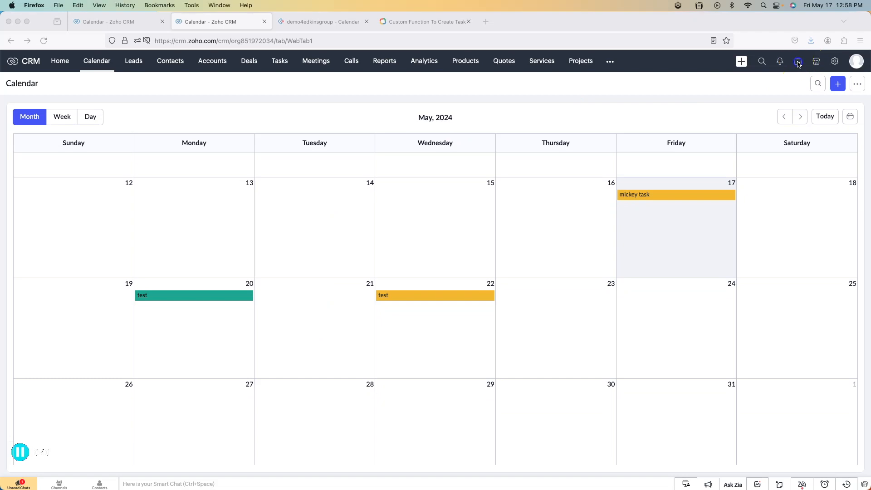
# Open the built-in CRM calendar and review its month, day and week views, including the overdue tasks list
pyautogui.click(799, 64)
pyautogui.click(813, 144)
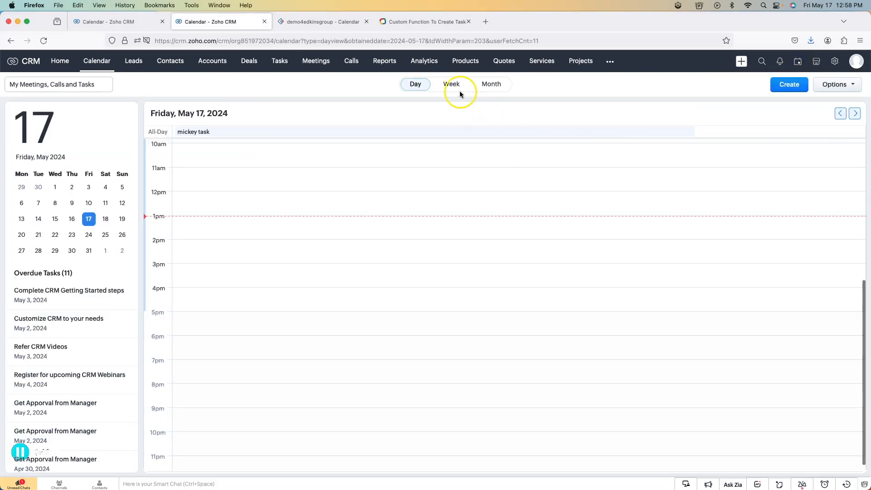
pyautogui.click(490, 85)
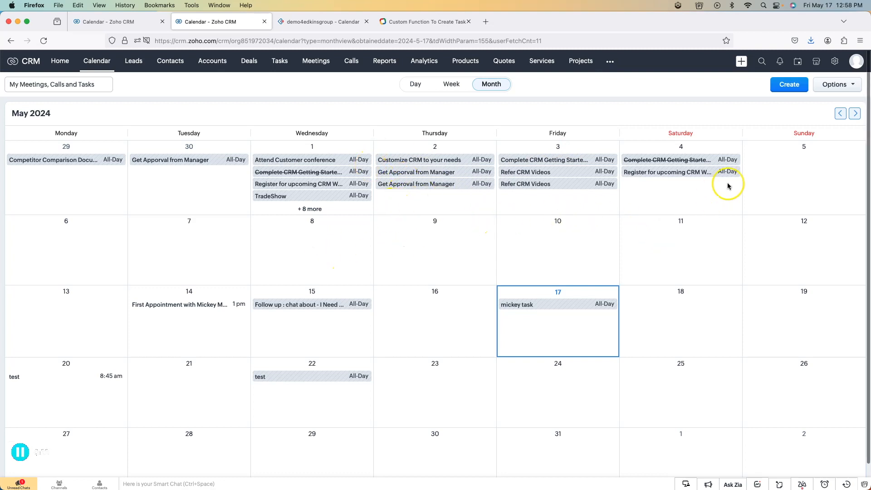
pyautogui.click(416, 87)
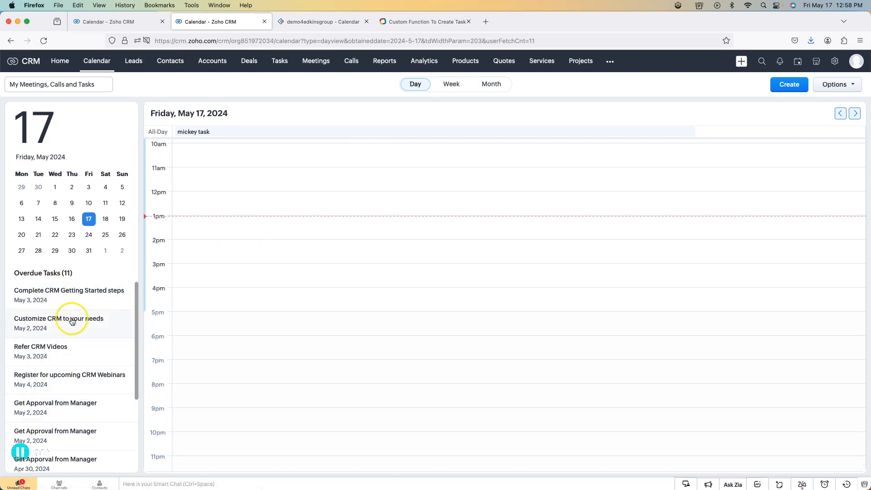
pyautogui.scroll(-5, 71, 321)
pyautogui.scroll(5, 365, 341)
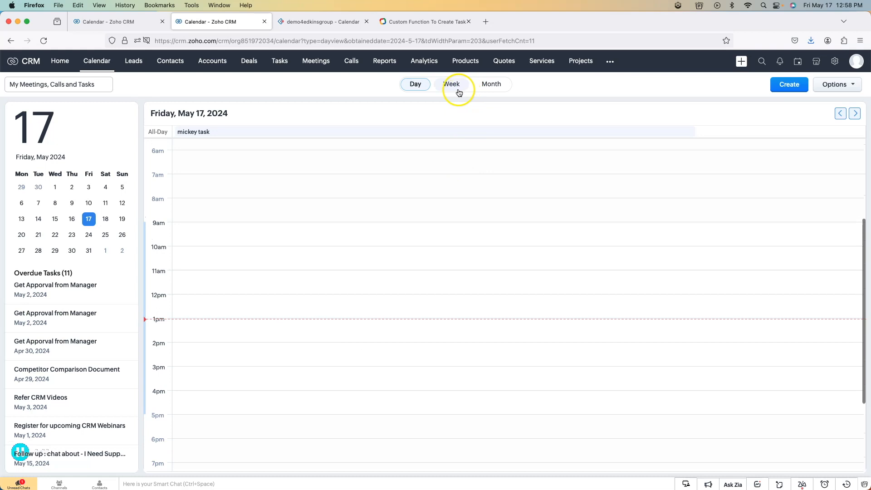
pyautogui.click(454, 84)
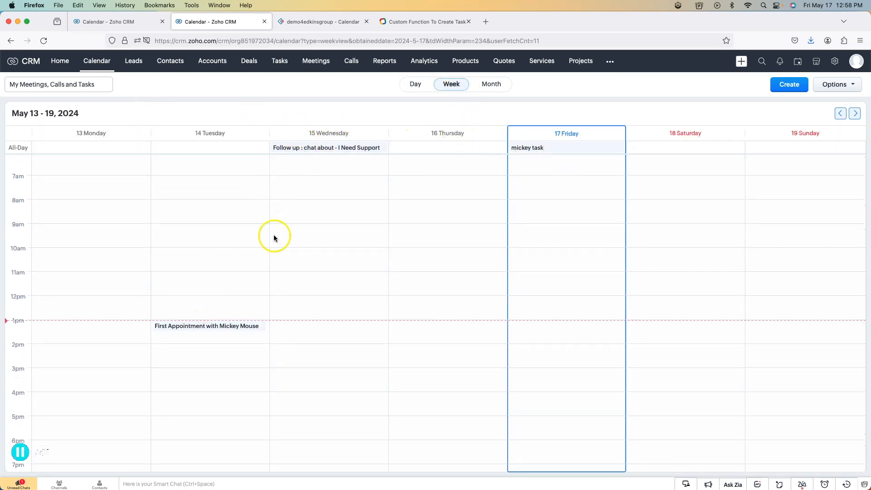
# Return to the custom calendar, open the May 20 test meeting and view its linked contact record
pyautogui.click(114, 23)
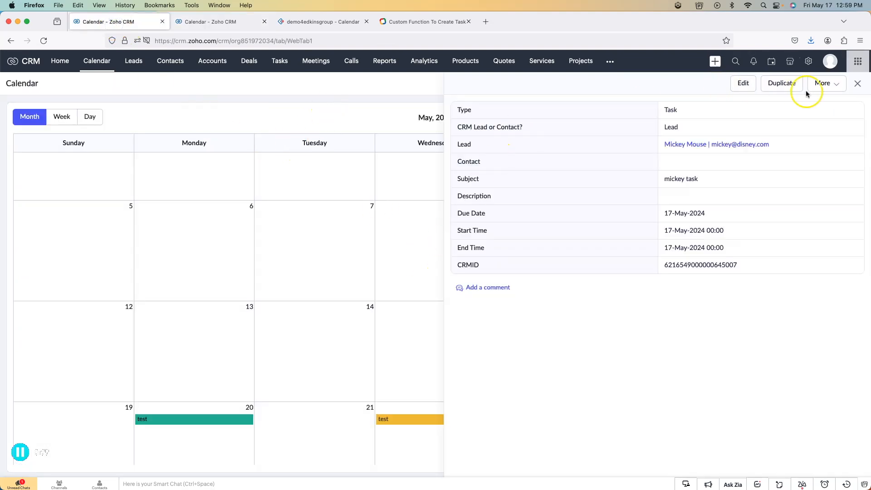
pyautogui.click(857, 84)
pyautogui.scroll(-2, 512, 340)
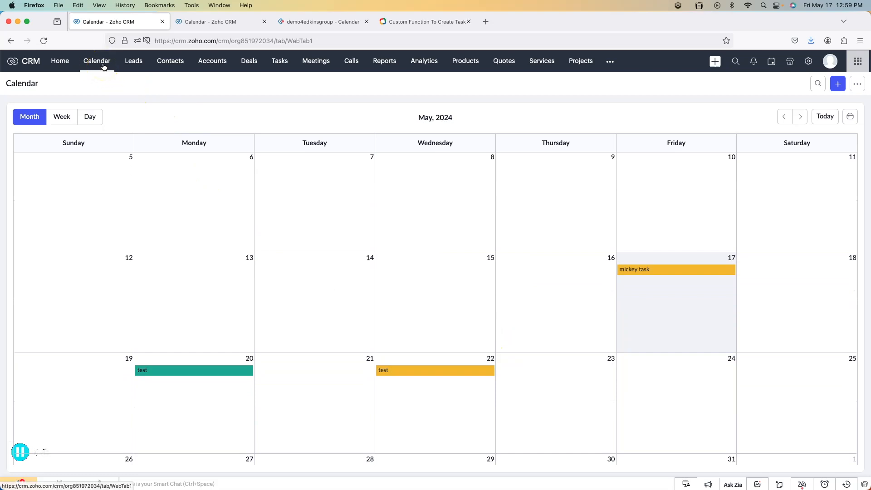
pyautogui.click(195, 371)
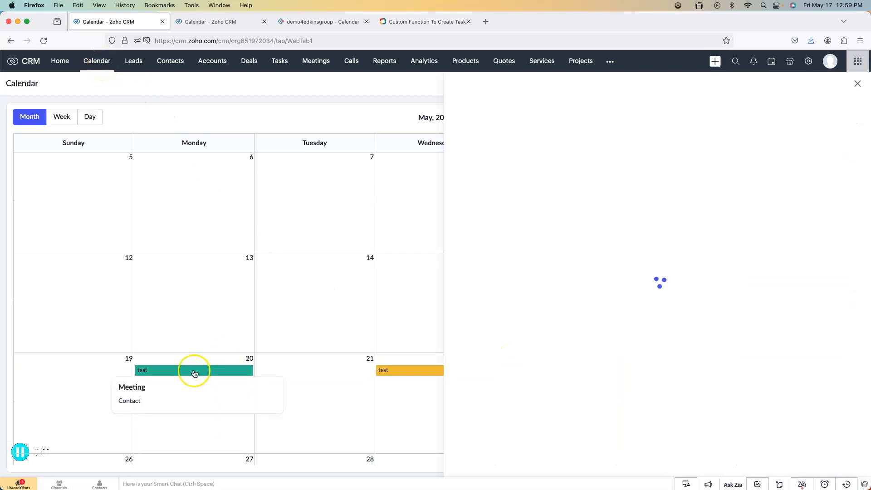
pyautogui.click(696, 164)
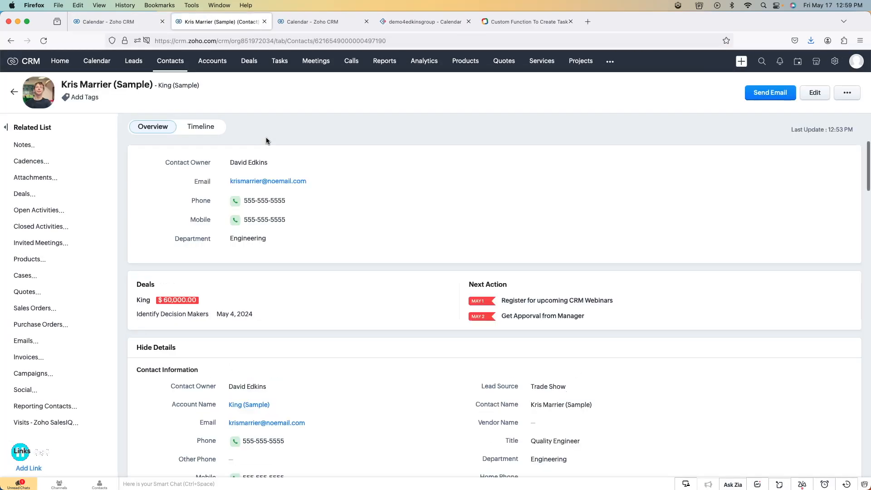
pyautogui.click(263, 22)
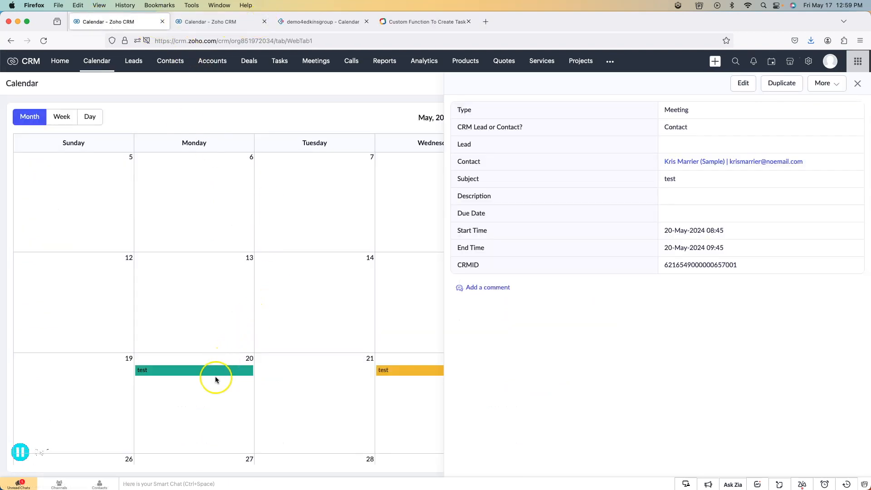
# Preview the May 20 meeting and the May 22 item, and dismiss the meeting details
pyautogui.moveTo(219, 370)
pyautogui.moveTo(397, 369)
pyautogui.click(858, 83)
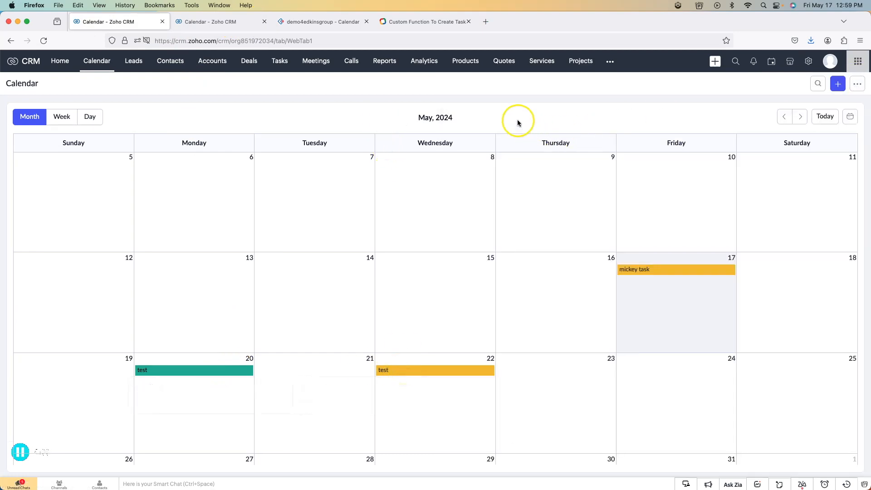
# Start a new Meeting calendar item on May 23, 2024 and link it to a sample CRM contact
pyautogui.click(562, 391)
pyautogui.click(162, 114)
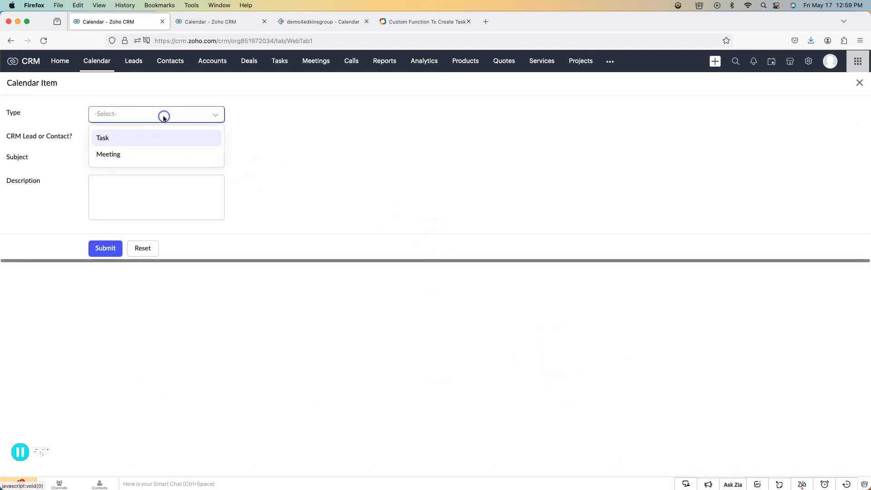
pyautogui.click(135, 153)
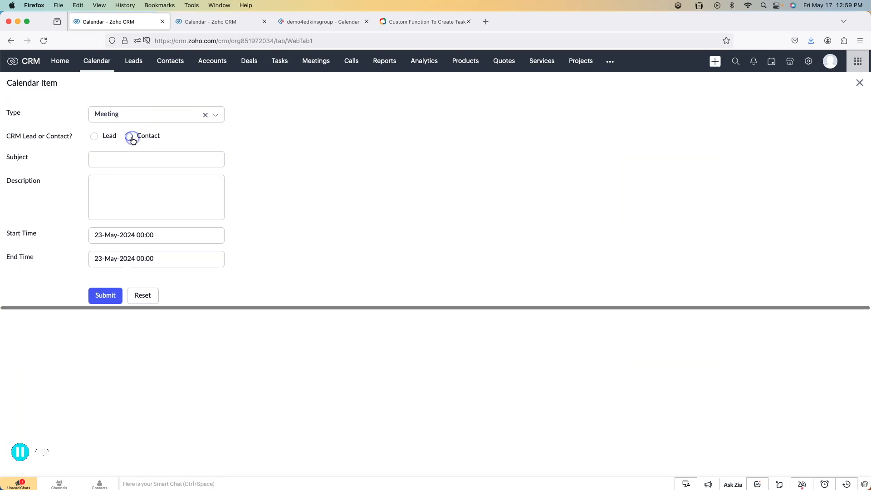
pyautogui.click(129, 137)
pyautogui.click(131, 159)
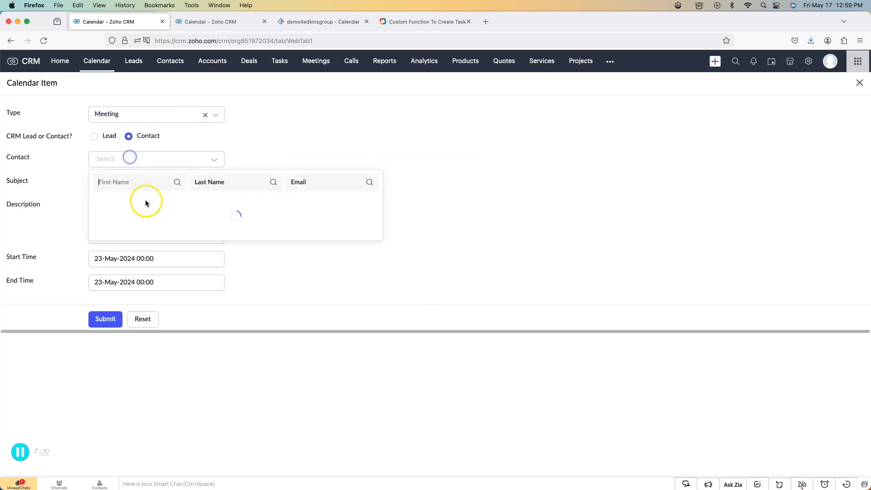
pyautogui.click(136, 223)
# Enter "newmtg" as the meeting's subject and "desc" as its description
pyautogui.click(129, 182)
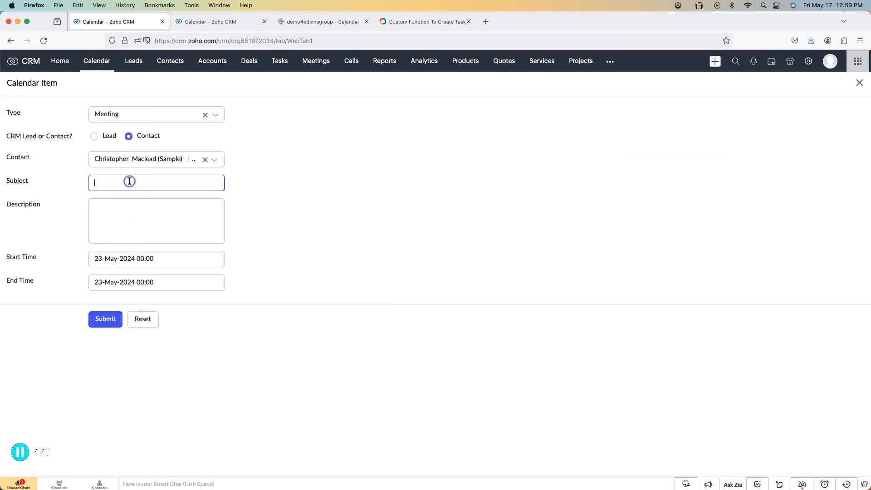
pyautogui.write('newmtg')
pyautogui.click(150, 231)
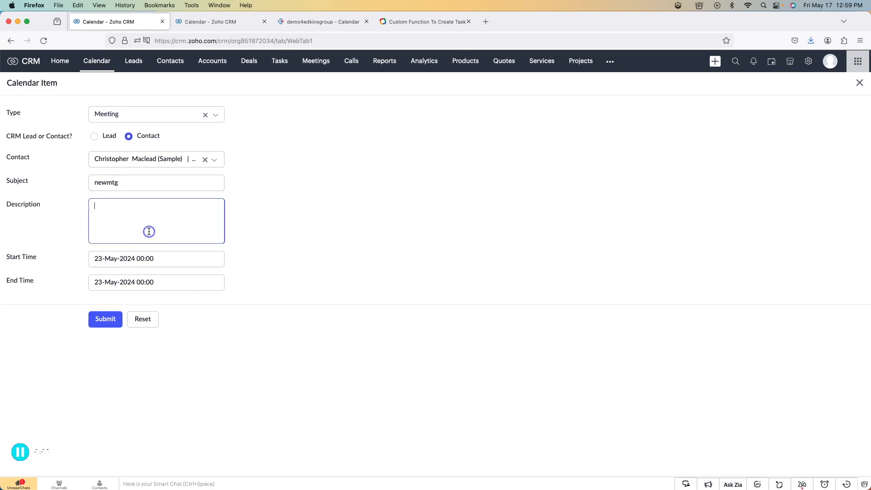
pyautogui.write('desc')
# Set the start and end hours of the May 23, 2024 meeting and submit the calendar item
pyautogui.click(197, 266)
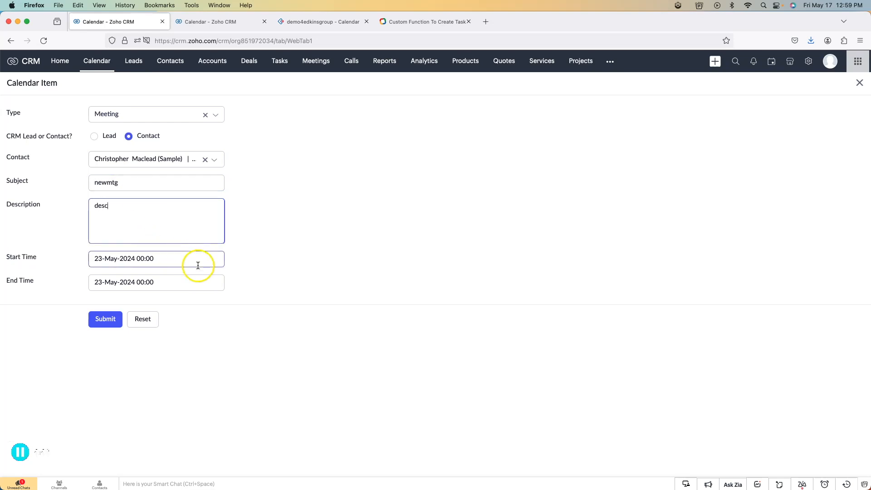
pyautogui.click(165, 261)
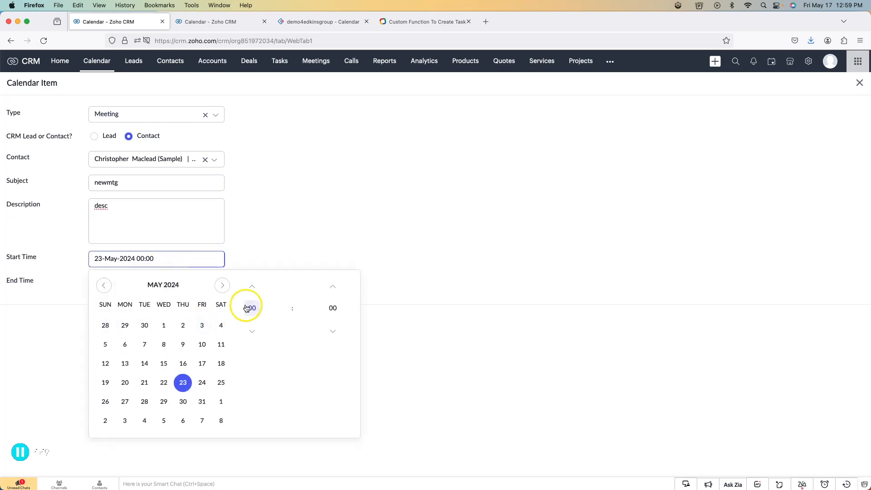
pyautogui.click(252, 286)
pyautogui.click(252, 286)
pyautogui.click(252, 286)
pyautogui.click(252, 286)
pyautogui.click(252, 248)
pyautogui.click(149, 282)
pyautogui.click(254, 312)
pyautogui.click(254, 312)
pyautogui.click(254, 312)
pyautogui.click(254, 312)
pyautogui.click(254, 312)
pyautogui.click(268, 258)
pyautogui.click(108, 320)
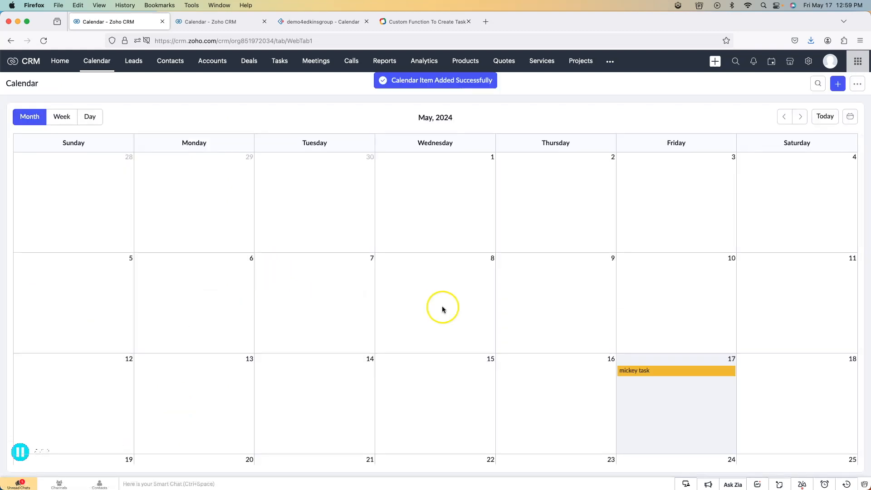
# View the details of the new May 23 meeting in the custom calendar and close them
pyautogui.scroll(-4, 444, 310)
pyautogui.click(538, 295)
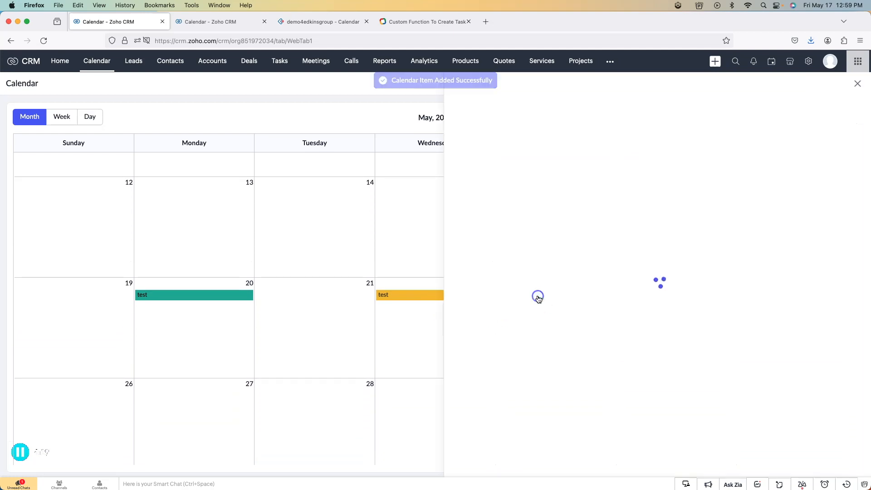
pyautogui.click(857, 84)
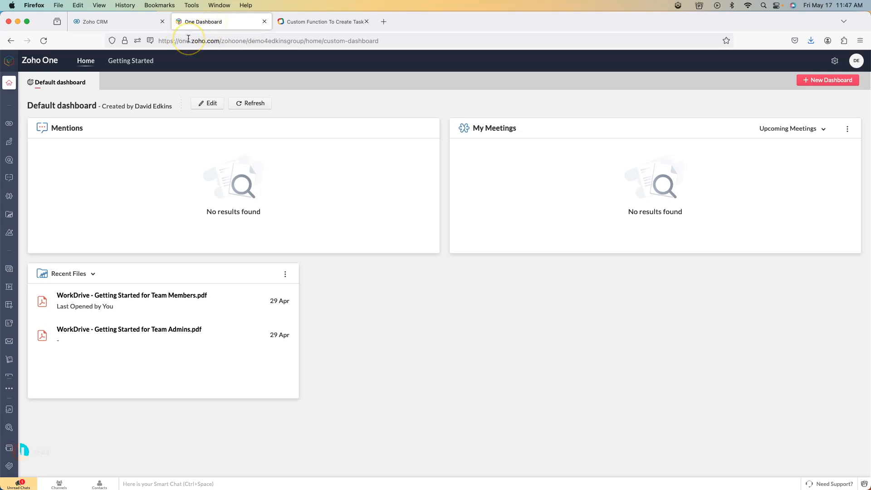
pyautogui.moveTo(220, 41); pyautogui.dragTo(157, 41)
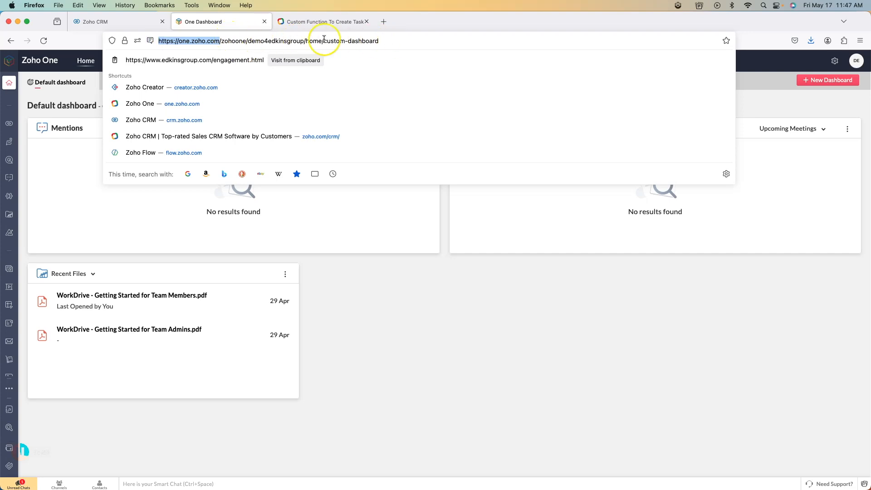
pyautogui.click(765, 60)
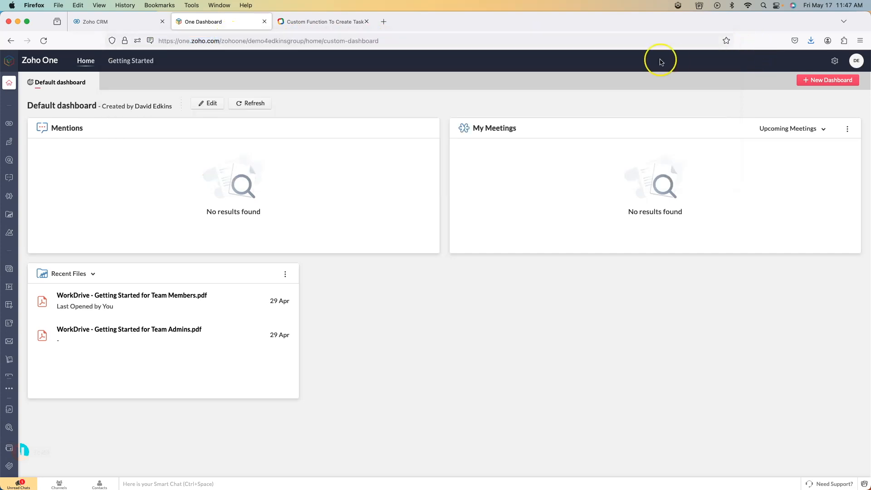
# Open the addable applications in the Zoho One admin settings and search them for "crea"
pyautogui.click(834, 61)
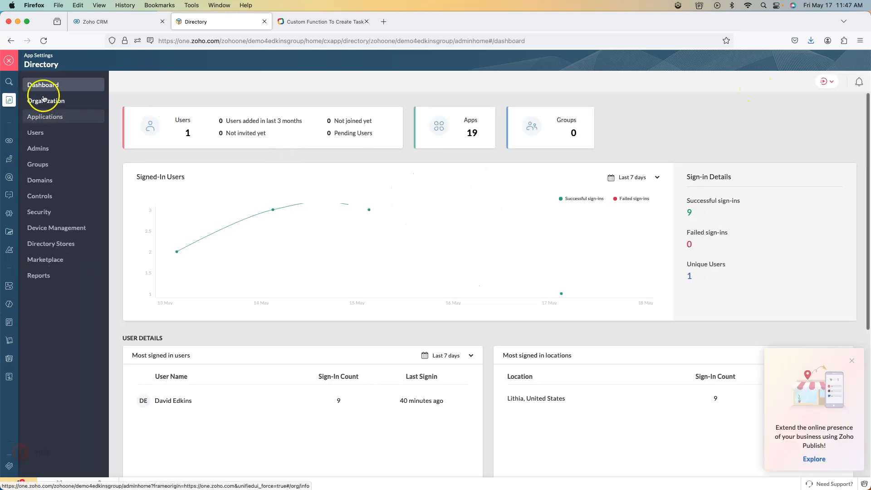
pyautogui.click(53, 119)
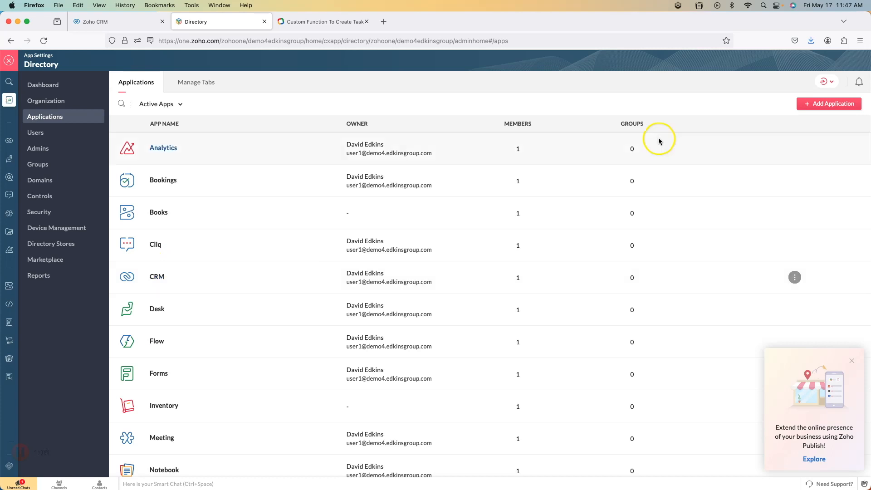
pyautogui.click(805, 103)
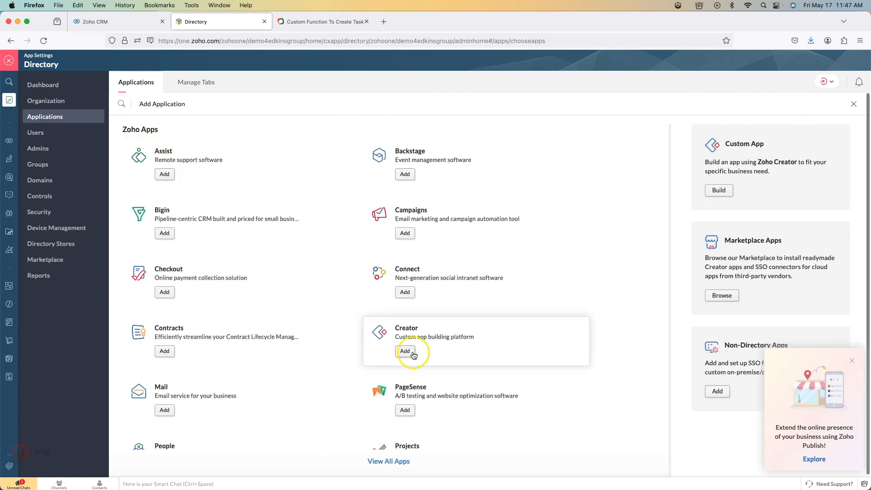
pyautogui.click(122, 105)
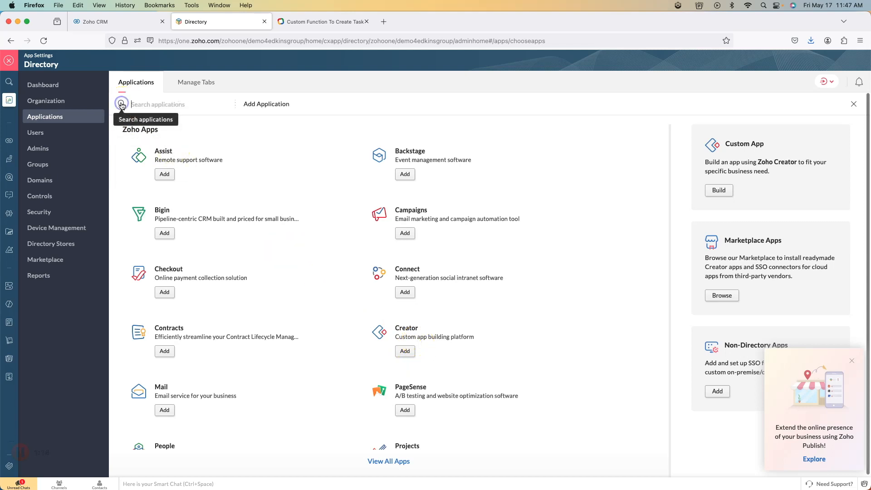
pyautogui.write('crea')
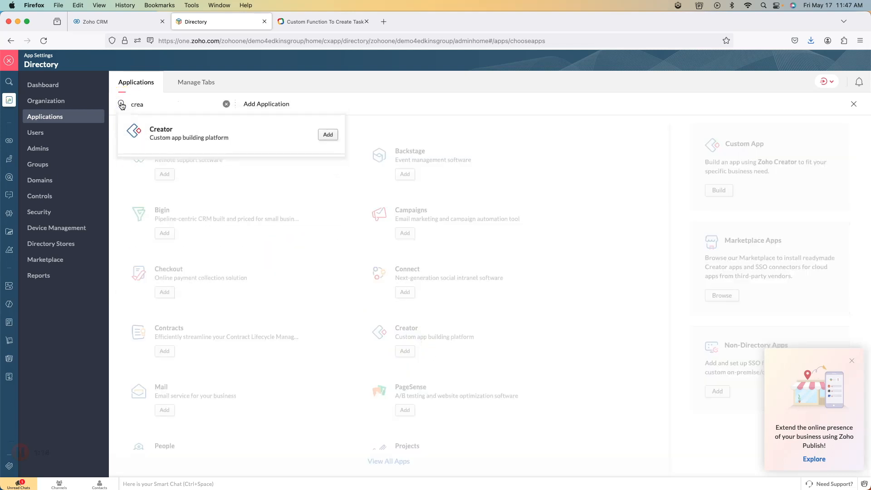
pyautogui.click(361, 109)
# Go to the Zoho Creator site at creator.zoho.com
pyautogui.click(286, 41)
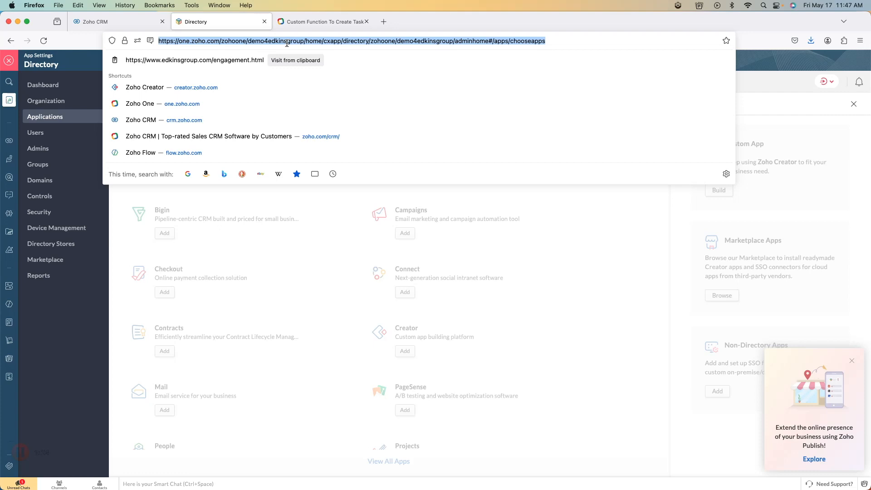
pyautogui.click(196, 41)
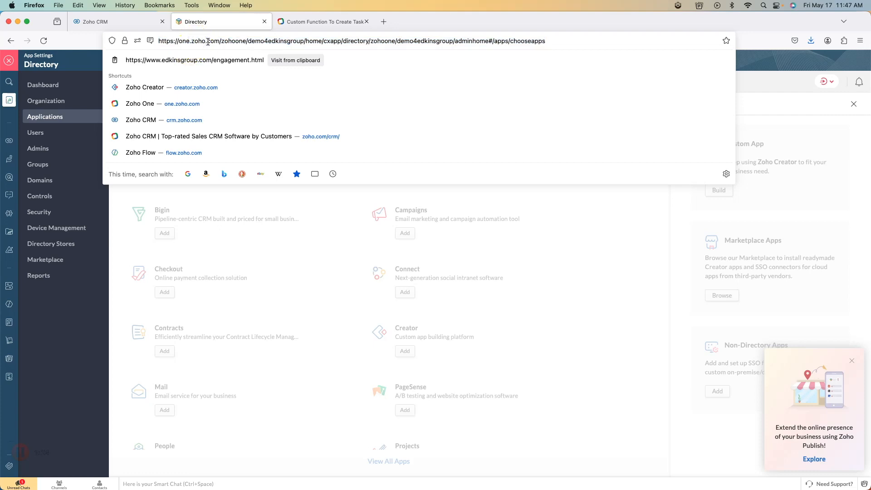
pyautogui.doubleClick(184, 41)
pyautogui.doubleClick(184, 41)
pyautogui.tripleClick(183, 41)
pyautogui.write('creat')
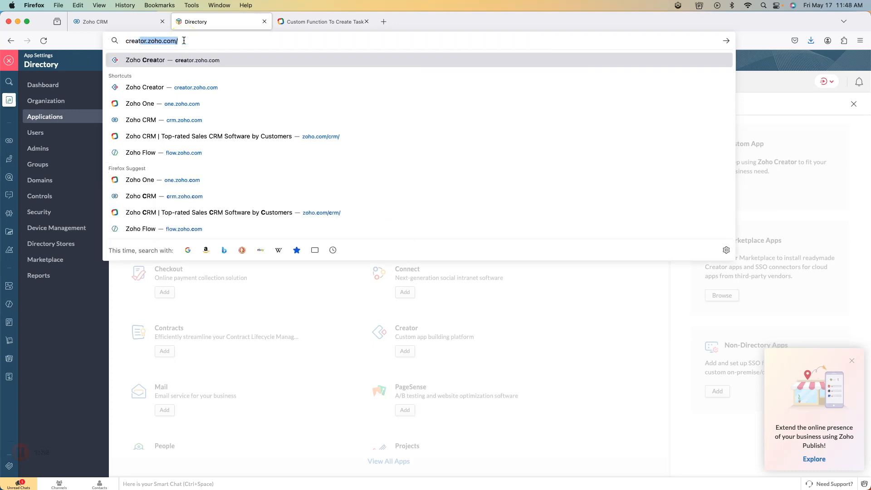
pyautogui.write('or')
pyautogui.press('Return')
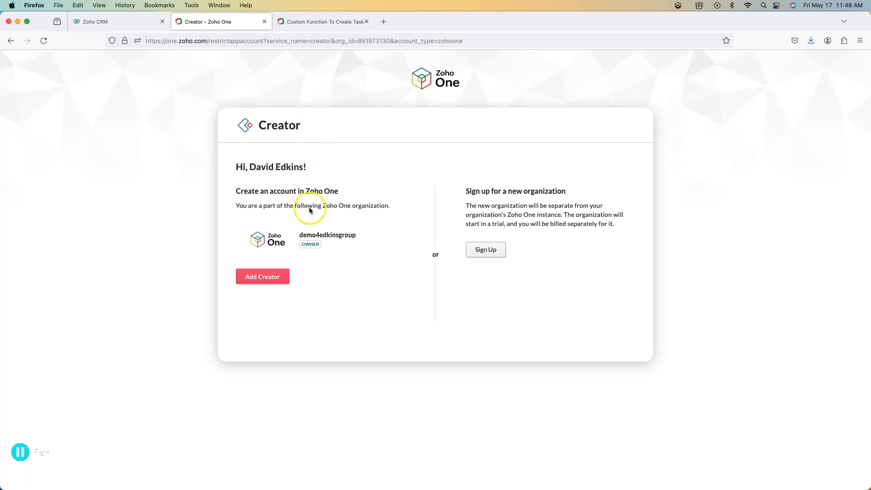
# Add Creator to the existing Zoho One organization and return to the list of active applications
pyautogui.click(267, 276)
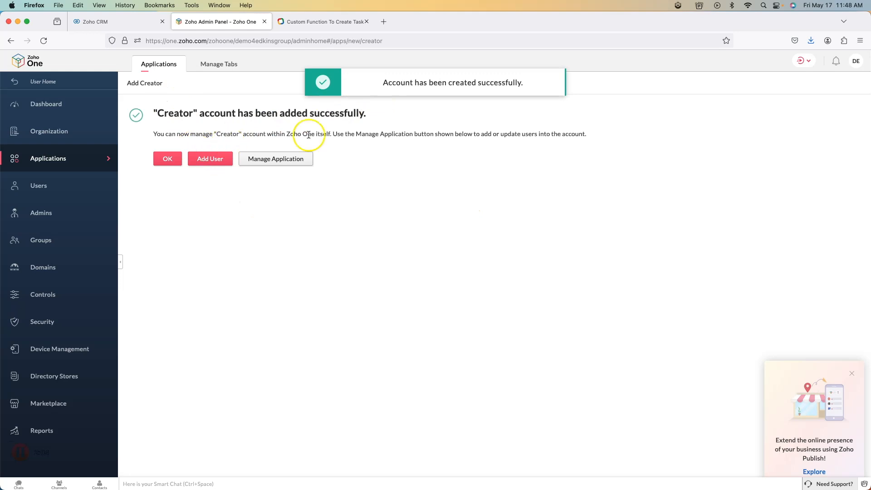
pyautogui.click(167, 158)
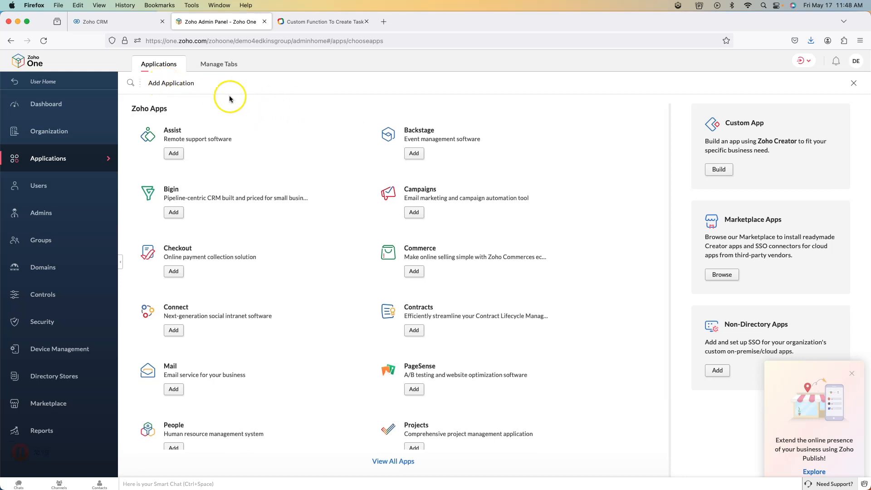
pyautogui.click(854, 83)
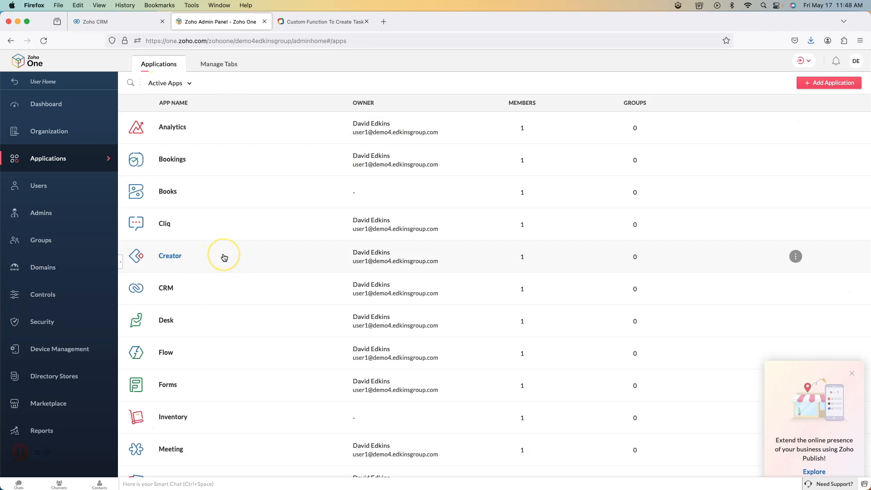
# Leave the Zoho One admin page and load Zoho Creator at creator.zoho.com
pyautogui.click(231, 40)
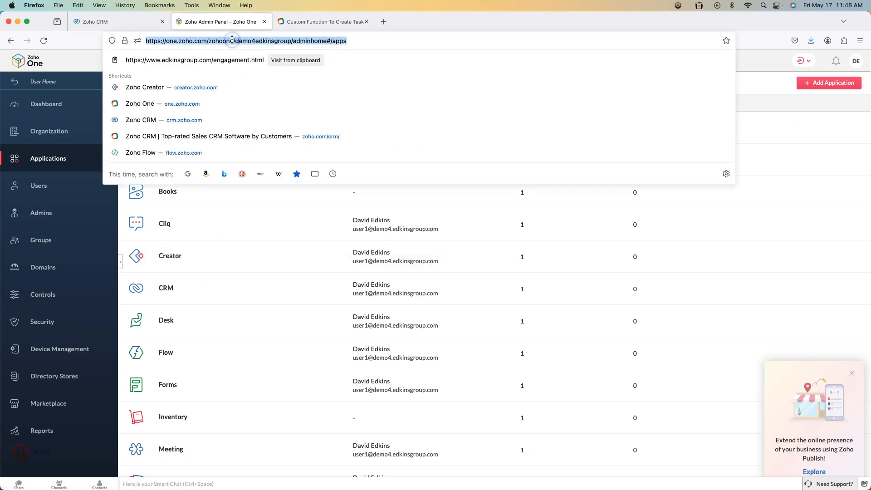
pyautogui.write('creat')
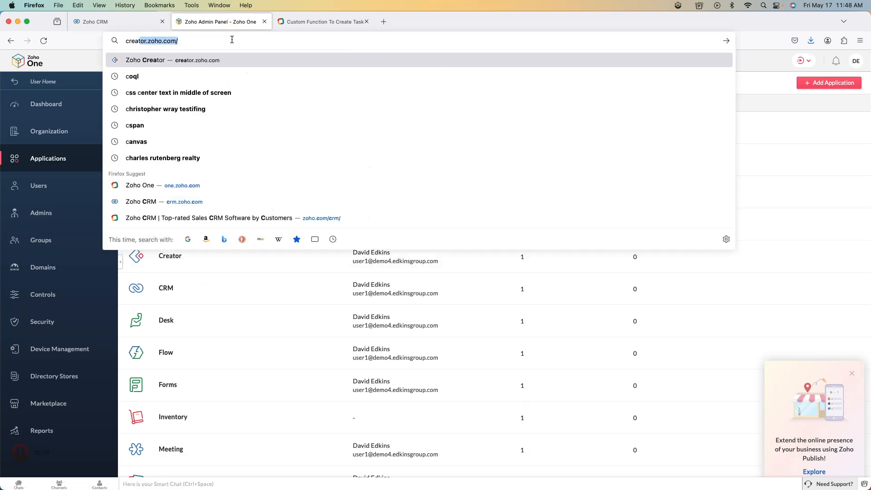
pyautogui.press('Return')
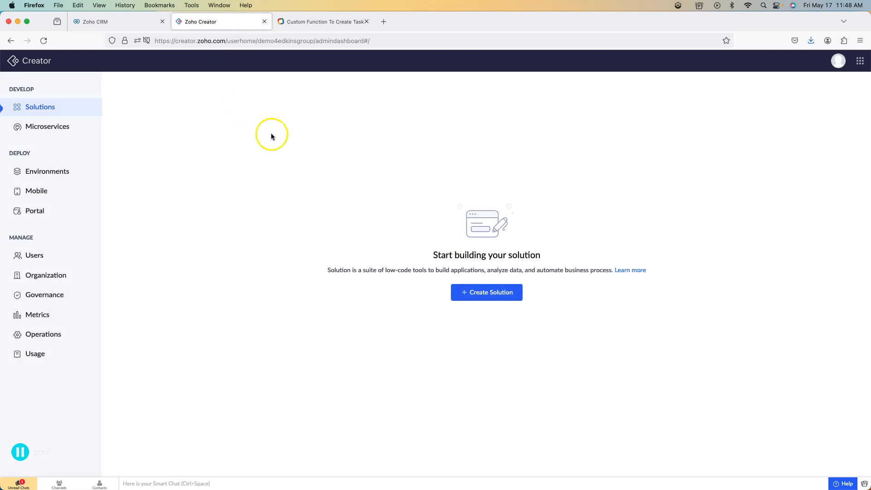
# Create a new Creator application from scratch named Calendar, leaving Enable Environment off
pyautogui.click(495, 292)
pyautogui.click(252, 291)
pyautogui.click(397, 291)
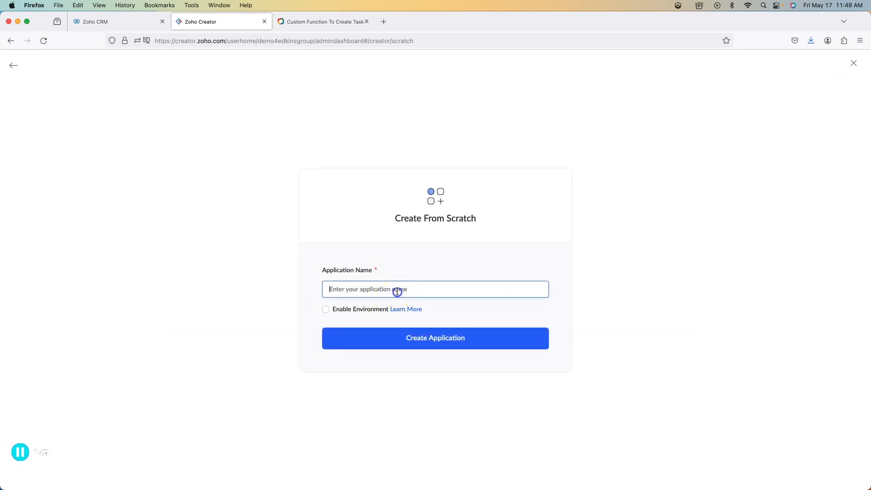
pyautogui.write('Calendar')
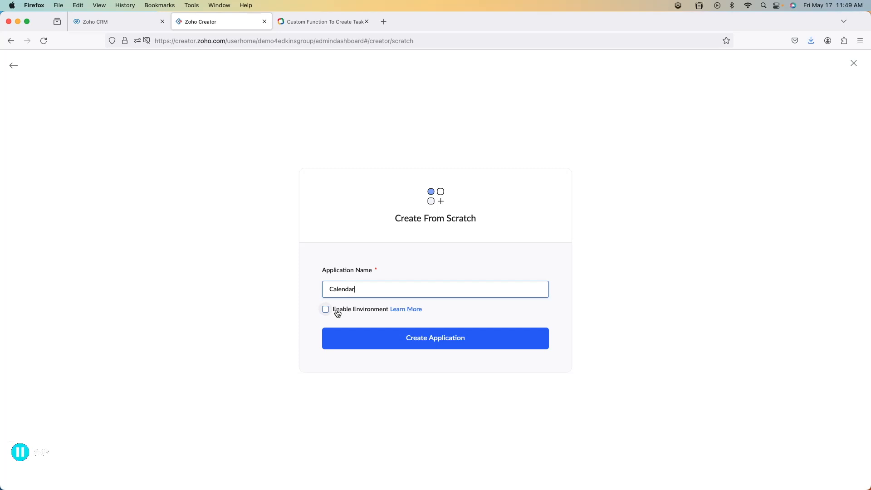
pyautogui.click(433, 340)
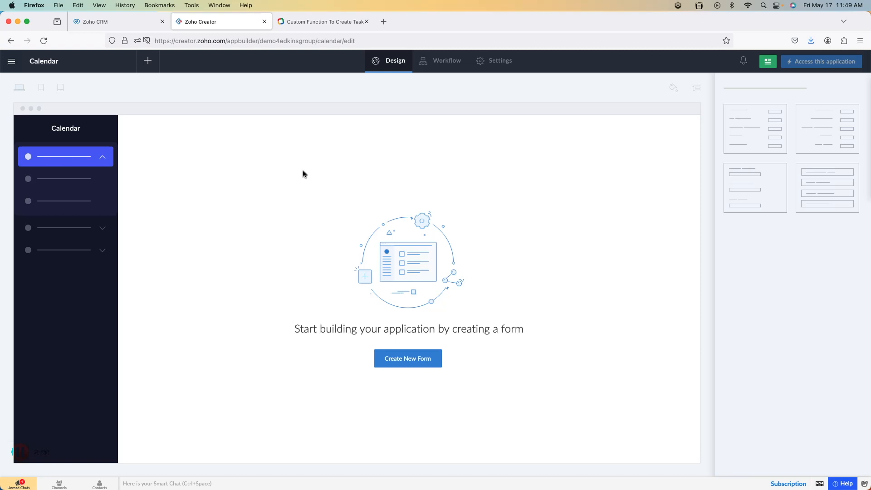
# Create a new form from scratch named Calendar Item in the Calendar application
pyautogui.click(407, 360)
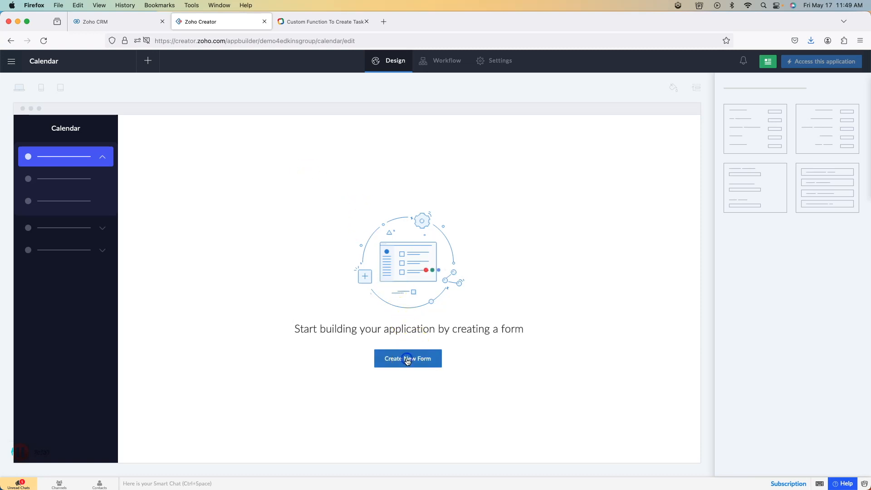
pyautogui.click(350, 180)
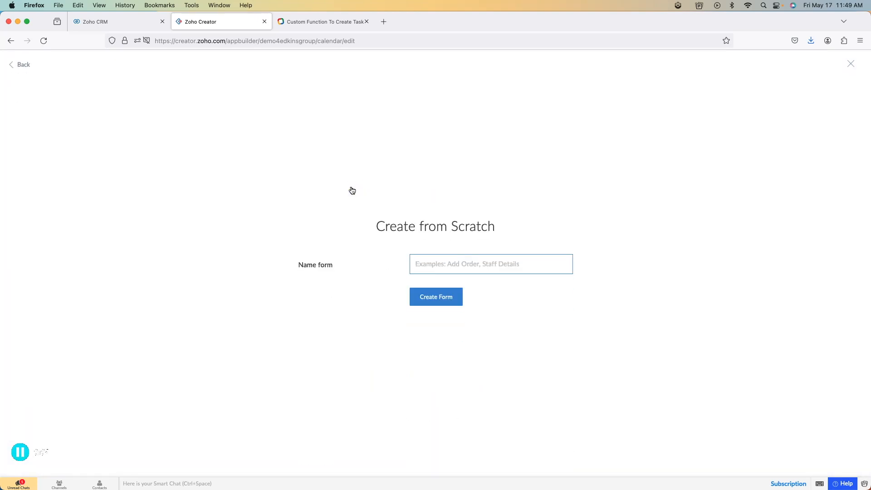
pyautogui.write('Calen')
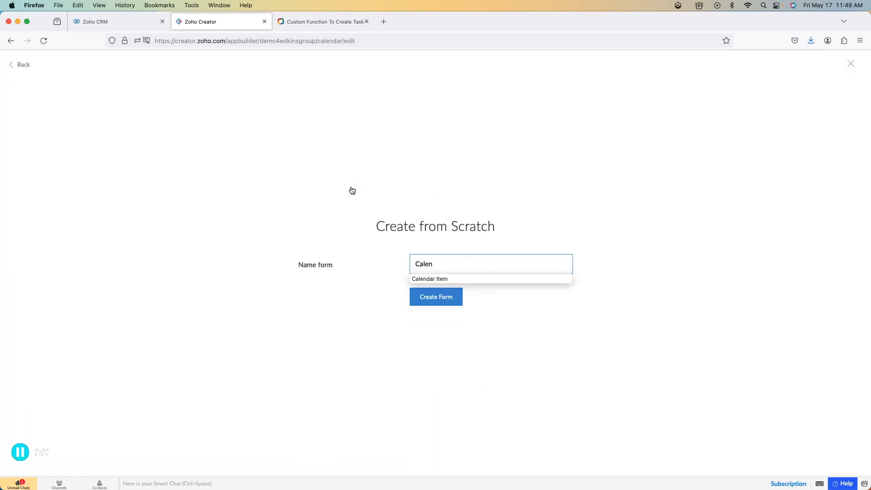
pyautogui.click(454, 279)
pyautogui.click(437, 297)
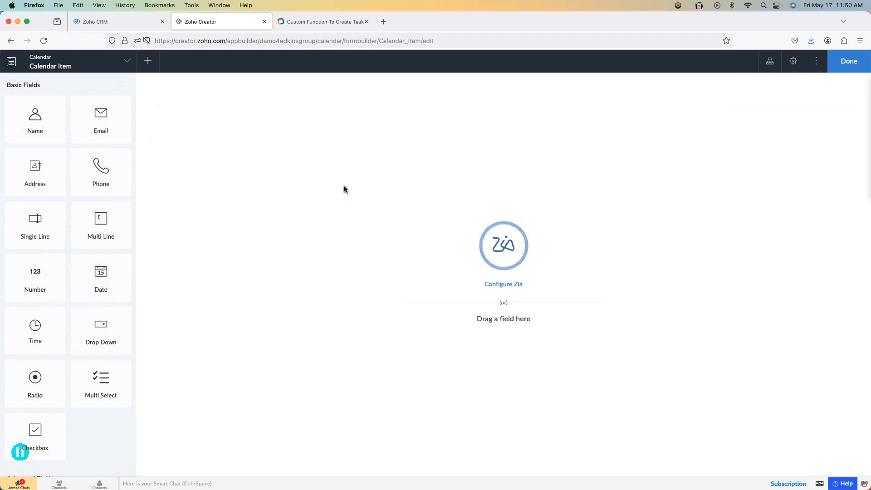
# Add a Single Line field named Subject and, above it, a Drop Down field named Type with link name Type_field
pyautogui.moveTo(43, 233); pyautogui.dragTo(241, 191)
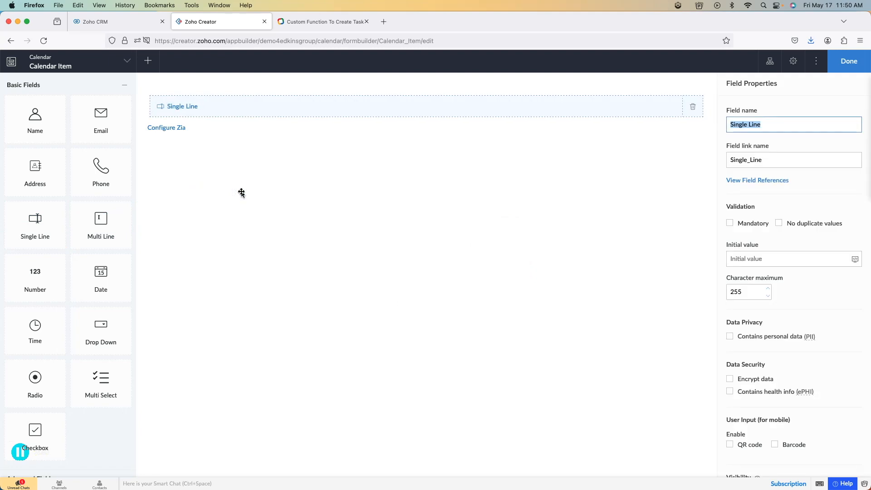
pyautogui.write('Subject')
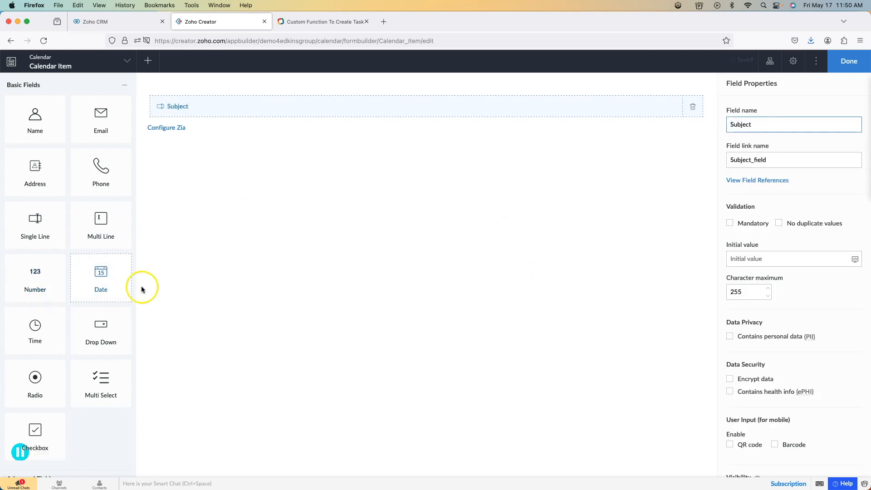
pyautogui.moveTo(99, 326); pyautogui.dragTo(246, 105)
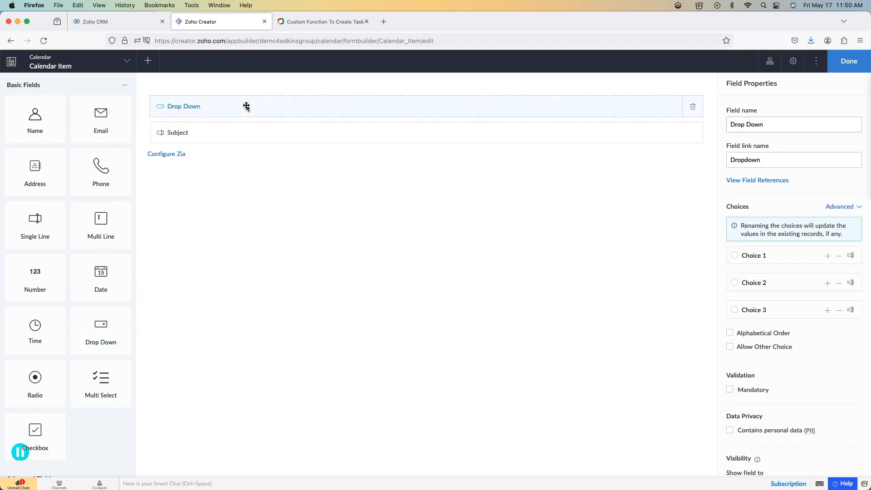
pyautogui.write('Type')
pyautogui.press('Tab')
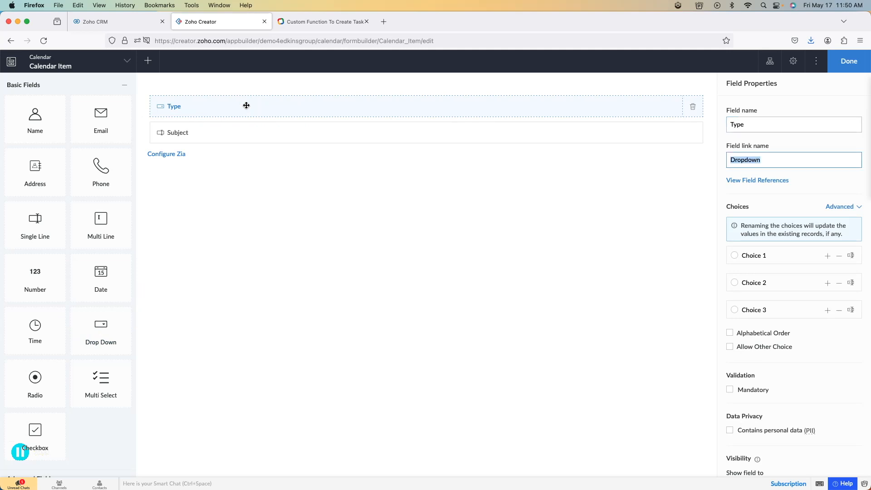
pyautogui.write('Type_field')
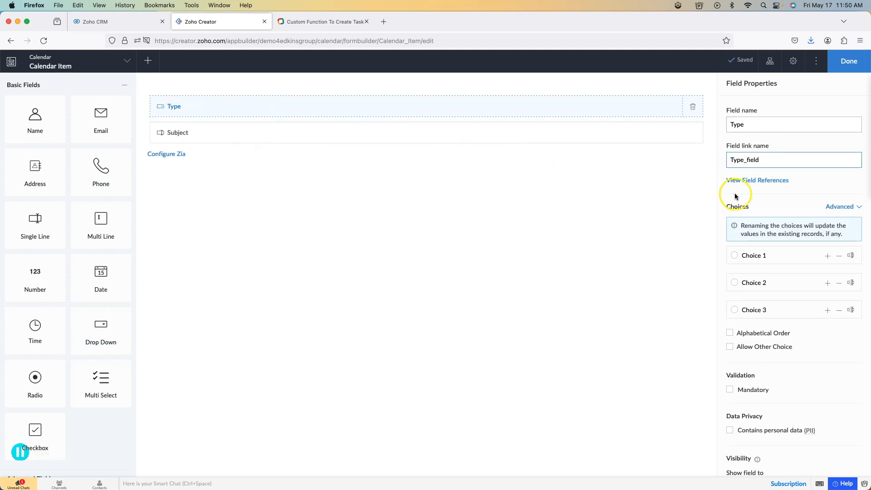
# Set the first two choices of the Type field to Task and Meeting, and remove the third choice
pyautogui.moveTo(816, 255); pyautogui.dragTo(740, 257)
pyautogui.write('Task')
pyautogui.click(848, 282)
pyautogui.click(774, 284)
pyautogui.write('Meeting')
pyautogui.click(838, 310)
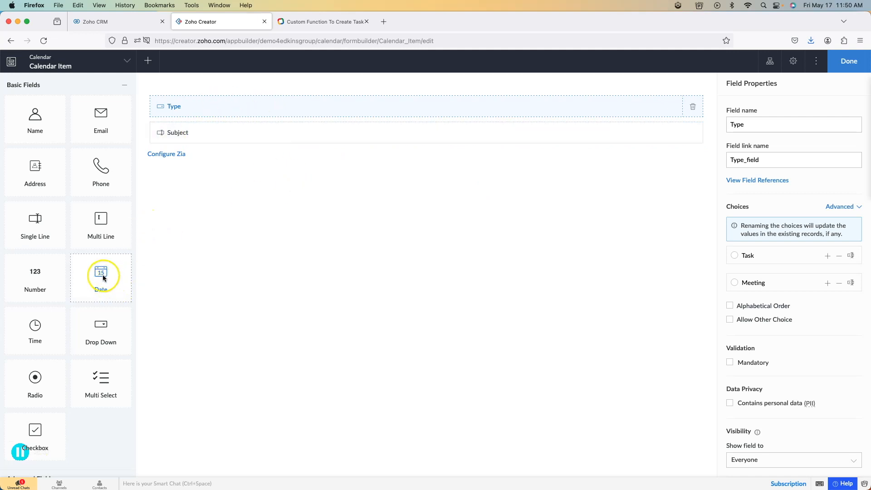
# Add a Date field below Subject named Due Date with link name Due_Date
pyautogui.moveTo(103, 274); pyautogui.dragTo(260, 159)
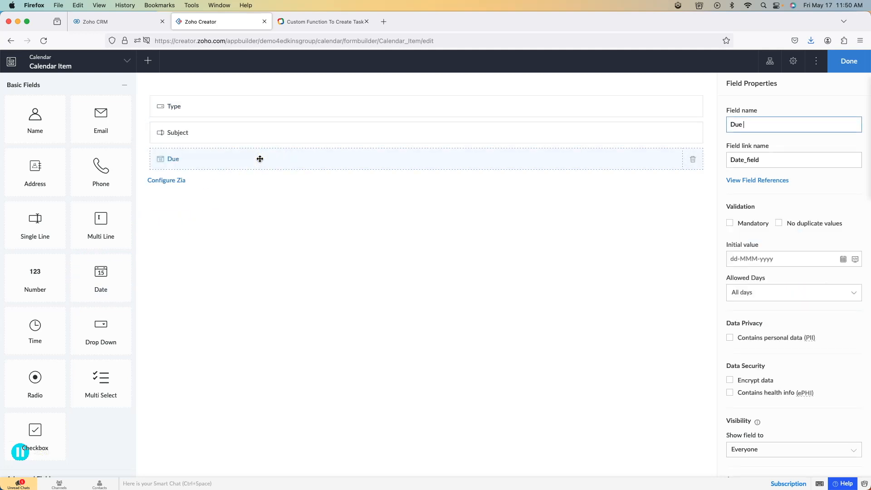
pyautogui.press('Tab')
pyautogui.click(228, 200)
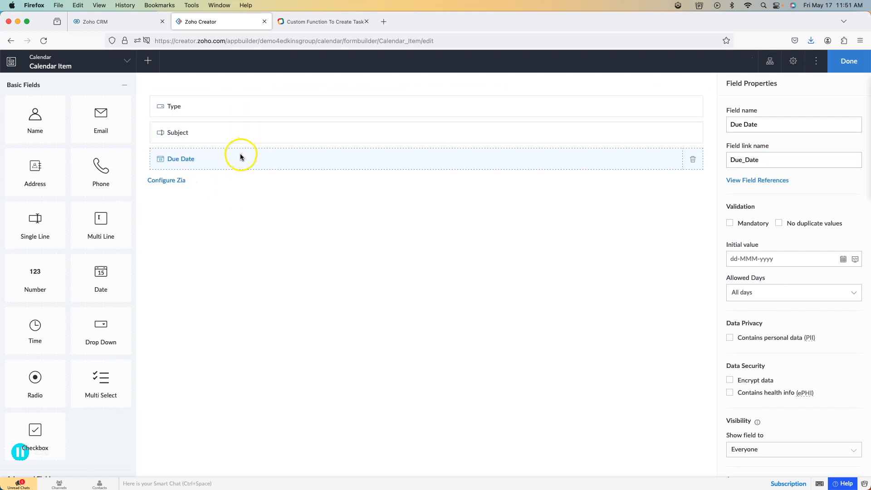
# Add a Date-Time field below Due Date named Start Time with link name Start_Time
pyautogui.scroll(-10, 70, 290)
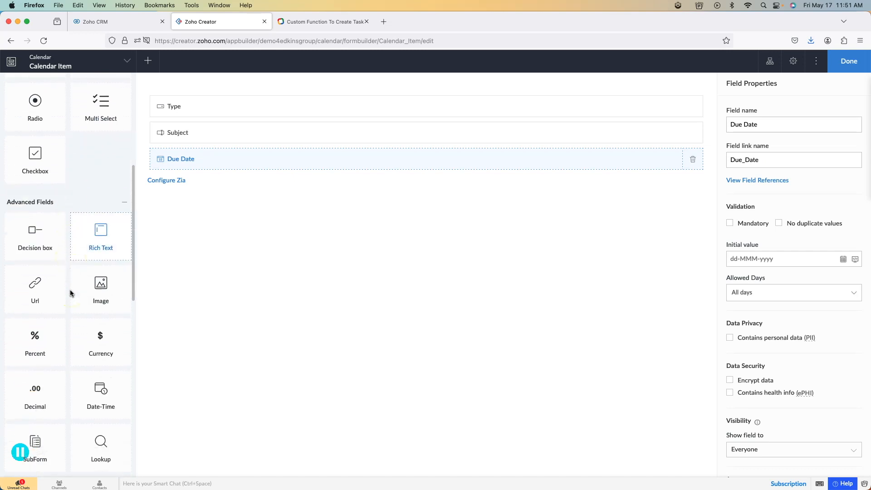
pyautogui.moveTo(101, 290); pyautogui.dragTo(244, 188)
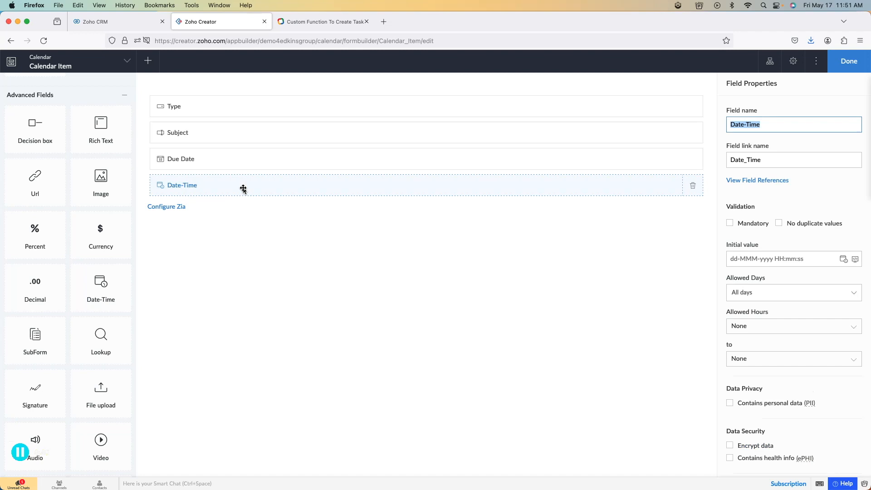
pyautogui.write('Start Time')
pyautogui.press('Tab')
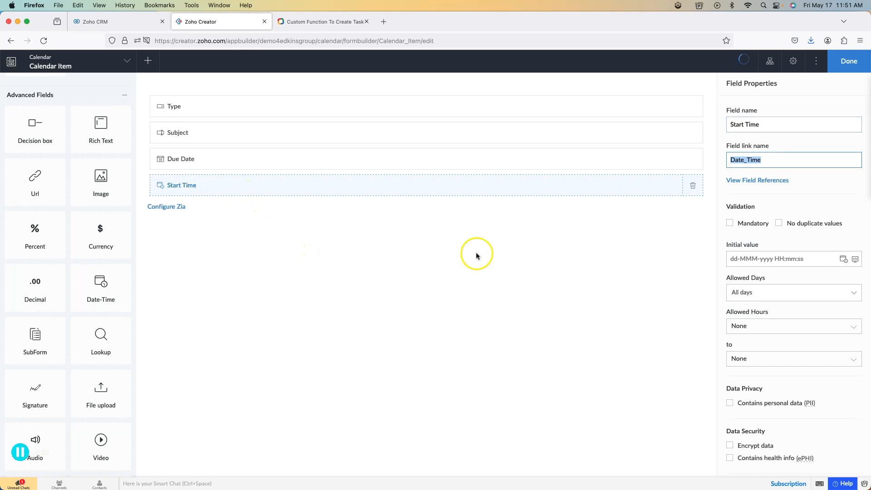
# Set the Start Time field's time picker to a 15 minutes interval and disable showing seconds
pyautogui.scroll(-1, 779, 242)
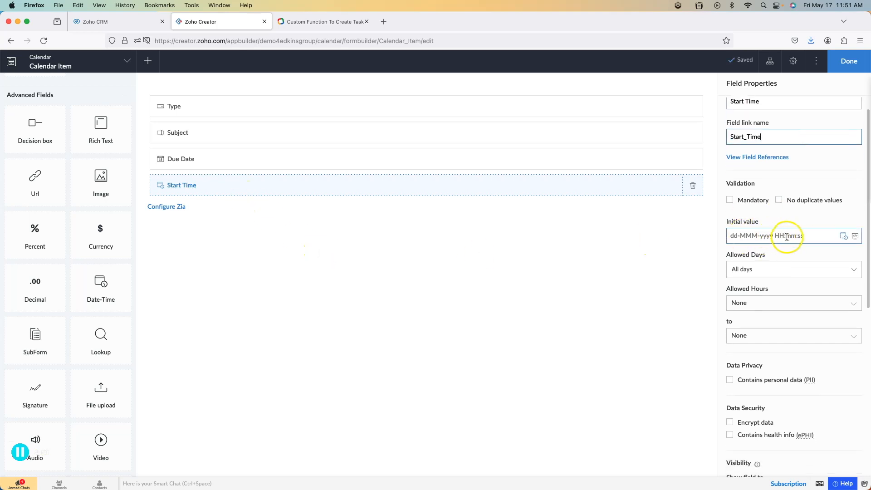
pyautogui.scroll(-1, 786, 227)
pyautogui.scroll(-3, 785, 218)
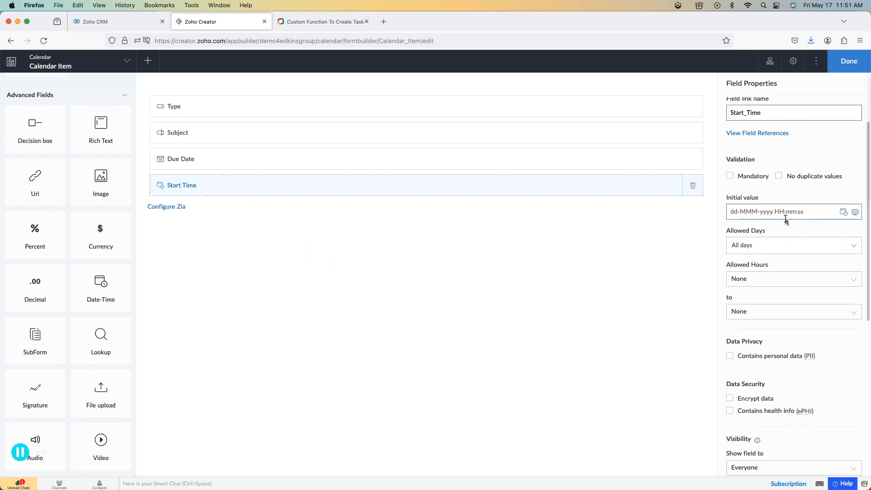
pyautogui.scroll(-2, 786, 221)
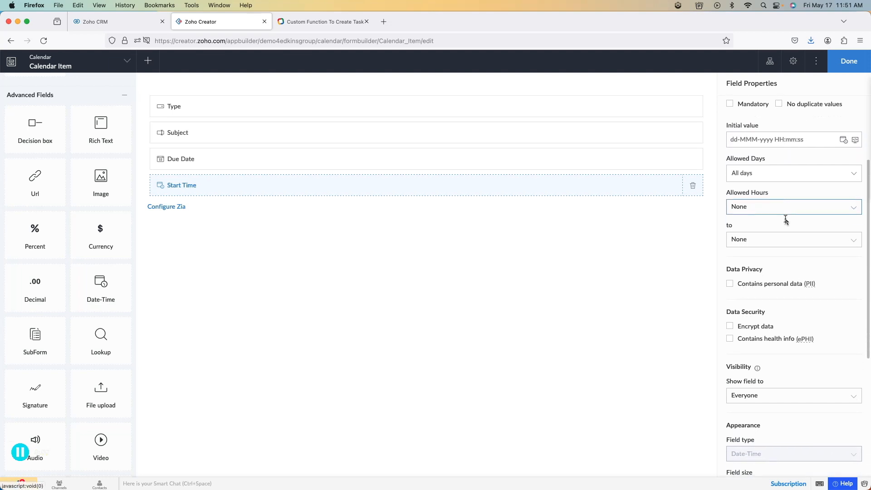
pyautogui.scroll(-10, 785, 220)
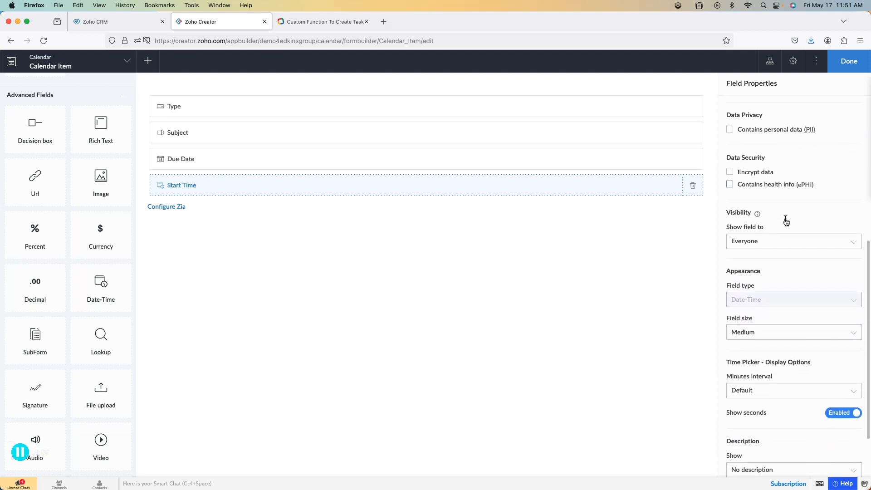
pyautogui.click(776, 318)
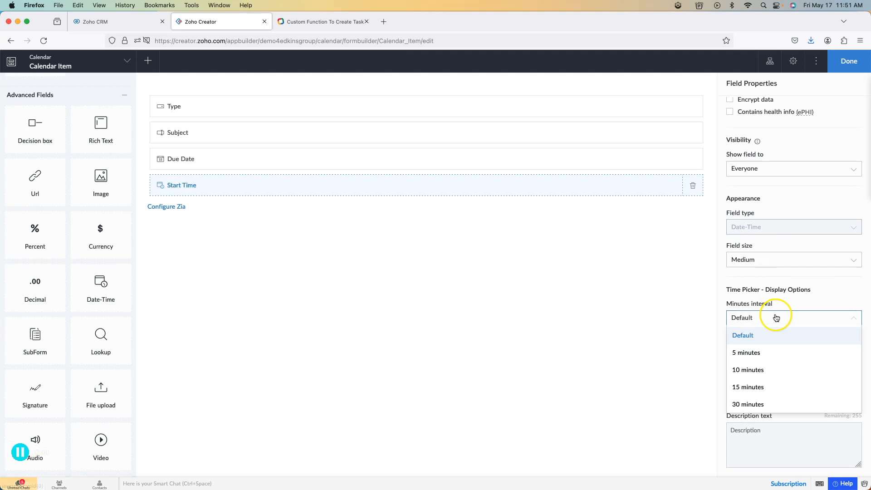
pyautogui.click(778, 387)
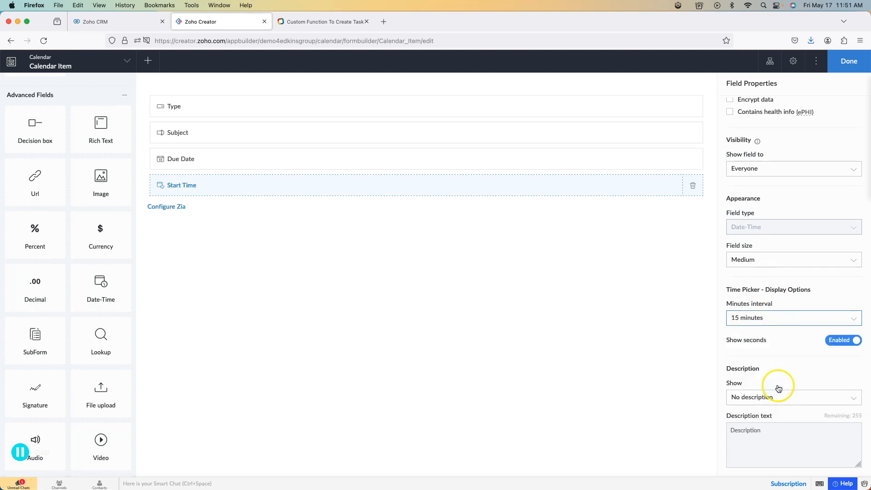
pyautogui.click(788, 323)
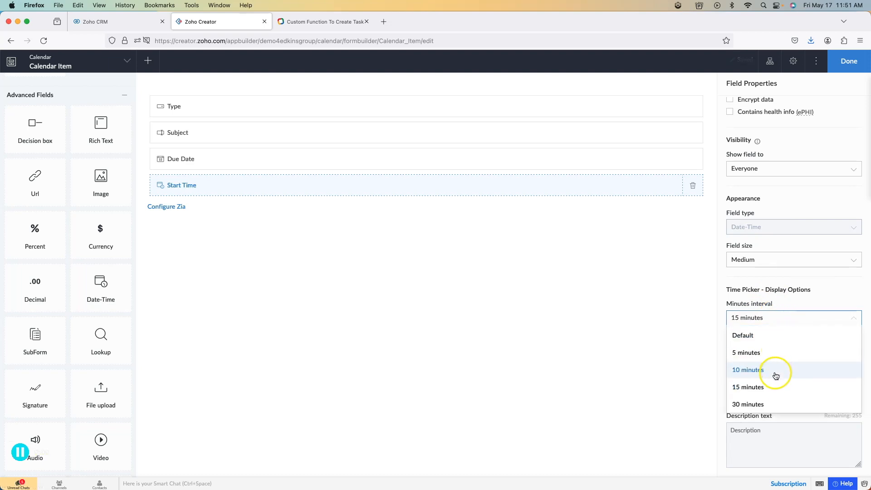
pyautogui.click(775, 389)
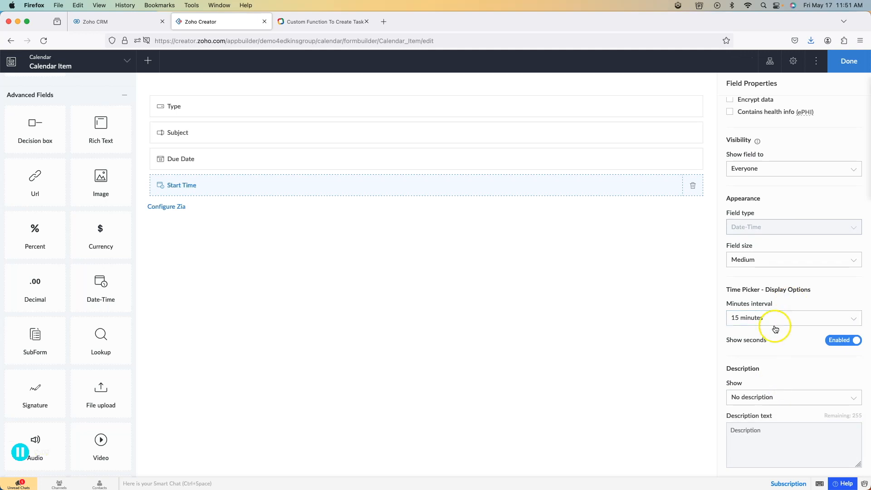
pyautogui.click(833, 342)
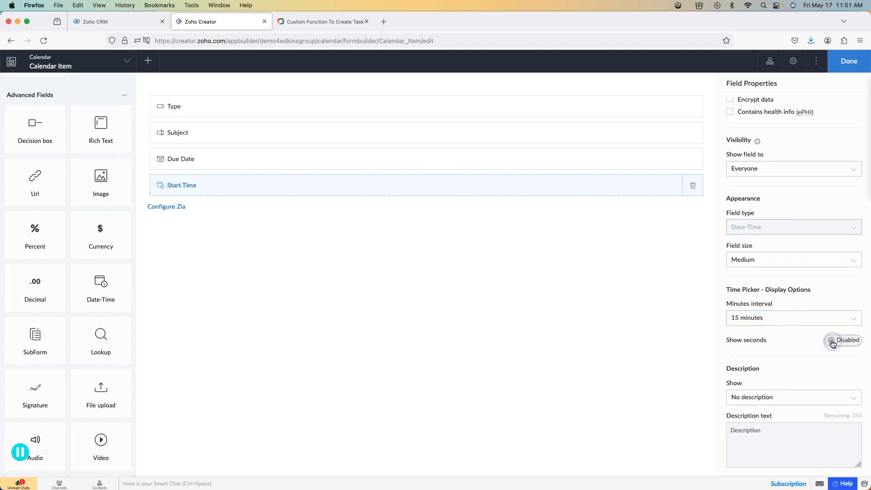
pyautogui.click(644, 291)
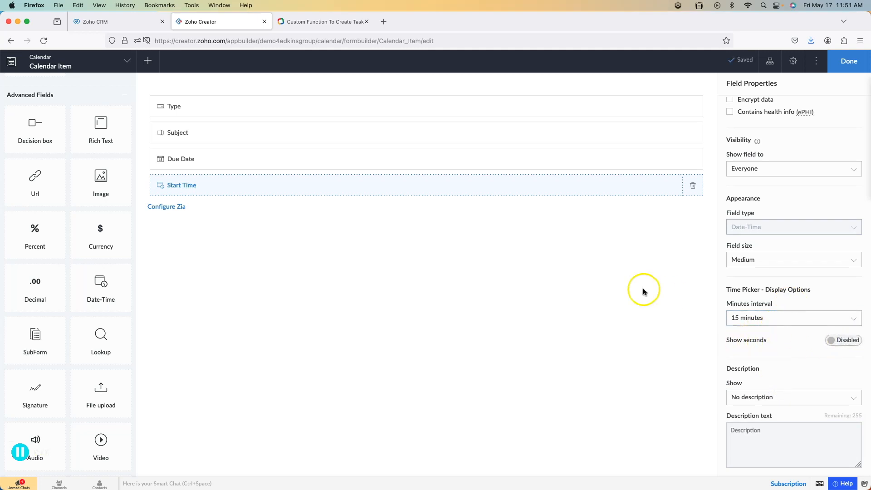
# Add a Date-Time field below Start Time and name it End Time
pyautogui.moveTo(99, 279); pyautogui.dragTo(236, 207)
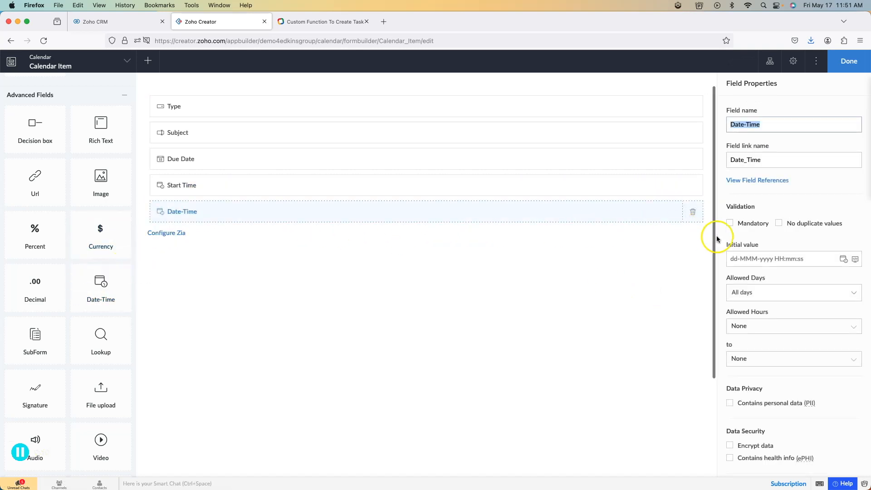
pyautogui.write('End T')
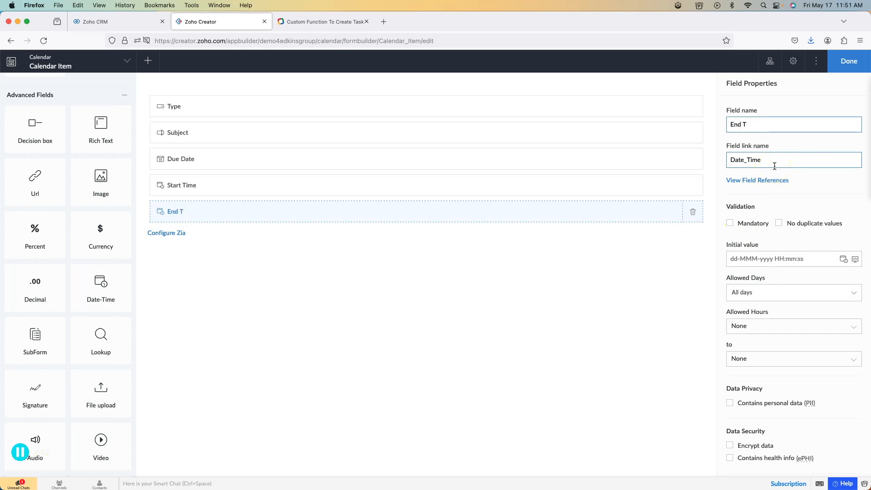
pyautogui.write('ime')
pyautogui.press('Tab')
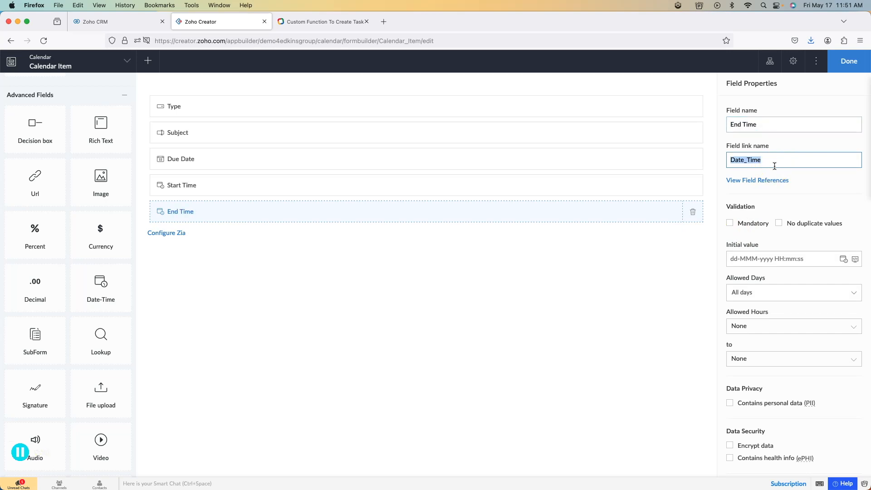
# Set the End Time field's time picker to a 15 minutes interval and disable showing seconds
pyautogui.scroll(-7, 793, 281)
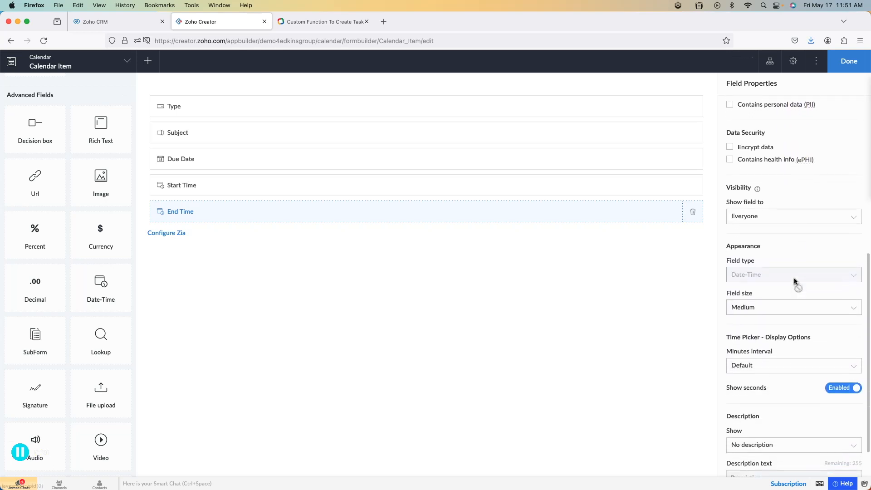
pyautogui.click(764, 354)
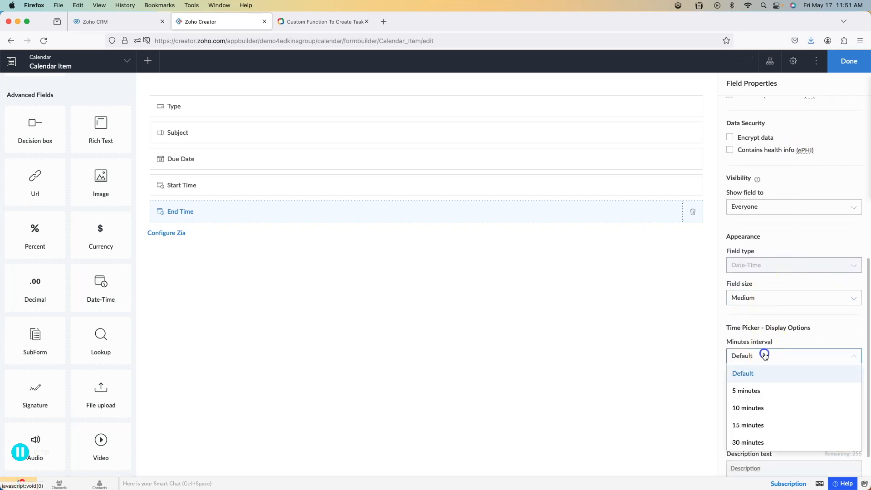
pyautogui.click(763, 424)
pyautogui.click(837, 380)
pyautogui.scroll(5, 807, 278)
pyautogui.scroll(1, 806, 280)
pyautogui.click(778, 240)
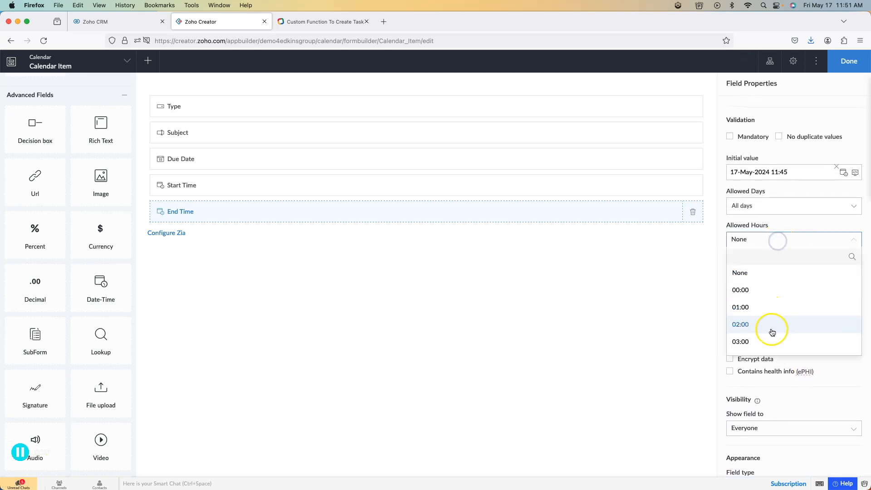
pyautogui.click(788, 226)
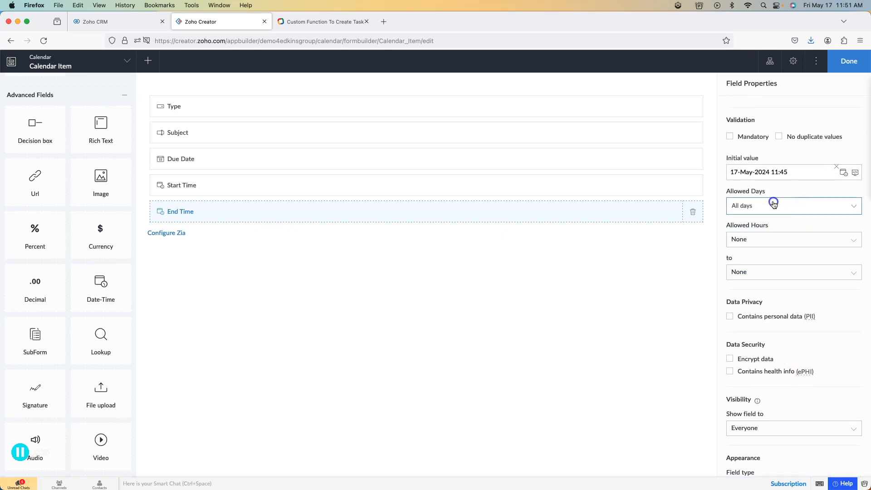
pyautogui.click(773, 204)
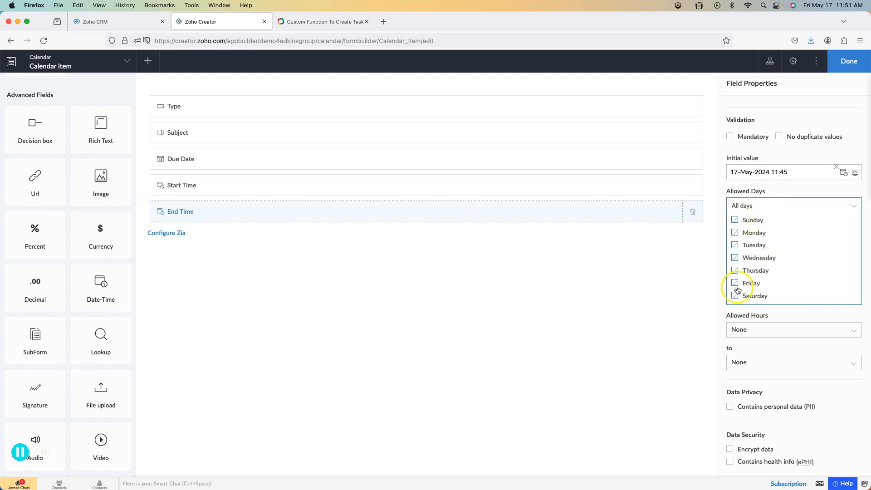
pyautogui.click(794, 188)
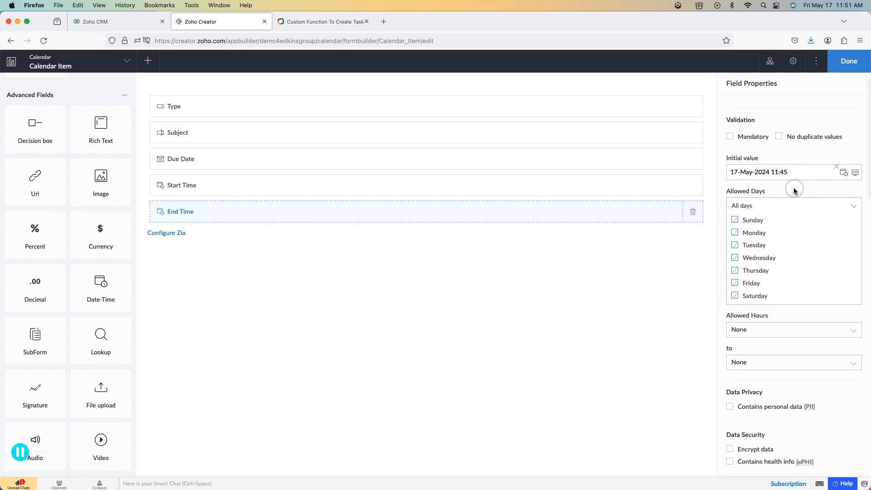
# Clear the initial values of the End Time and Start Time fields
pyautogui.click(771, 171)
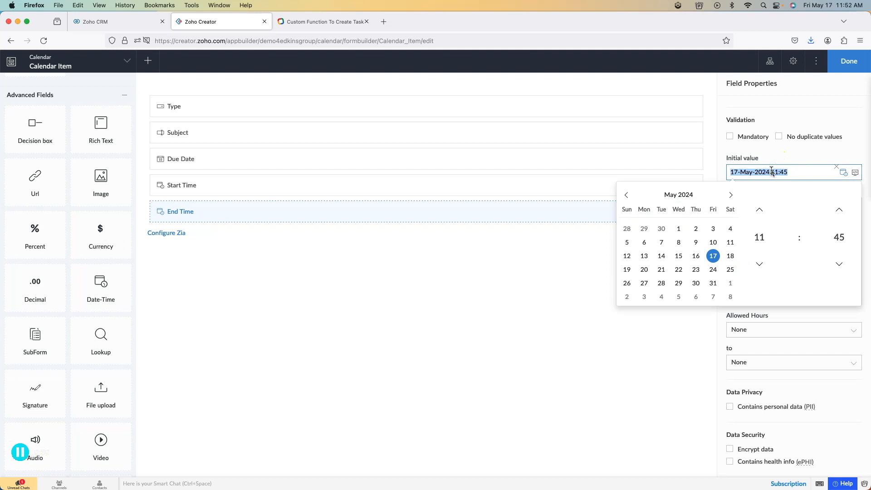
pyautogui.press('BackSpace')
pyautogui.click(381, 182)
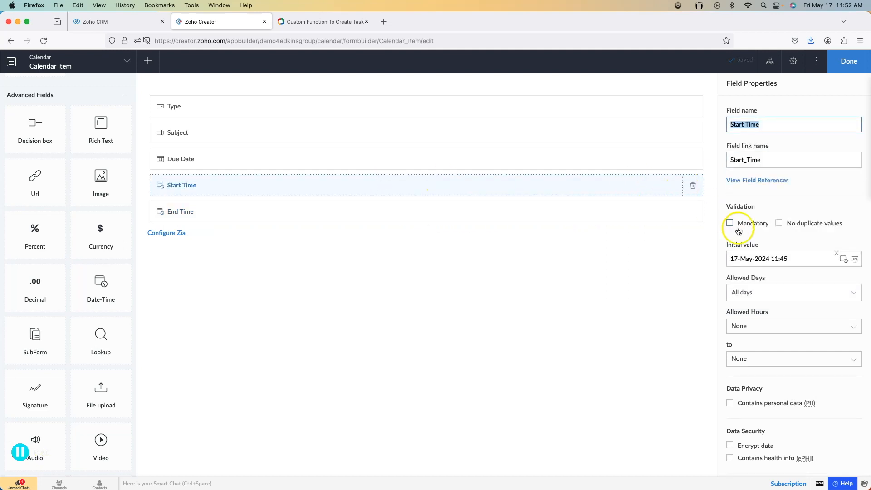
pyautogui.click(754, 255)
pyautogui.press('BackSpace')
pyautogui.click(650, 247)
pyautogui.click(477, 248)
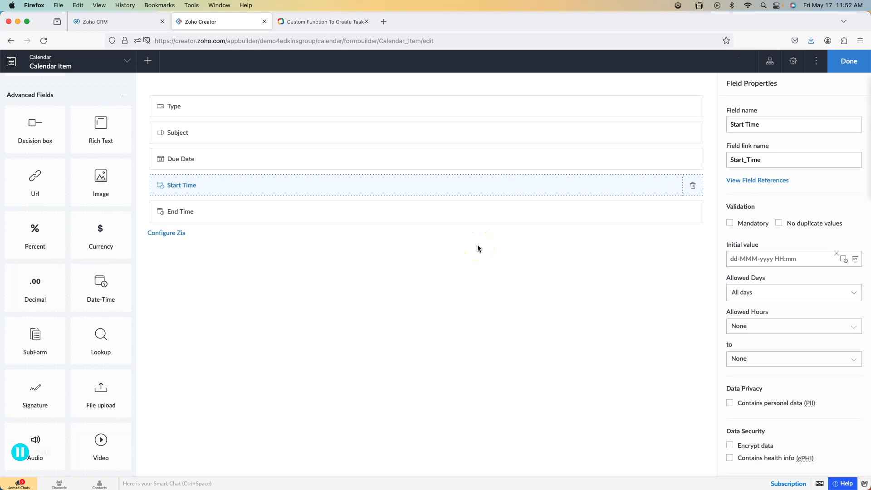
# Add a Multi Line field below Subject and name it Description
pyautogui.scroll(6, 98, 171)
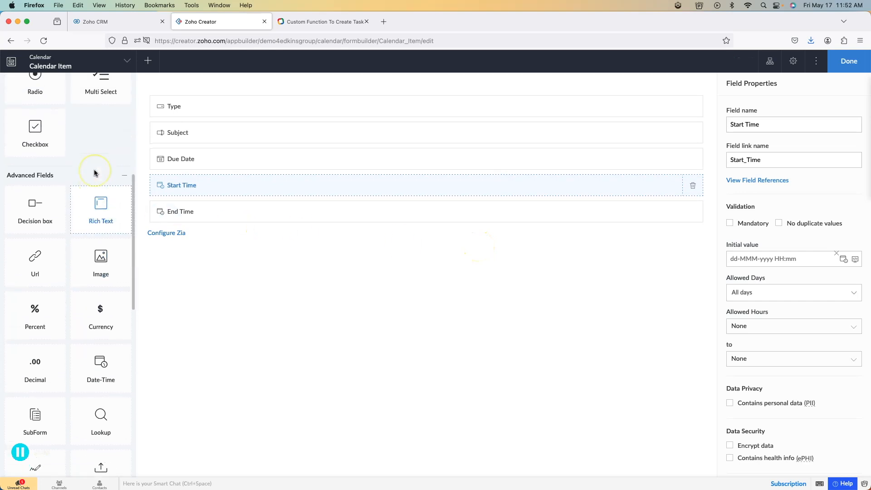
pyautogui.scroll(3, 95, 172)
pyautogui.moveTo(95, 219); pyautogui.dragTo(223, 146)
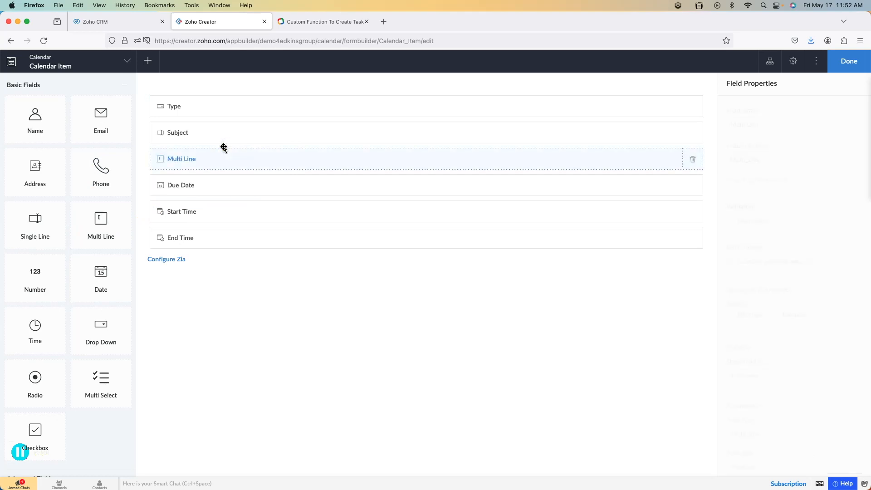
pyautogui.write('Description')
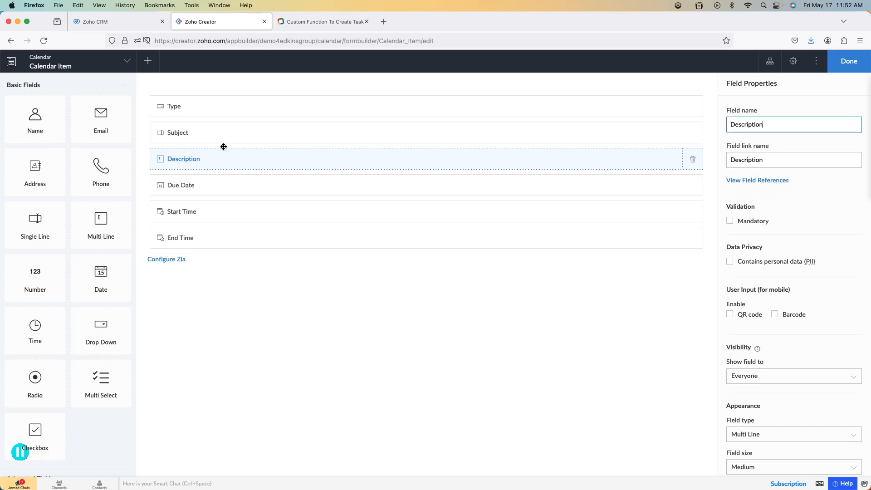
# Add a Single Line field below End Time and name it CRMID
pyautogui.click(301, 275)
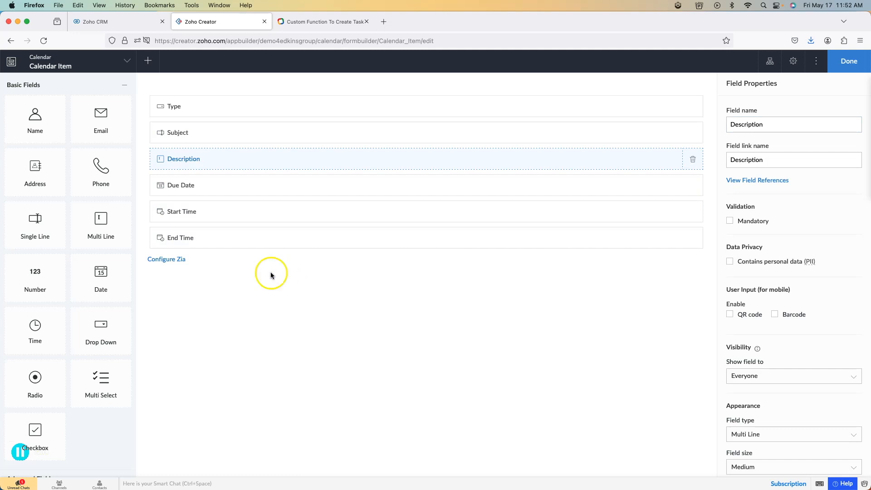
pyautogui.moveTo(39, 215); pyautogui.dragTo(231, 264)
pyautogui.write('CRMID')
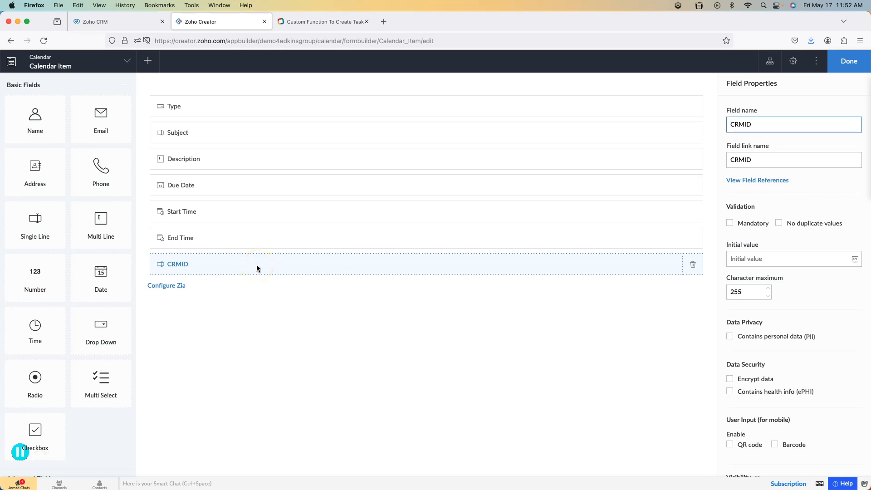
pyautogui.scroll(-15, 112, 225)
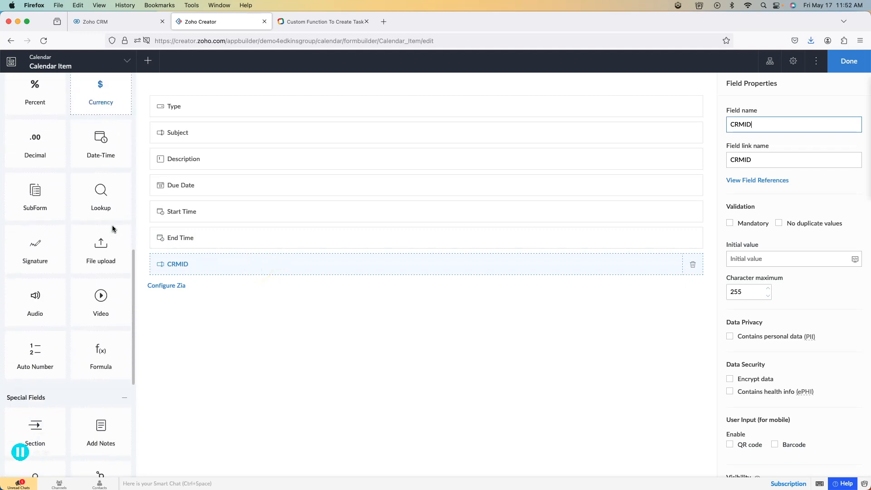
pyautogui.scroll(-3, 112, 225)
pyautogui.moveTo(101, 272); pyautogui.dragTo(73, 241)
# Add a Radio field below Type and name it "CRM Lead or Contact?"
pyautogui.scroll(10, 99, 218)
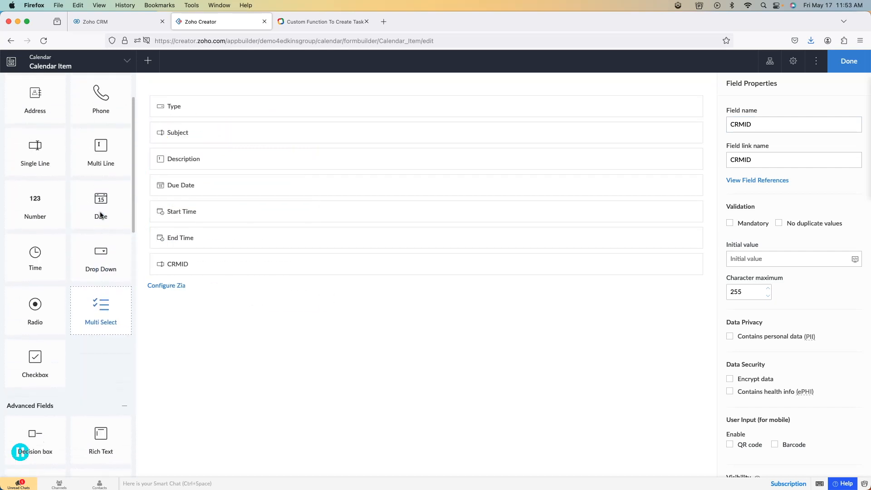
pyautogui.scroll(1, 100, 216)
pyautogui.click(59, 307)
pyautogui.moveTo(44, 335); pyautogui.dragTo(223, 130)
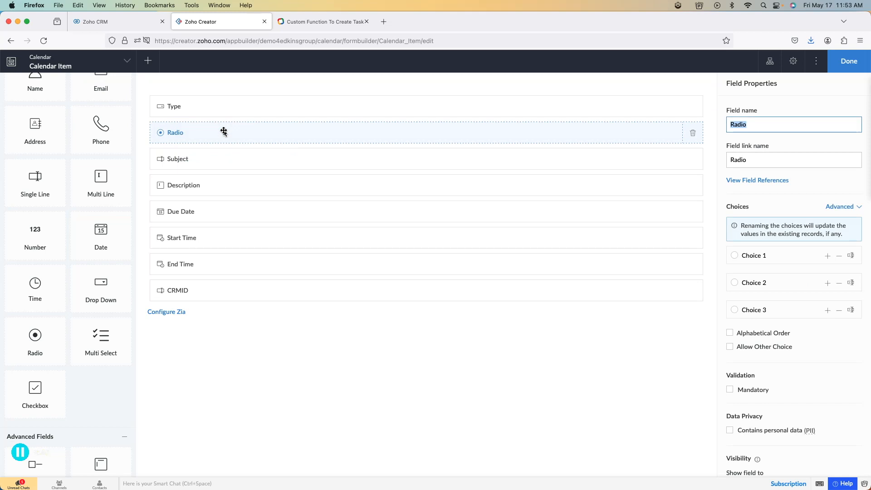
pyautogui.write('CRM Lead or Conta')
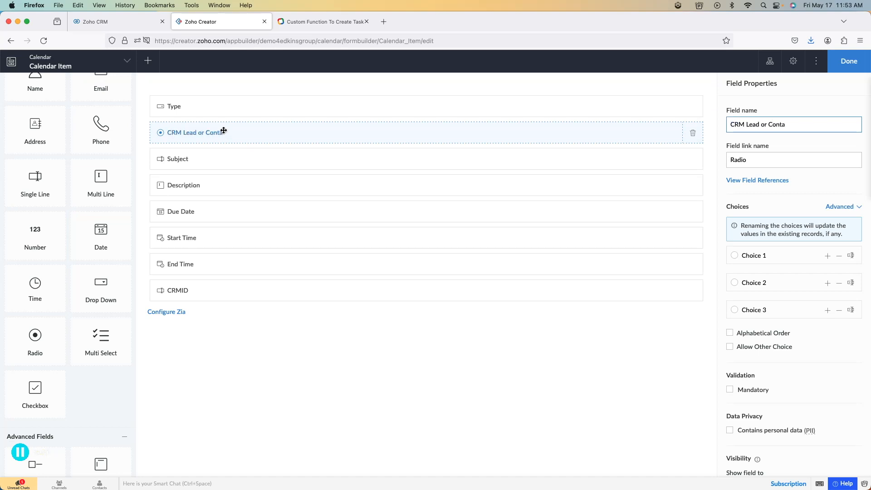
pyautogui.click(754, 105)
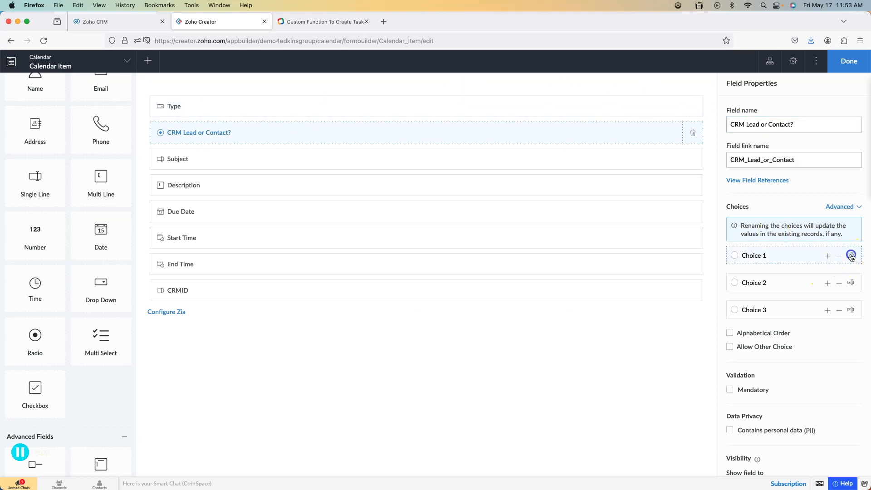
# Set the first two choices of the "CRM Lead or Contact?" field to Lead and Contact, and remove the third choice
pyautogui.click(790, 256)
pyautogui.click(783, 282)
pyautogui.write('Contact')
pyautogui.click(839, 310)
pyautogui.click(394, 278)
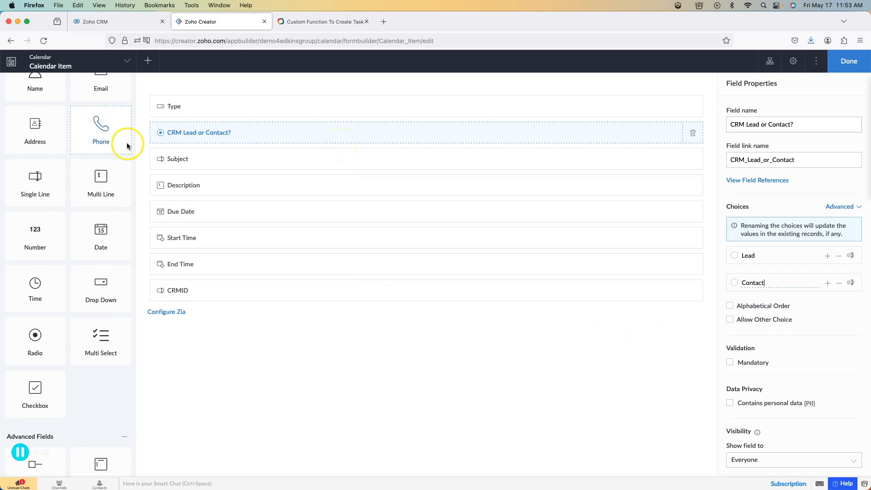
# Add an Integration field below "CRM Lead or Contact?" with ZohoCRM as its service
pyautogui.scroll(-10, 58, 195)
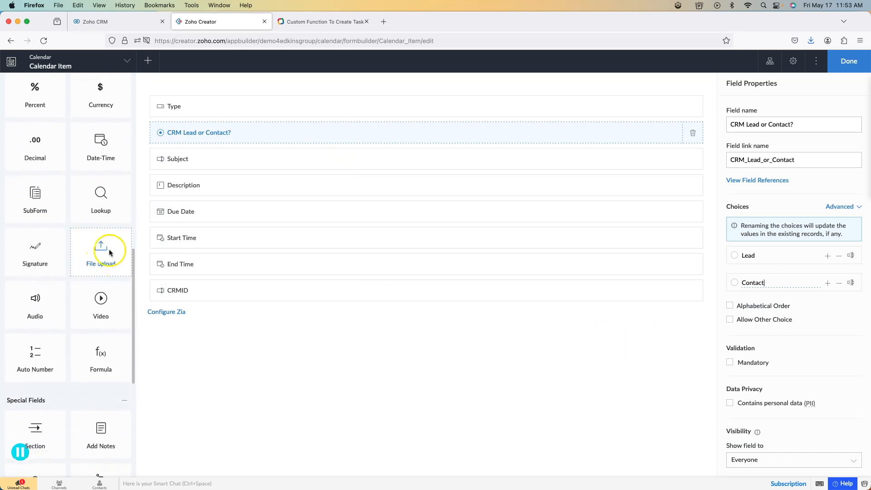
pyautogui.scroll(-5, 101, 308)
pyautogui.moveTo(100, 335); pyautogui.dragTo(231, 157)
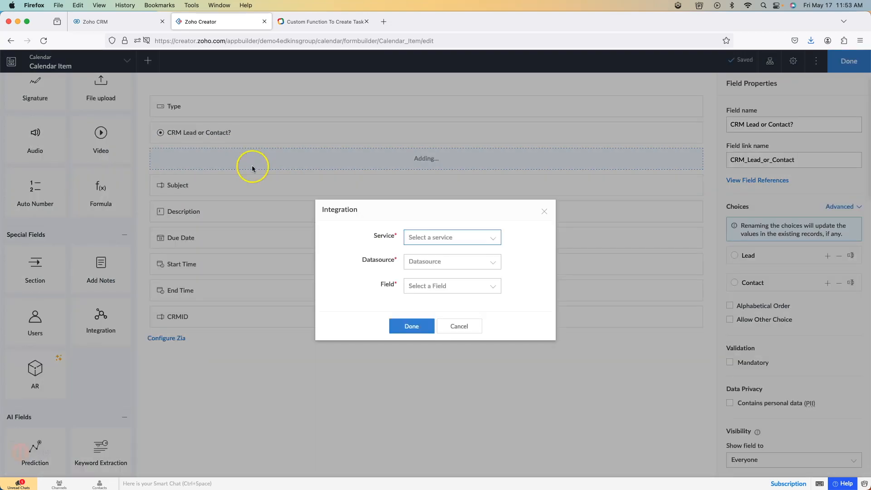
pyautogui.click(476, 237)
pyautogui.click(465, 289)
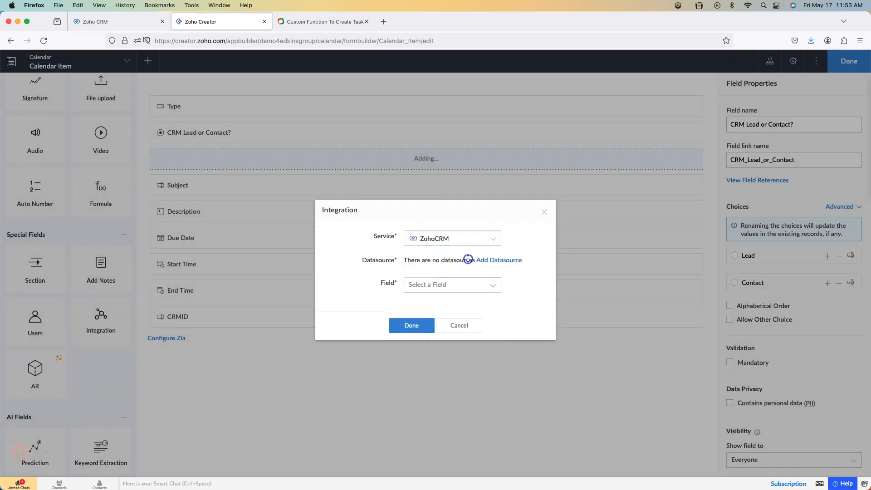
# Start a new datasource on the ZohoCRM connection and authorize it with the account name zCRM, accepting the requested access
pyautogui.click(496, 260)
pyautogui.click(431, 245)
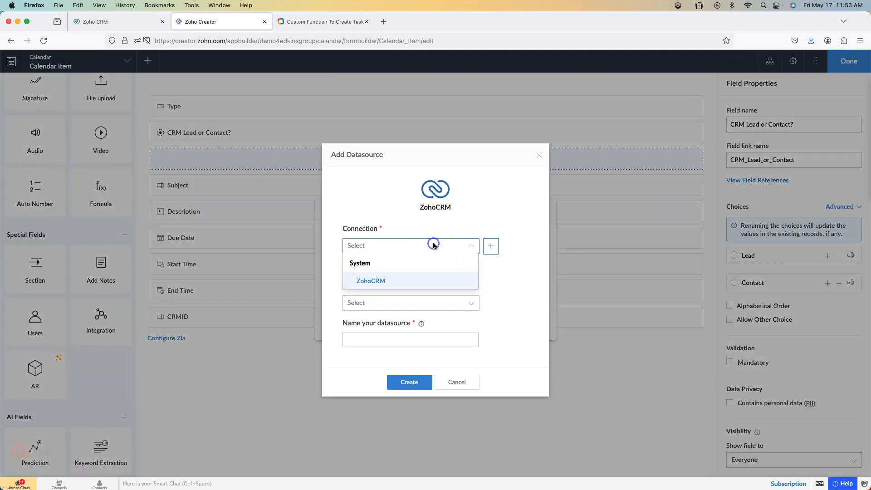
pyautogui.click(414, 278)
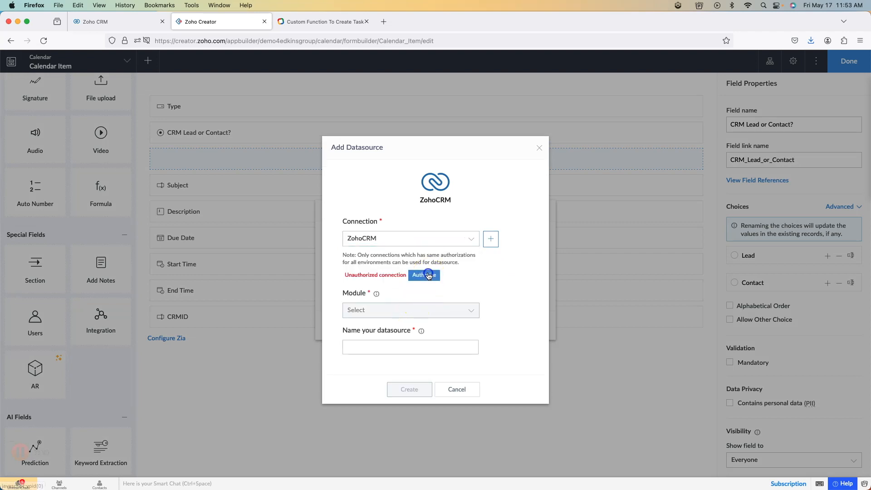
pyautogui.click(428, 276)
pyautogui.click(468, 285)
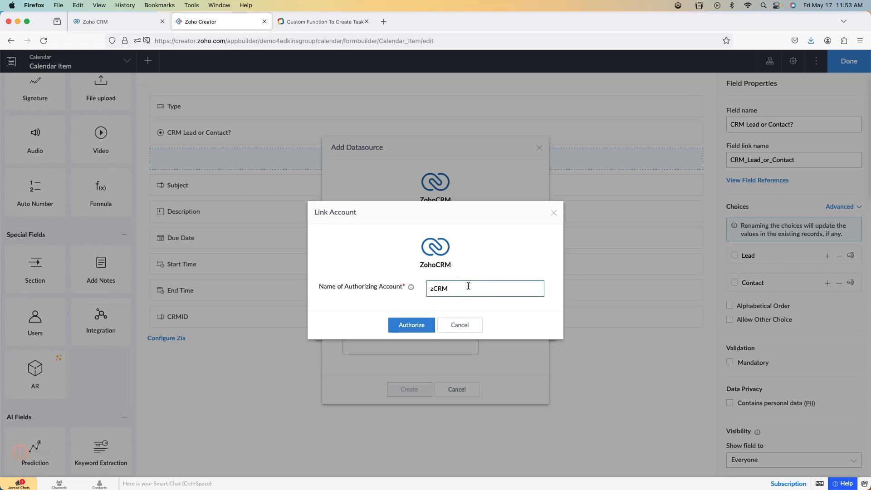
pyautogui.click(416, 325)
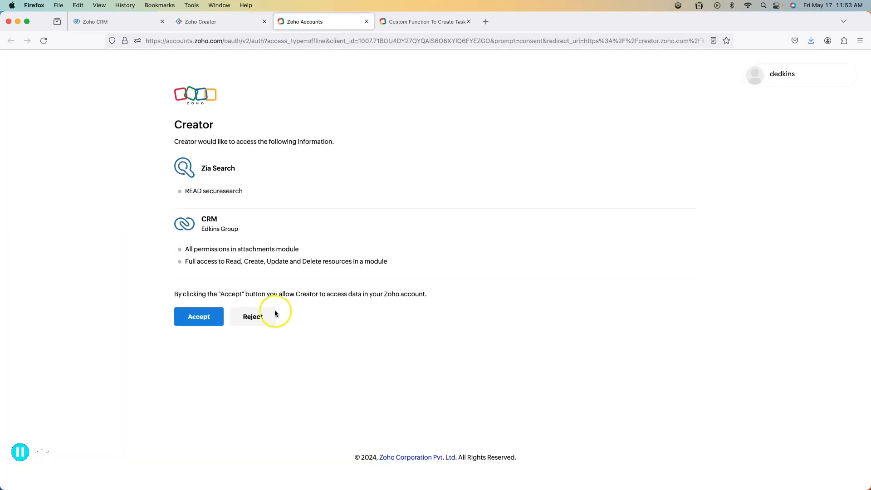
pyautogui.click(199, 313)
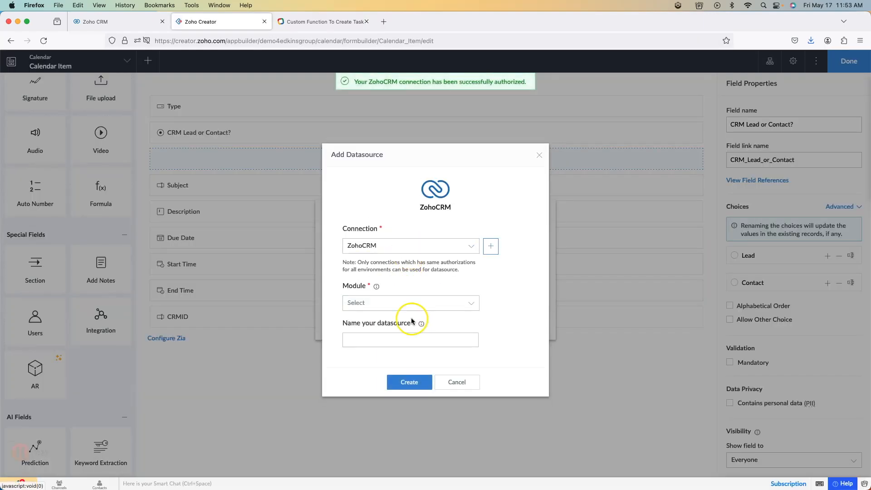
# Create the datasource from the Leads module with the name zLeads
pyautogui.click(434, 304)
pyautogui.scroll(-5, 402, 363)
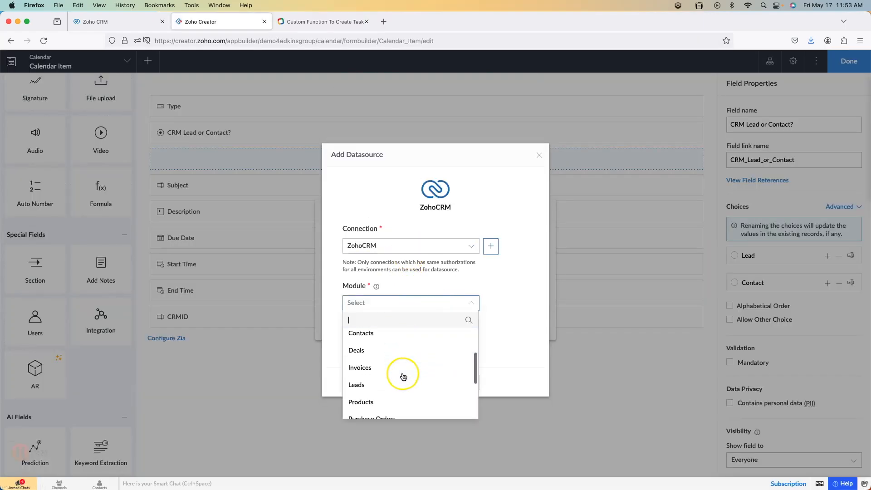
pyautogui.click(392, 376)
pyautogui.click(393, 339)
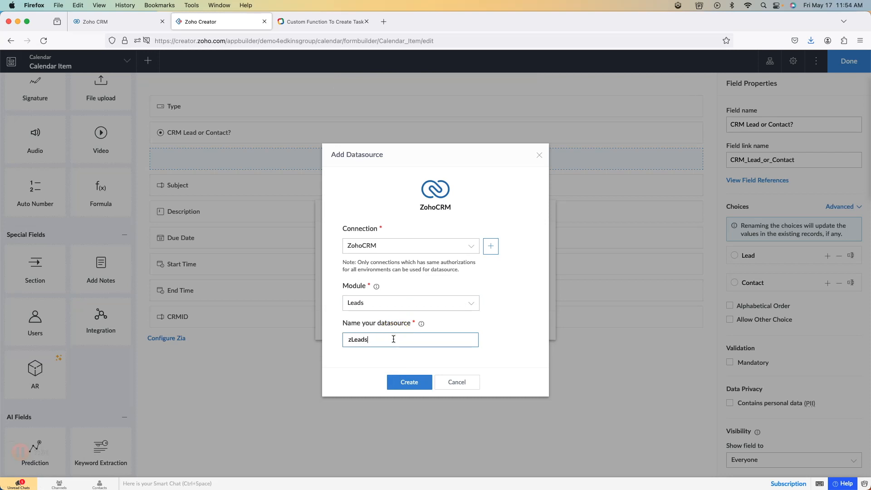
pyautogui.click(409, 383)
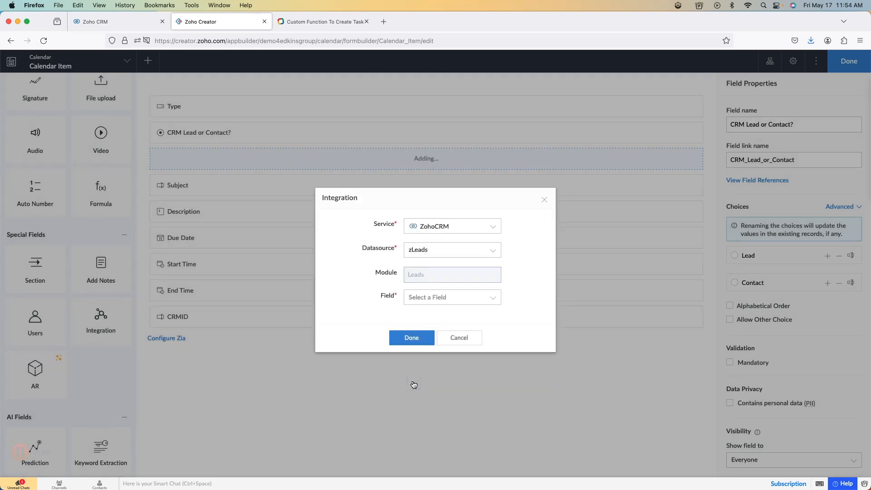
# Set First Name as the field for the zLeads datasource and finish adding the Integration field
pyautogui.click(456, 297)
pyautogui.scroll(-5, 449, 367)
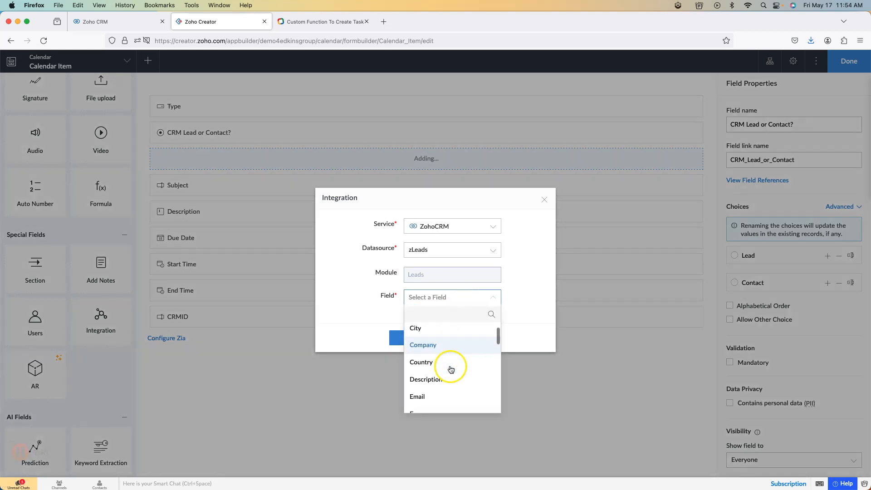
pyautogui.click(435, 369)
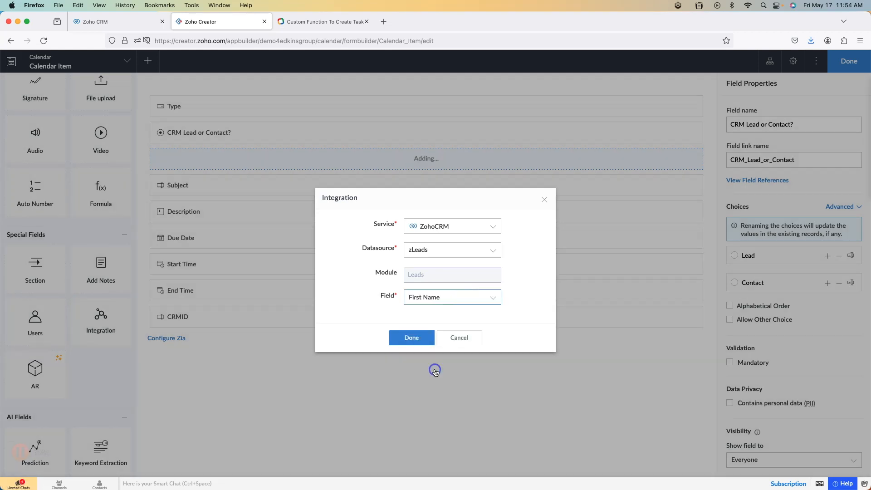
pyautogui.click(410, 338)
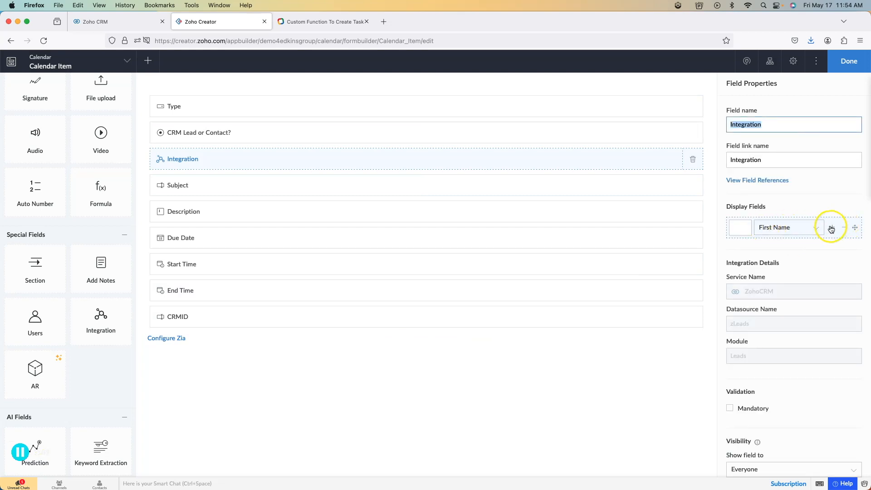
# Add Last Name as the second display field of the Integration field, with no dash separator before it
pyautogui.click(831, 227)
pyautogui.click(746, 252)
pyautogui.press('BackSpace')
pyautogui.click(778, 252)
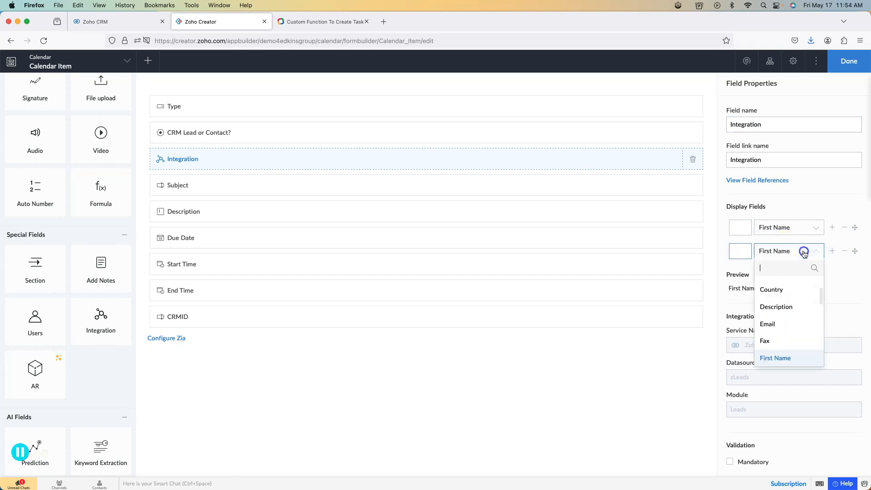
pyautogui.scroll(-3, 779, 301)
pyautogui.click(775, 324)
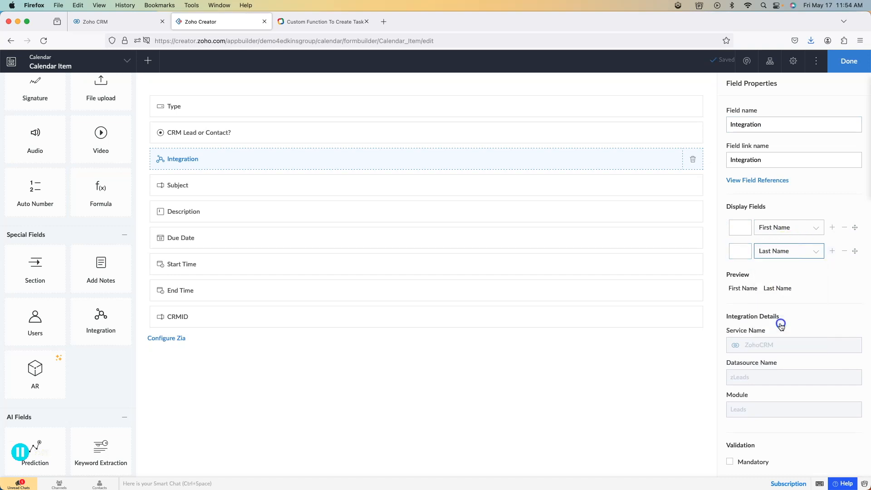
# Add Email as the third display field of the leads Integration field, separated by a "|" character
pyautogui.click(832, 252)
pyautogui.click(742, 284)
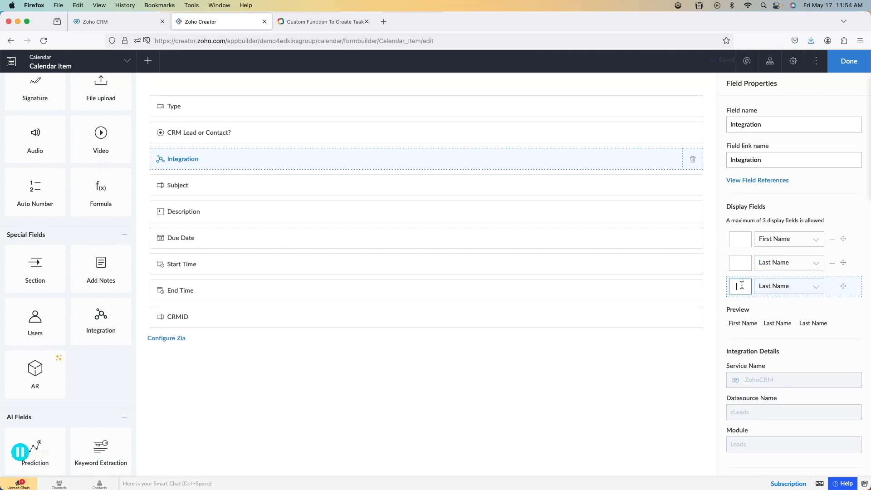
pyautogui.click(814, 287)
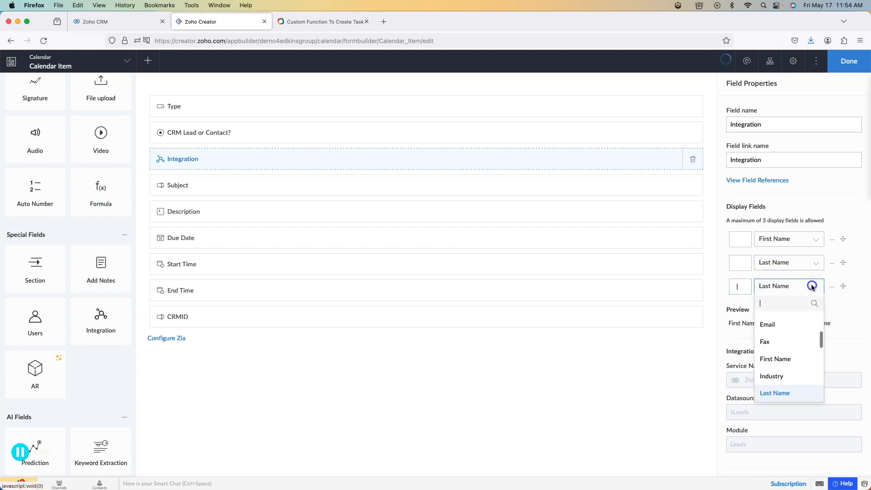
pyautogui.scroll(1, 778, 317)
pyautogui.click(776, 336)
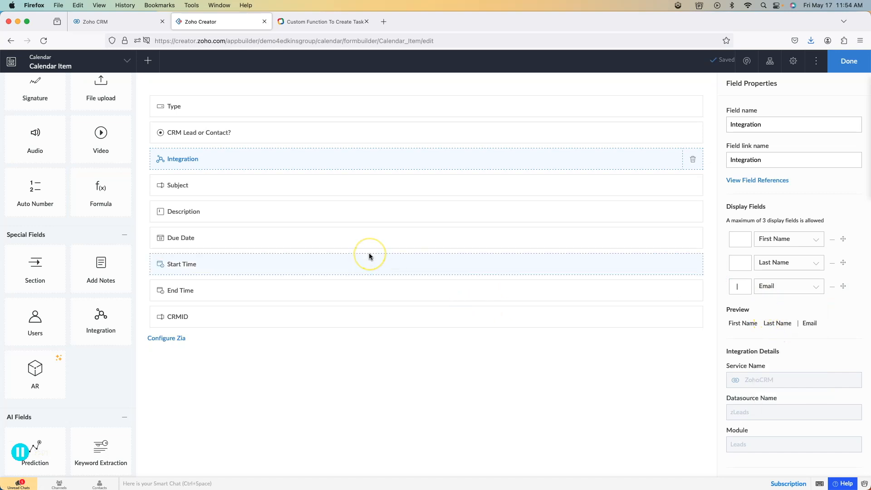
# Rename the leads Integration field as Lead, with Lead as its link name too
pyautogui.click(750, 125)
pyautogui.write('Lead')
pyautogui.press('Tab')
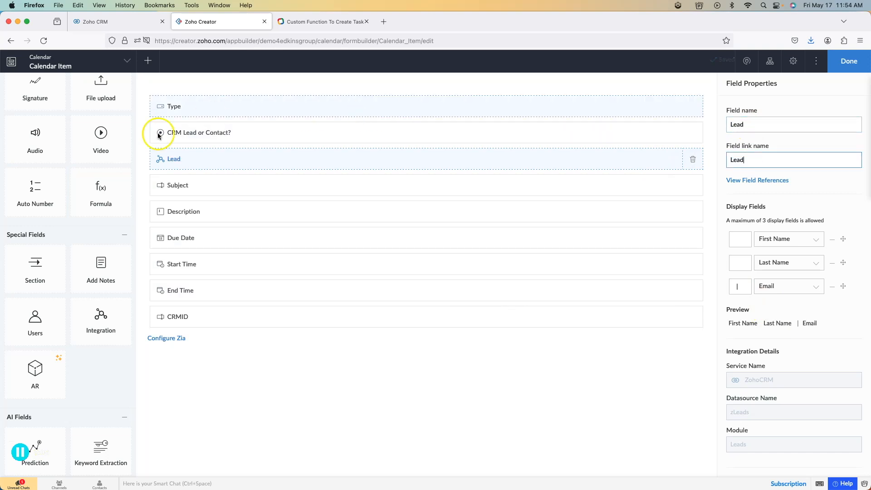
# Add another Integration field below Lead with ZohoCRM as its service
pyautogui.moveTo(97, 317); pyautogui.dragTo(277, 180)
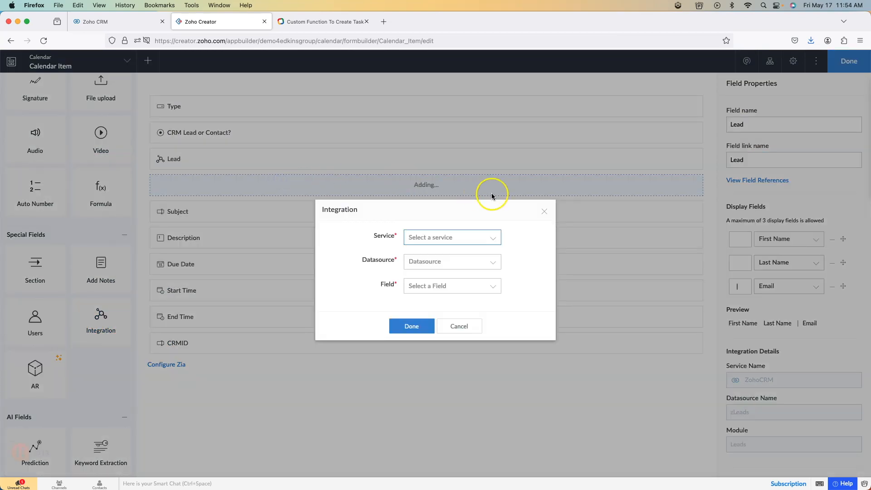
pyautogui.click(492, 239)
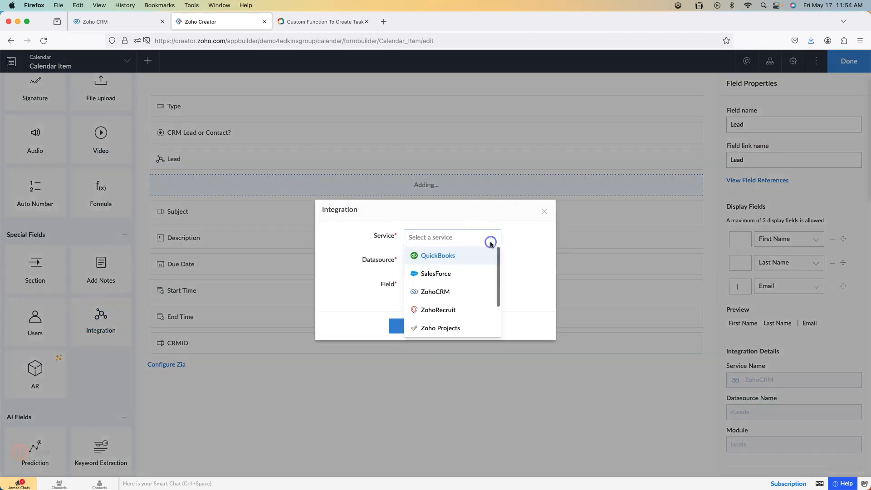
pyautogui.click(453, 294)
pyautogui.click(467, 262)
pyautogui.click(466, 278)
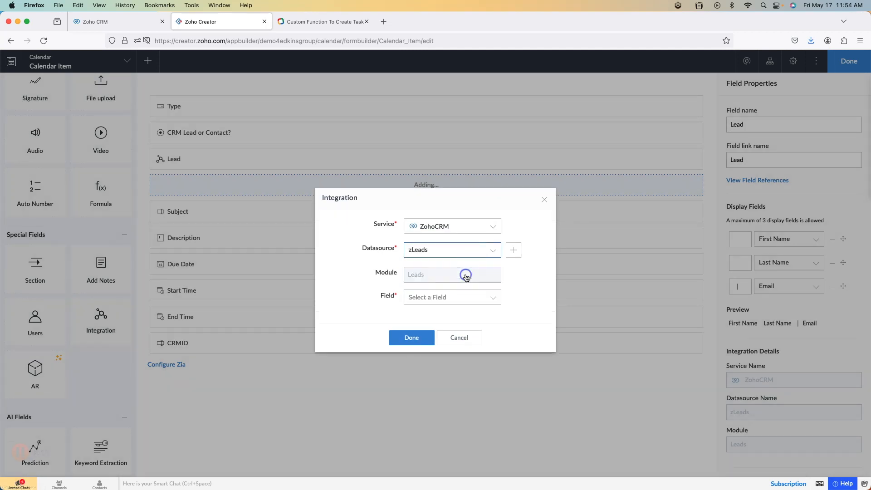
# Create a new datasource named zContacts from the Contacts module, using the existing ZohoCRM connection
pyautogui.click(513, 250)
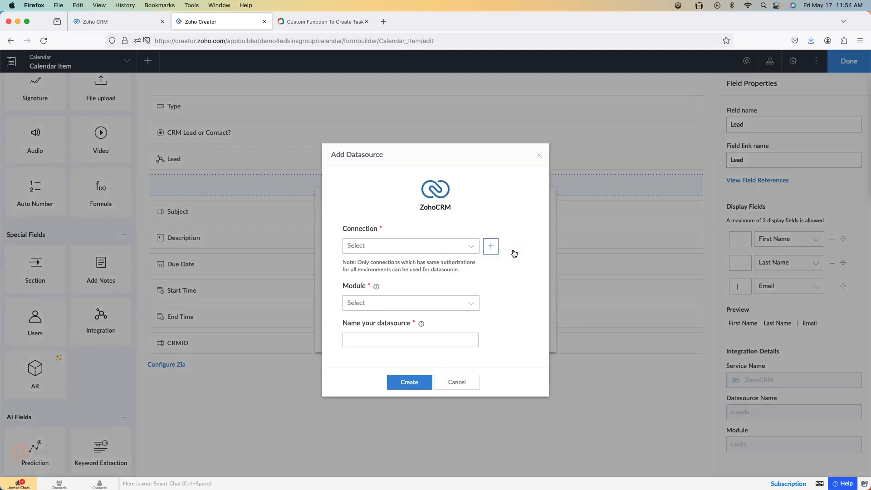
pyautogui.click(437, 247)
pyautogui.click(352, 278)
pyautogui.click(404, 303)
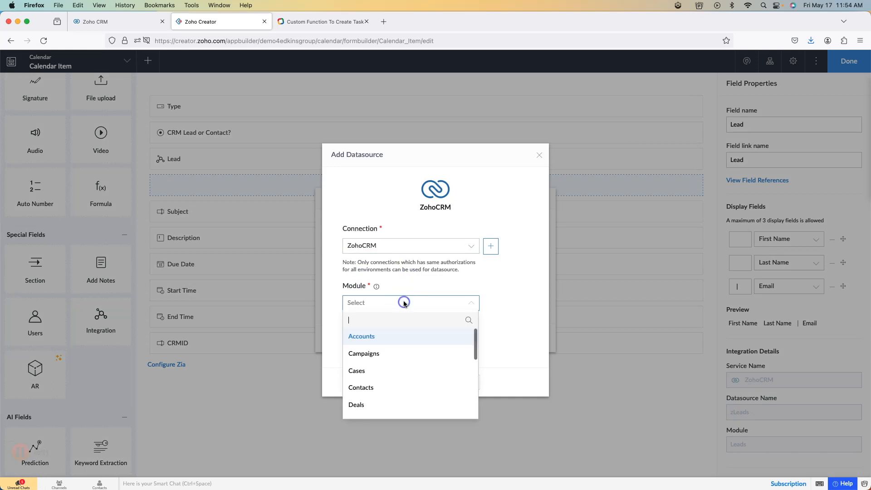
pyautogui.scroll(-2, 404, 376)
pyautogui.scroll(1, 406, 379)
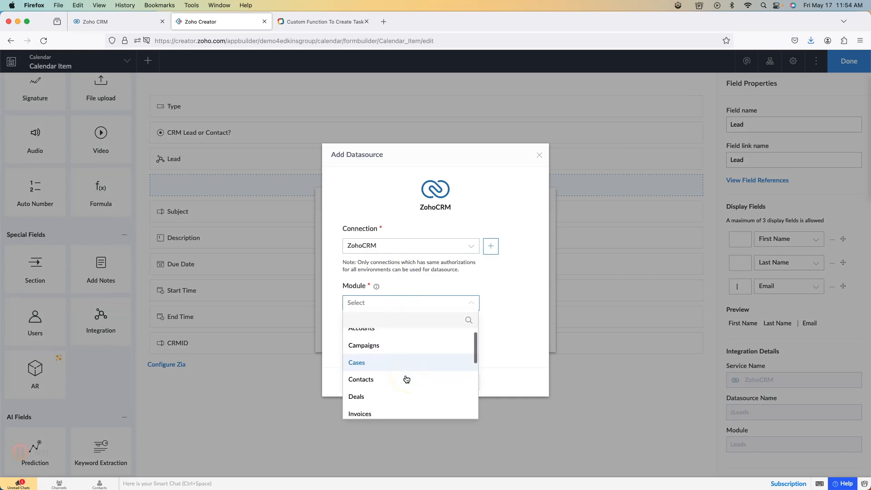
pyautogui.click(406, 379)
pyautogui.click(404, 338)
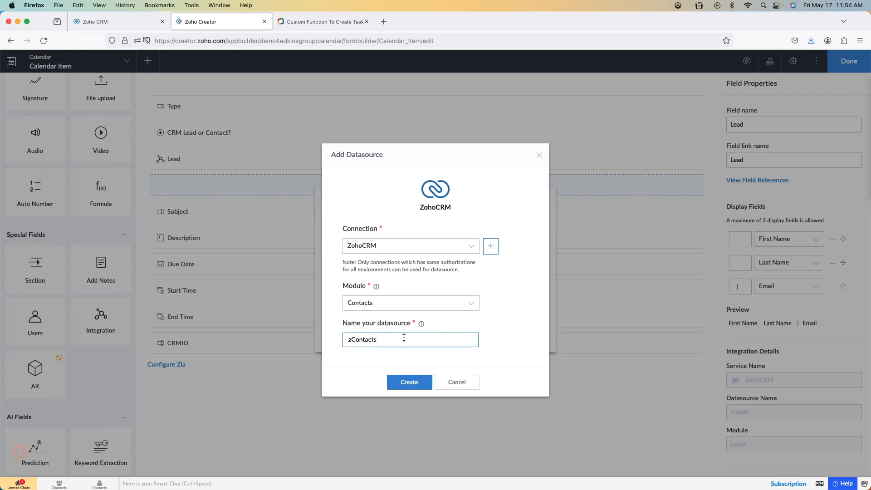
pyautogui.write('zContacts')
pyautogui.click(415, 384)
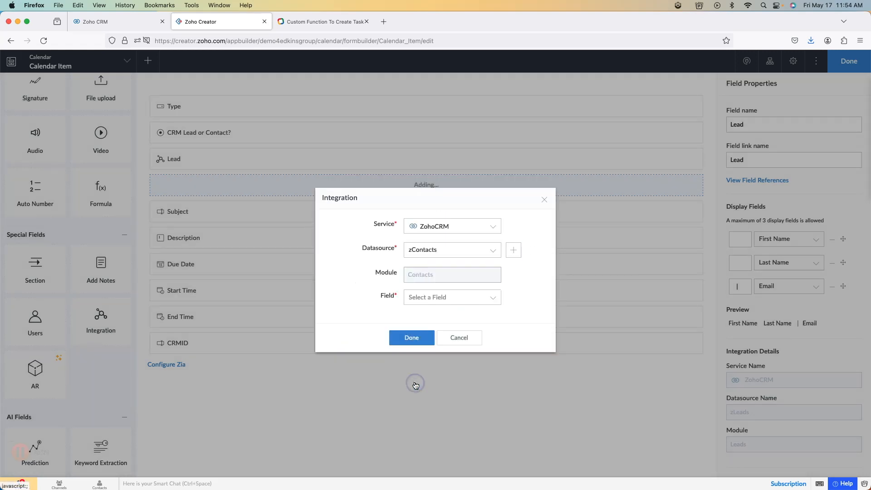
# Set First Name as the field for the zContacts datasource and finish adding the Integration field
pyautogui.click(450, 301)
pyautogui.scroll(-3, 449, 379)
pyautogui.click(449, 373)
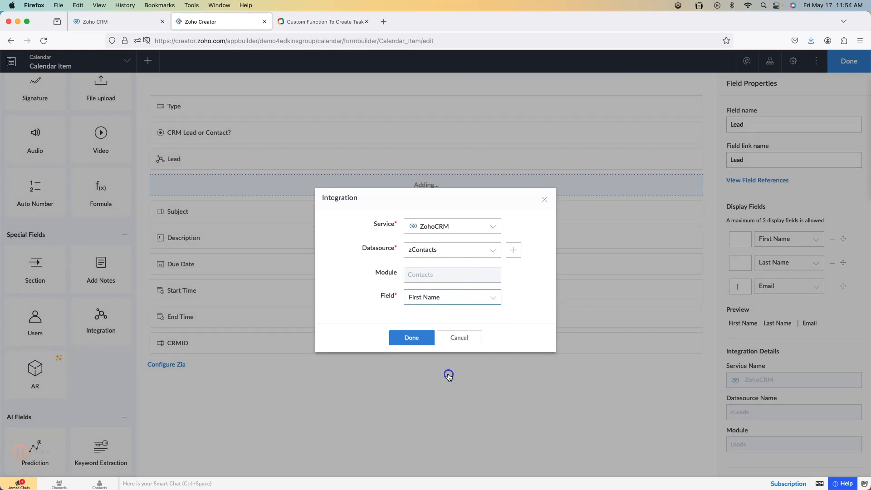
pyautogui.click(412, 339)
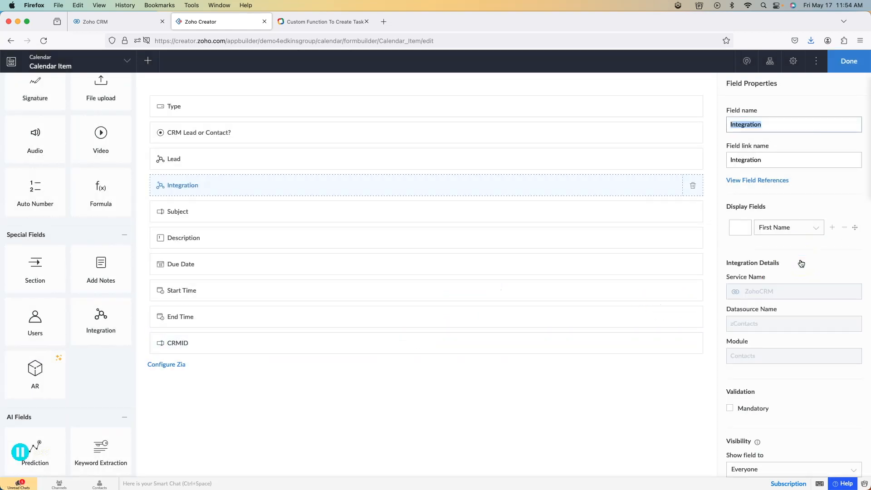
# Add Last Name as the second display field of the contacts Integration field, removing the dash separator
pyautogui.click(832, 228)
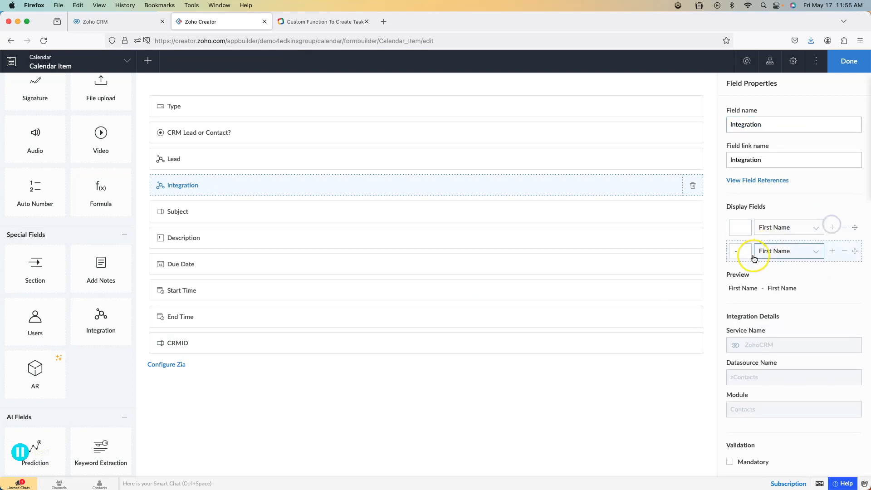
pyautogui.press('BackSpace')
pyautogui.click(775, 257)
pyautogui.scroll(-3, 779, 295)
pyautogui.click(778, 315)
# Add Email as the third display field of the contacts Integration field, separated by a "|" character
pyautogui.click(832, 250)
pyautogui.click(741, 284)
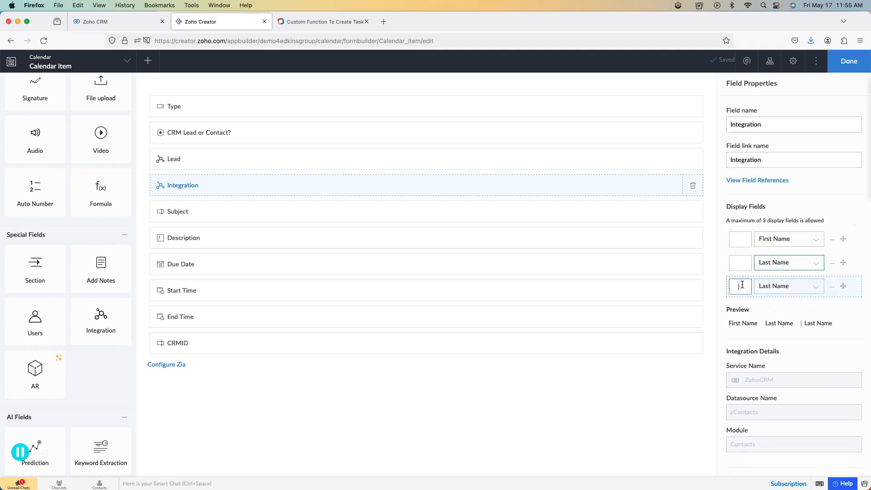
pyautogui.click(774, 286)
pyautogui.scroll(1, 781, 320)
pyautogui.click(782, 323)
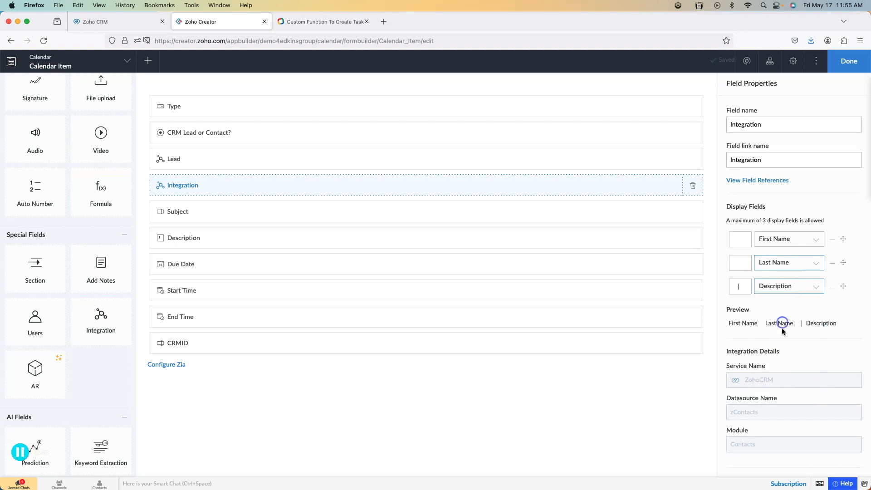
pyautogui.click(785, 286)
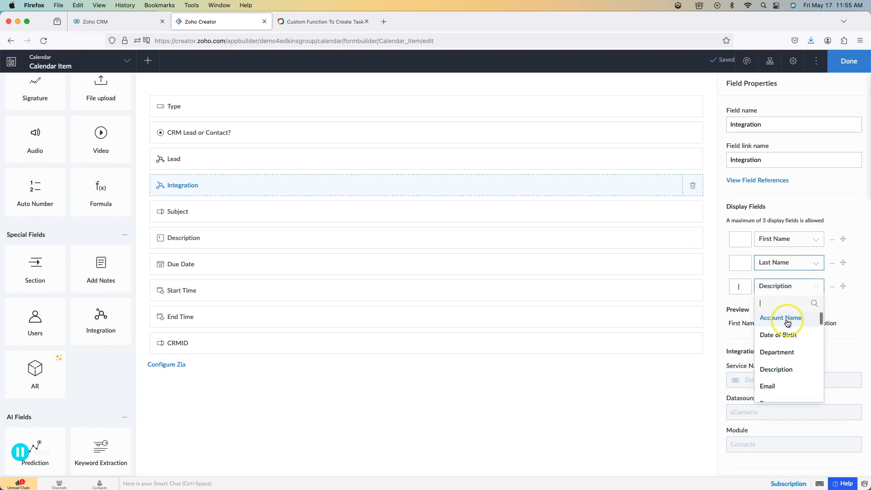
pyautogui.scroll(-1, 780, 344)
pyautogui.click(772, 369)
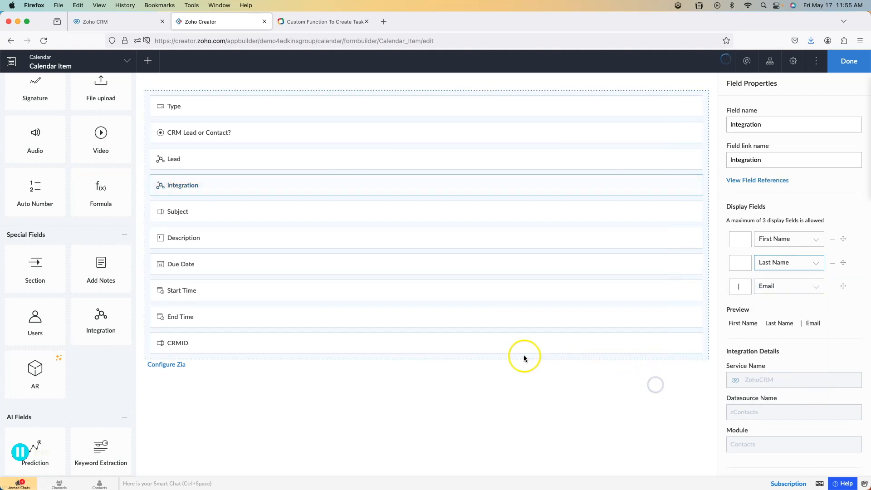
pyautogui.click(834, 5)
pyautogui.click(671, 59)
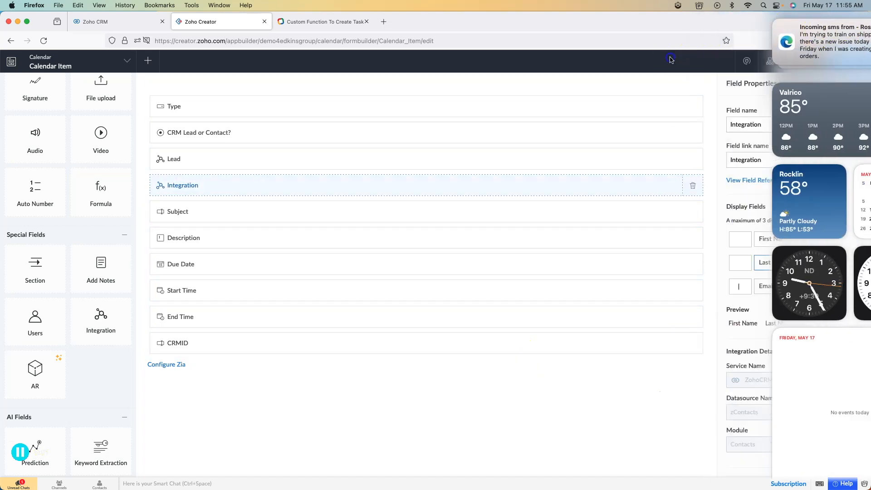
# Rename the contacts Integration field as Contact, and set its link name to Contact
pyautogui.doubleClick(746, 122)
pyautogui.write('Cont')
pyautogui.press('Tab')
pyautogui.write('Contact')
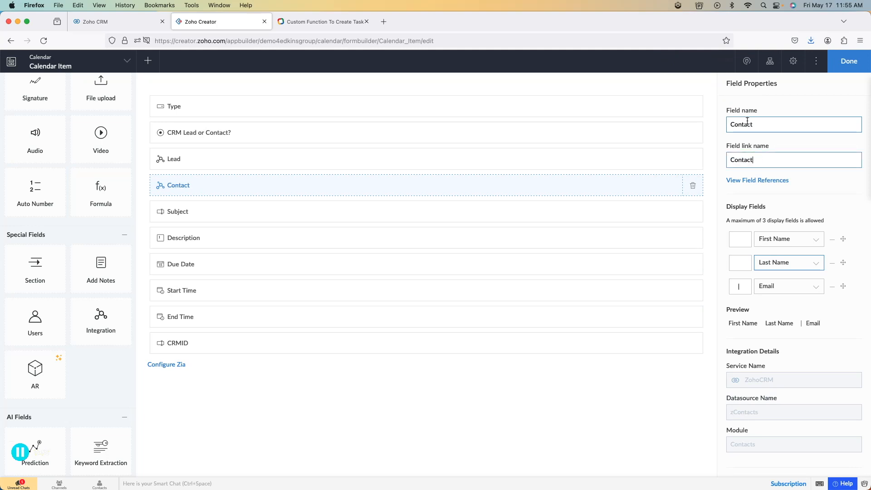
pyautogui.click(415, 396)
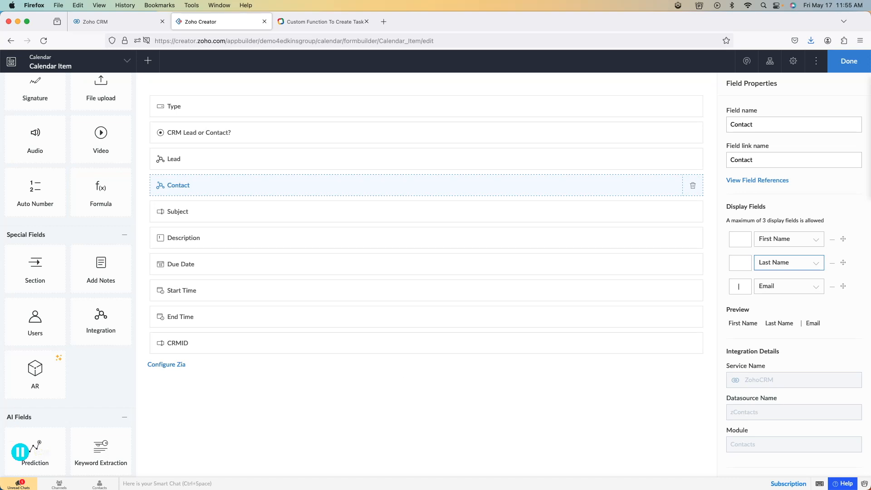
pyautogui.click(517, 176)
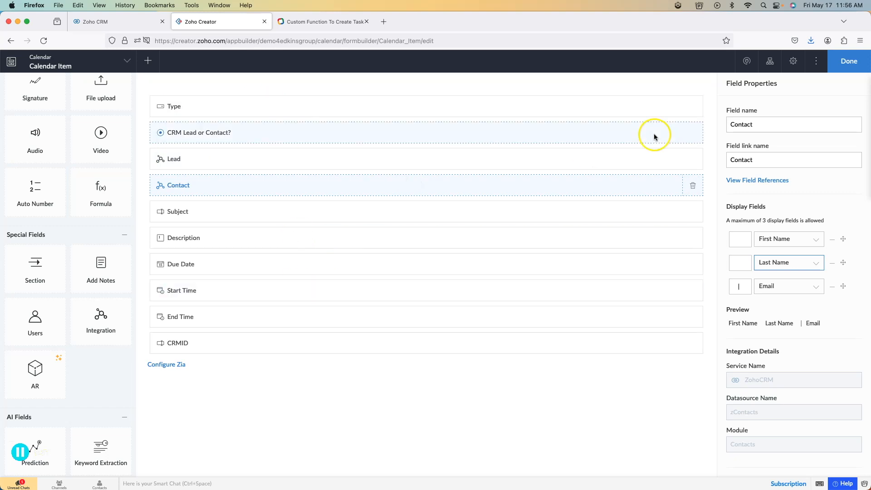
# Finish the form edits, view the Calendar Item form in the live application, and go back to editing
pyautogui.click(847, 61)
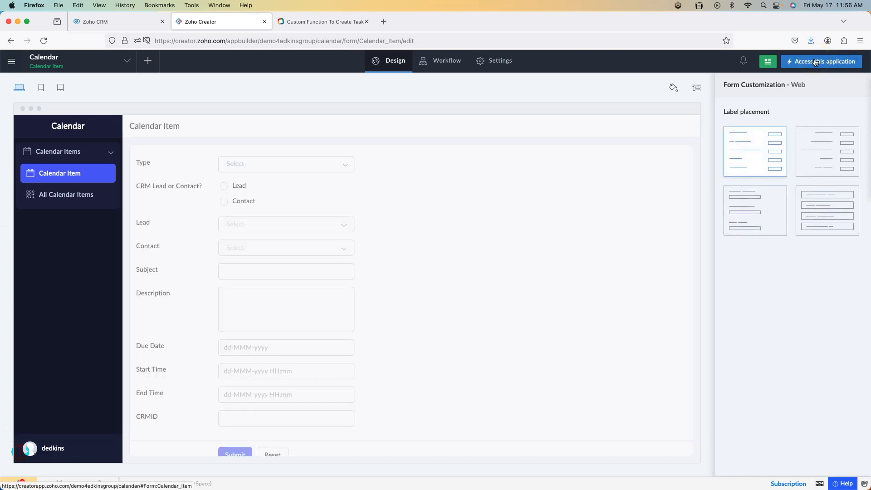
pyautogui.click(815, 62)
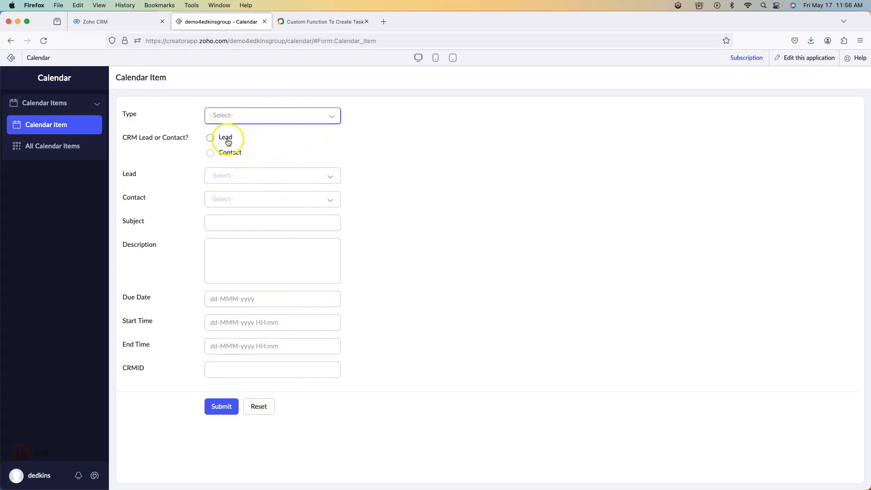
pyautogui.click(803, 58)
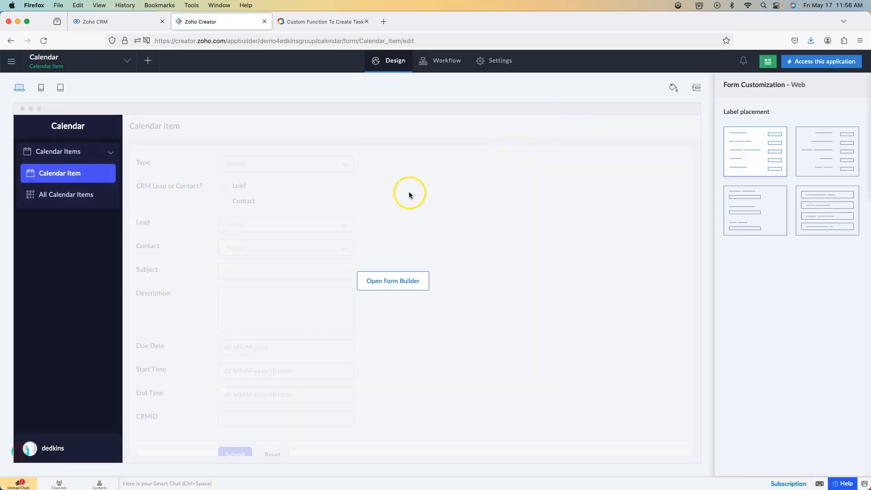
# Set the field layout of the CRM Lead or Contact? radio field to Two Column and finish the form edits
pyautogui.click(393, 197)
pyautogui.click(267, 133)
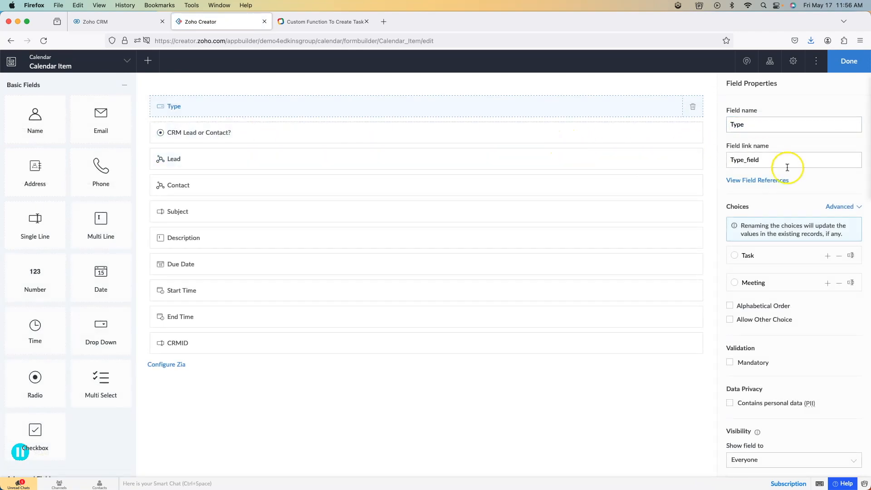
pyautogui.scroll(-5, 797, 308)
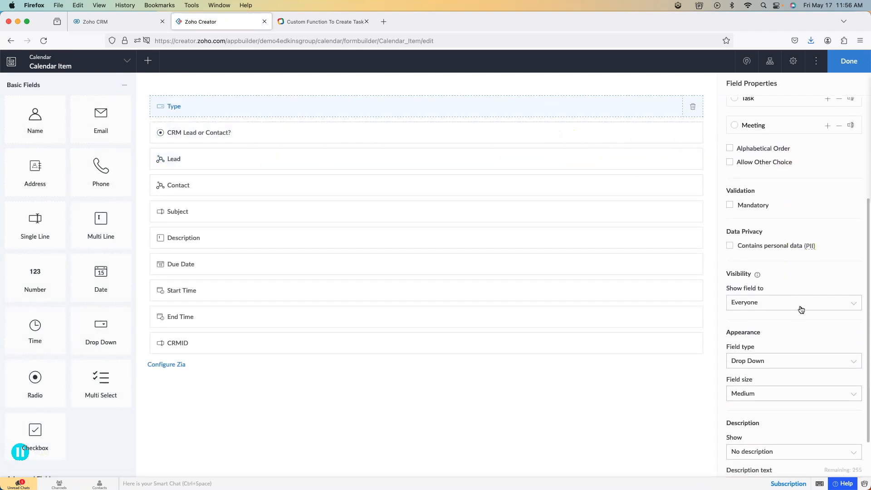
pyautogui.scroll(-2, 801, 310)
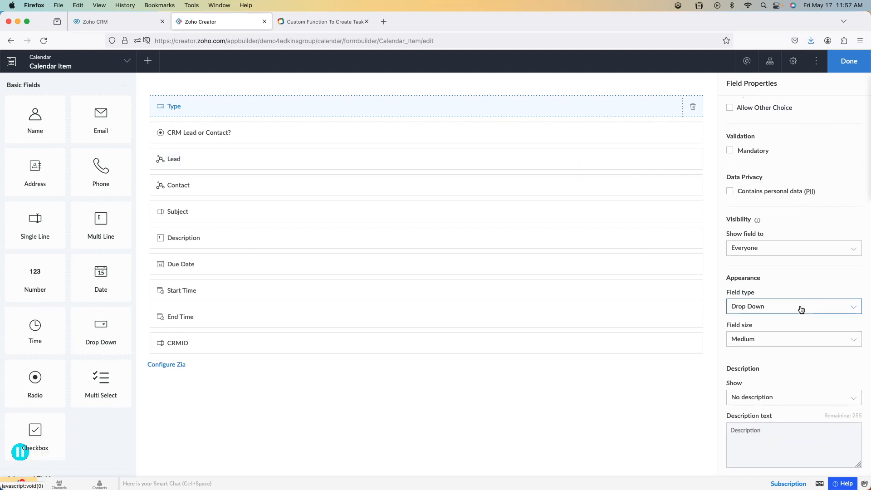
pyautogui.click(315, 131)
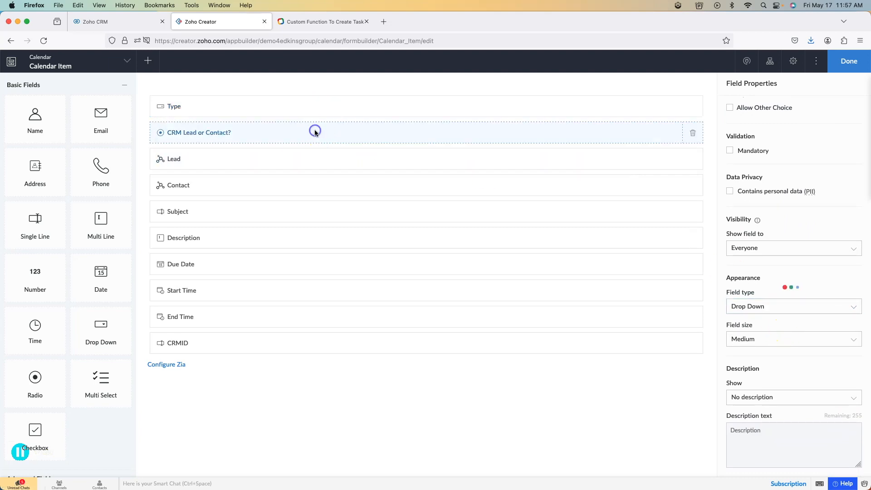
pyautogui.scroll(-2, 783, 206)
pyautogui.scroll(-4, 782, 207)
pyautogui.click(784, 338)
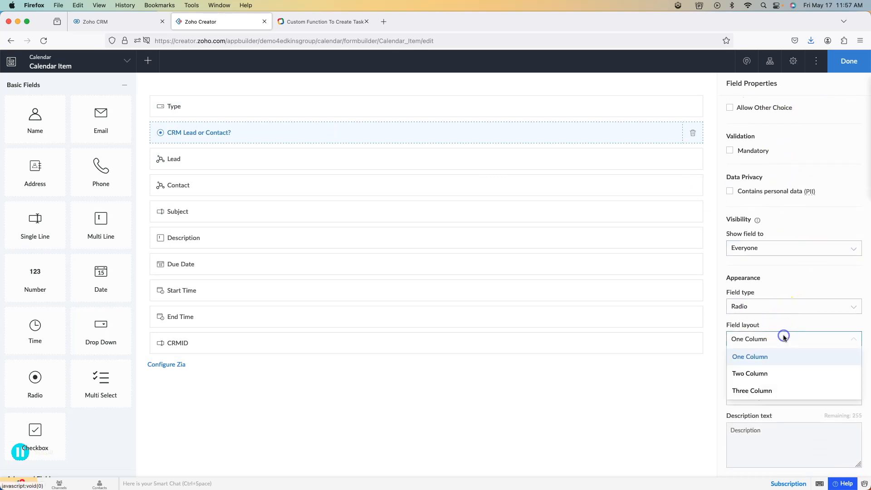
pyautogui.click(778, 373)
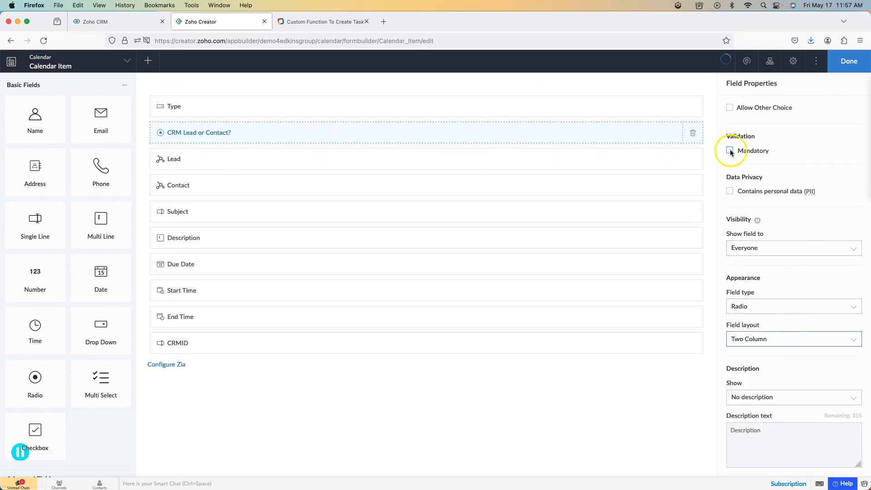
pyautogui.click(847, 67)
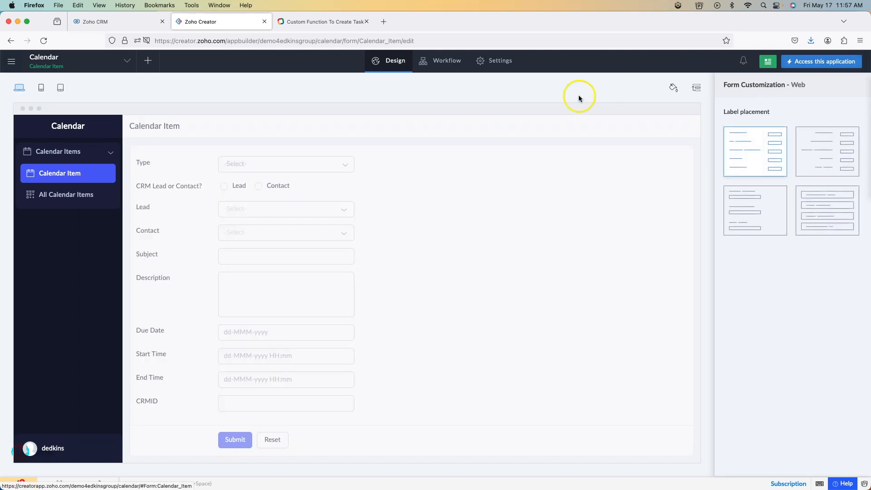
pyautogui.click(423, 191)
pyautogui.click(812, 7)
pyautogui.click(651, 70)
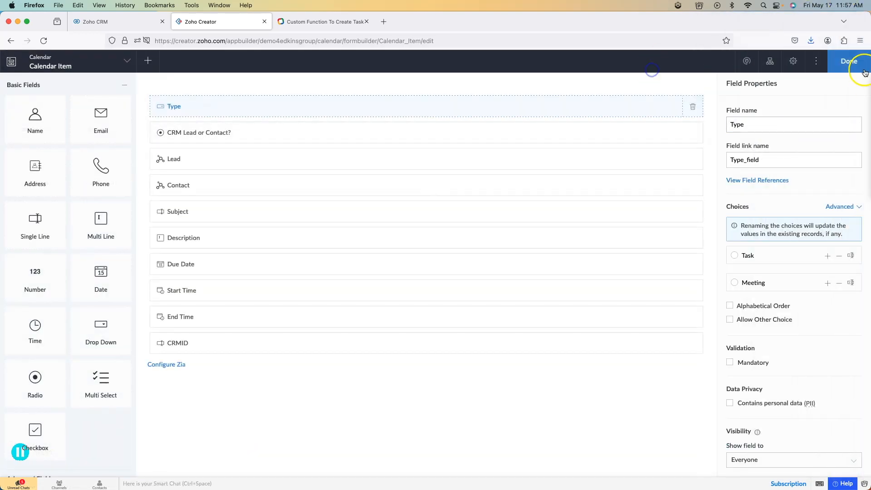
pyautogui.click(863, 71)
# View the Calendar Item form in the live application and return to editing the application
pyautogui.click(494, 134)
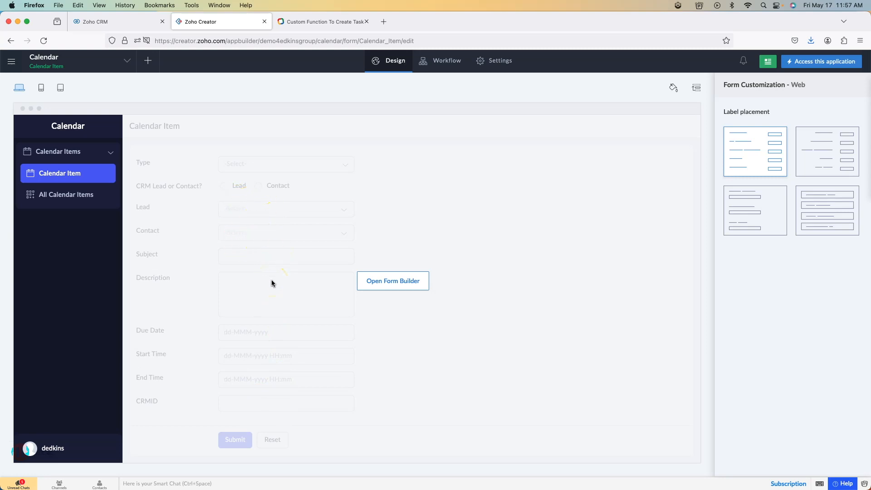
pyautogui.click(810, 66)
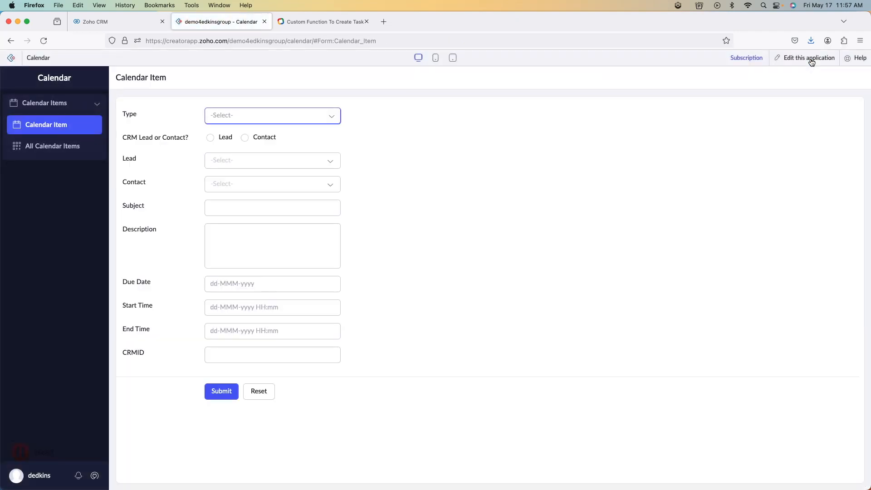
pyautogui.click(809, 58)
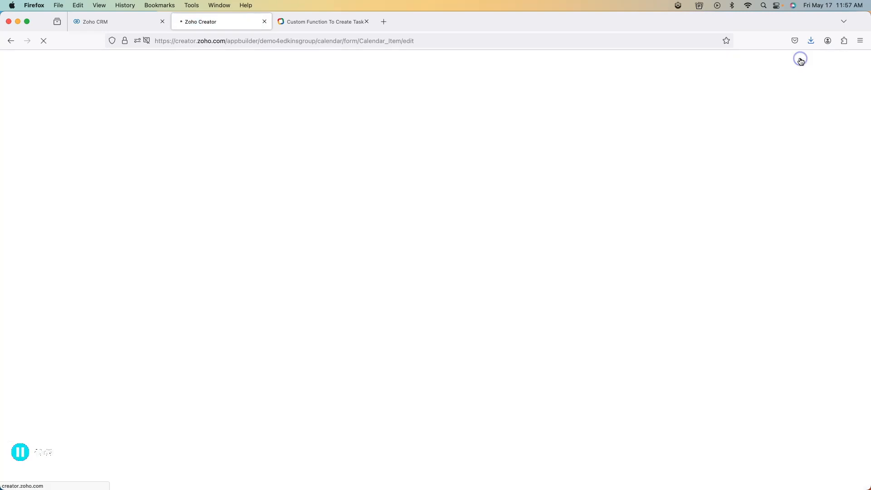
# Create a Calendar Item form workflow named Hide that runs on Field rules when a record is created
pyautogui.click(431, 61)
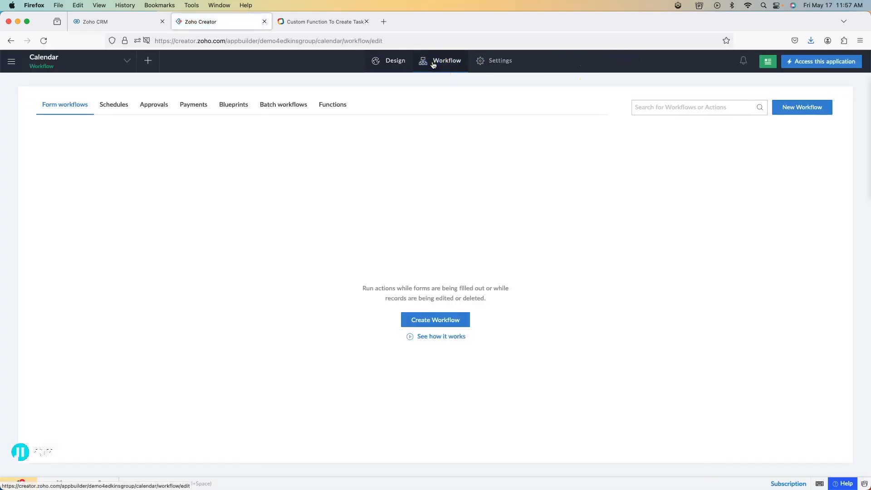
pyautogui.click(443, 321)
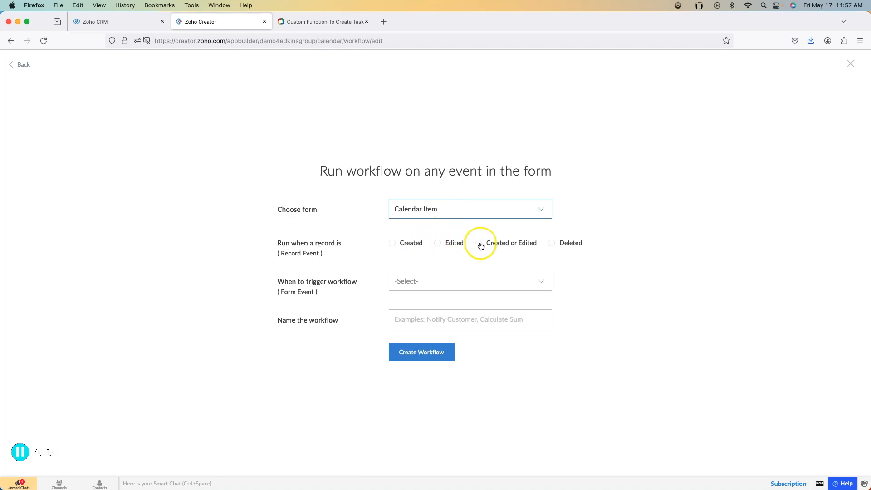
pyautogui.click(410, 244)
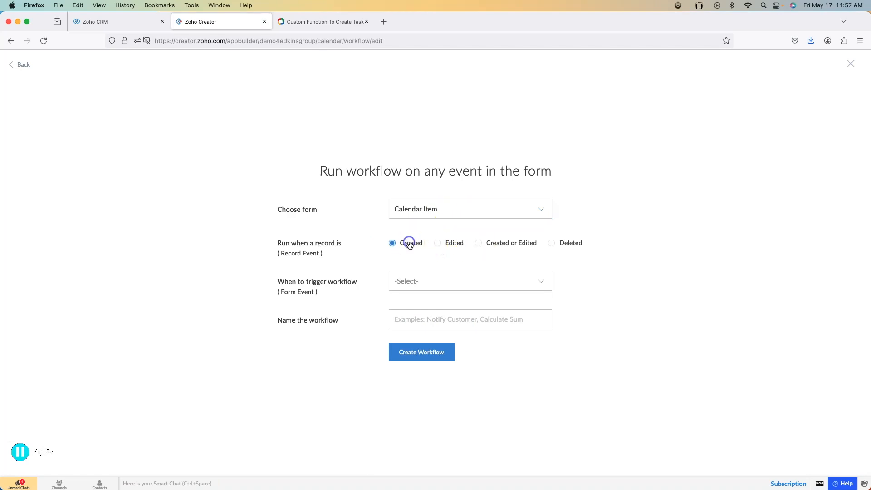
pyautogui.click(484, 281)
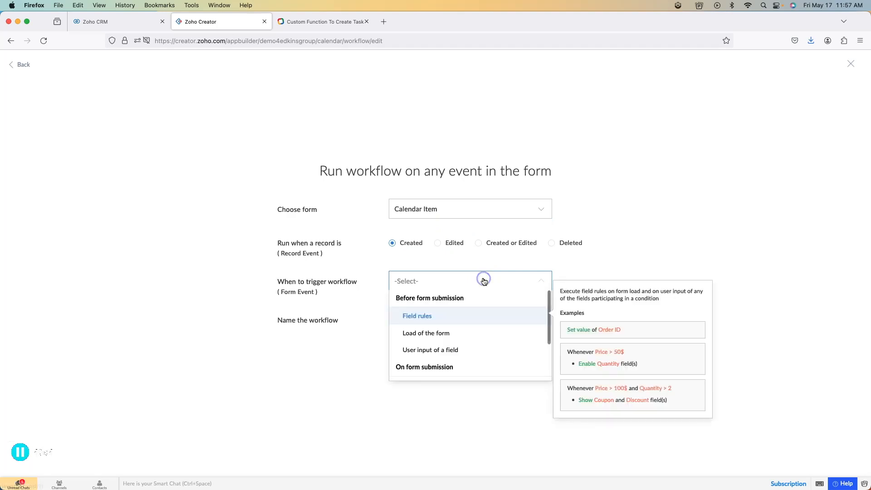
pyautogui.click(457, 317)
pyautogui.click(429, 316)
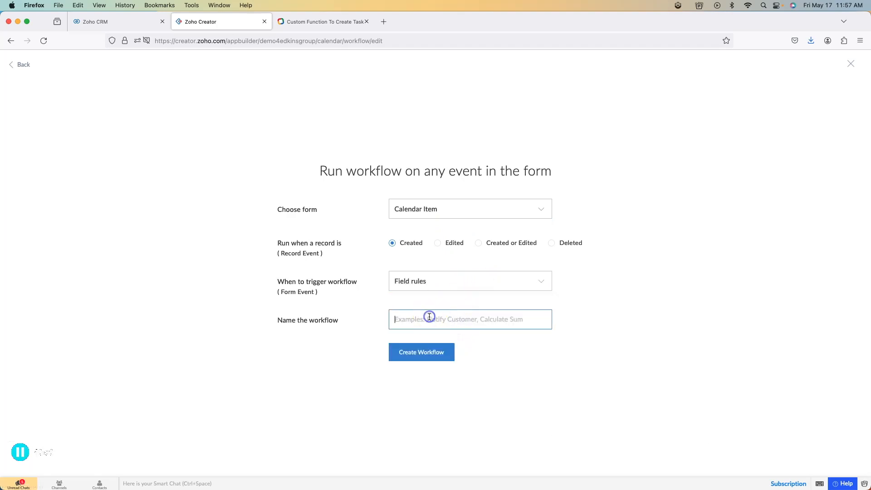
pyautogui.write('Hide')
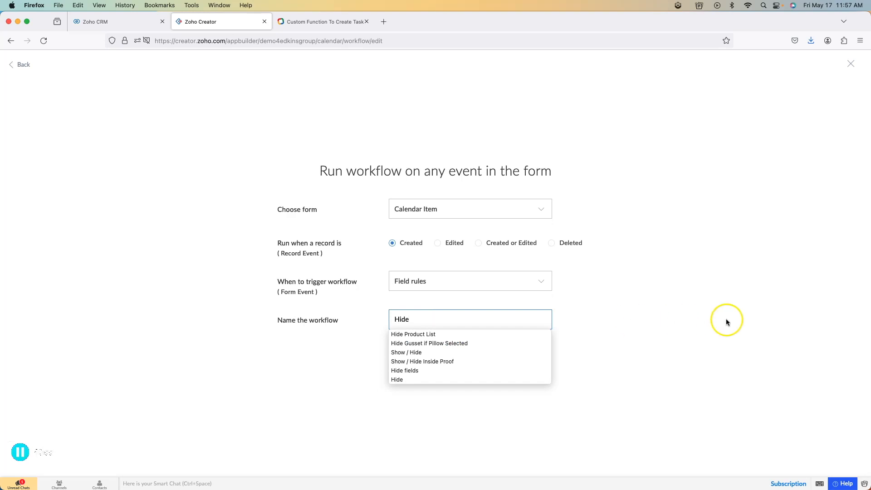
pyautogui.click(640, 315)
pyautogui.click(420, 353)
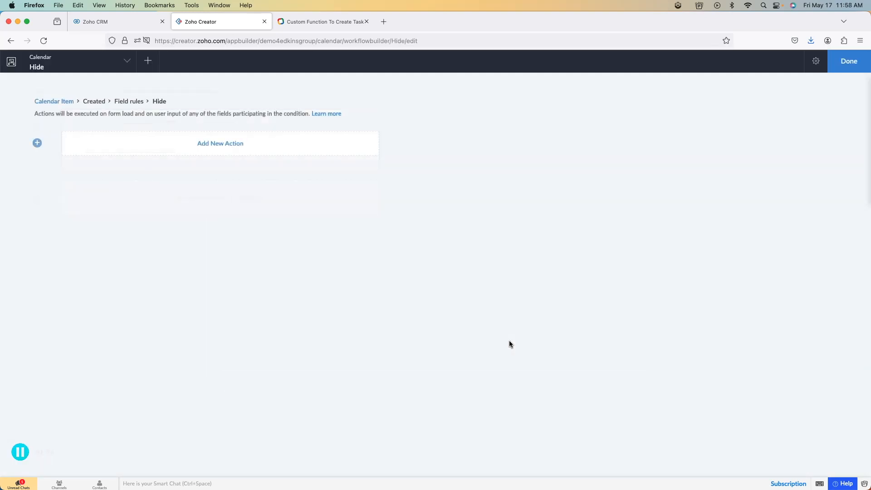
# Add an always-run action hiding the CRMID, Contact, Due Date, End Time, Lead and Start Time fields, then save and finish the workflow
pyautogui.click(257, 146)
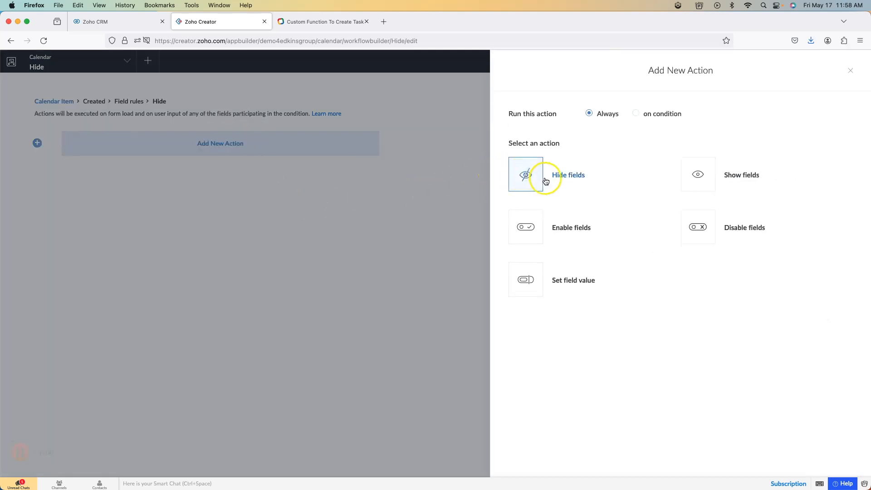
pyautogui.click(564, 175)
pyautogui.click(659, 116)
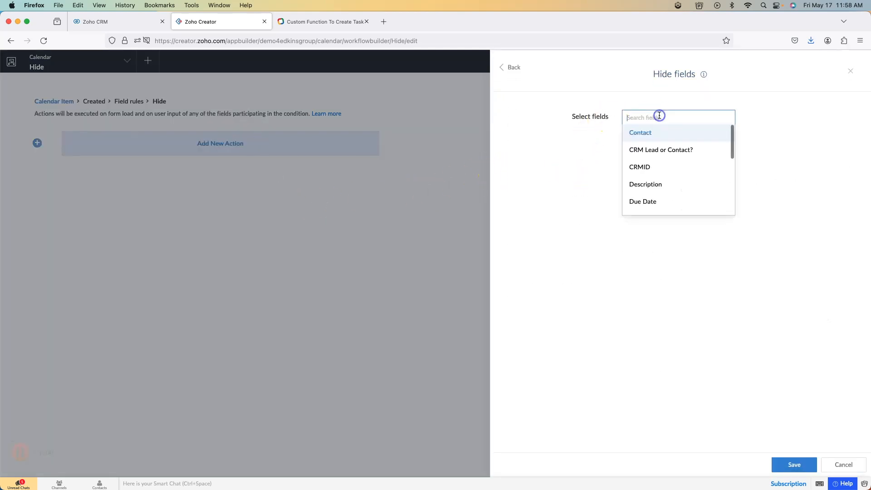
pyautogui.click(666, 166)
pyautogui.click(669, 118)
pyautogui.click(667, 134)
pyautogui.click(699, 118)
pyautogui.click(680, 166)
pyautogui.click(762, 116)
pyautogui.click(675, 171)
pyautogui.click(783, 121)
pyautogui.click(653, 181)
pyautogui.click(660, 134)
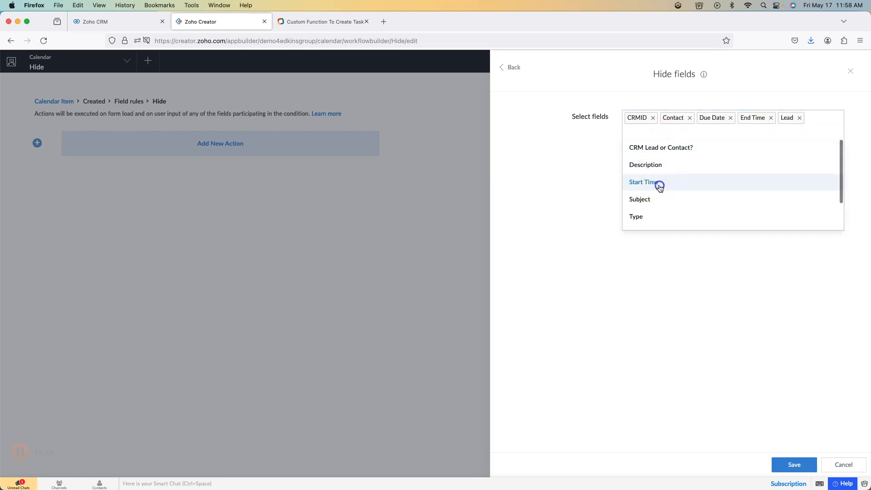
pyautogui.click(661, 182)
pyautogui.click(686, 132)
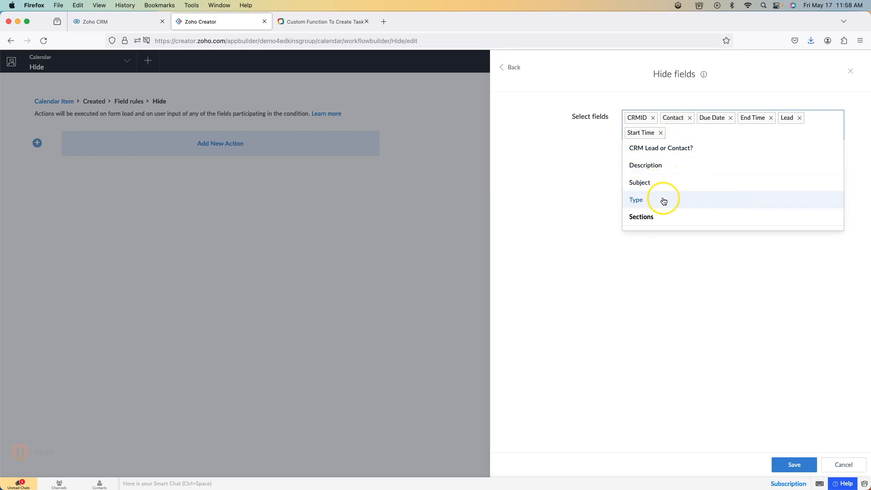
pyautogui.click(591, 174)
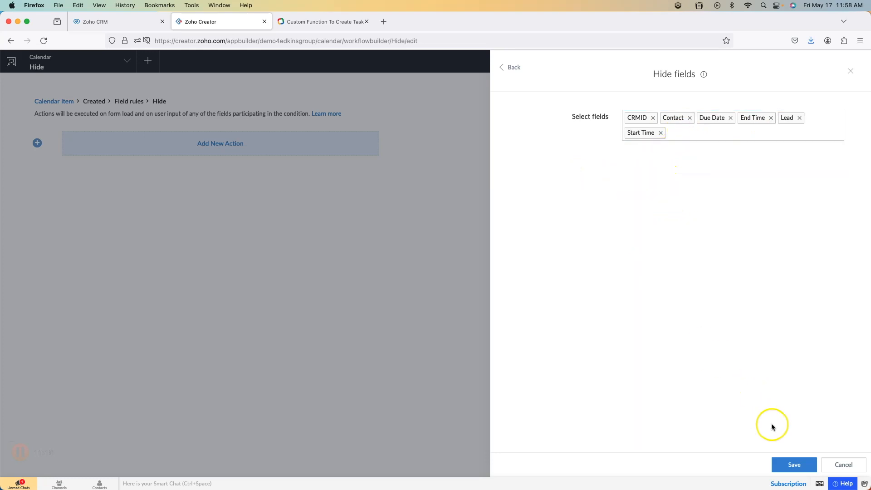
pyautogui.click(796, 465)
pyautogui.click(844, 61)
# Check the live Calendar Item form and its Type choices, then return to editing the application
pyautogui.click(796, 62)
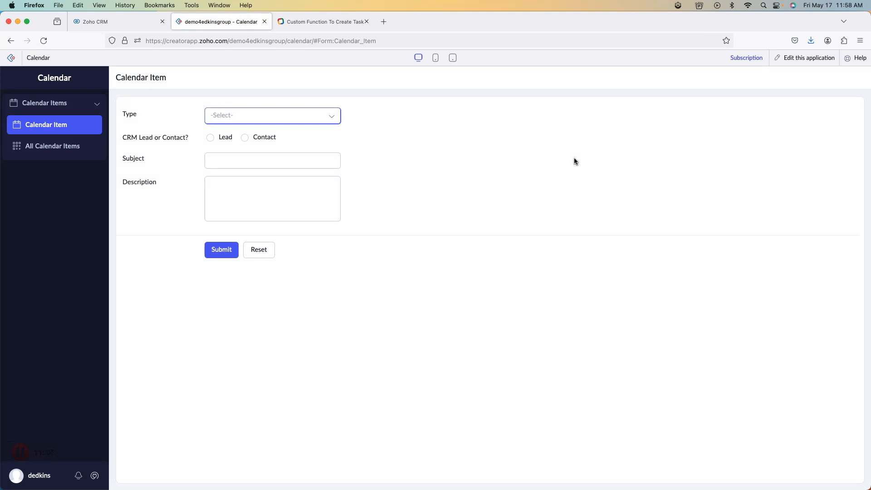
pyautogui.click(268, 116)
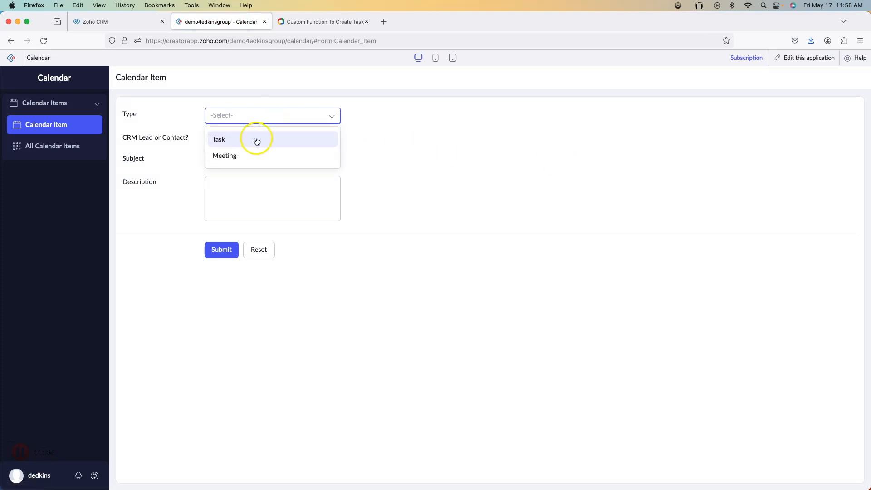
pyautogui.click(366, 142)
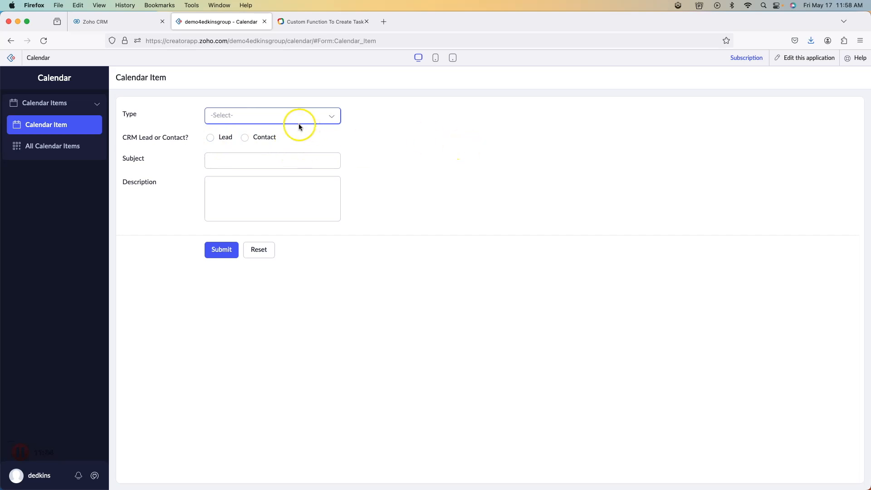
pyautogui.click(308, 116)
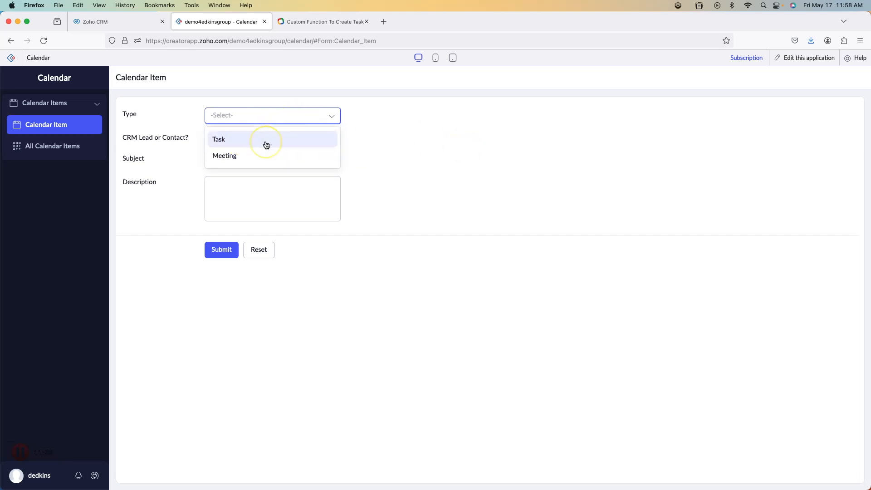
pyautogui.click(386, 135)
pyautogui.click(301, 119)
pyautogui.click(403, 124)
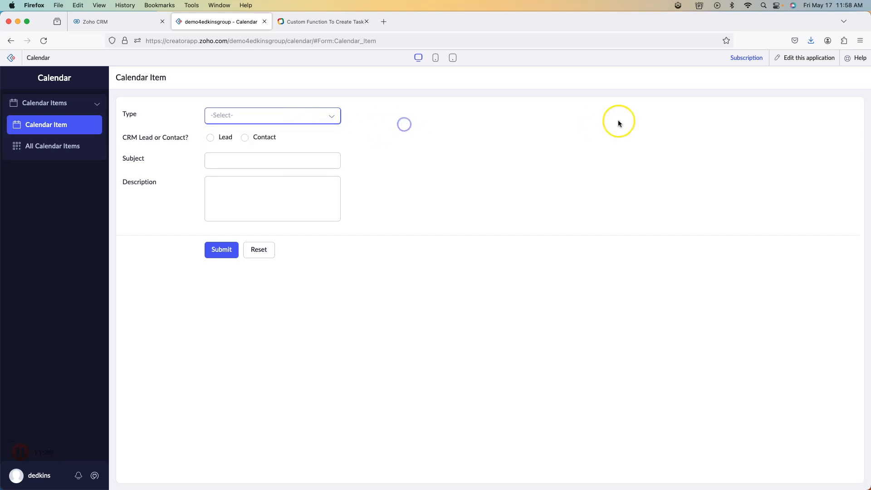
pyautogui.click(798, 59)
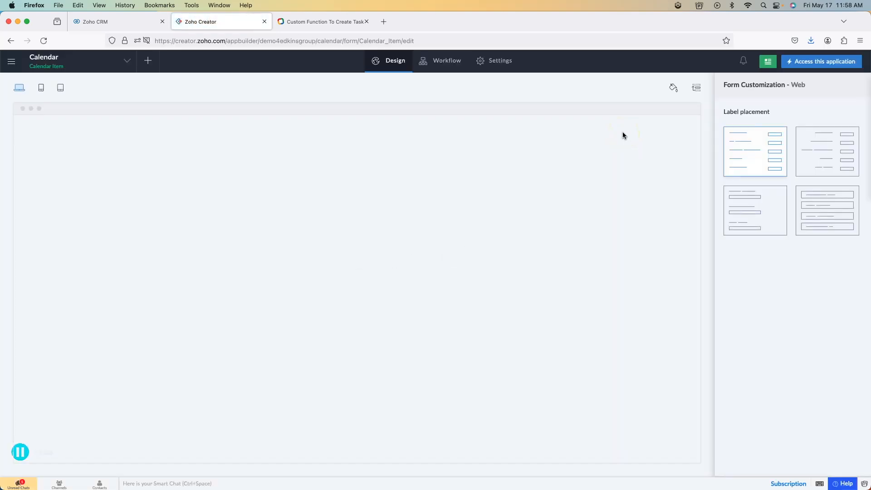
# Start a new Calendar Item form workflow that runs when a record is created, triggered by user input of a field
pyautogui.click(503, 196)
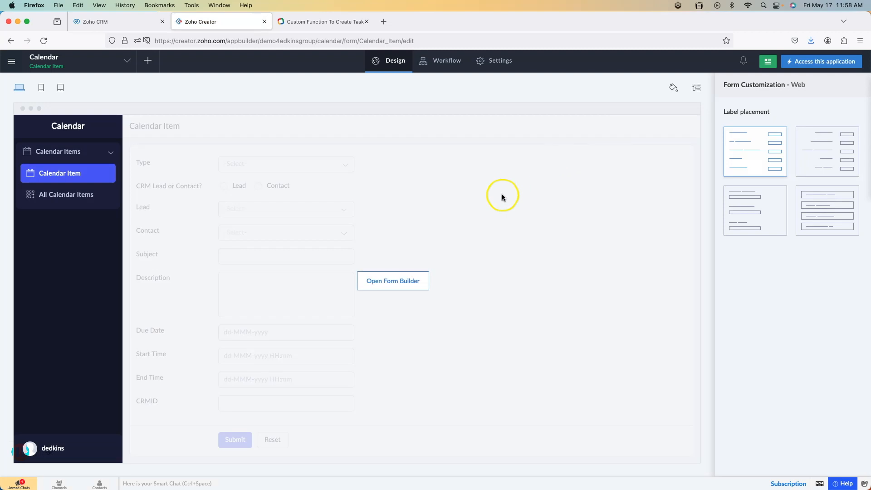
pyautogui.click(442, 61)
pyautogui.click(801, 107)
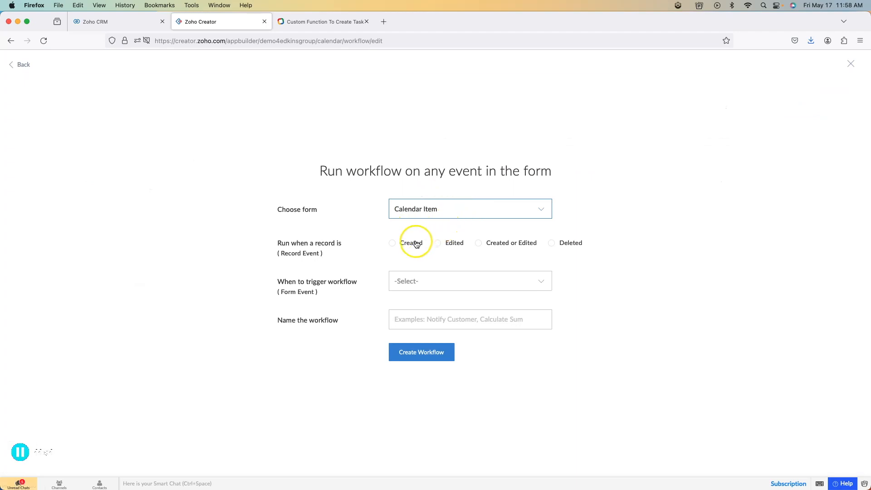
pyautogui.click(416, 245)
pyautogui.click(437, 284)
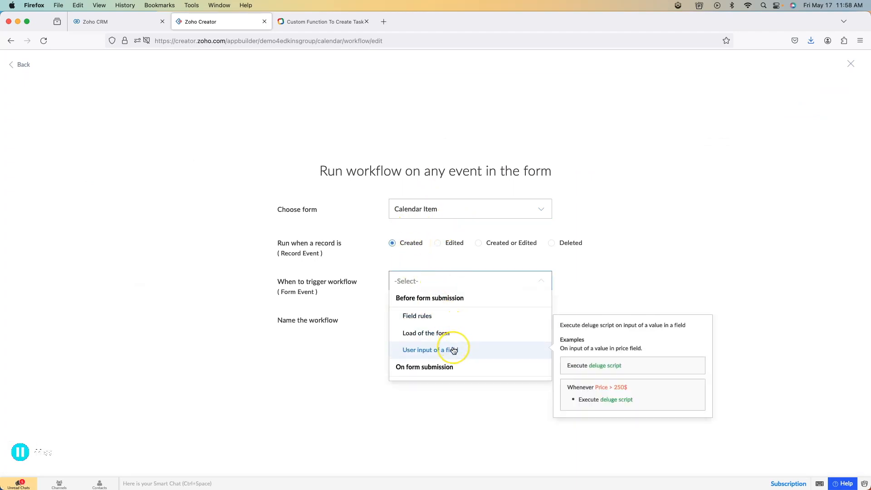
pyautogui.scroll(-3, 453, 350)
pyautogui.scroll(3, 453, 352)
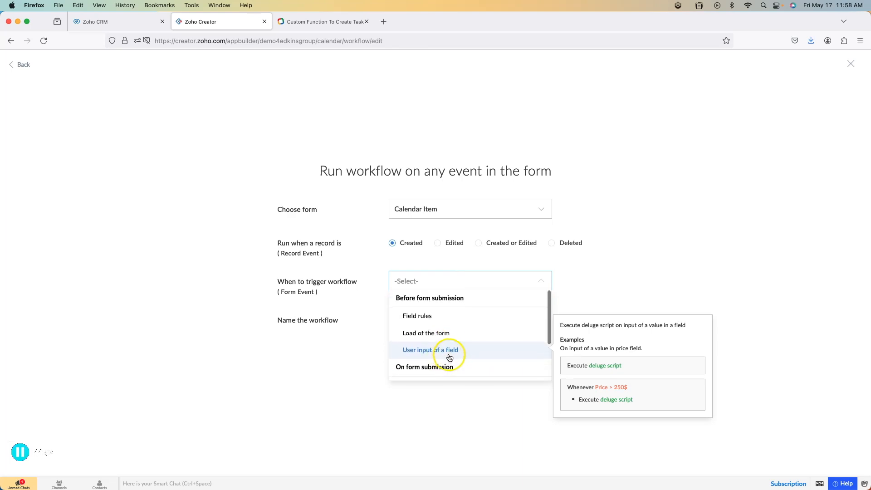
pyautogui.click(449, 356)
# Choose Type as the trigger field, name the workflow Show type fields, and create it
pyautogui.click(431, 301)
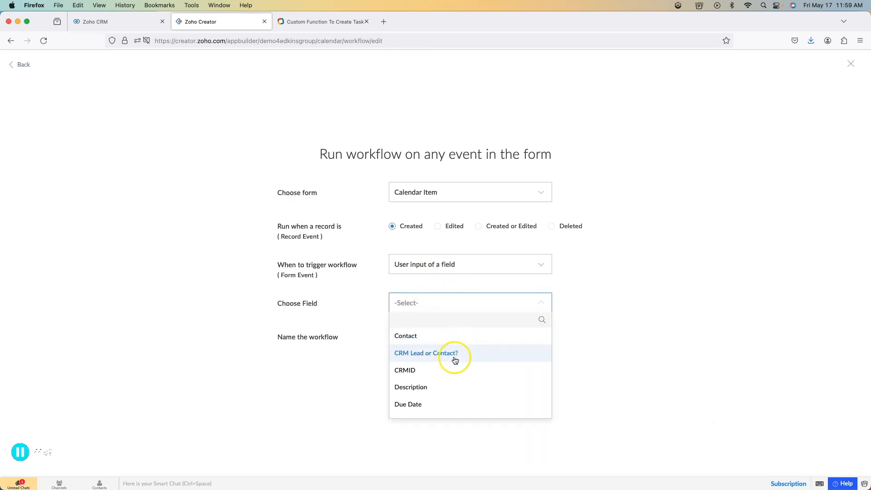
pyautogui.scroll(-5, 453, 367)
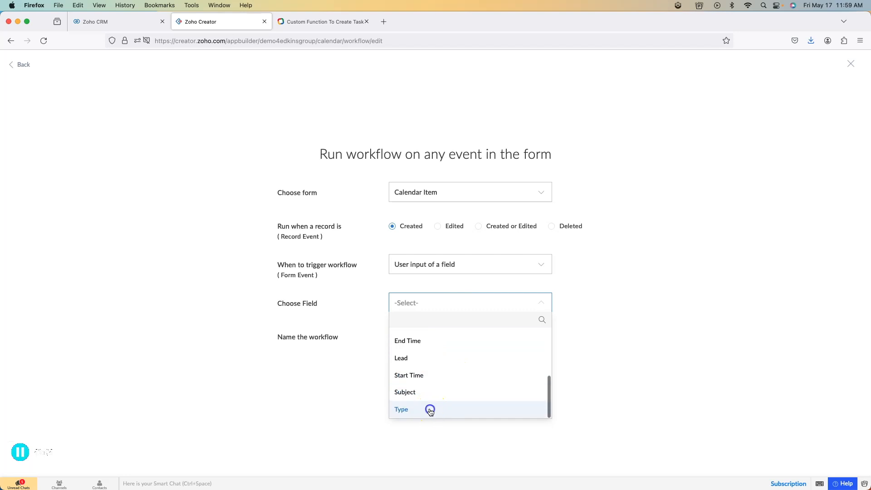
pyautogui.click(430, 409)
pyautogui.write('Show fiel')
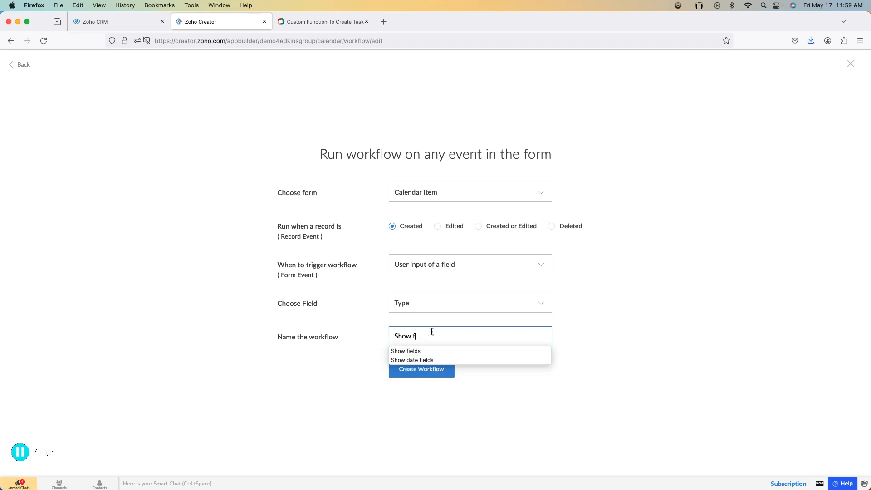
pyautogui.press('BackSpace')
pyautogui.write('type fields')
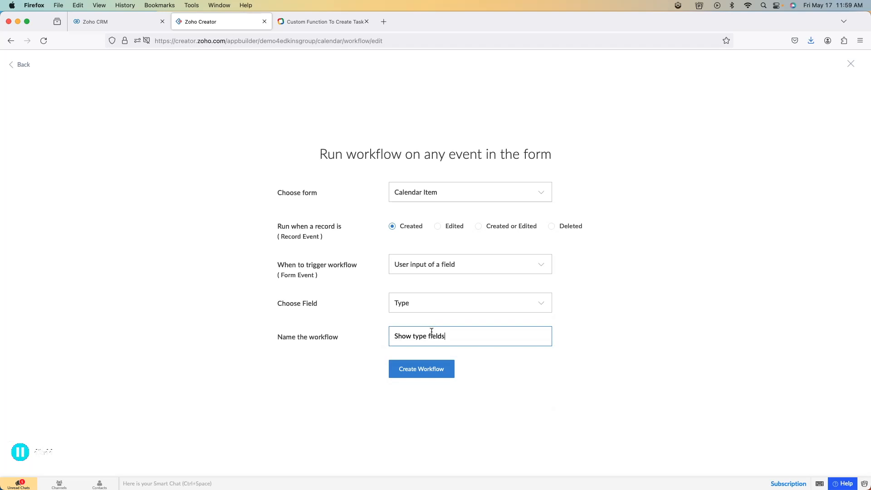
pyautogui.click(430, 369)
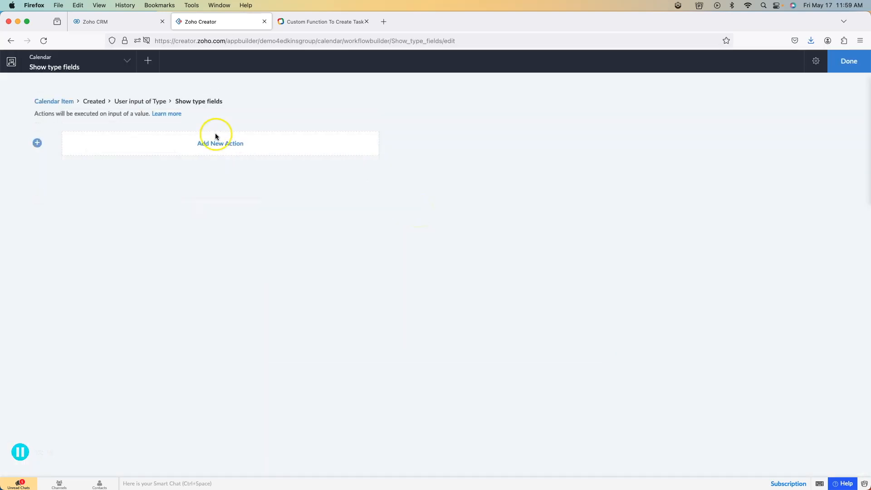
# Add a Deluge script action containing show input.Due_Date; and save it
pyautogui.click(244, 142)
pyautogui.click(555, 121)
pyautogui.write('show in')
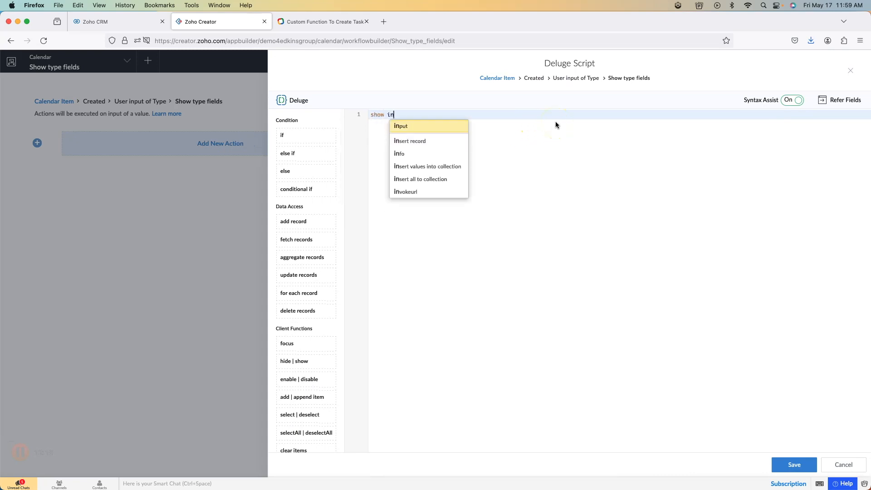
pyautogui.write('put.Due_Date;')
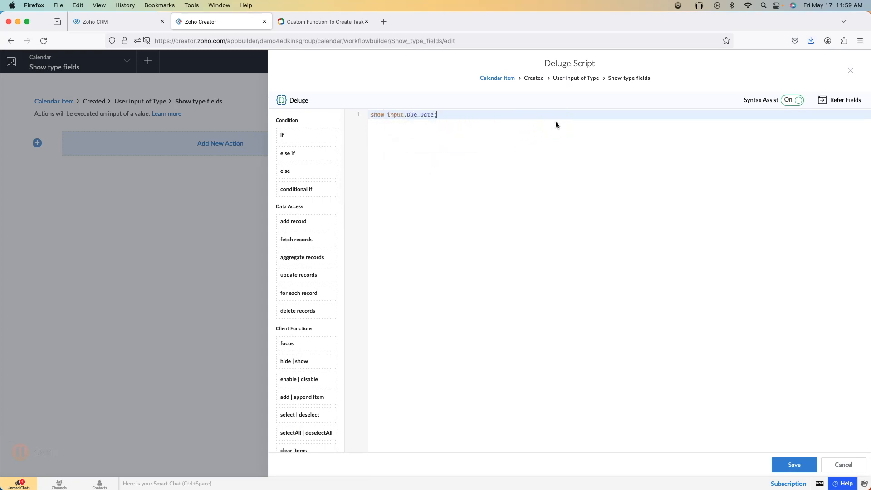
pyautogui.click(793, 465)
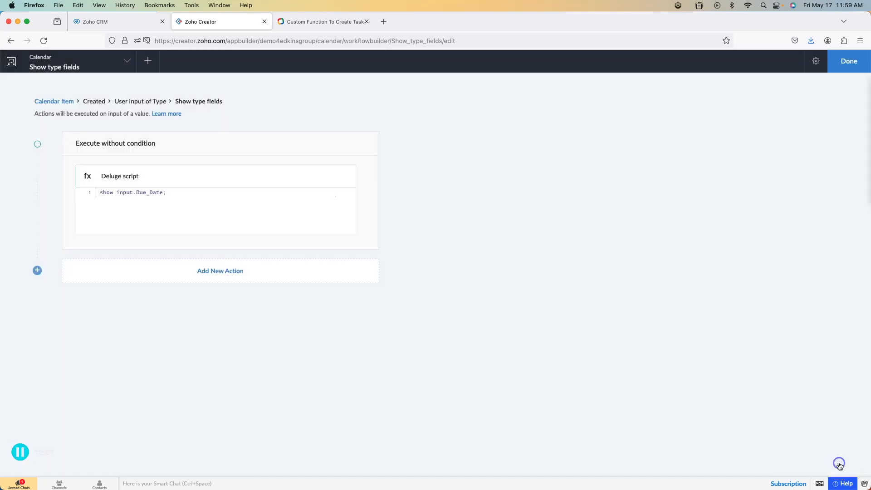
# Add a second Deluge script action containing show input.Start_Time; and show input.End_Time; and save it
pyautogui.click(232, 276)
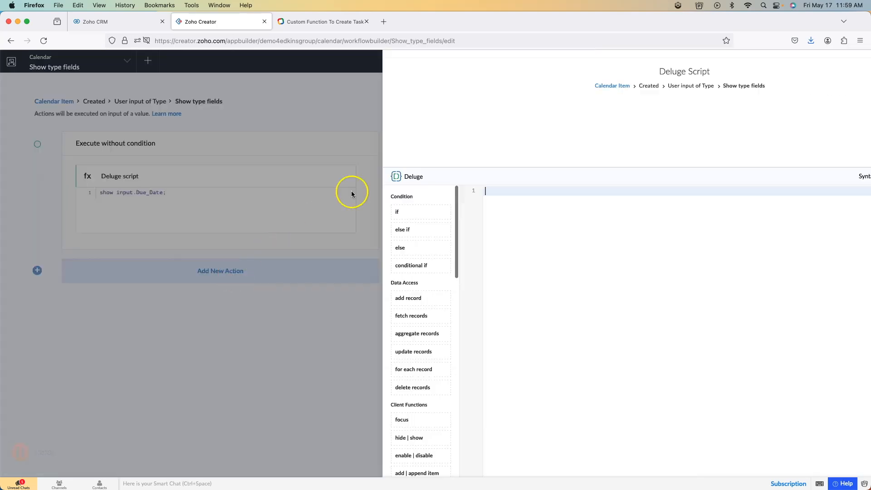
pyautogui.write('show ')
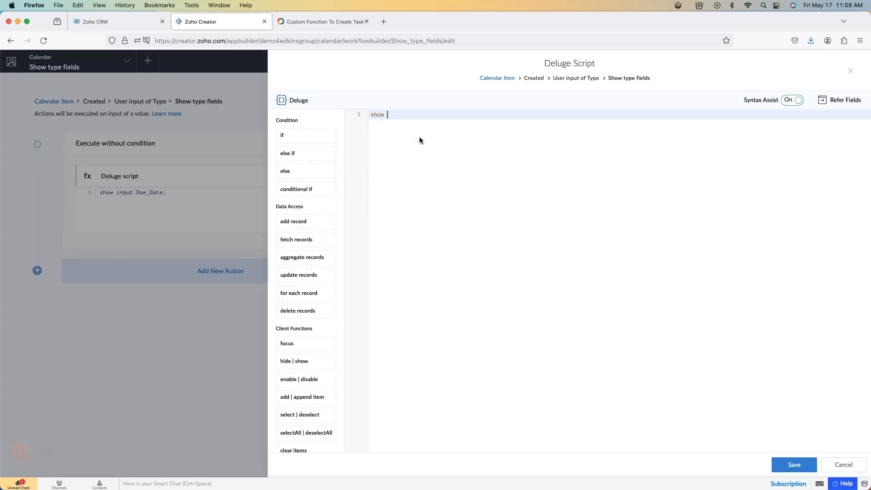
pyautogui.write('input.s')
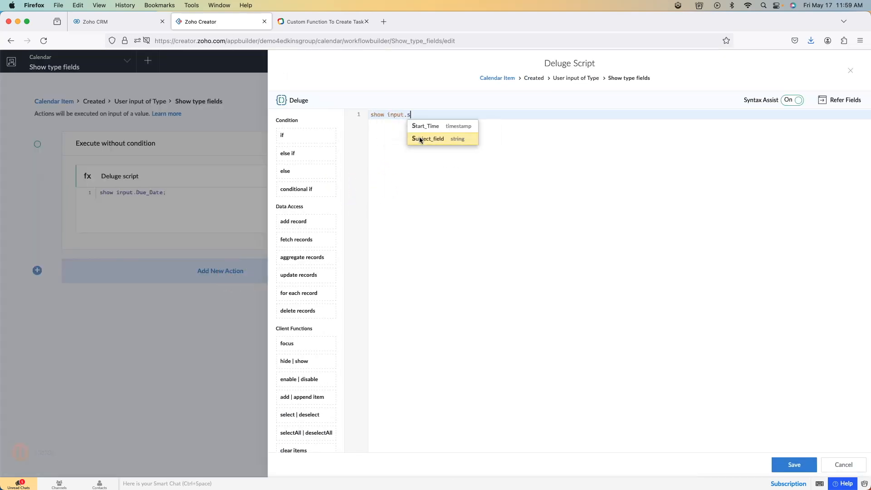
pyautogui.press('Return')
pyautogui.write(';')
pyautogui.press('Return')
pyautogui.write('show input.End_Time')
pyautogui.press('Return')
pyautogui.write(';')
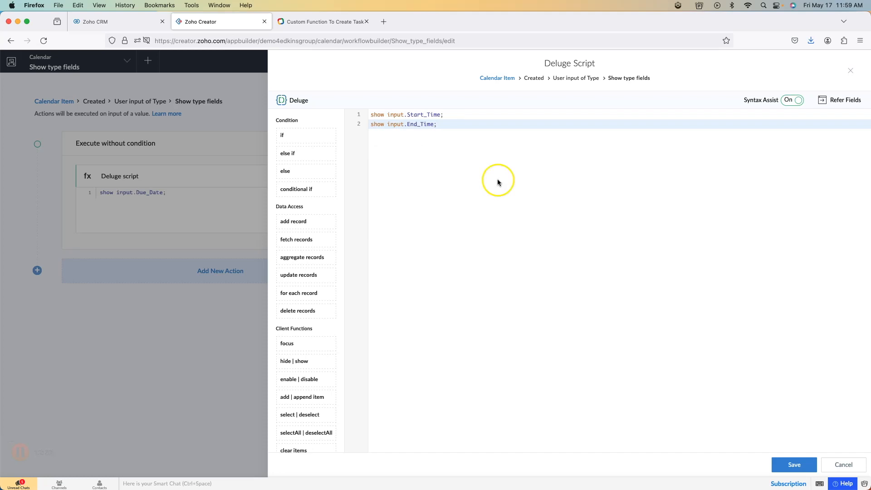
pyautogui.click(792, 464)
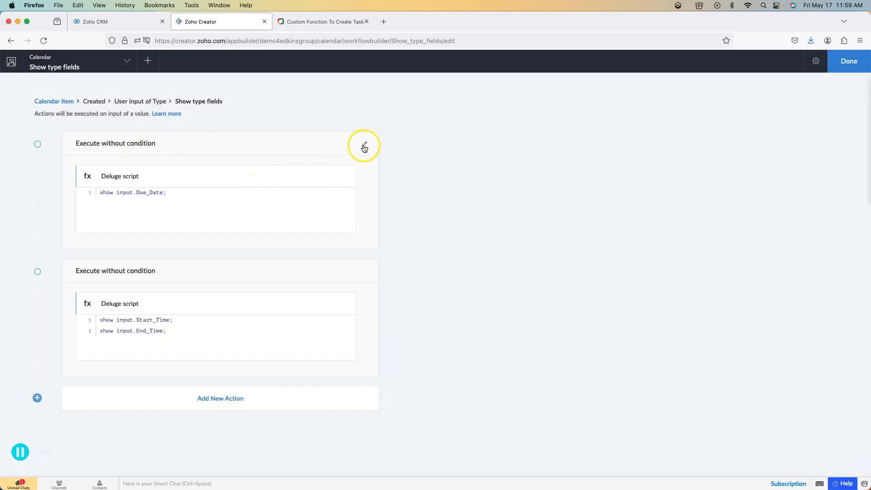
# Restrict the Due Date action with the criterion Type equals Task and save it
pyautogui.click(364, 146)
pyautogui.click(336, 257)
pyautogui.scroll(-3, 320, 330)
pyautogui.scroll(-2, 313, 309)
pyautogui.click(315, 287)
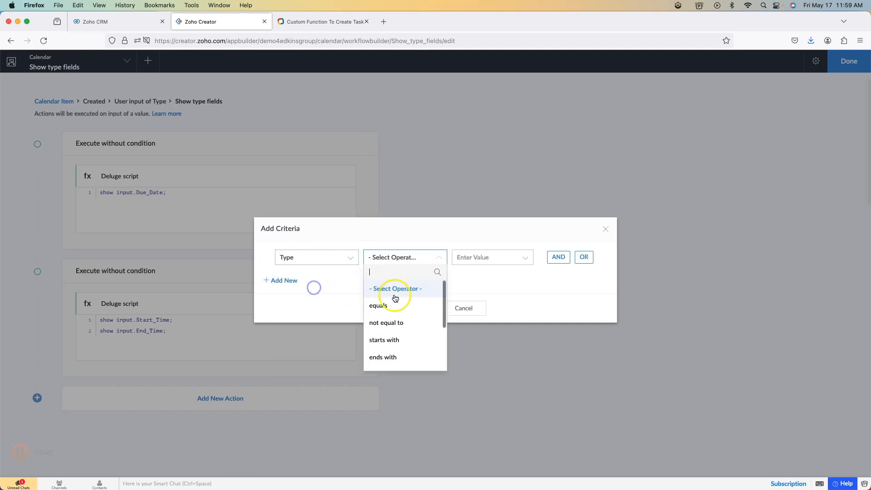
pyautogui.click(395, 303)
pyautogui.click(486, 305)
pyautogui.click(412, 307)
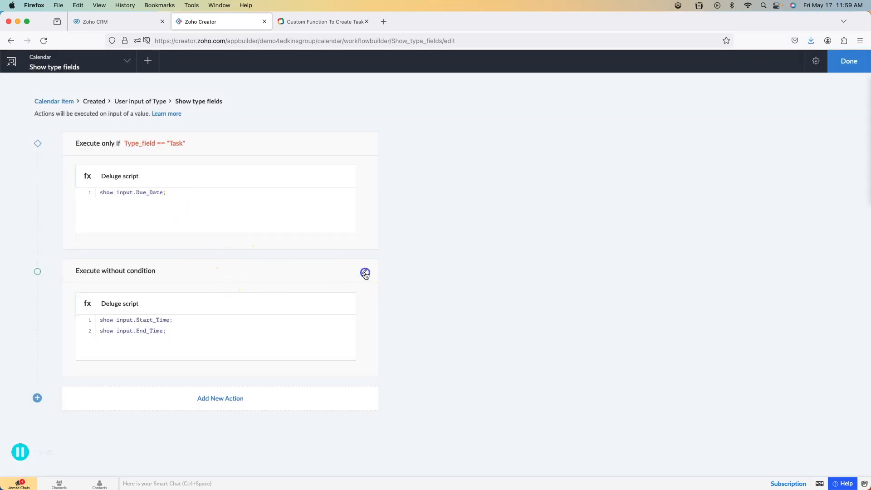
# Restrict the Start Time and End Time action to Type equals Meeting, then finish the workflow
pyautogui.click(365, 272)
pyautogui.click(334, 257)
pyautogui.scroll(-5, 303, 318)
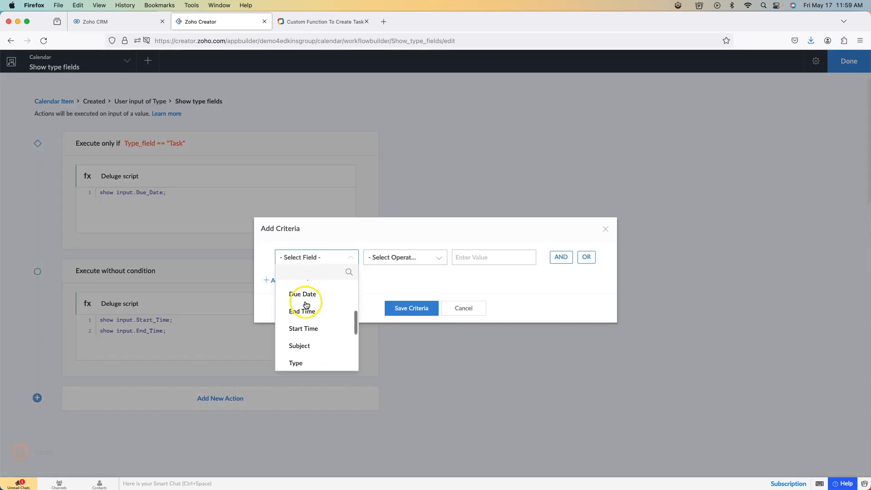
pyautogui.click(300, 360)
pyautogui.click(405, 308)
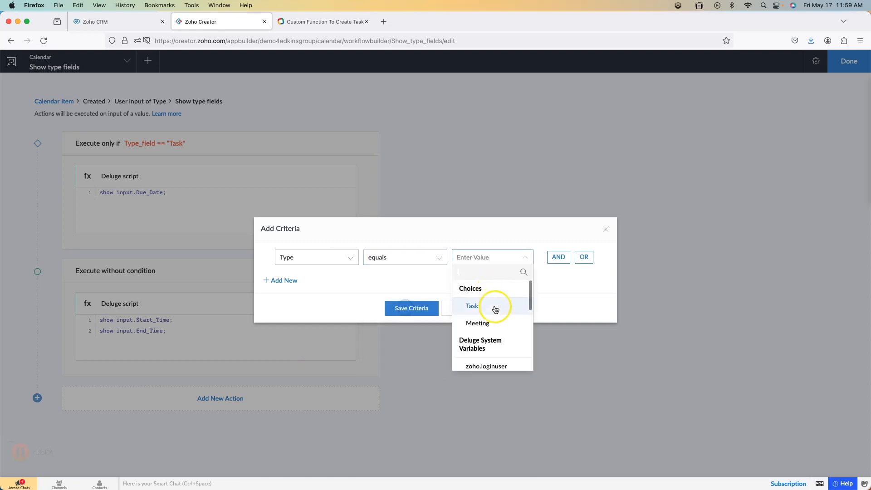
pyautogui.click(492, 319)
pyautogui.click(415, 309)
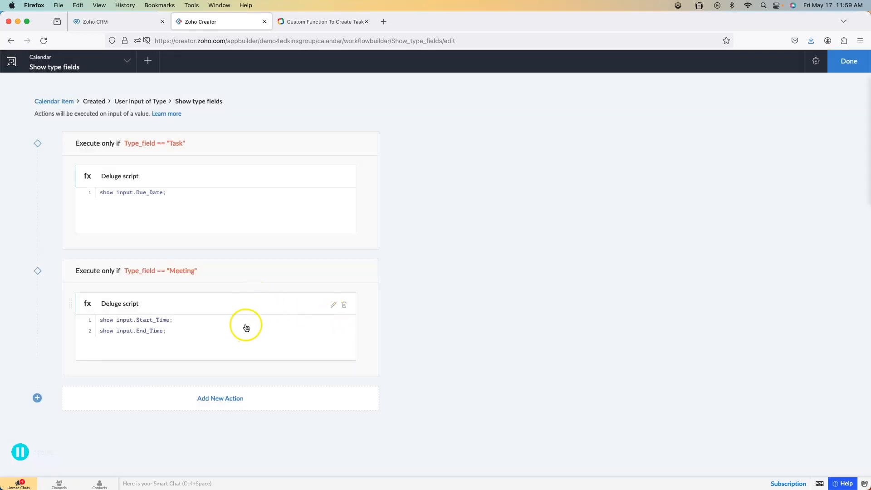
pyautogui.click(824, 72)
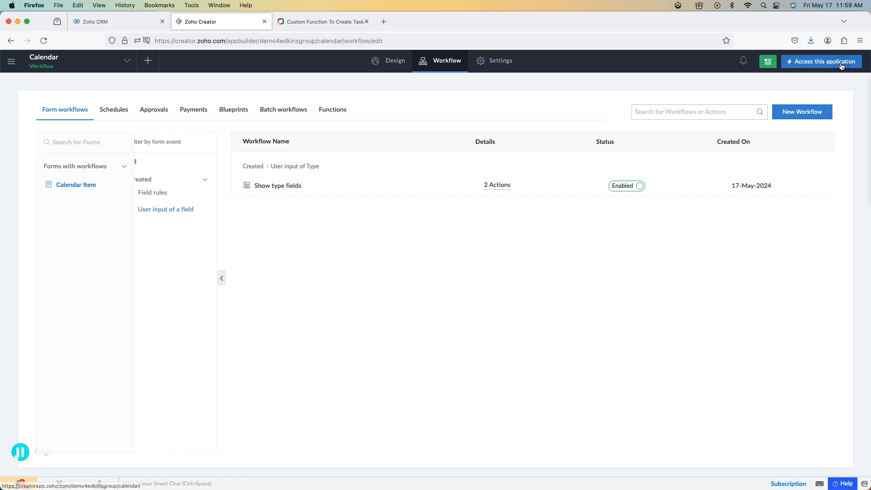
# Test the live Calendar Item form with Type set to Task and Meeting, then return to editing the application
pyautogui.click(820, 64)
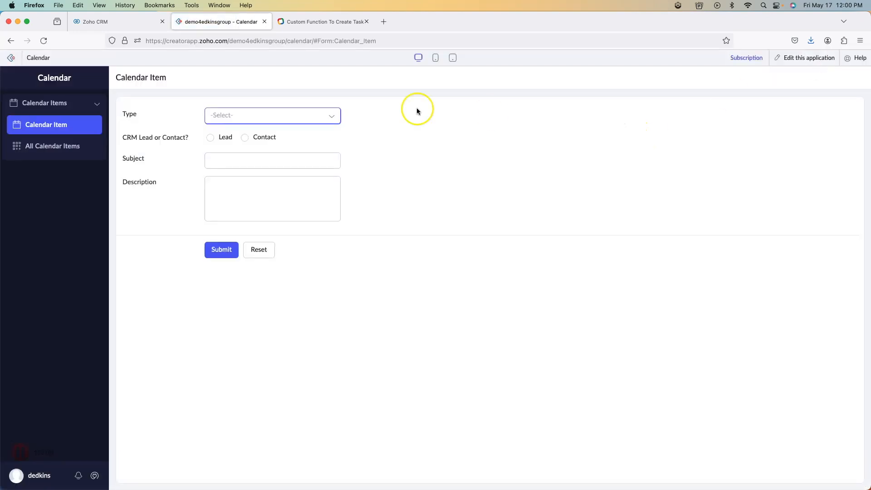
pyautogui.click(321, 116)
pyautogui.click(266, 137)
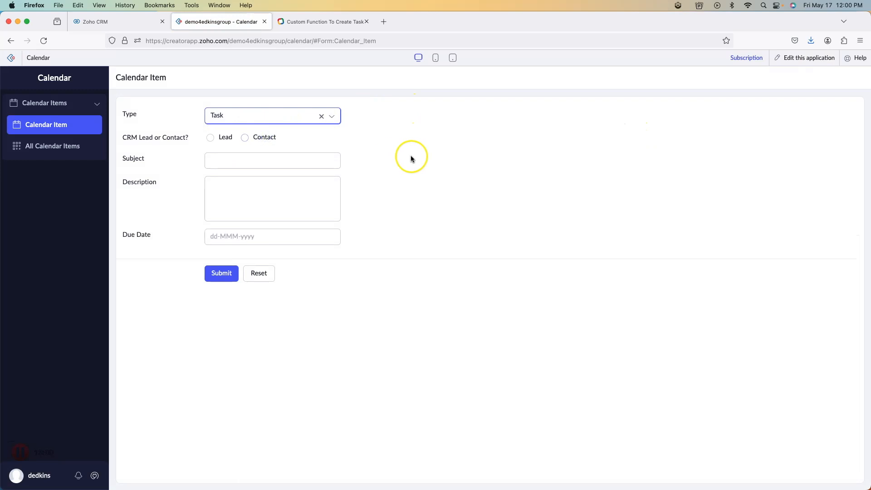
pyautogui.click(311, 116)
pyautogui.click(252, 151)
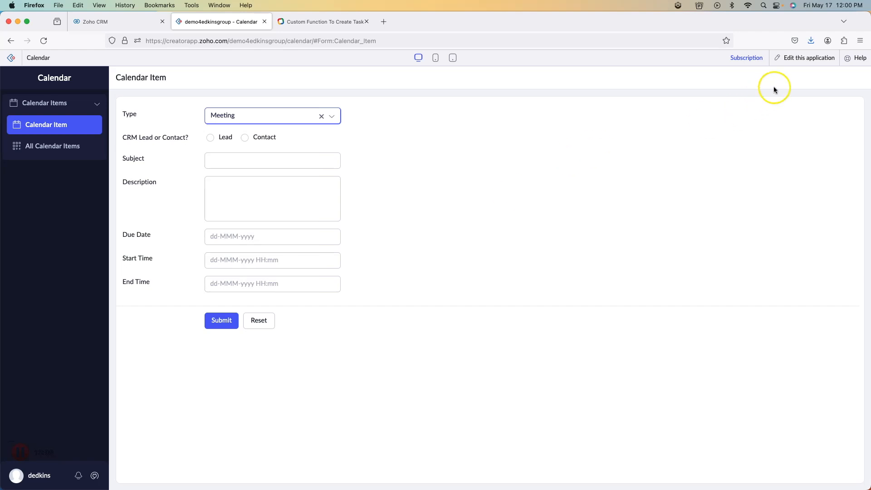
pyautogui.click(801, 58)
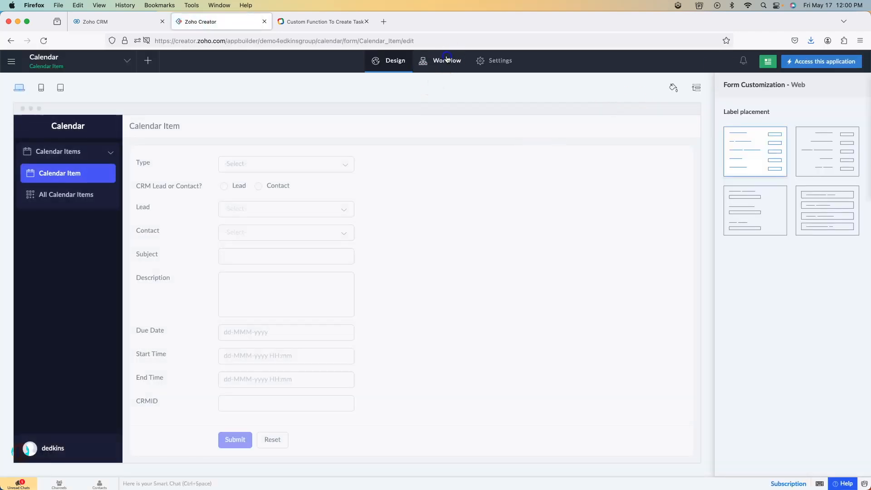
# In the Show type fields workflow, add hide Start_Time; and hide End_Time; to the Task action's script and update it
pyautogui.click(447, 59)
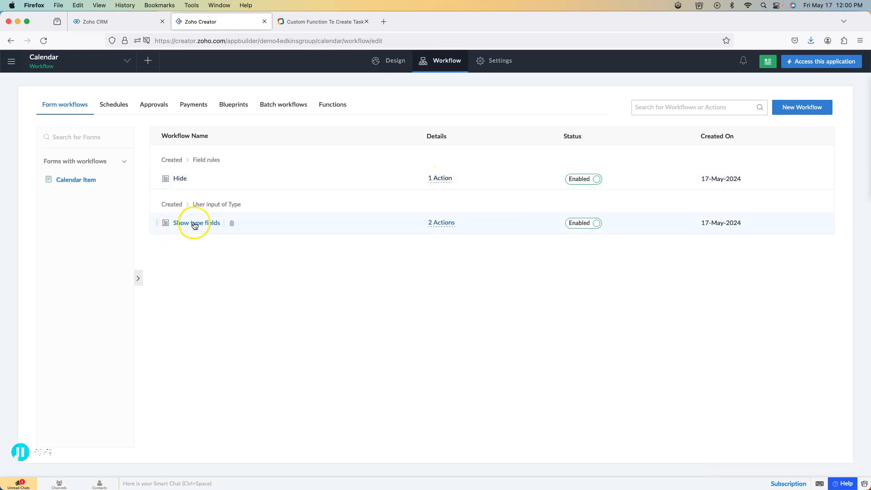
pyautogui.click(195, 223)
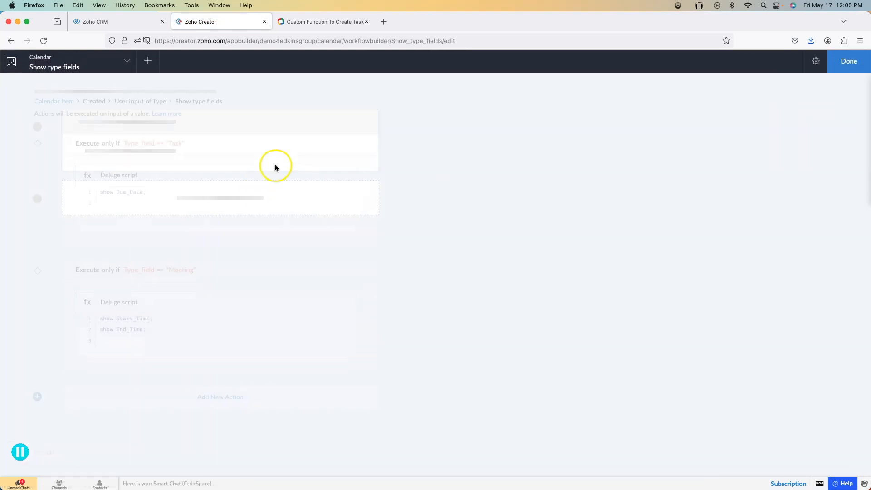
pyautogui.click(214, 195)
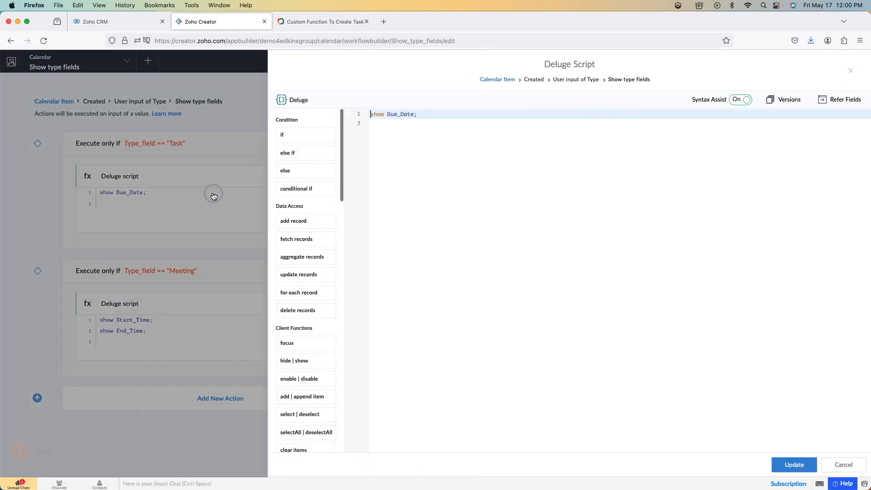
pyautogui.click(412, 123)
pyautogui.write('hide st')
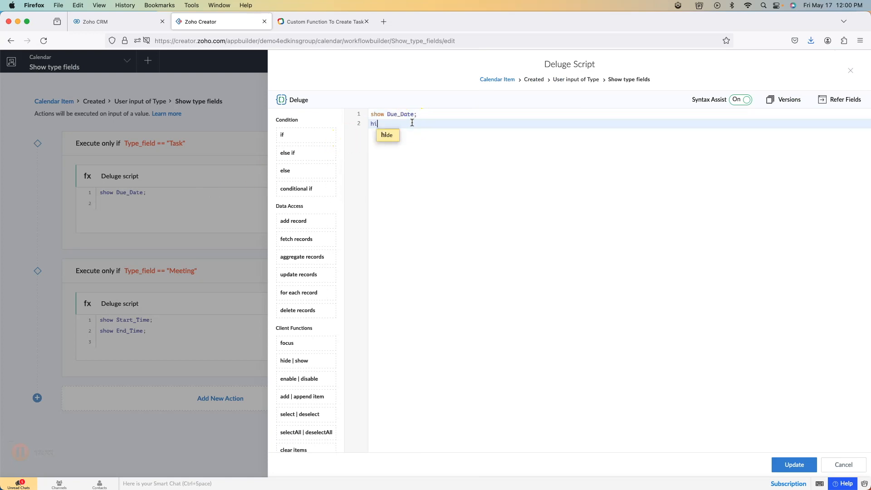
pyautogui.press('Return')
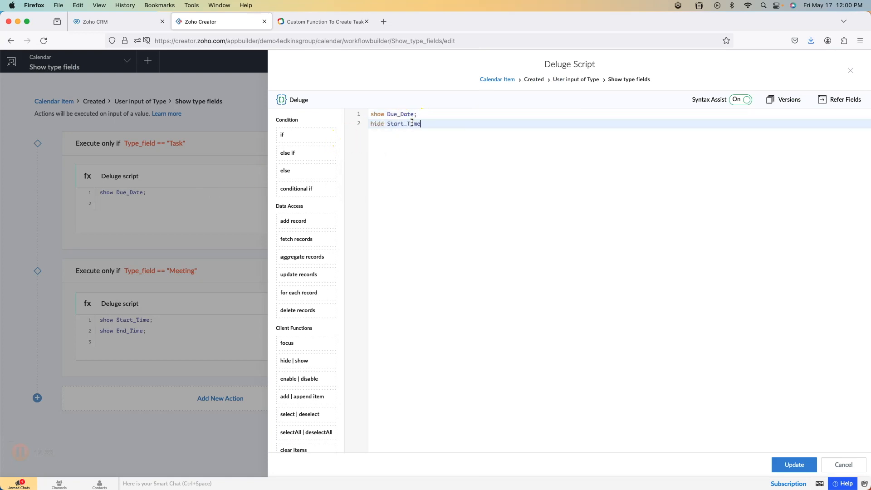
pyautogui.write(';')
pyautogui.press('Return')
pyautogui.write('hid')
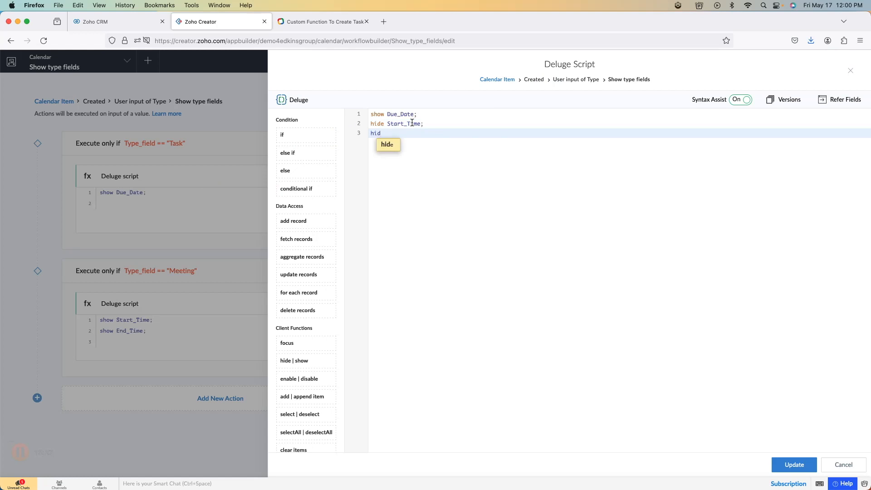
pyautogui.press('Return')
pyautogui.write('e')
pyautogui.press('Return')
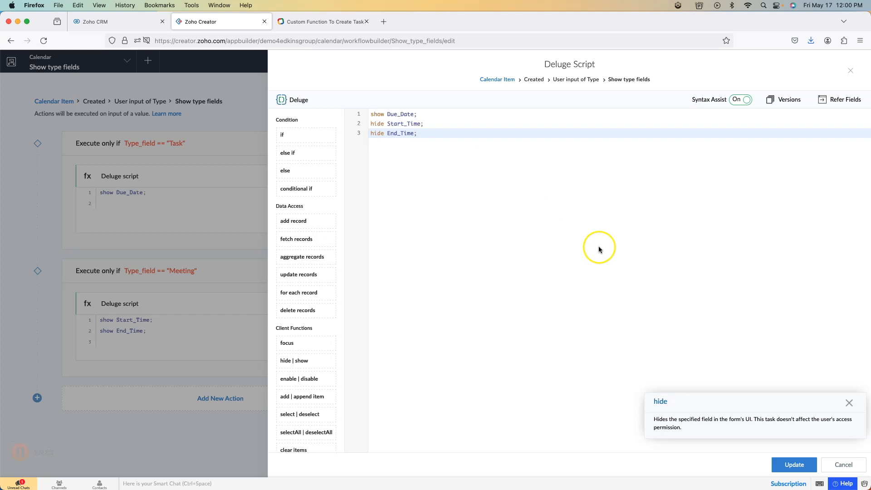
pyautogui.click(794, 465)
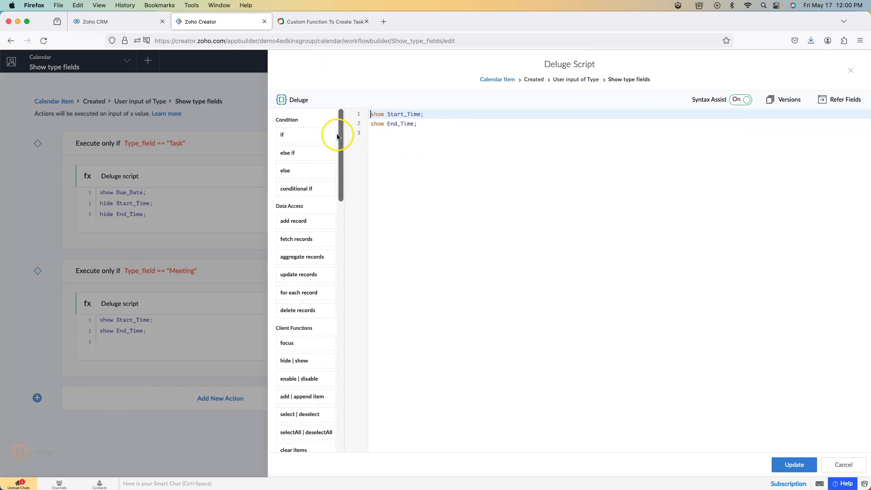
# Add hide Due_Date; to the Meeting action's script, update it, and finish the Show type fields workflow
pyautogui.click(381, 132)
pyautogui.write('hide')
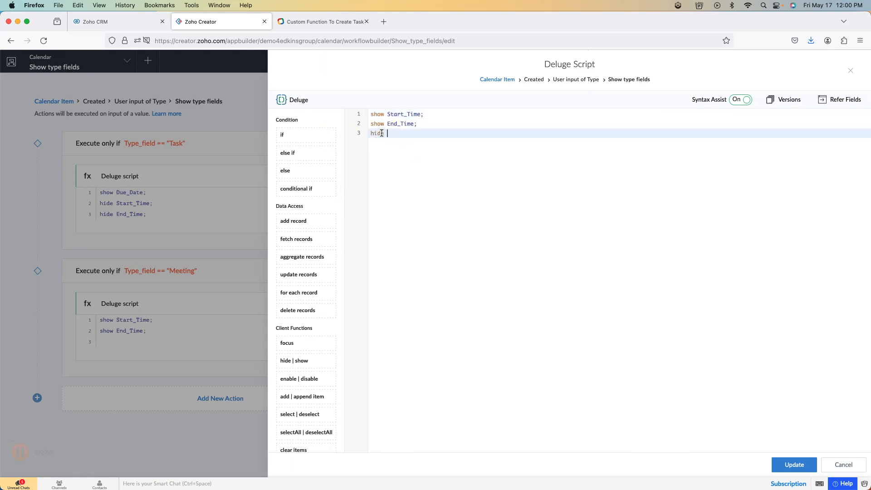
pyautogui.write(' Due_Date;')
pyautogui.click(794, 464)
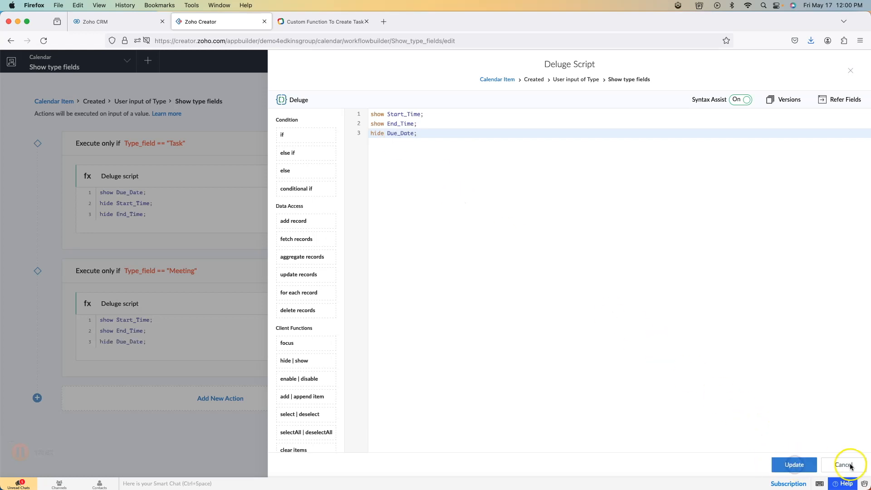
pyautogui.click(840, 62)
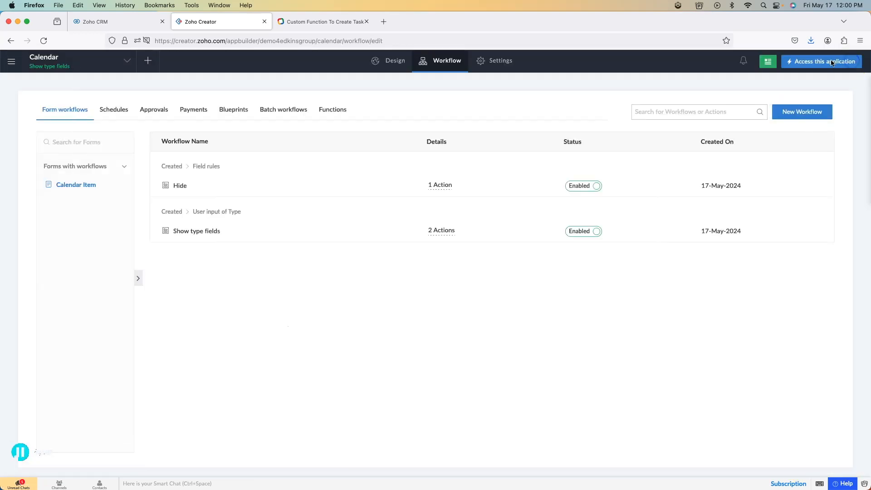
# Test the live Calendar Item form by switching Type between Task and Meeting, then return to editing the application
pyautogui.click(818, 62)
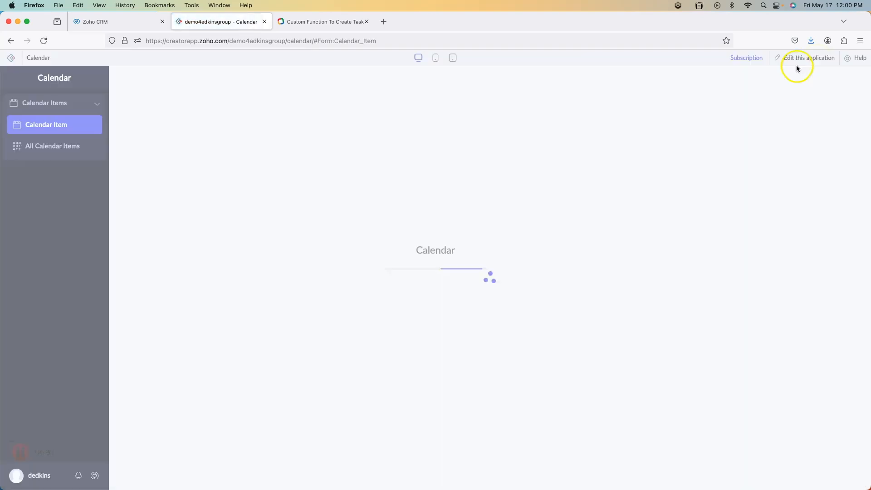
pyautogui.click(308, 116)
pyautogui.click(262, 139)
pyautogui.click(304, 123)
pyautogui.click(256, 155)
pyautogui.click(256, 159)
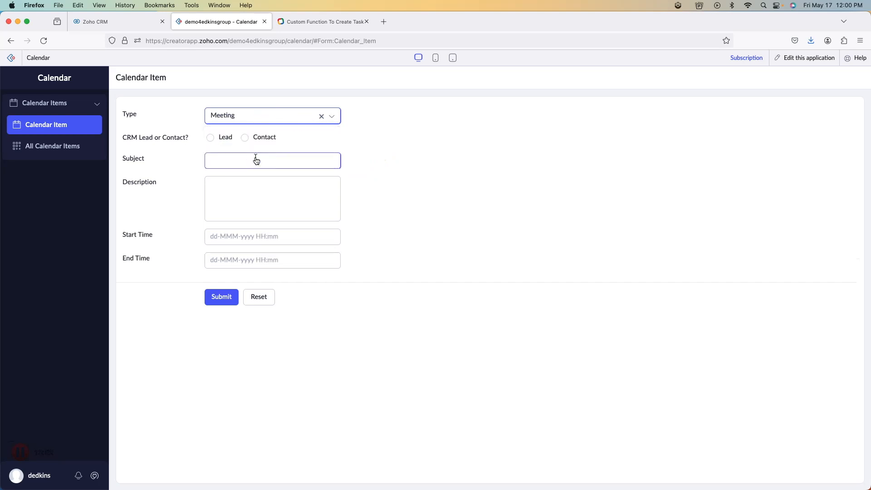
pyautogui.click(267, 115)
pyautogui.click(255, 139)
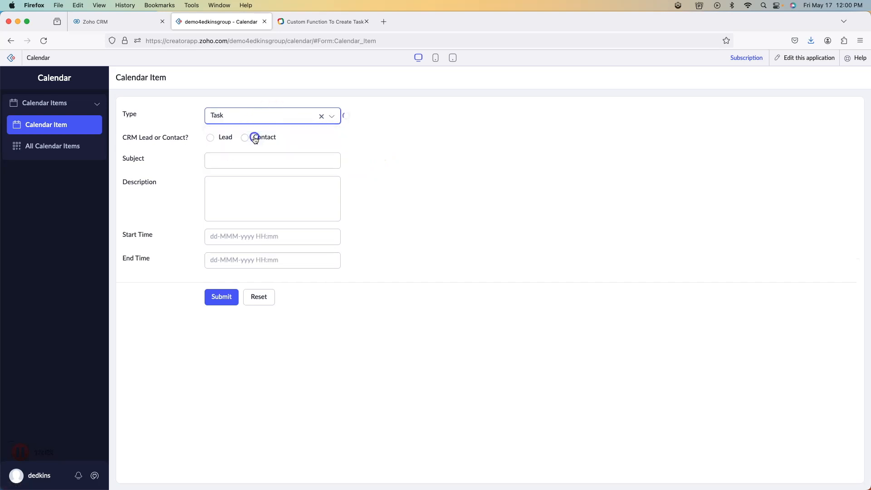
pyautogui.click(313, 143)
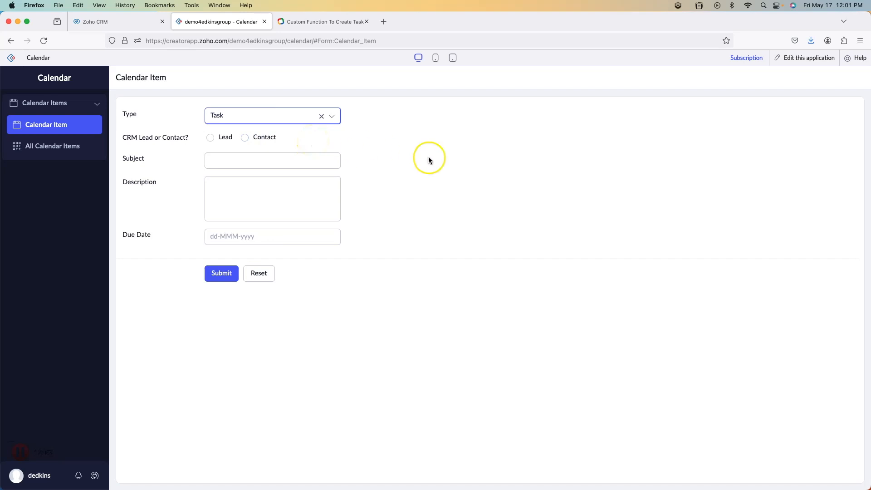
pyautogui.click(803, 61)
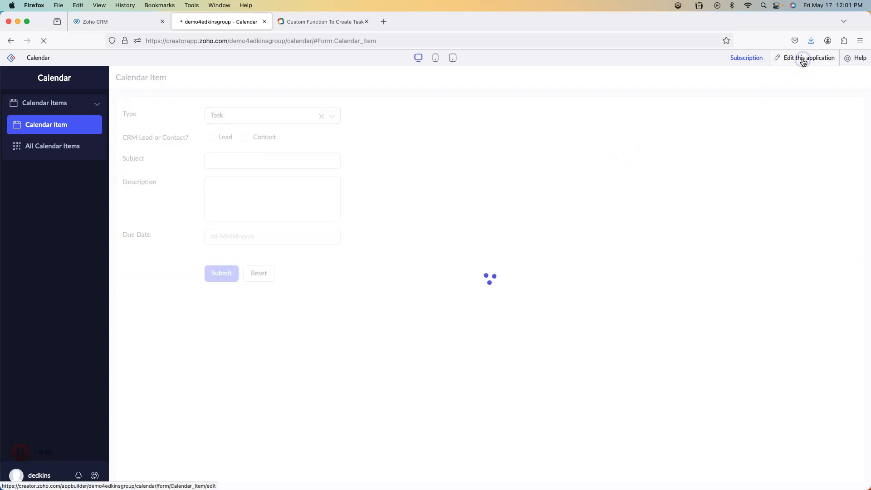
# Create a Calendar Item form workflow named Show lead / contact, run on record creation upon user input of CRM Lead or Contact?
pyautogui.click(433, 60)
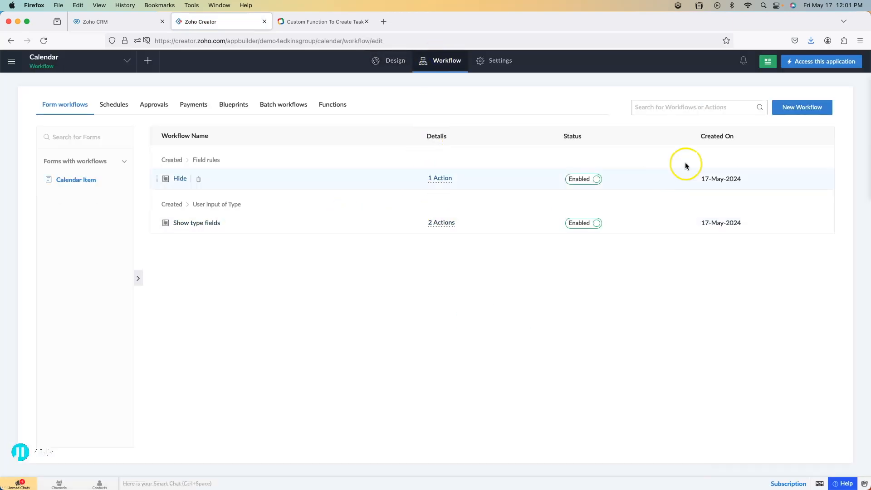
pyautogui.click(811, 113)
pyautogui.click(410, 242)
pyautogui.click(433, 281)
pyautogui.click(443, 350)
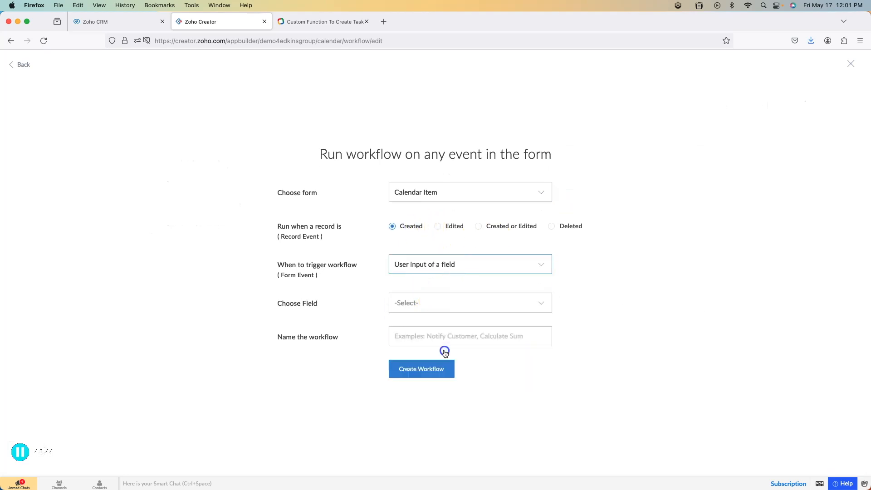
pyautogui.click(449, 309)
pyautogui.click(443, 354)
pyautogui.click(429, 334)
pyautogui.write('Show lead')
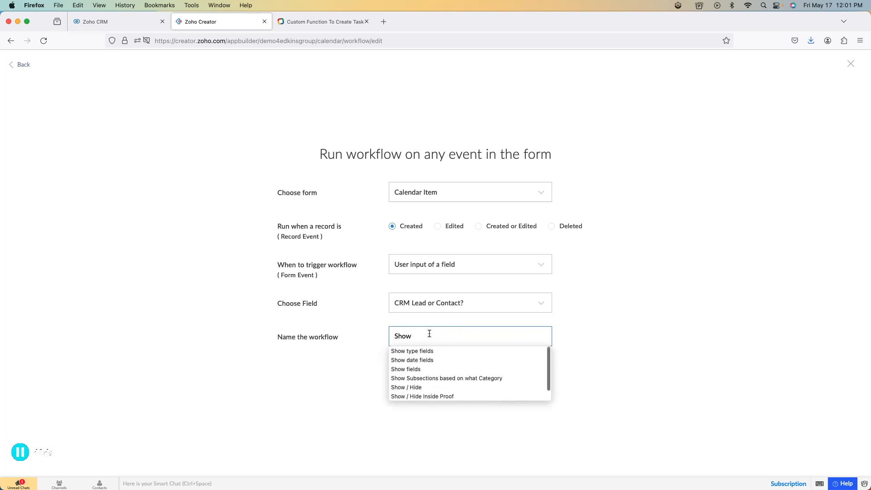
pyautogui.write(' / contact')
pyautogui.click(435, 366)
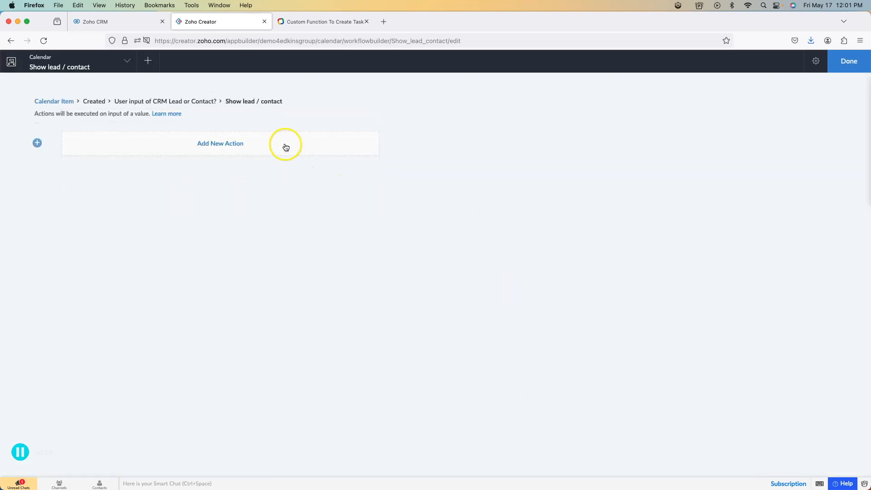
# Add a first Deluge script action containing show Lead; to the workflow and save it
pyautogui.click(286, 147)
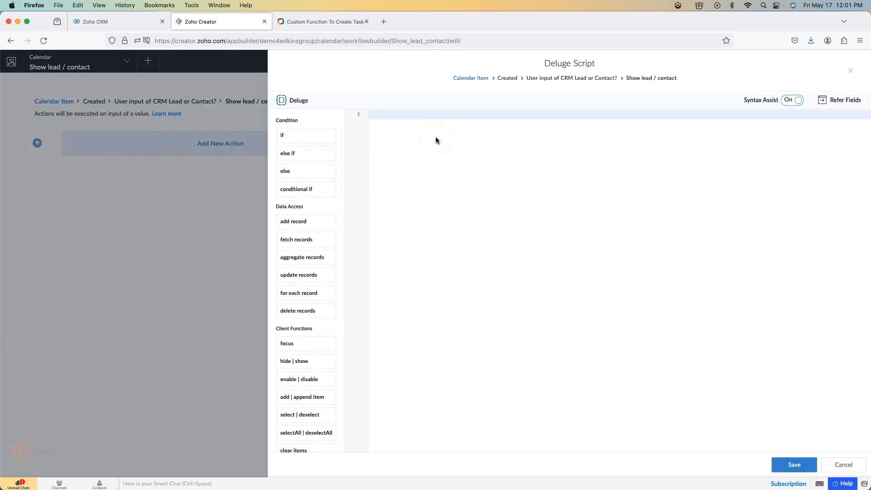
pyautogui.write('show le')
pyautogui.press('Return')
pyautogui.write(';')
pyautogui.click(794, 461)
pyautogui.click(842, 464)
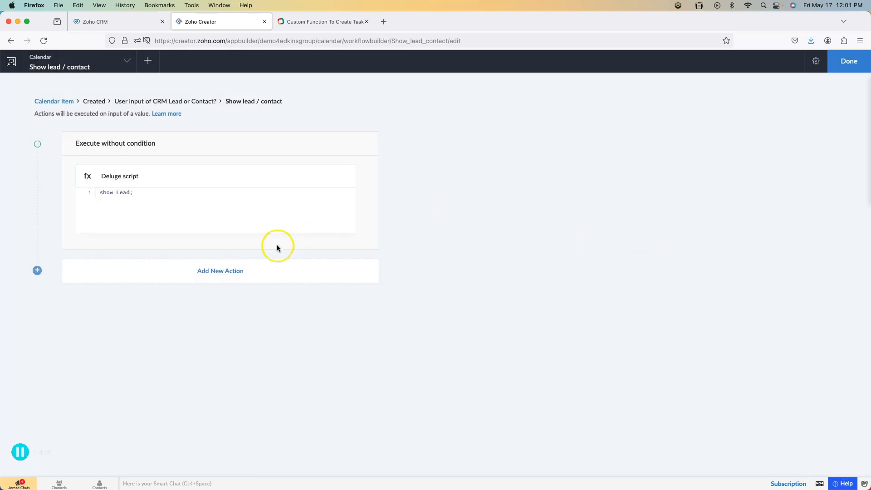
# Add a second Deluge script action with show Contact; and hide Lead; and save it
pyautogui.click(231, 272)
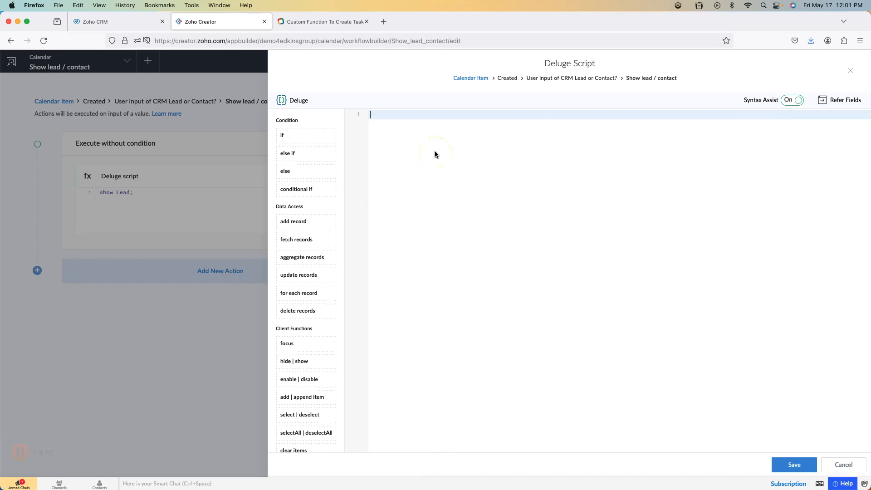
pyautogui.write('show ')
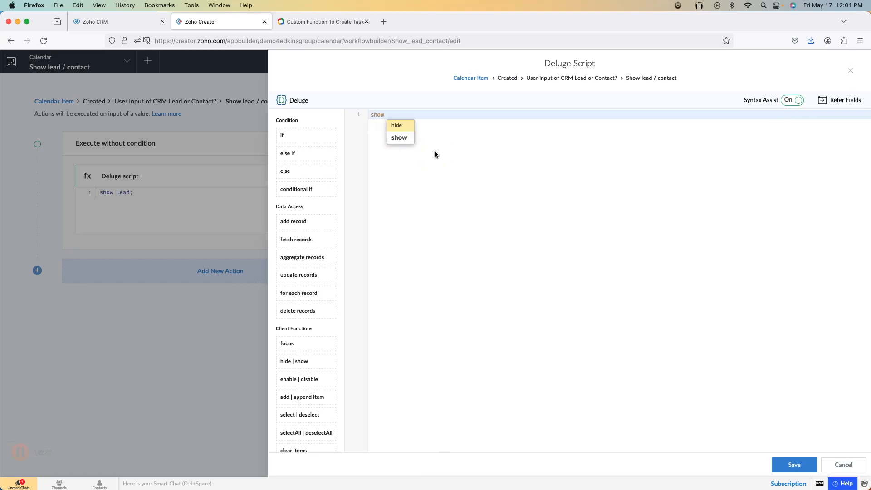
pyautogui.write('Contact;')
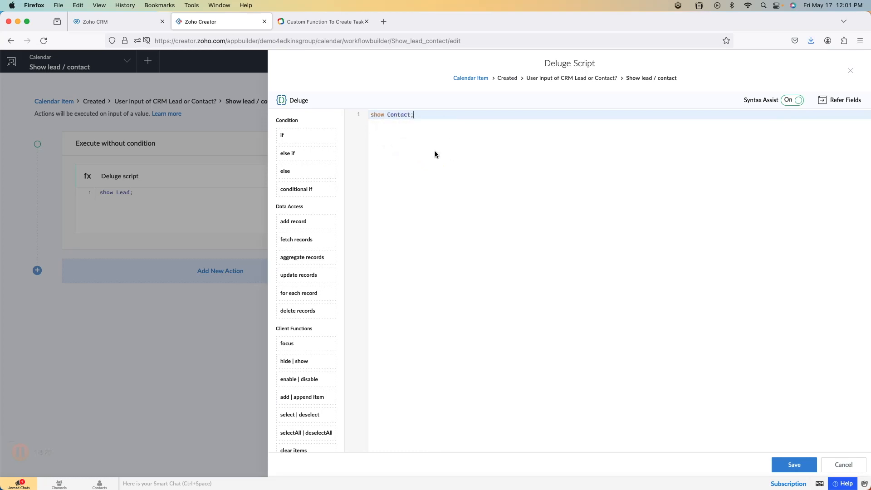
pyautogui.press('Return')
pyautogui.write('hide Lead;')
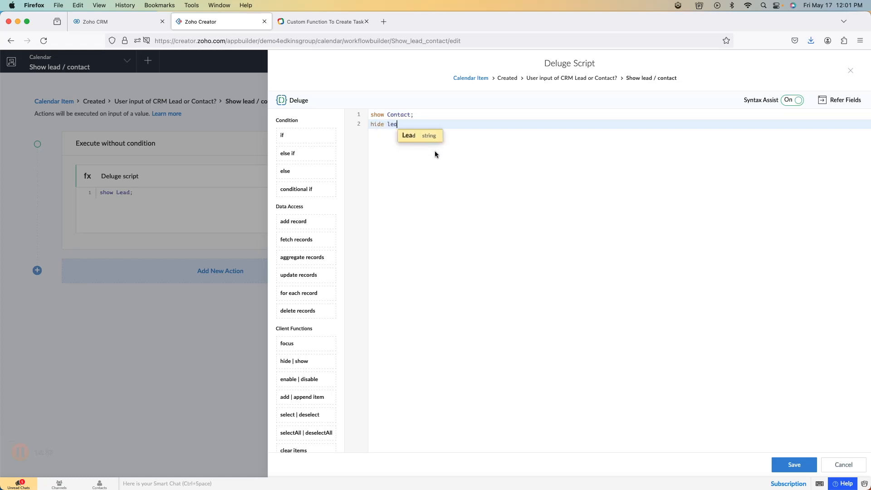
pyautogui.click(793, 464)
# Add hide Contact; to the script of the first action, the one showing Lead, and update it
pyautogui.click(143, 193)
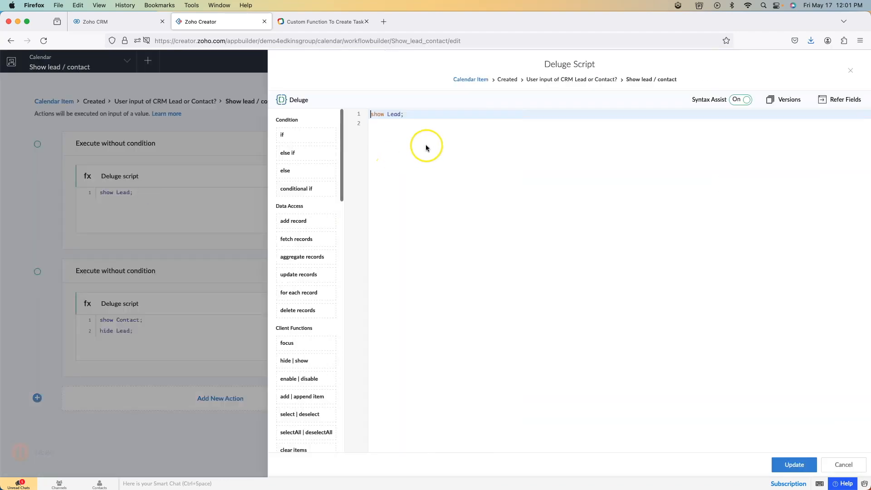
pyautogui.click(422, 133)
pyautogui.write('h')
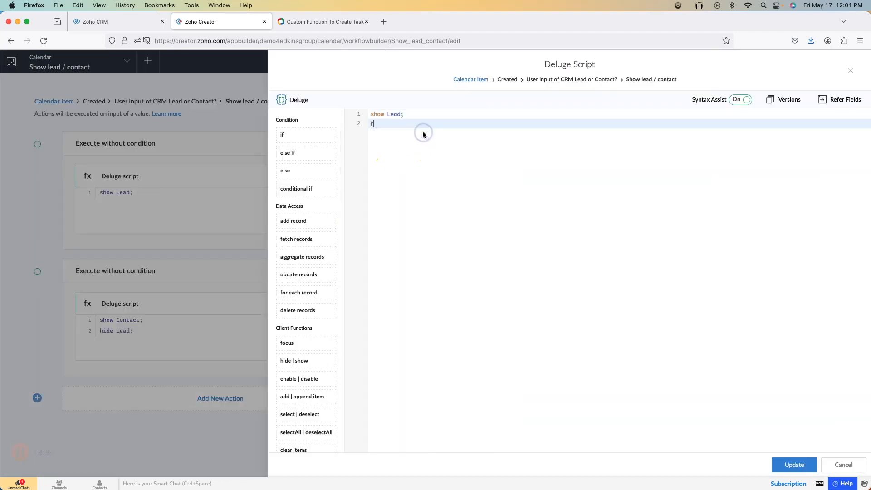
pyautogui.write('ide c')
pyautogui.press('Return')
pyautogui.click(787, 464)
pyautogui.click(849, 464)
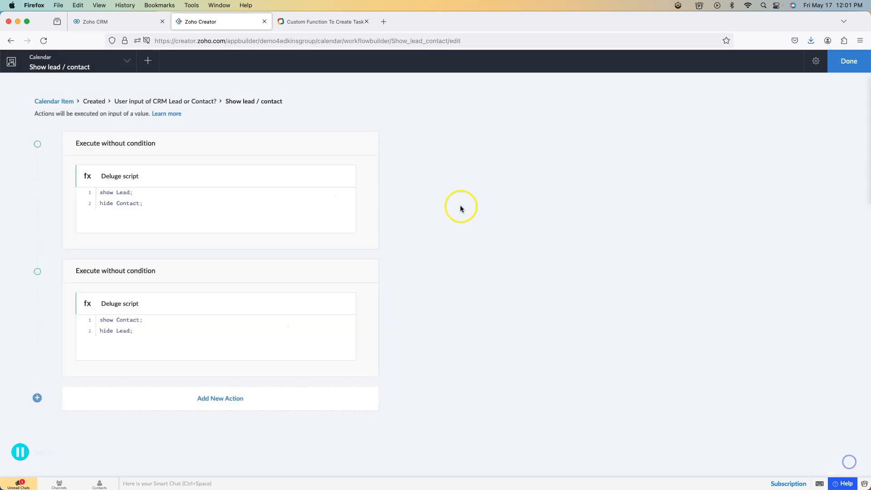
# Restrict the show Lead action with the criterion CRM Lead or Contact? equals Lead and save it
pyautogui.click(366, 143)
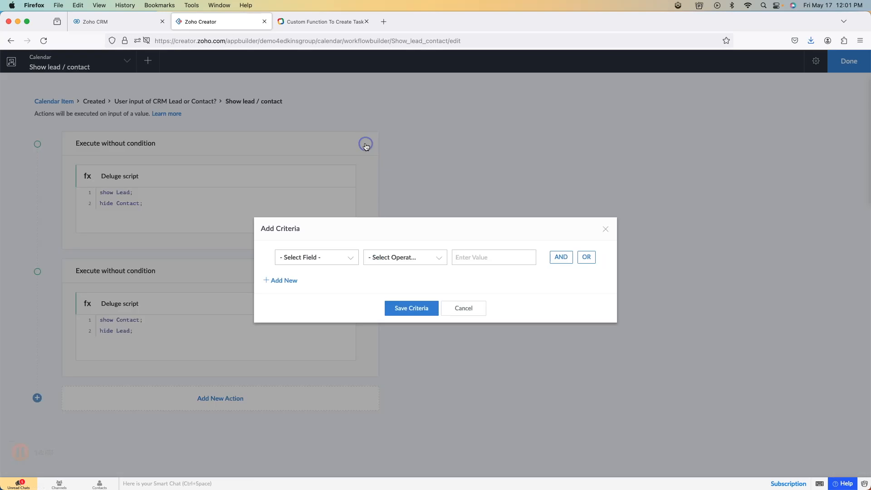
pyautogui.click(310, 257)
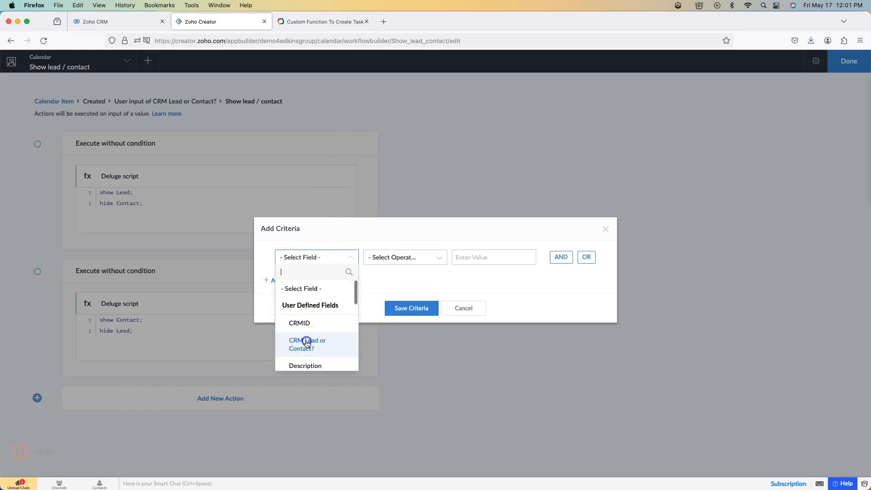
pyautogui.click(305, 340)
pyautogui.click(399, 304)
pyautogui.click(473, 306)
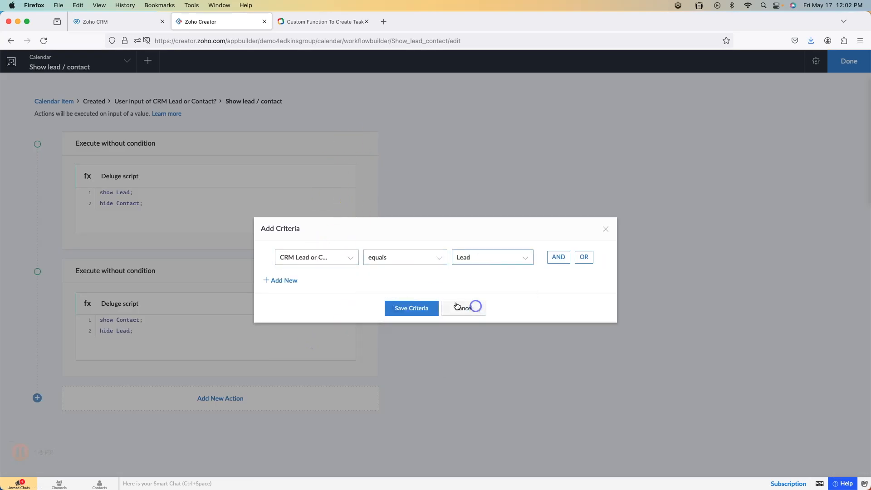
pyautogui.click(414, 308)
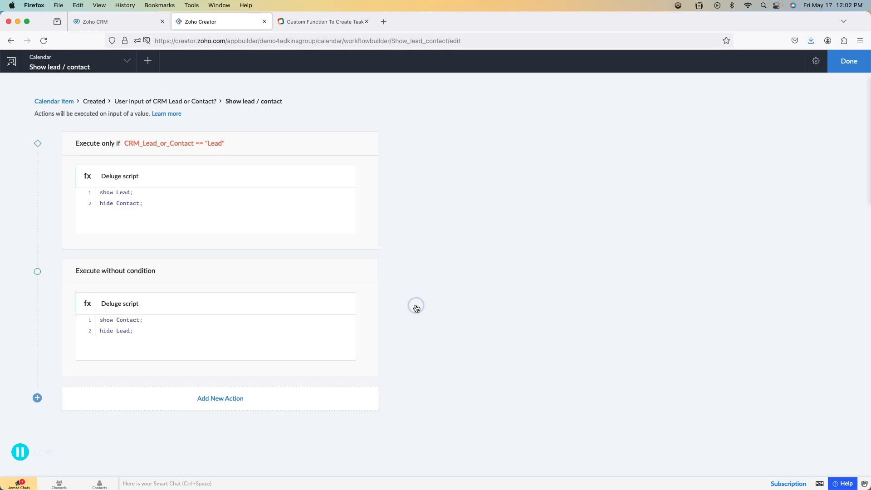
# Restrict the show Contact action to CRM Lead or Contact? equals Contact, then finish the workflow
pyautogui.click(364, 271)
pyautogui.click(319, 265)
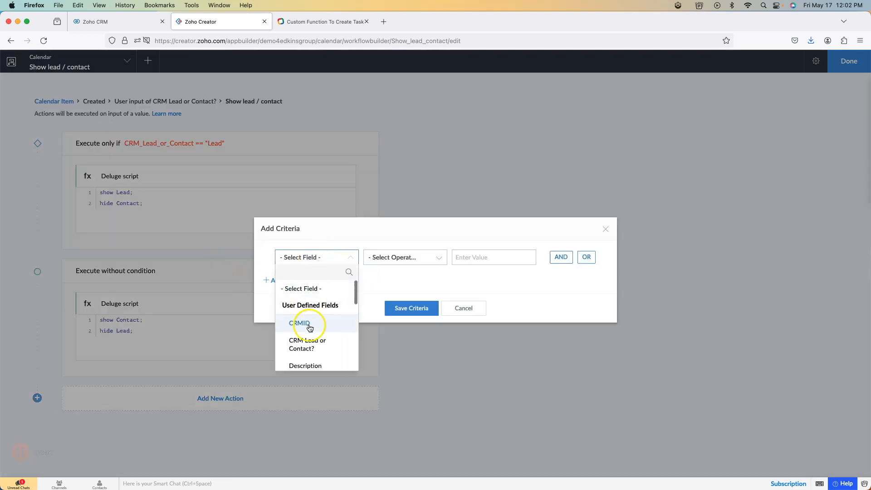
pyautogui.click(313, 341)
pyautogui.click(408, 305)
pyautogui.click(476, 323)
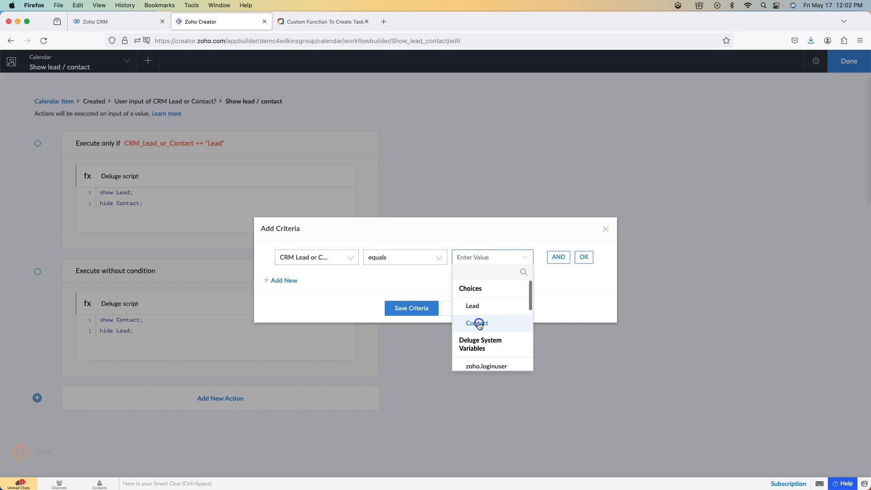
pyautogui.click(409, 307)
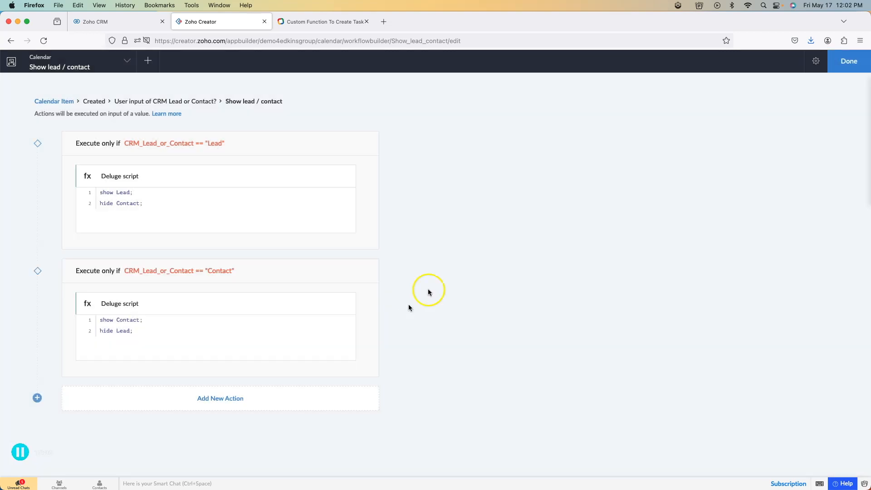
pyautogui.click(844, 62)
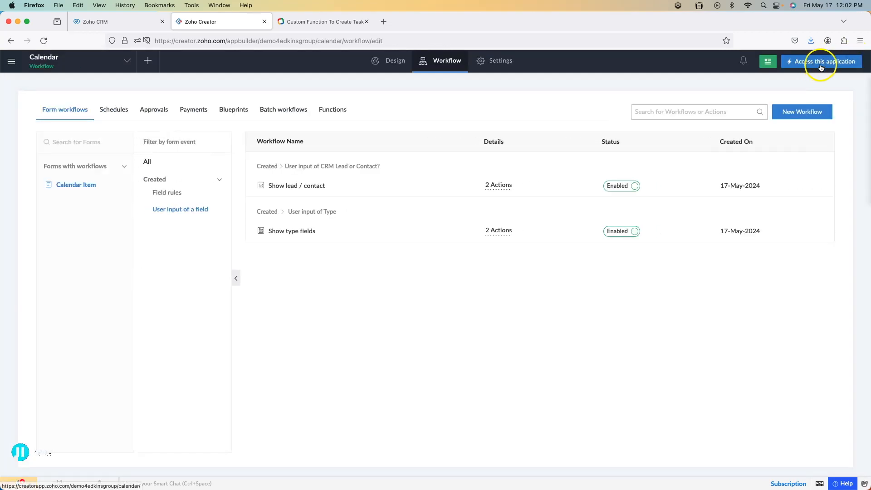
# Test the live Calendar Item form with Type Task, choosing Lead and Contact in turn and checking each lookup list
pyautogui.click(821, 62)
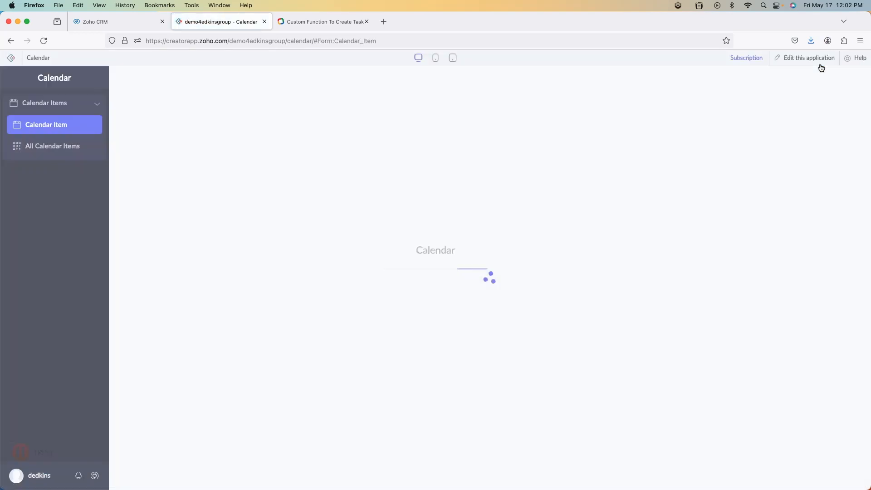
pyautogui.click(331, 115)
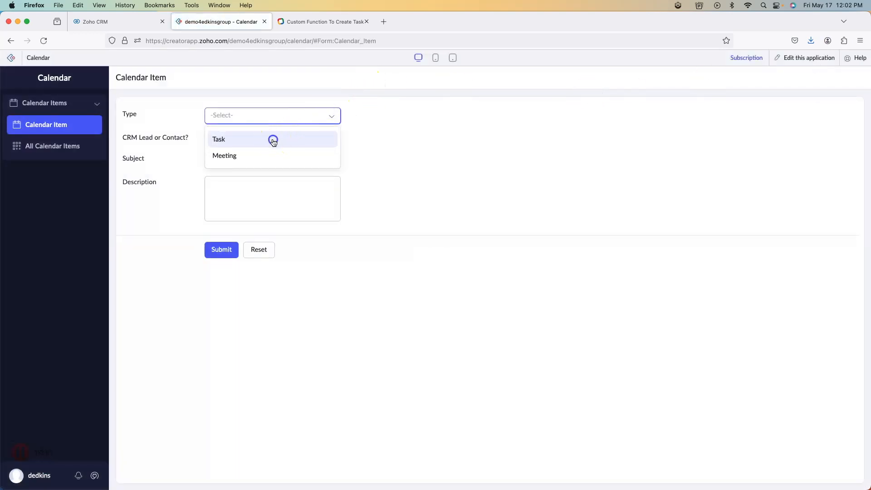
pyautogui.click(272, 138)
pyautogui.click(224, 137)
pyautogui.click(259, 164)
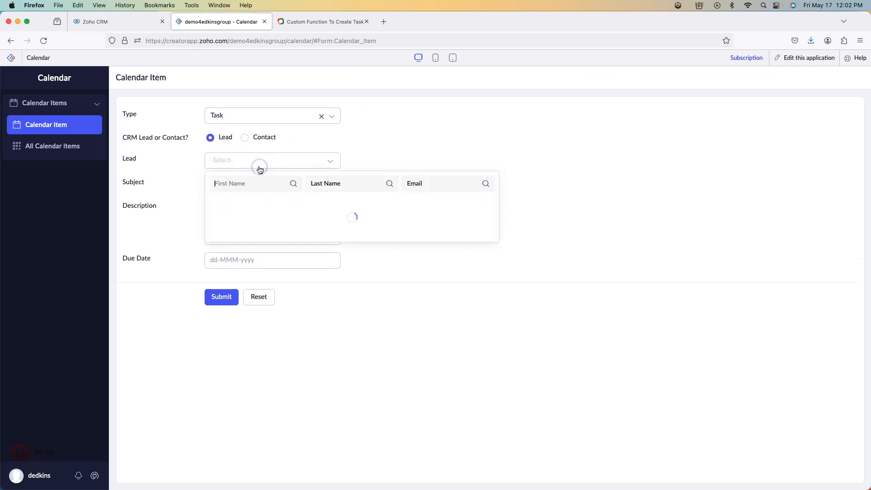
pyautogui.click(259, 138)
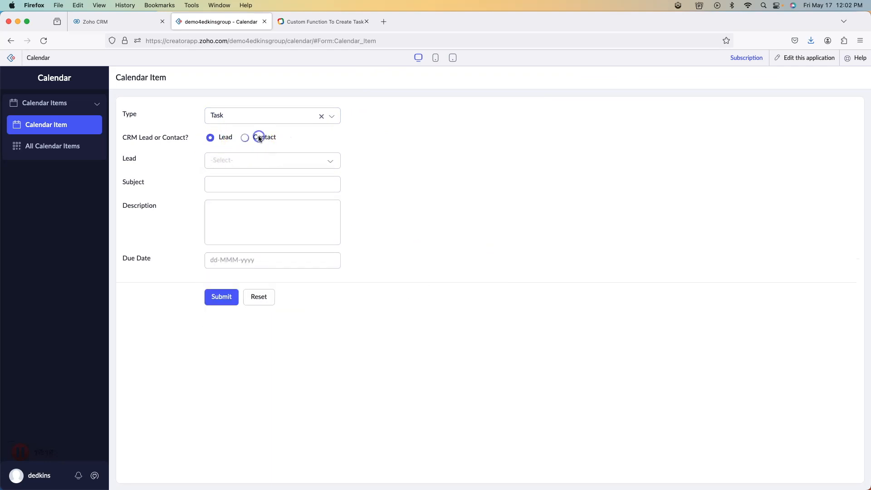
pyautogui.click(249, 163)
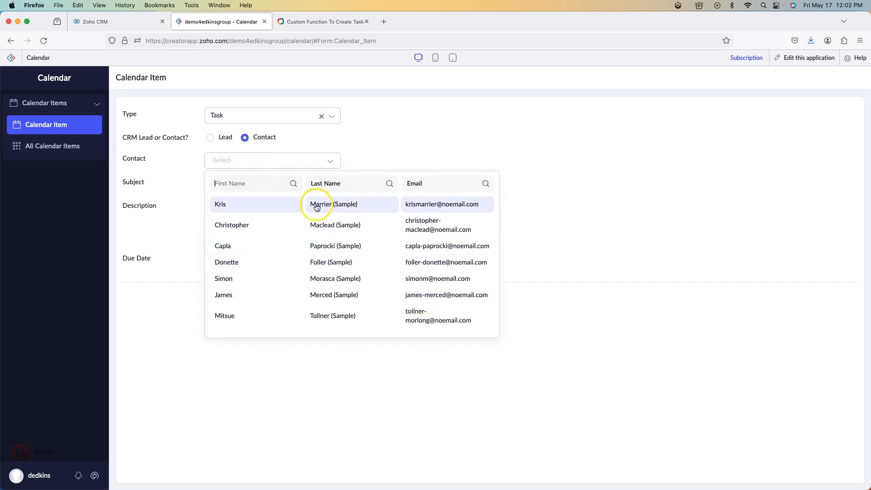
pyautogui.click(348, 244)
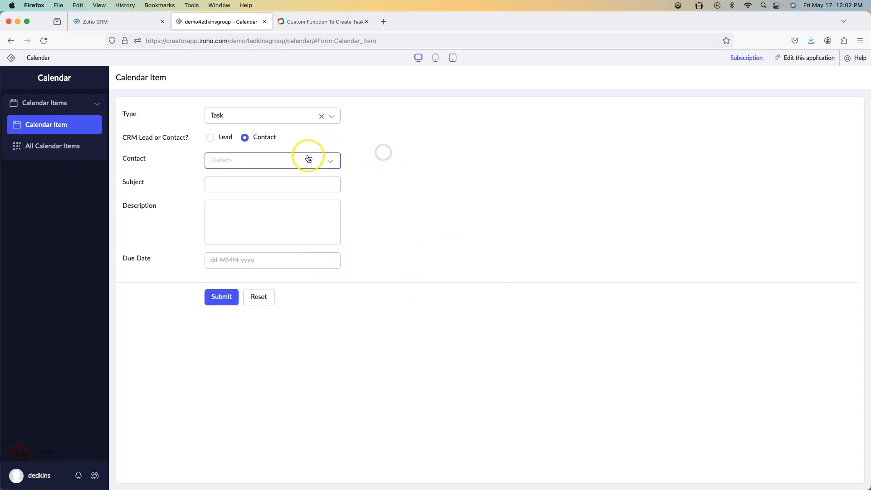
# Switch CRM Lead or Contact? to Lead and back to Contact on the live form to compare the lookup fields
pyautogui.click(227, 137)
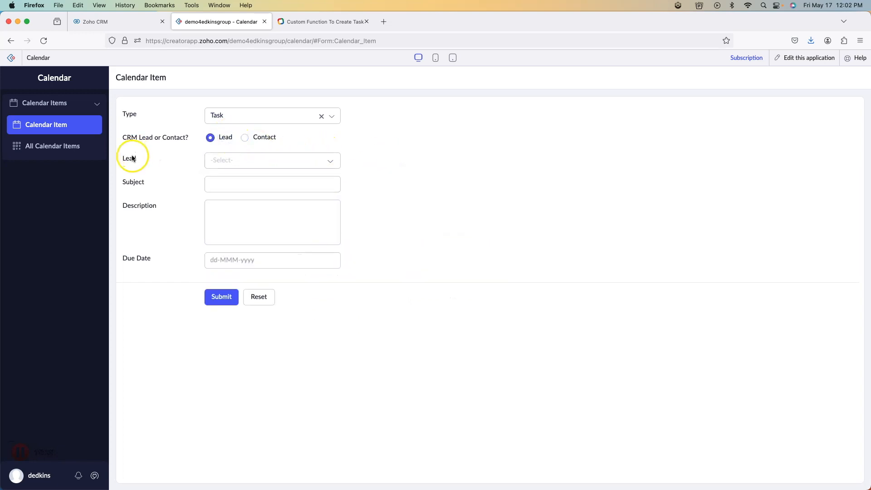
pyautogui.click(244, 138)
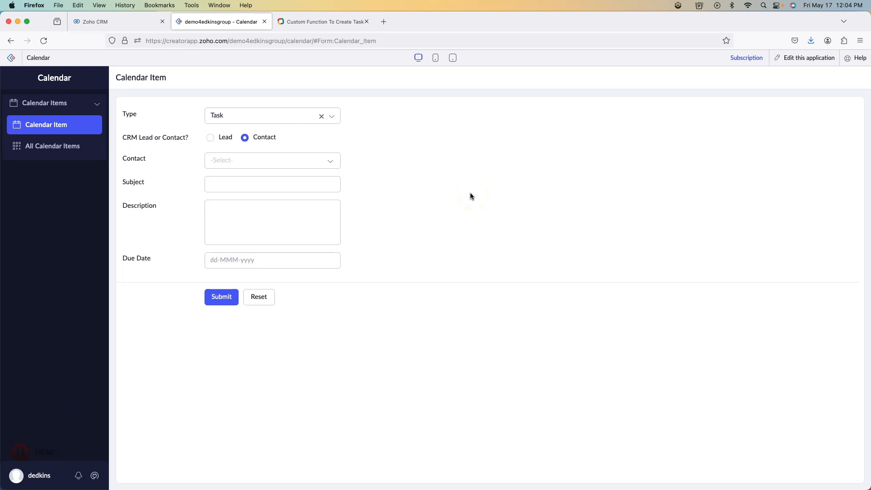
# Set up a new Calendar-type report based on the Calendar Item form, with Subject as the event title
pyautogui.click(795, 59)
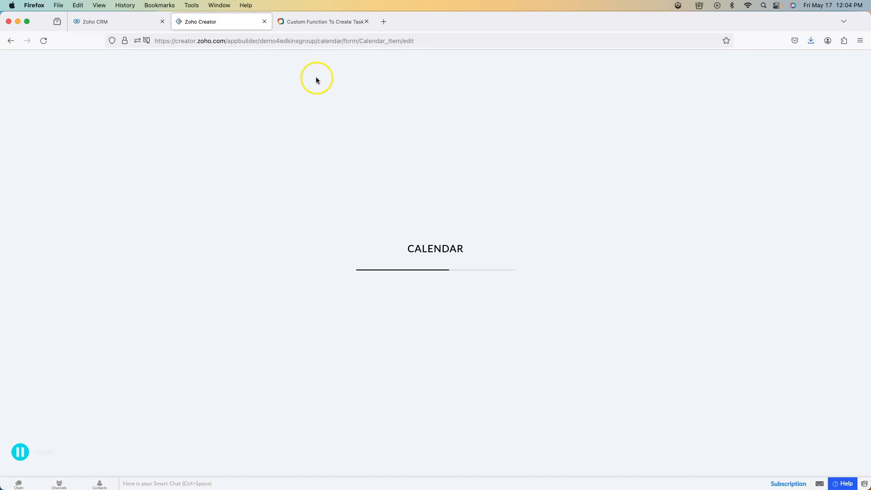
pyautogui.click(148, 61)
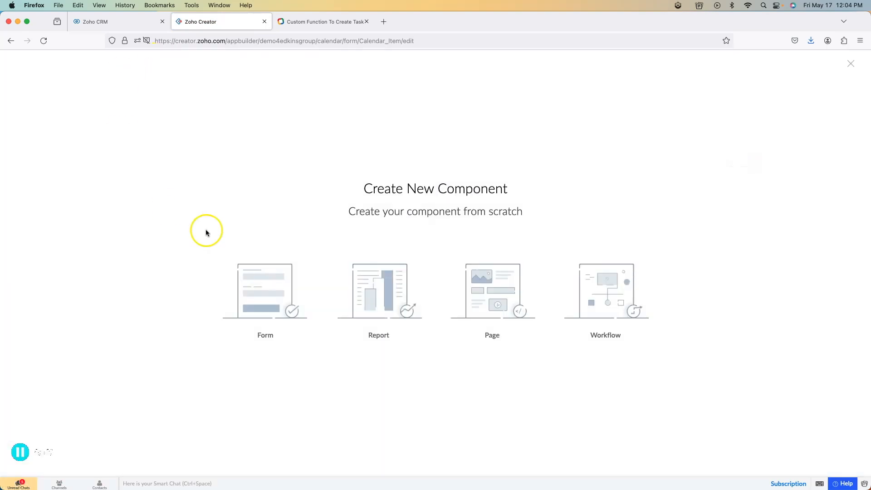
pyautogui.click(386, 294)
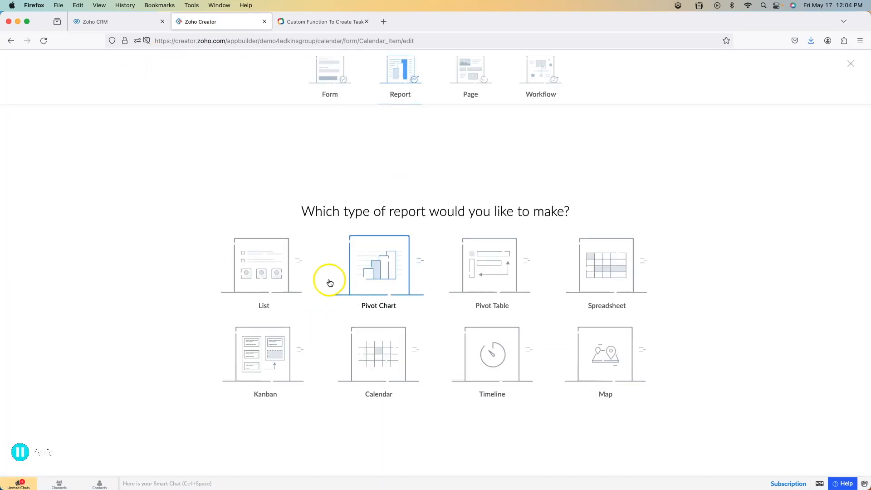
pyautogui.click(380, 361)
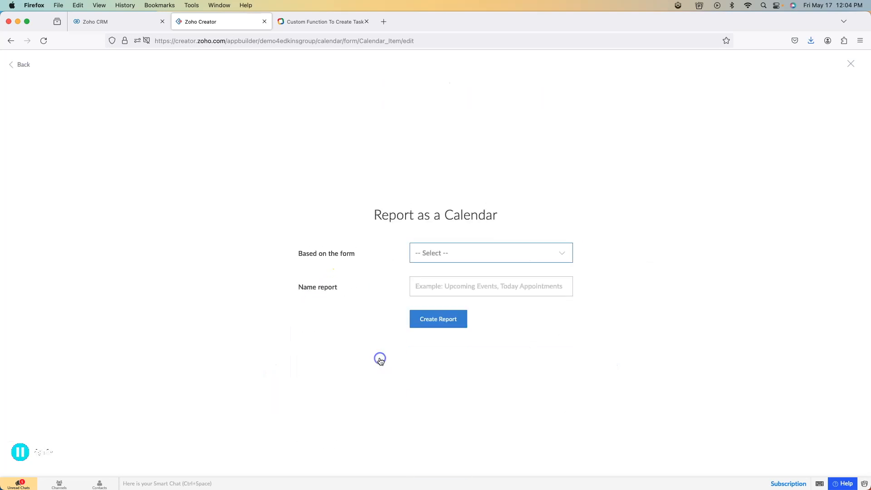
pyautogui.click(459, 248)
pyautogui.click(455, 267)
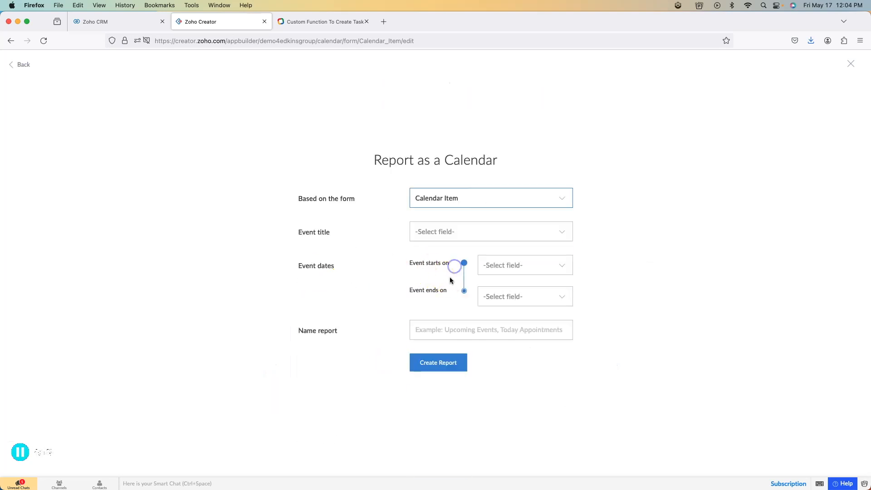
pyautogui.click(478, 225)
pyautogui.scroll(-5, 463, 287)
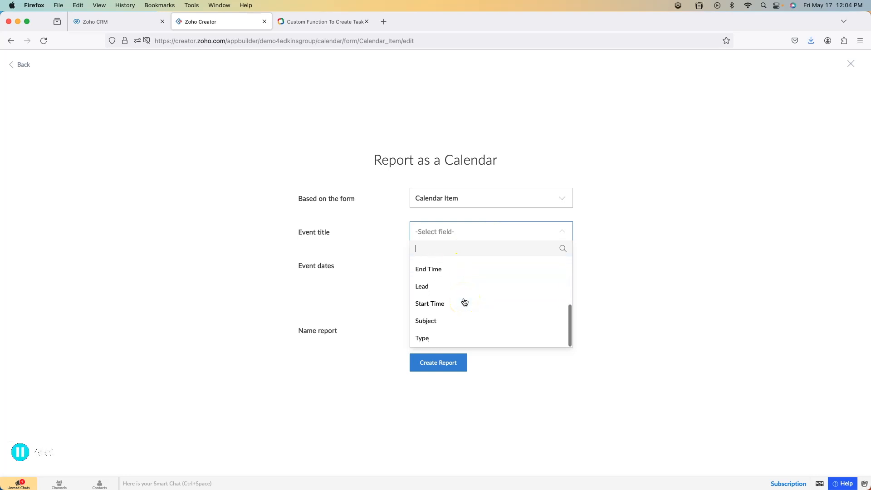
pyautogui.click(447, 320)
# Set the report's events to start on Start Time and end on End Time, name it Calendar and create it
pyautogui.click(532, 262)
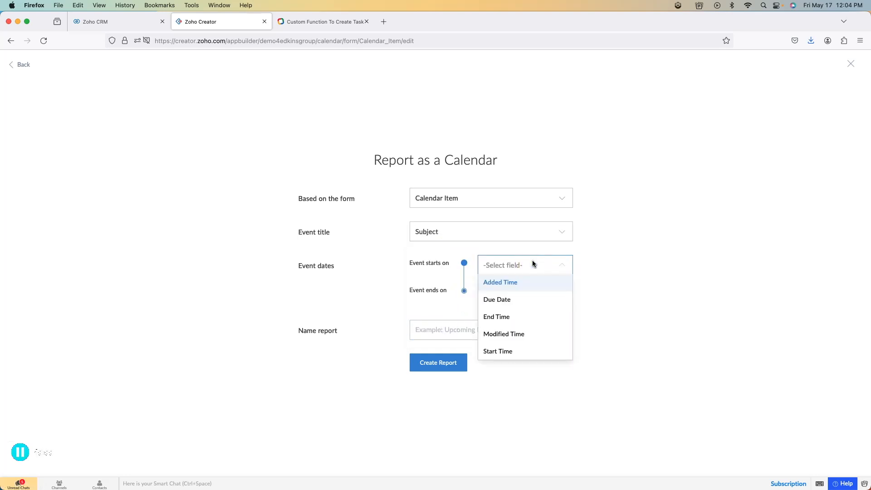
pyautogui.click(510, 350)
pyautogui.click(517, 301)
pyautogui.click(509, 345)
pyautogui.click(456, 330)
pyautogui.write('Calendar')
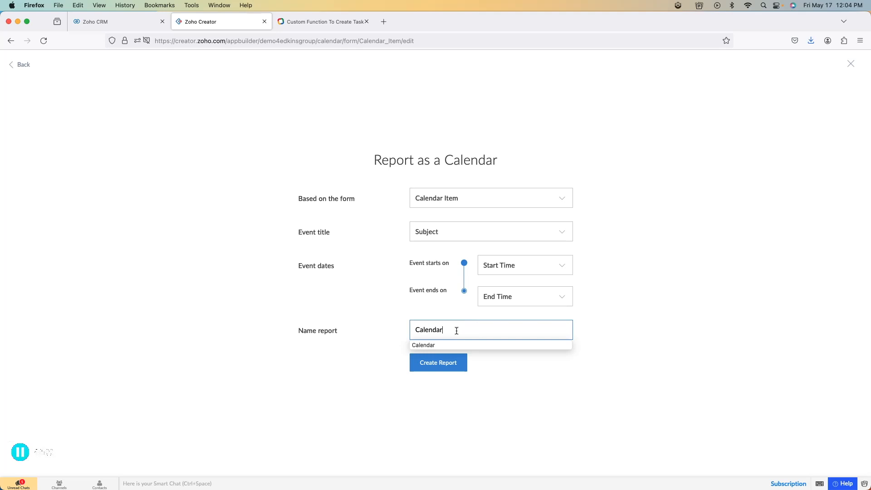
pyautogui.click(433, 346)
pyautogui.click(434, 362)
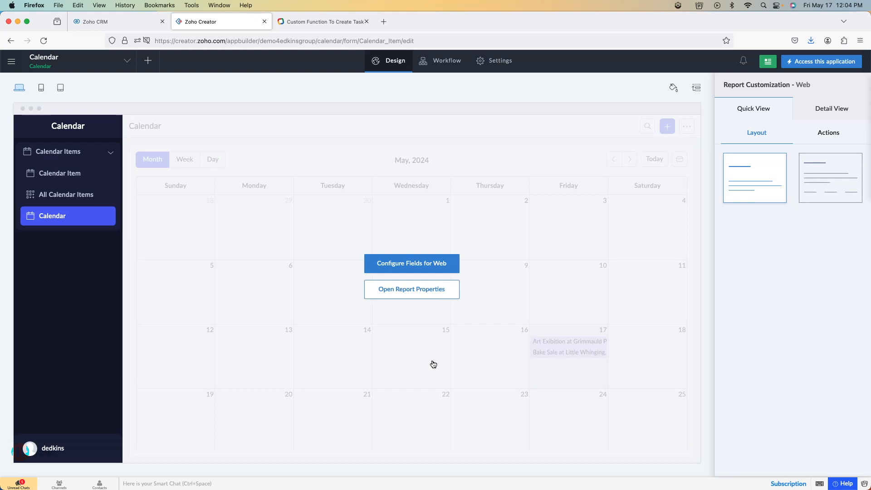
# Submit a live Calendar Item record with Type Task, Subject testing, Description description and Due Date 17-May-2024
pyautogui.click(50, 194)
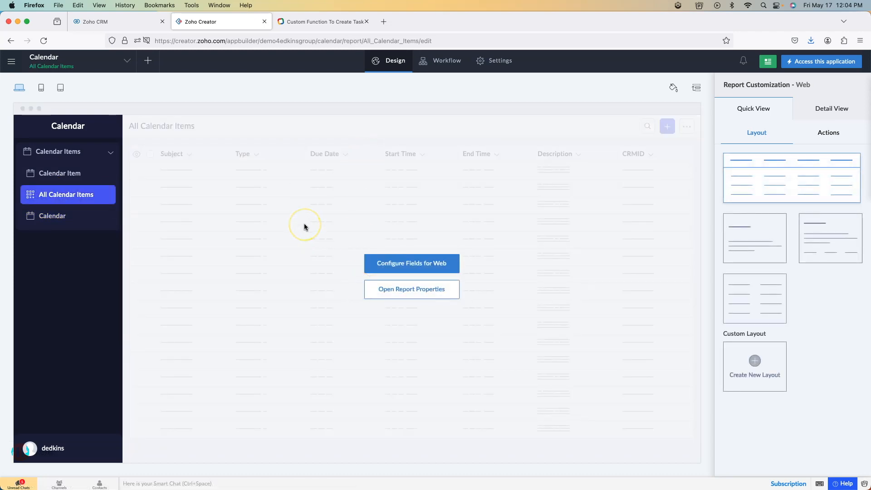
pyautogui.click(81, 172)
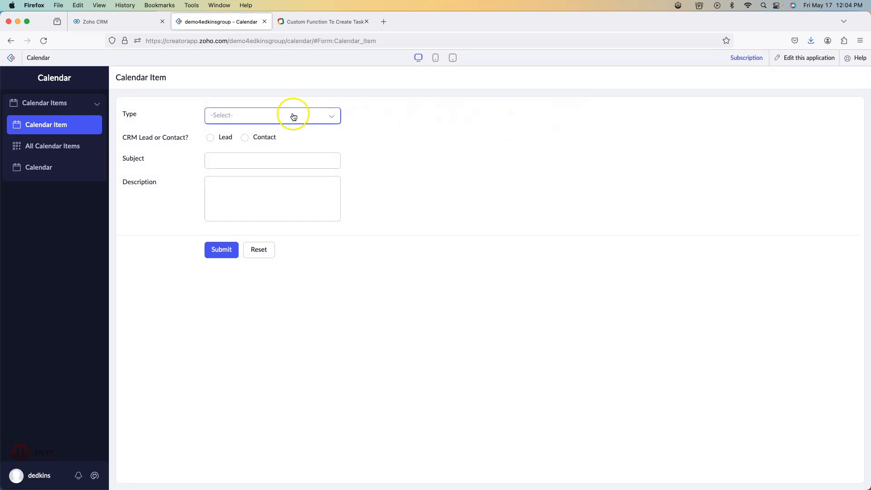
pyautogui.click(294, 117)
pyautogui.click(243, 137)
pyautogui.click(235, 157)
pyautogui.write('testing')
pyautogui.click(261, 209)
pyautogui.write('d')
pyautogui.click(270, 239)
pyautogui.click(319, 337)
pyautogui.click(231, 278)
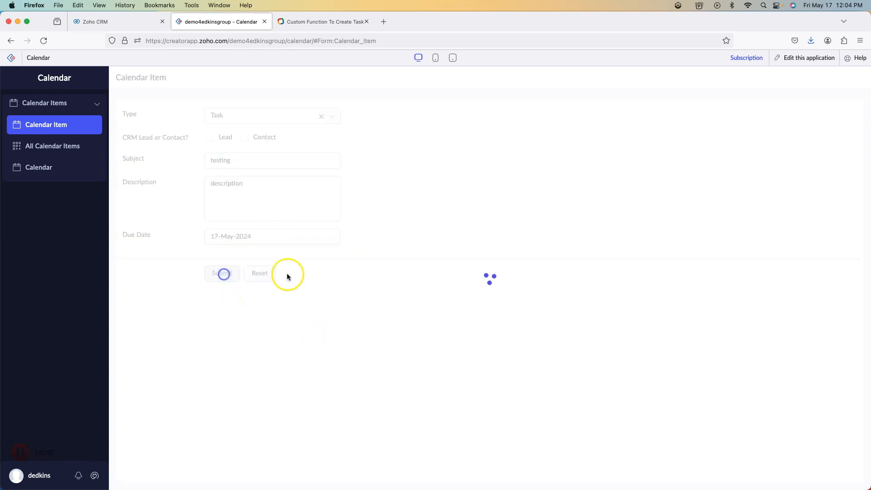
# Check the live Calendar report for the submitted task, and look over the fields of the Calendar Item form
pyautogui.click(39, 168)
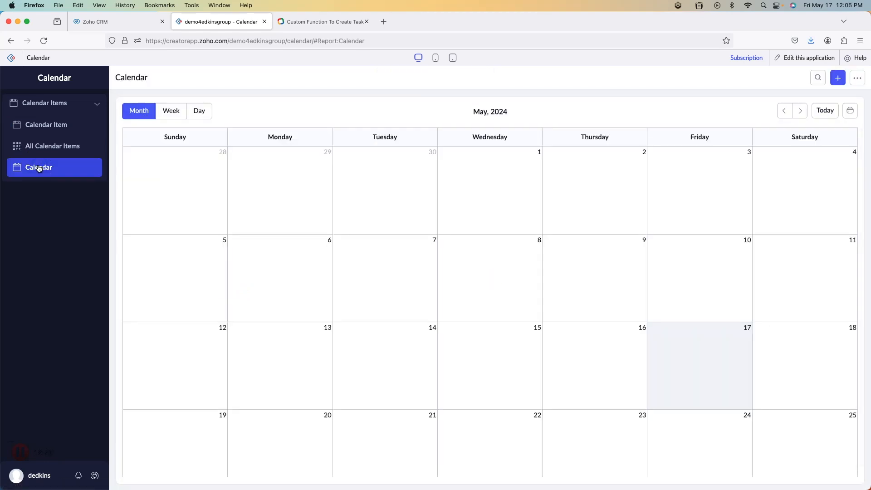
pyautogui.click(60, 128)
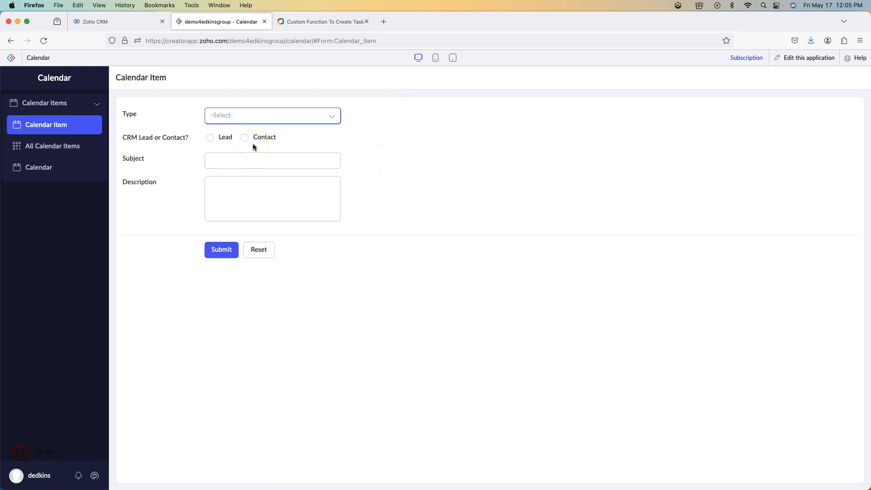
pyautogui.click(39, 172)
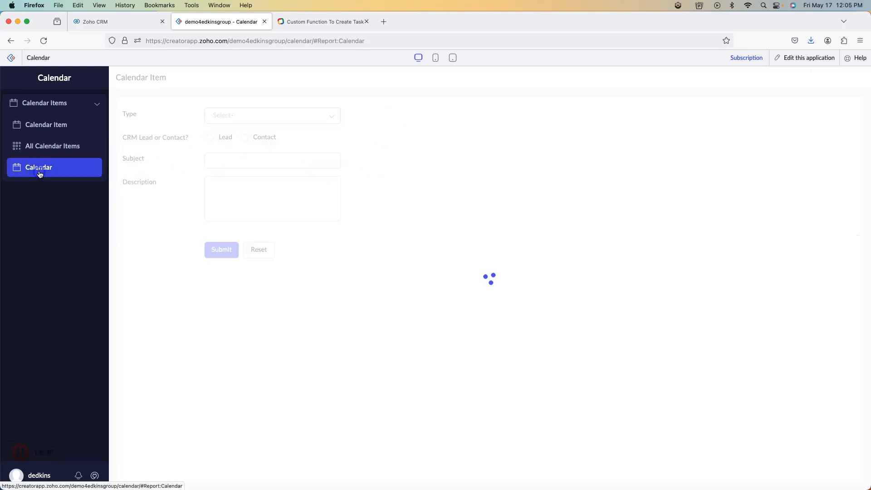
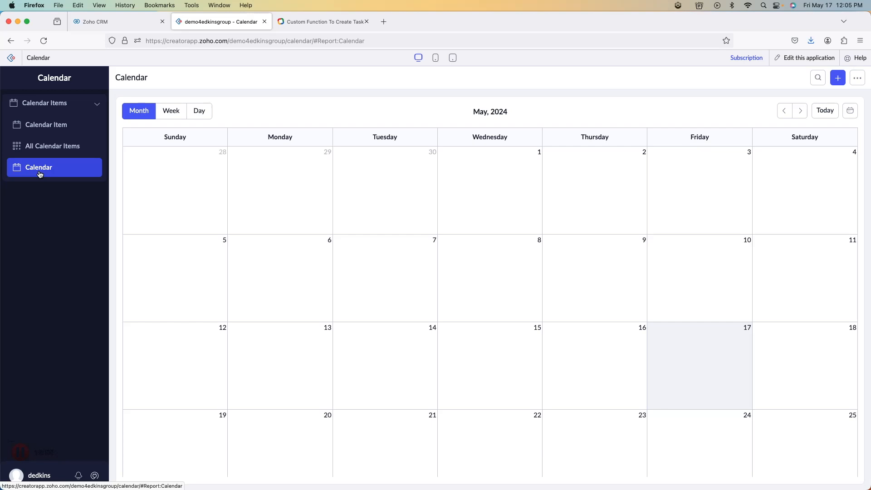
# Create a Calendar Item workflow for created records, triggered on Successful form submission and named Update start and end based on due date
pyautogui.click(811, 61)
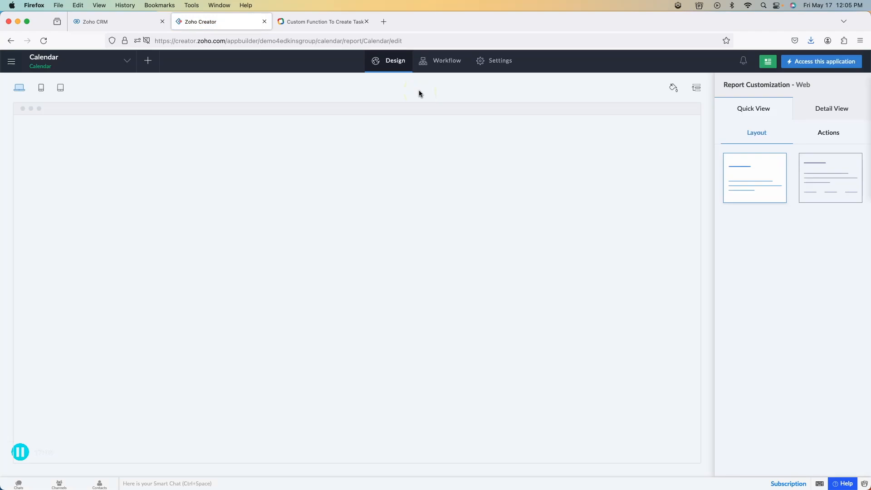
pyautogui.click(438, 62)
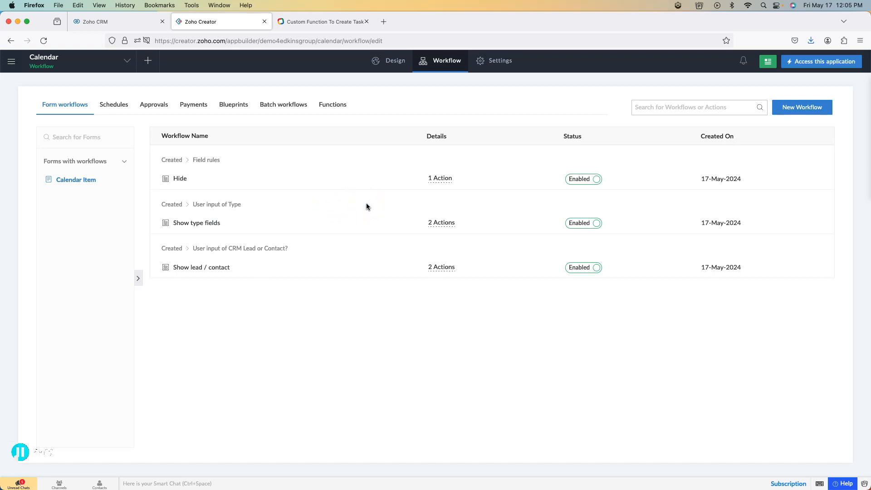
pyautogui.click(790, 107)
pyautogui.click(406, 242)
pyautogui.click(443, 281)
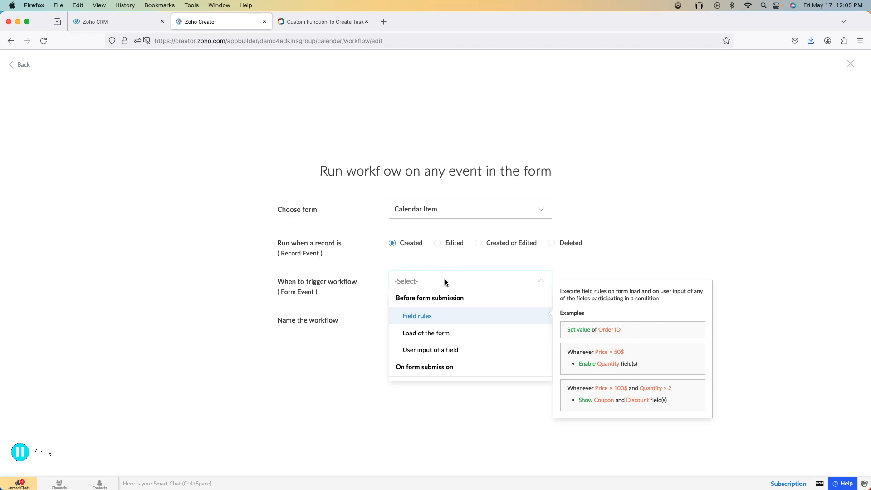
pyautogui.scroll(-3, 447, 309)
pyautogui.click(439, 373)
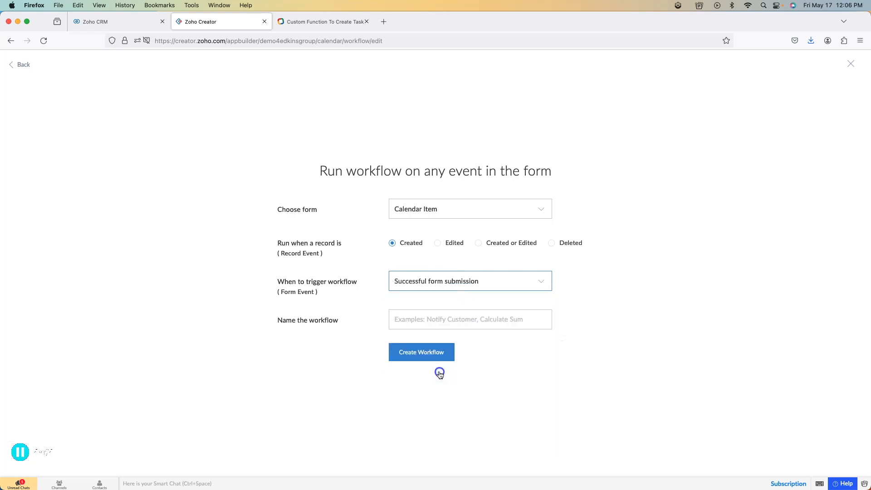
pyautogui.click(429, 323)
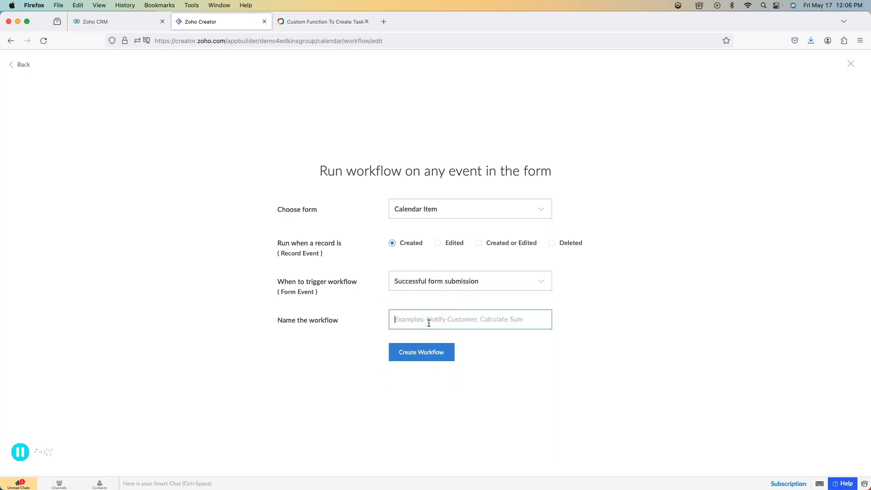
pyautogui.write('Update start')
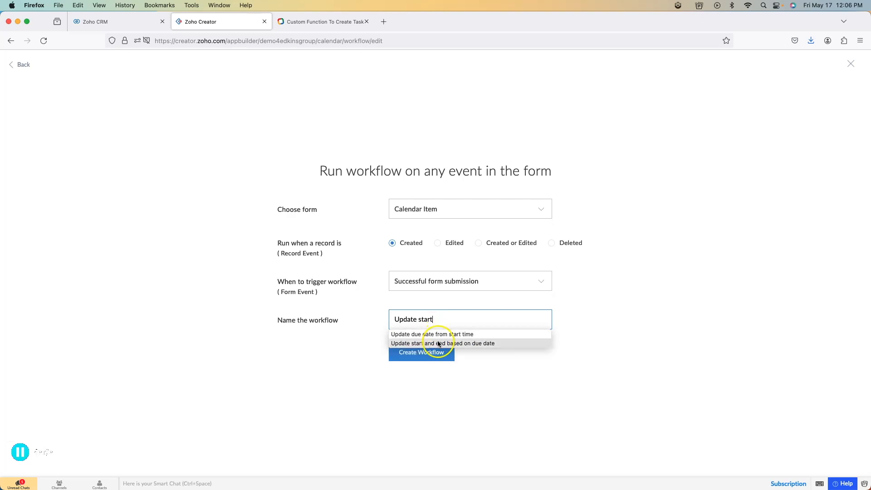
pyautogui.click(438, 344)
pyautogui.click(427, 355)
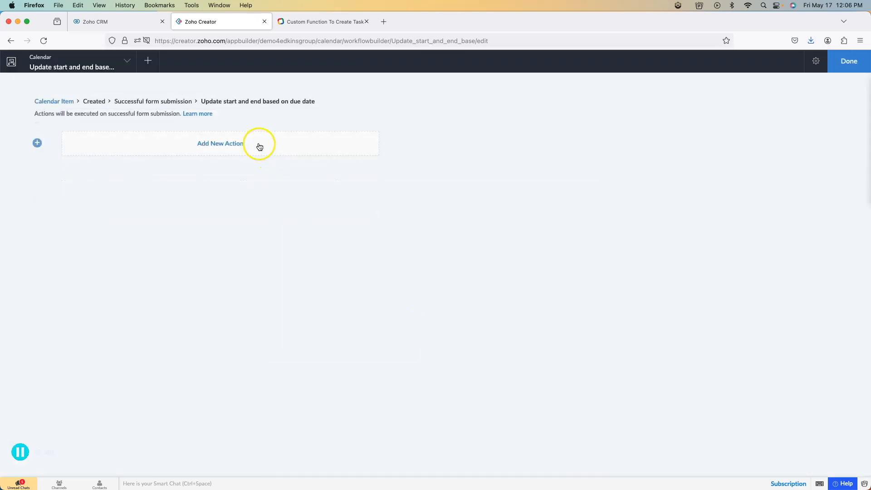
# Add an always-run Deluge script action to the workflow with the line input.Start_Time = input.Due_Date;
pyautogui.click(259, 146)
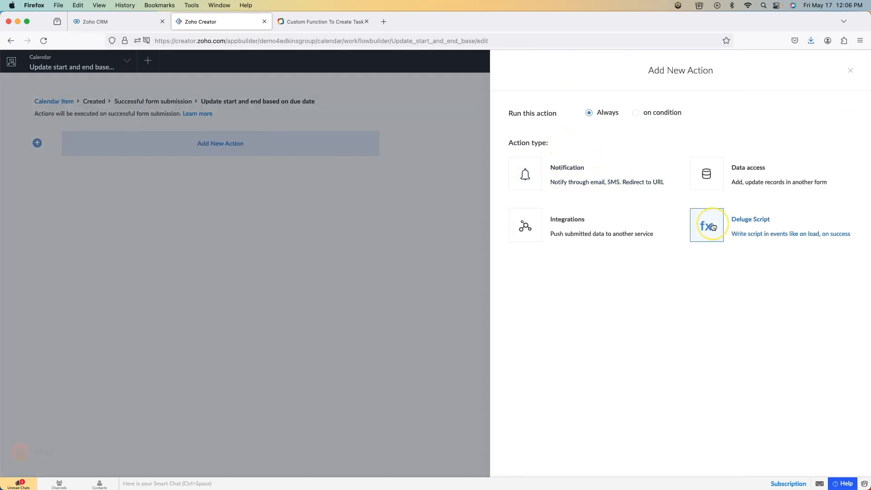
pyautogui.click(712, 226)
pyautogui.click(506, 143)
pyautogui.write('input.St')
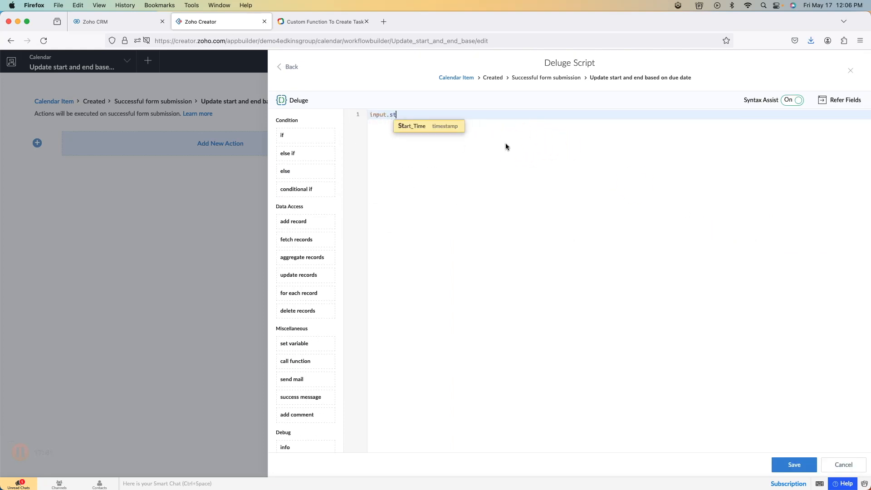
pyautogui.press('Return')
pyautogui.write('= input.')
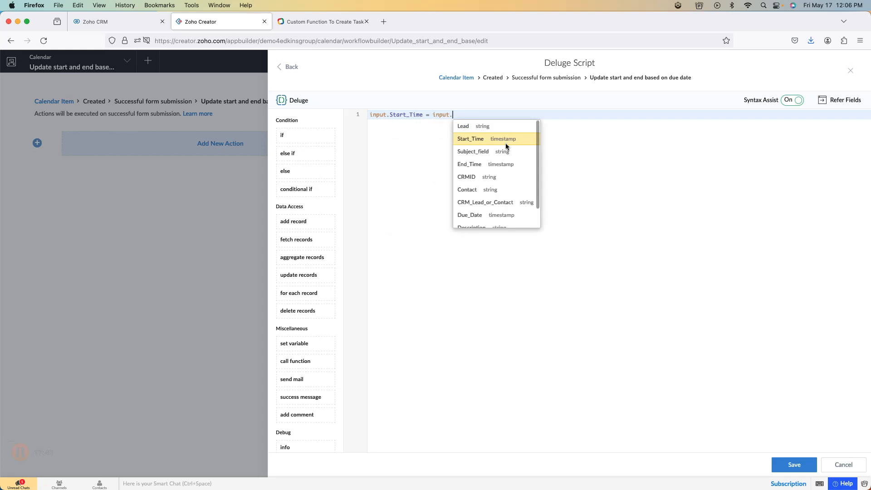
pyautogui.write('du')
pyautogui.press('Return')
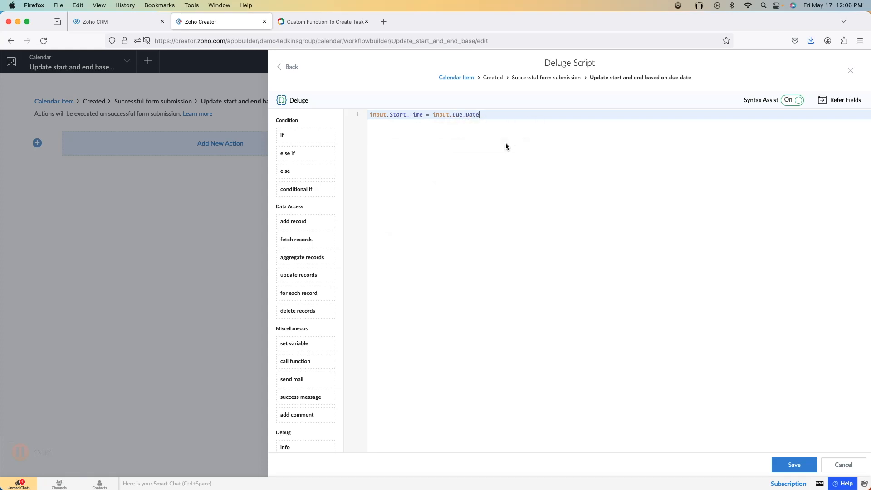
pyautogui.write(';')
# Add a second script line, input.End_Time = input.Due_Date;, and save the Deluge script
pyautogui.press('Return')
pyautogui.write('input.E')
pyautogui.press('Return')
pyautogui.write('= inpu')
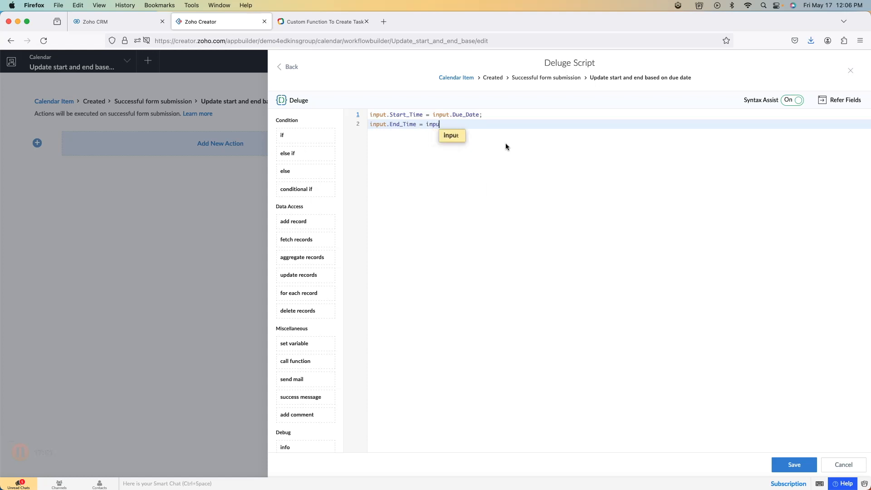
pyautogui.write('t.du')
pyautogui.press('Return')
pyautogui.write(';')
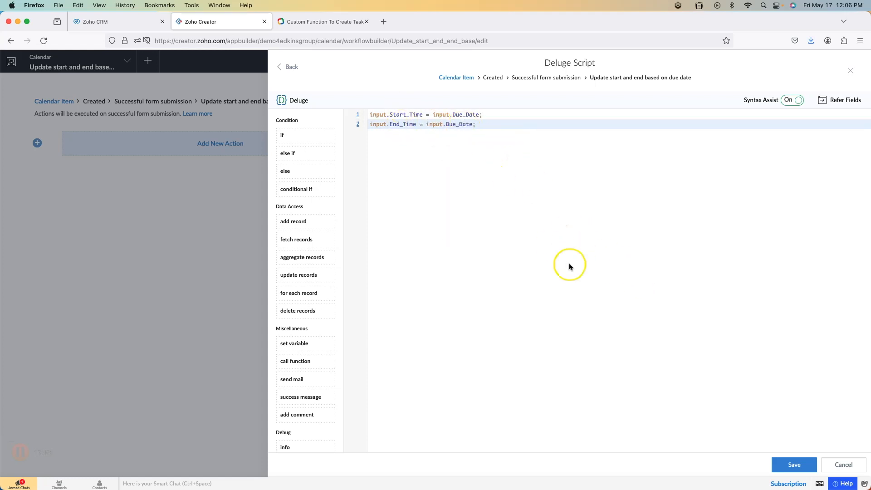
pyautogui.click(794, 465)
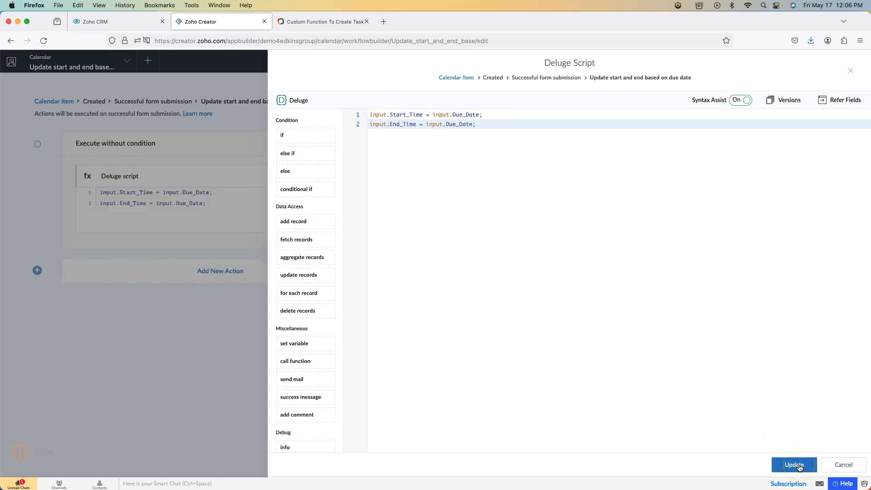
pyautogui.click(794, 465)
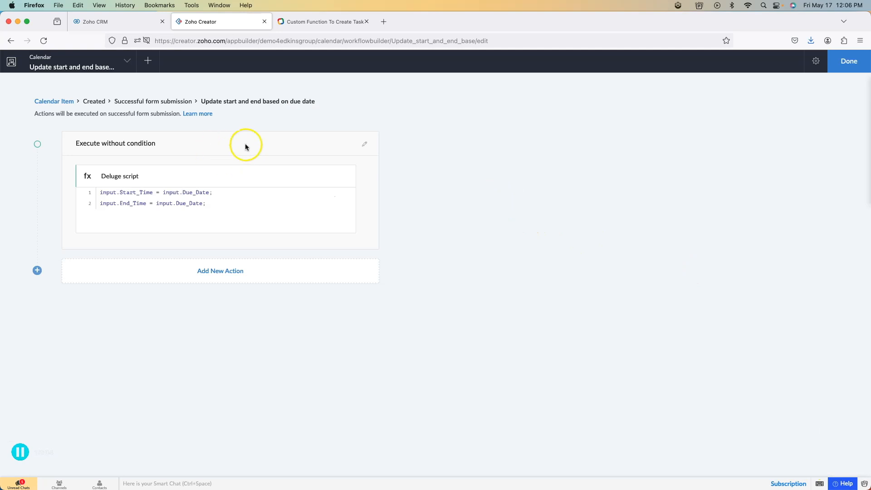
# Restrict the Deluge script action with the criterion Type equals Task and save the criterion
pyautogui.click(367, 145)
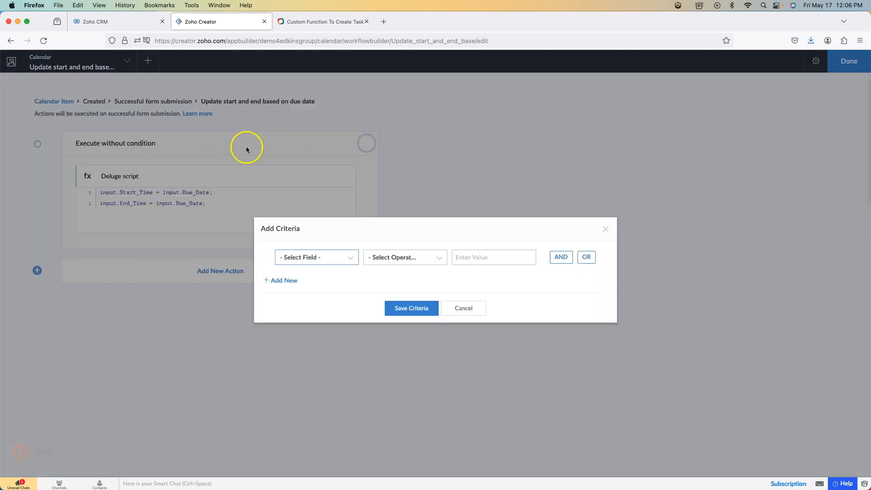
pyautogui.click(321, 257)
pyautogui.scroll(-5, 316, 325)
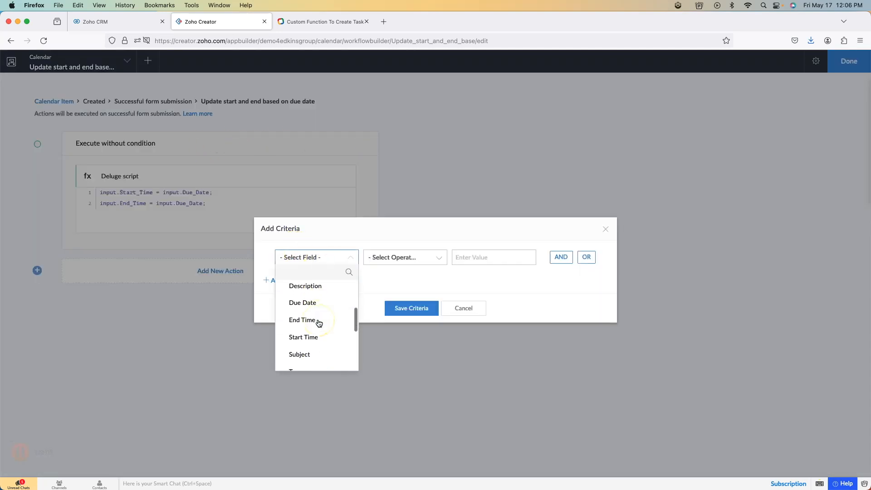
pyautogui.click(309, 362)
pyautogui.click(399, 306)
pyautogui.click(484, 304)
pyautogui.click(418, 310)
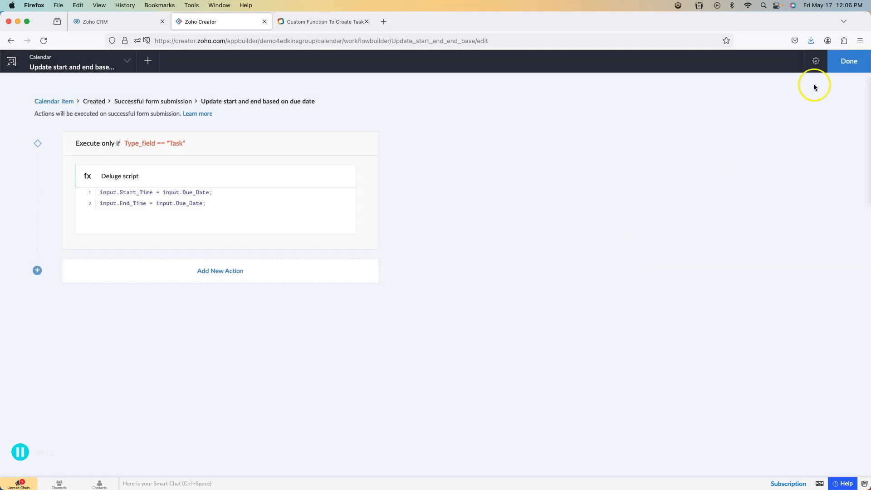
# Finish editing the workflow, open the live Calendar application, and delete the "testing" record from the All Calendar Items report
pyautogui.click(843, 64)
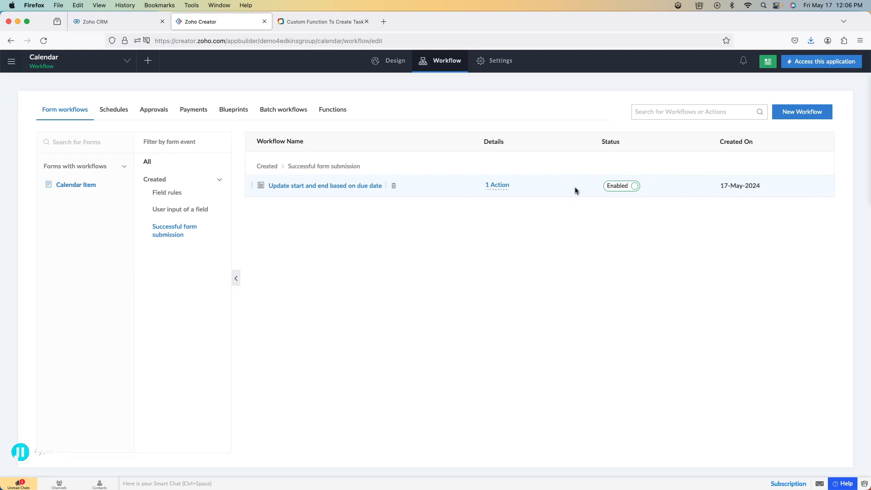
pyautogui.click(812, 61)
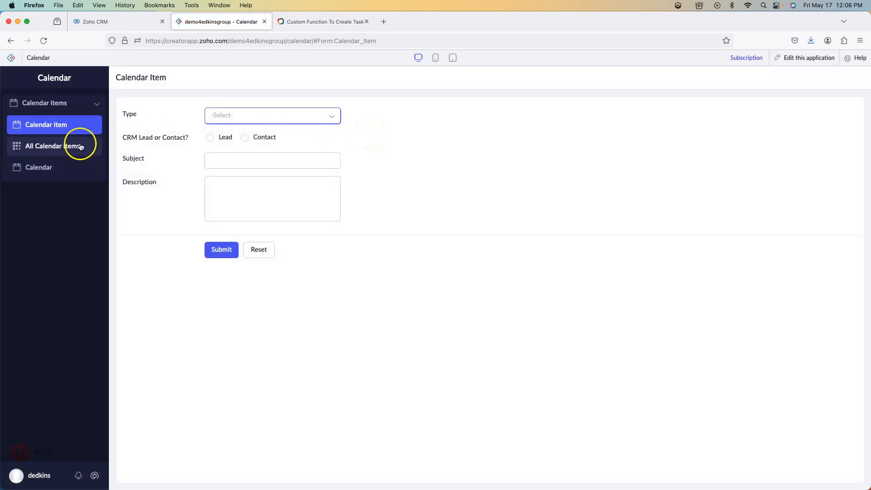
pyautogui.click(80, 147)
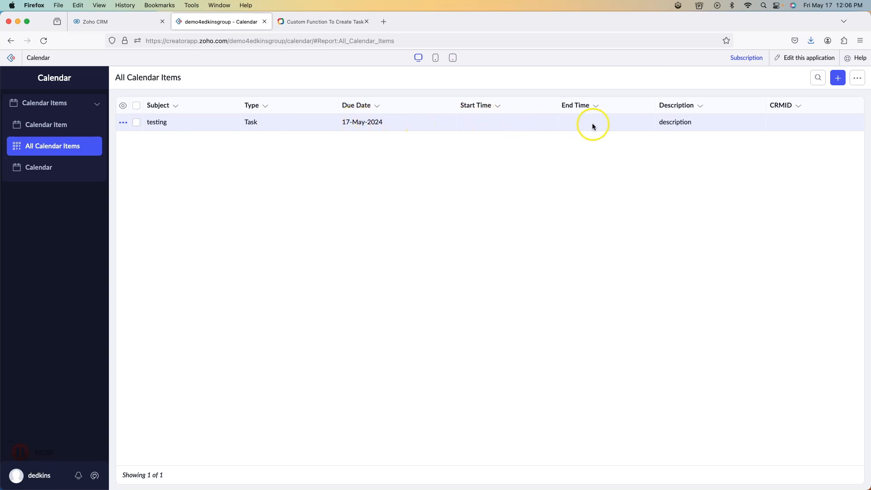
pyautogui.click(136, 122)
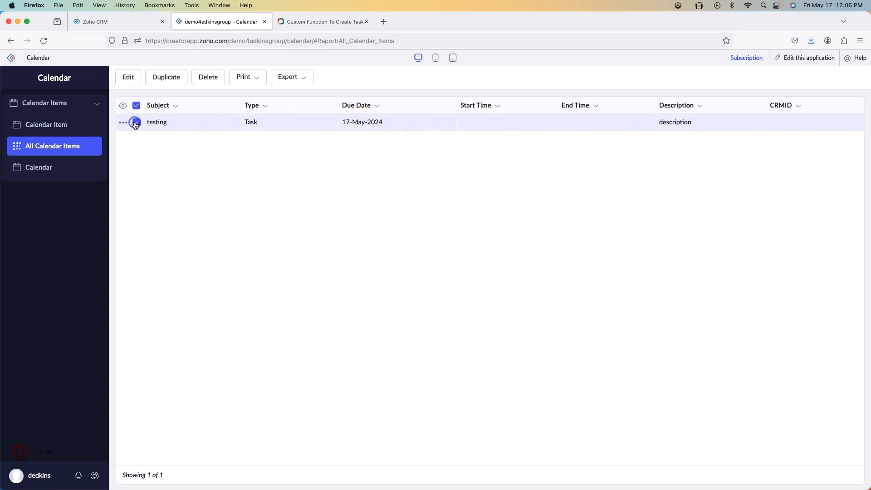
pyautogui.click(207, 78)
pyautogui.click(415, 159)
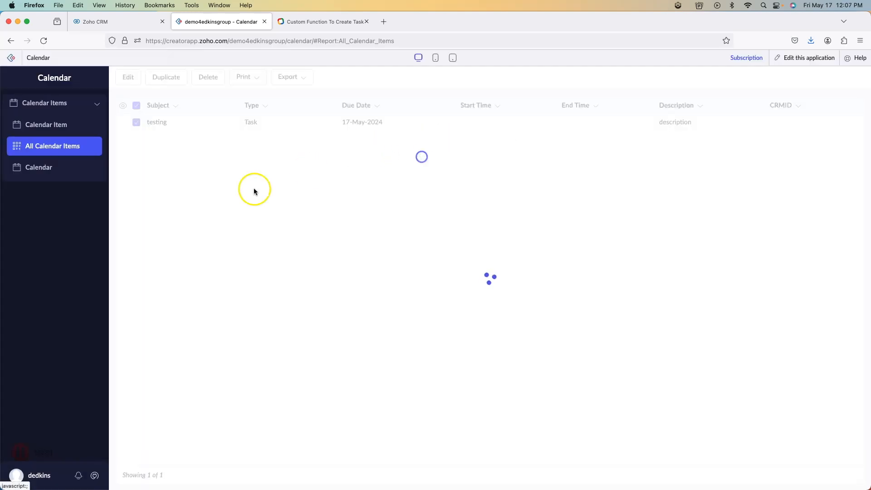
# Add a Task item from the May 17 cell of the calendar with subject and description "test" and due date 17-May-2024
pyautogui.click(75, 169)
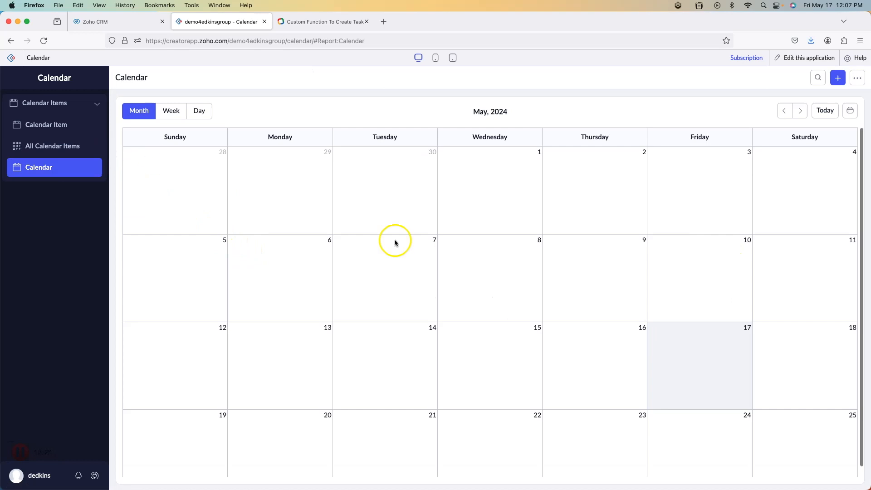
pyautogui.click(679, 352)
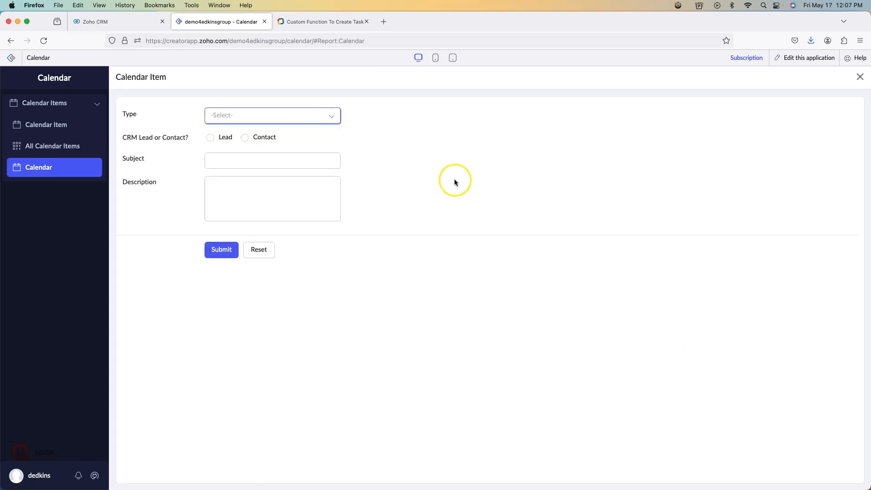
pyautogui.click(318, 114)
pyautogui.click(277, 140)
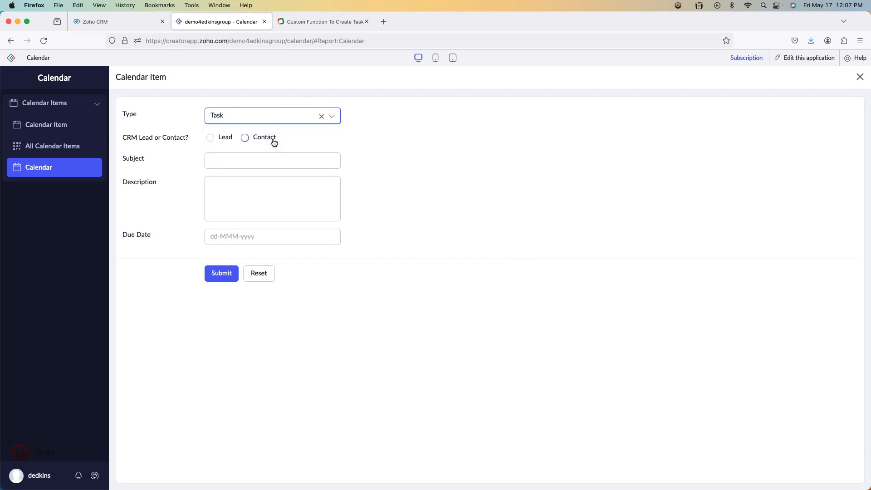
pyautogui.click(249, 161)
pyautogui.write('test')
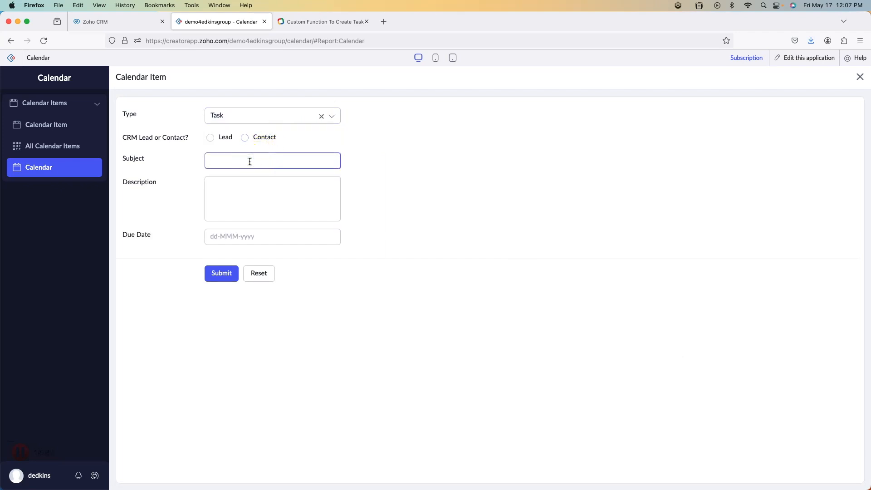
pyautogui.press('Tab')
pyautogui.write('test')
pyautogui.click(252, 236)
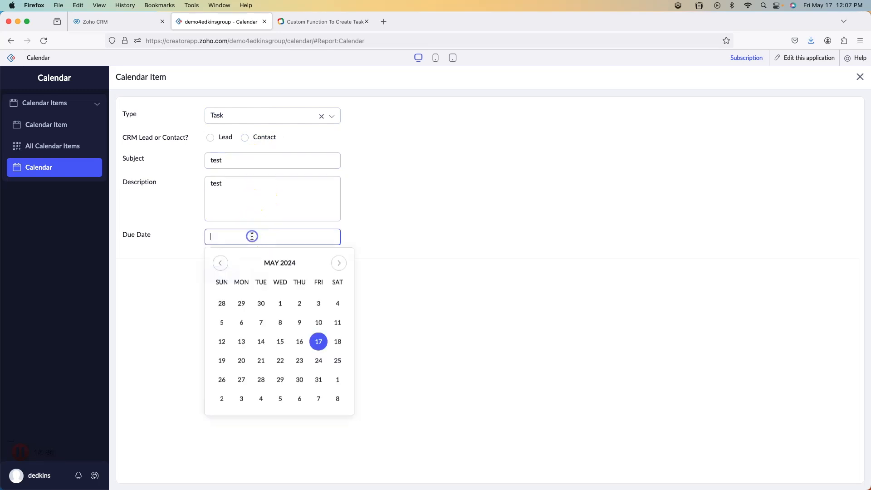
pyautogui.click(318, 342)
pyautogui.click(221, 273)
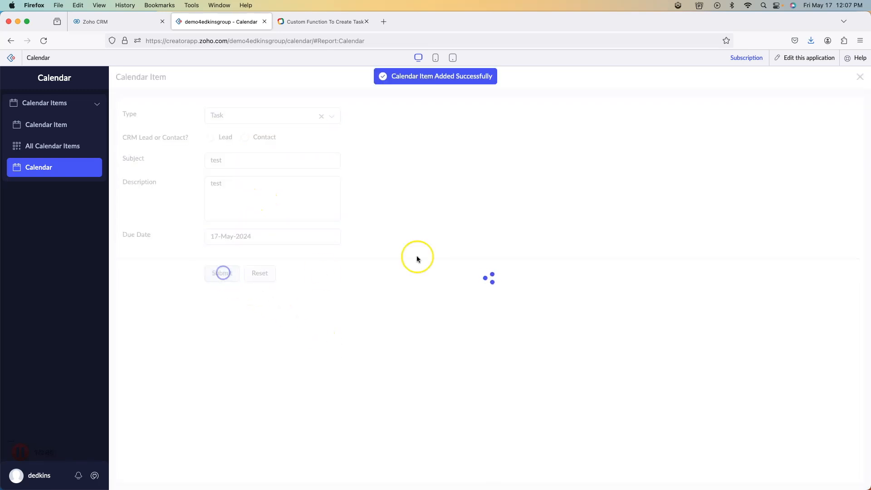
# Check the new task on the calendar and its start and end times in the All Calendar Items report
pyautogui.moveTo(687, 345)
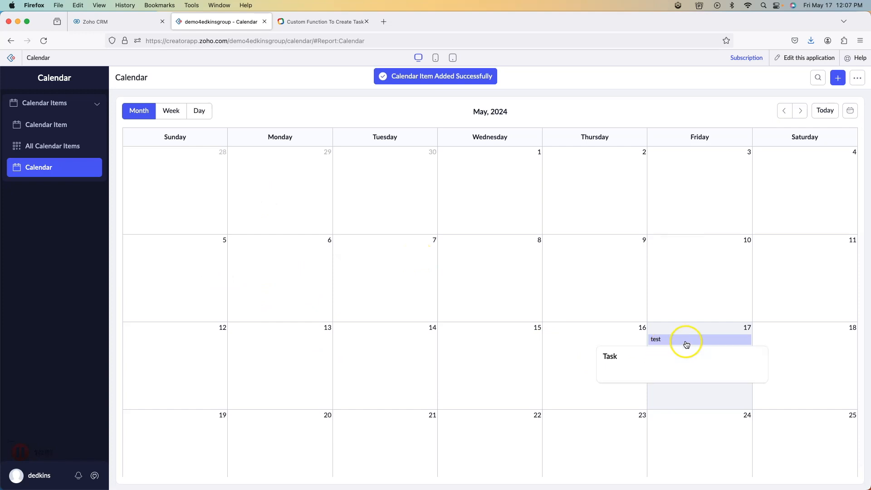
pyautogui.click(80, 154)
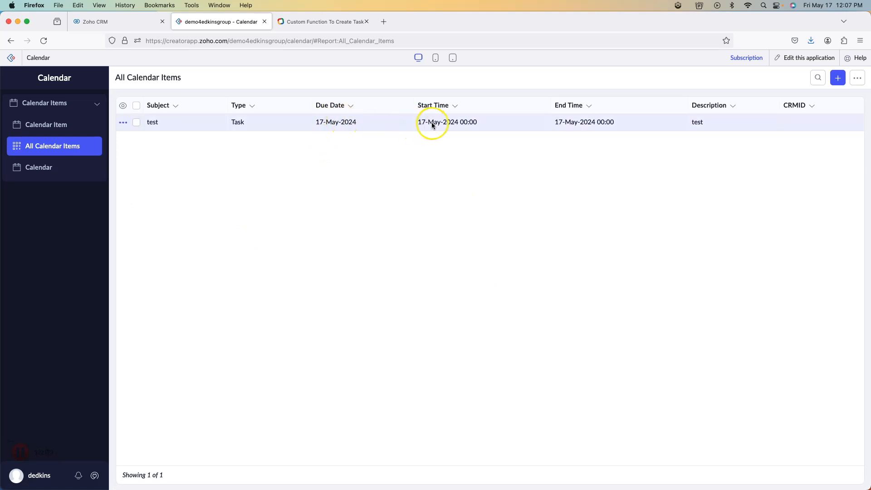
pyautogui.click(66, 168)
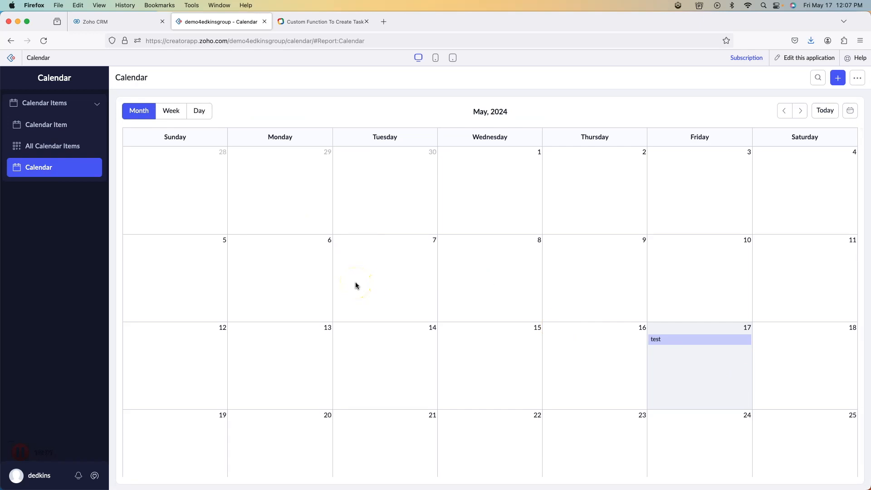
pyautogui.click(53, 141)
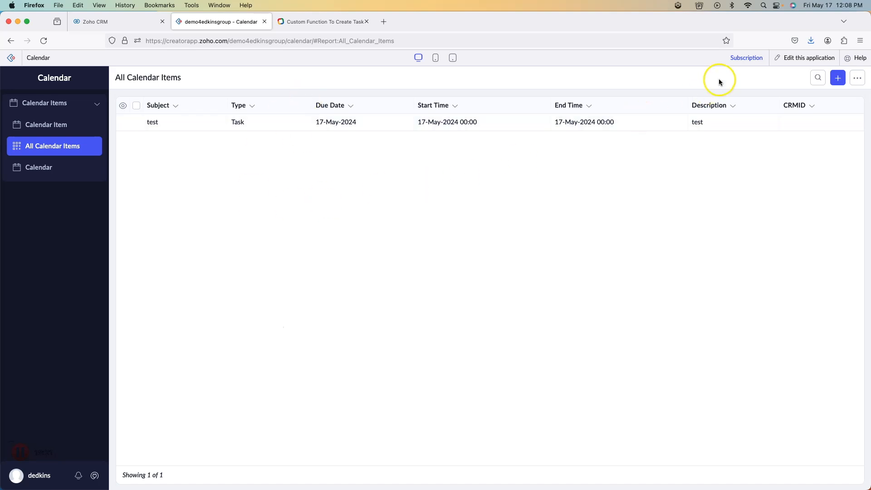
# Open the Deluge script of the "Update start and end based on due date" workflow for editing and add the comment "// add to crm"
pyautogui.click(790, 59)
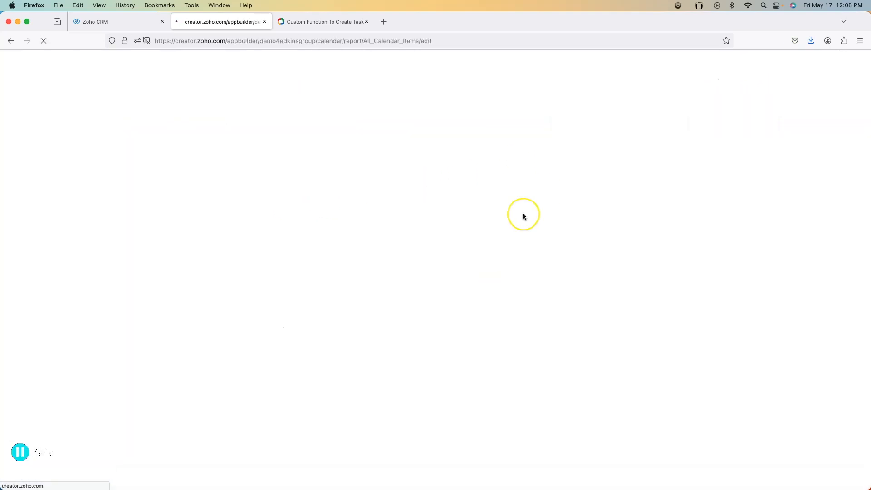
pyautogui.click(450, 66)
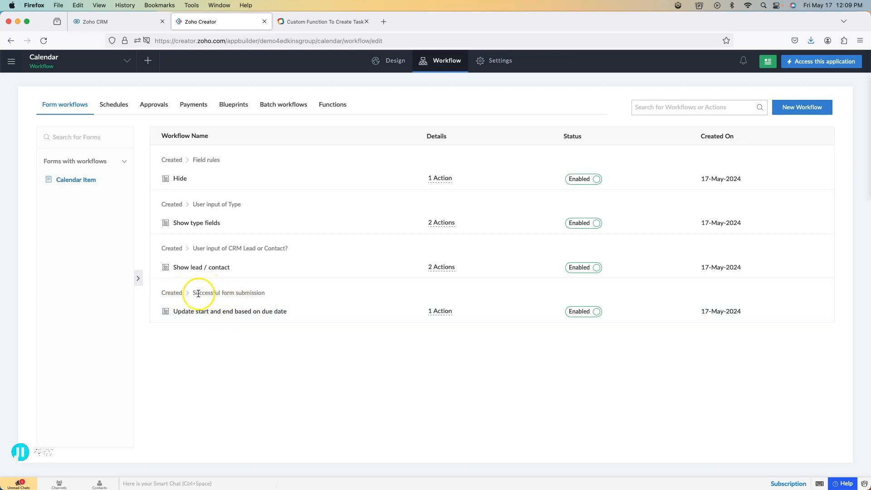
pyautogui.click(230, 310)
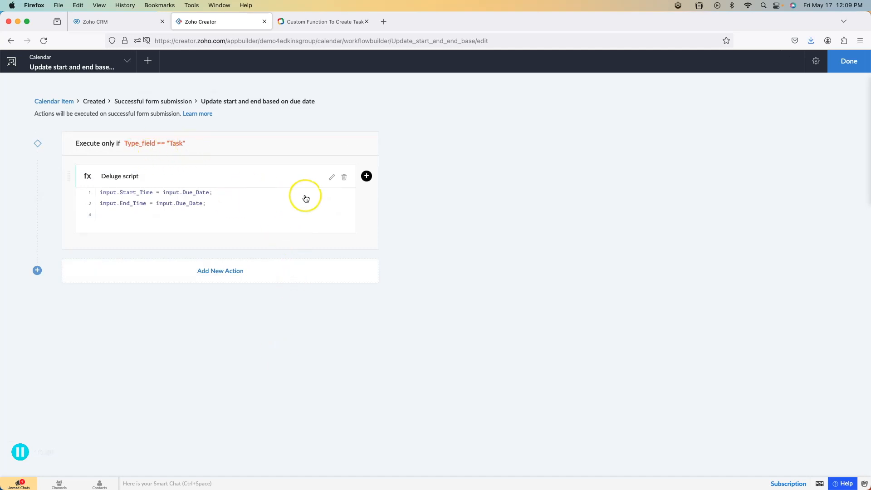
pyautogui.click(331, 177)
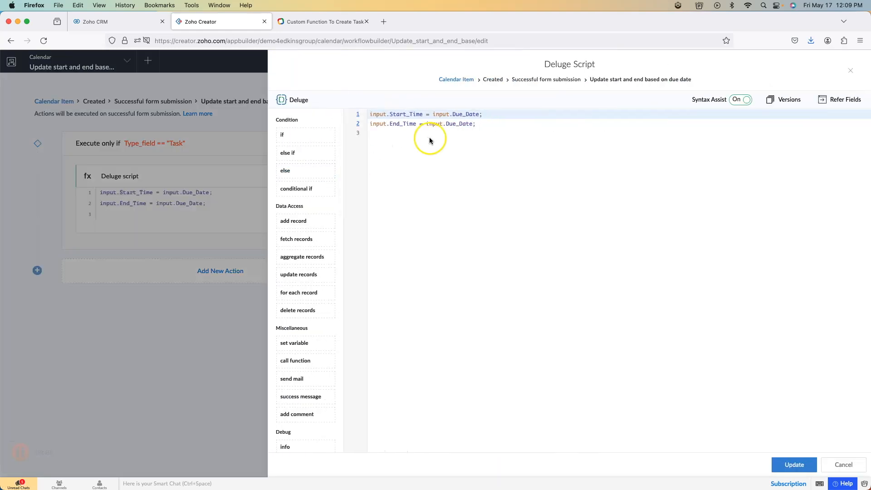
pyautogui.click(437, 140)
pyautogui.press('Return')
pyautogui.write('//')
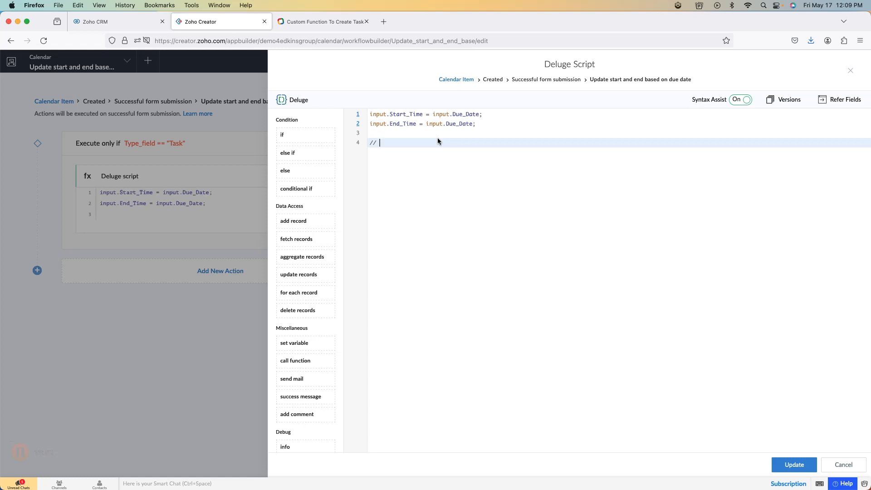
pyautogui.write('add to crm')
pyautogui.press('Return')
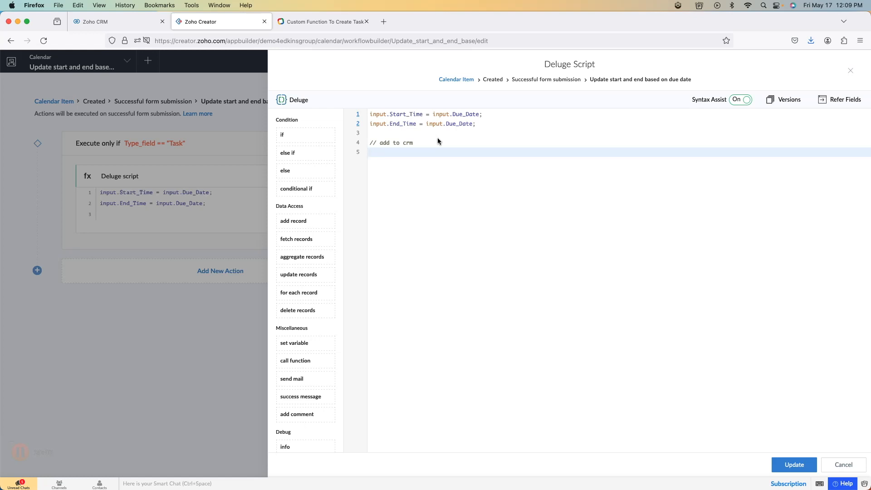
# Write an if block below the comment with the condition input.Lead != "" || input.Contact != ""
pyautogui.write('if(')
pyautogui.write('input.Lead')
pyautogui.write(' != ')
pyautogui.write('"" ')
pyautogui.write('|| ')
pyautogui.write('input.Contact')
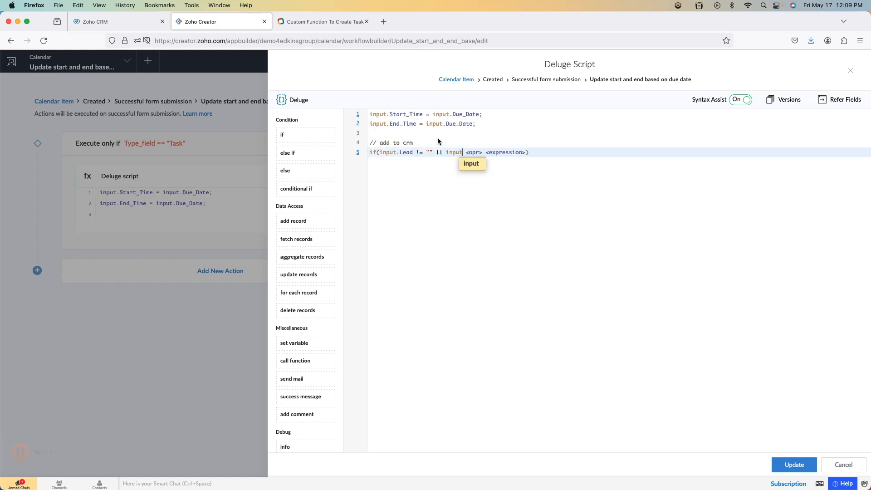
pyautogui.press('Return')
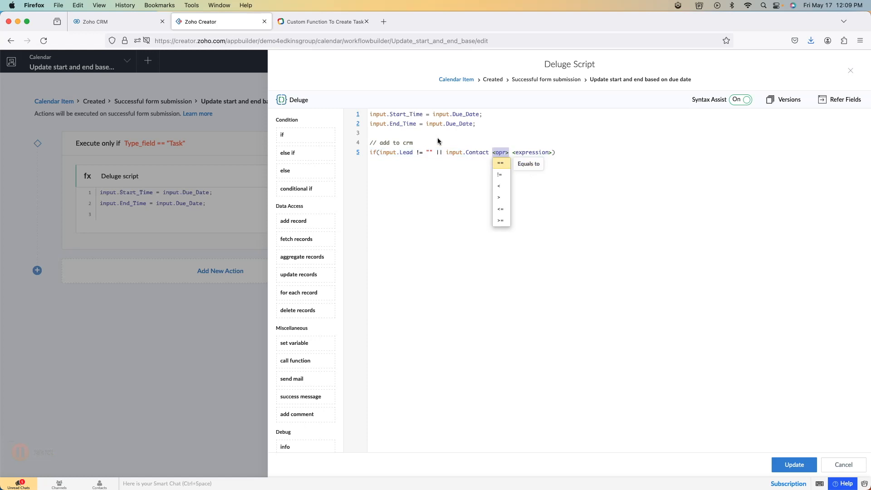
pyautogui.press('Down')
pyautogui.press('Return')
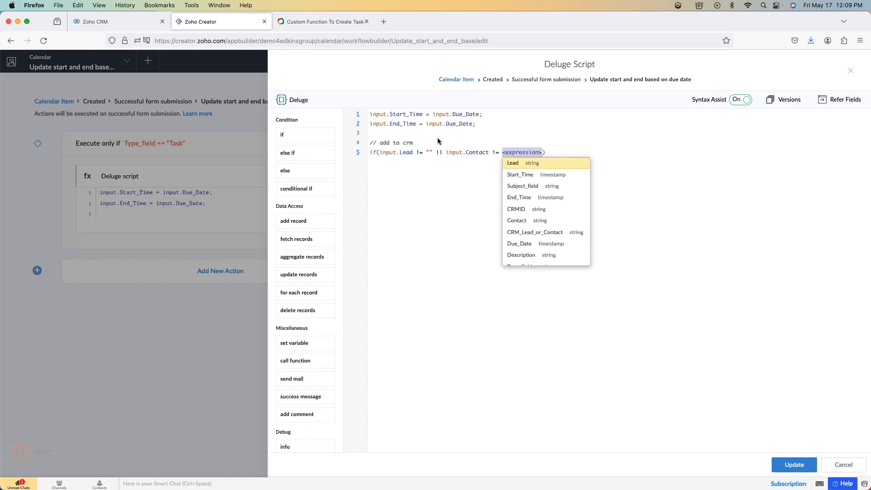
pyautogui.write('""')
pyautogui.click(522, 152)
pyautogui.press('Return')
pyautogui.write('{')
pyautogui.press('Return')
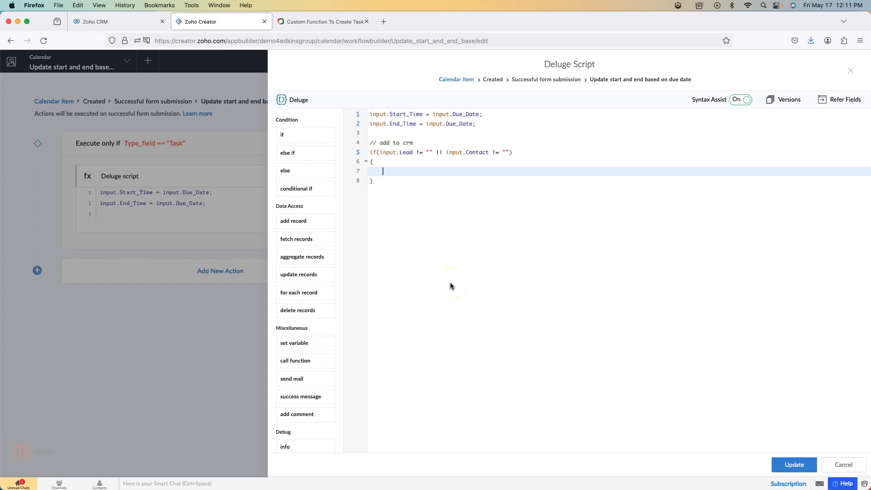
# Inside the if block, create the map with mp = Map(); and start an mp.put entry with the key "Subject"
pyautogui.write('mp = Map();')
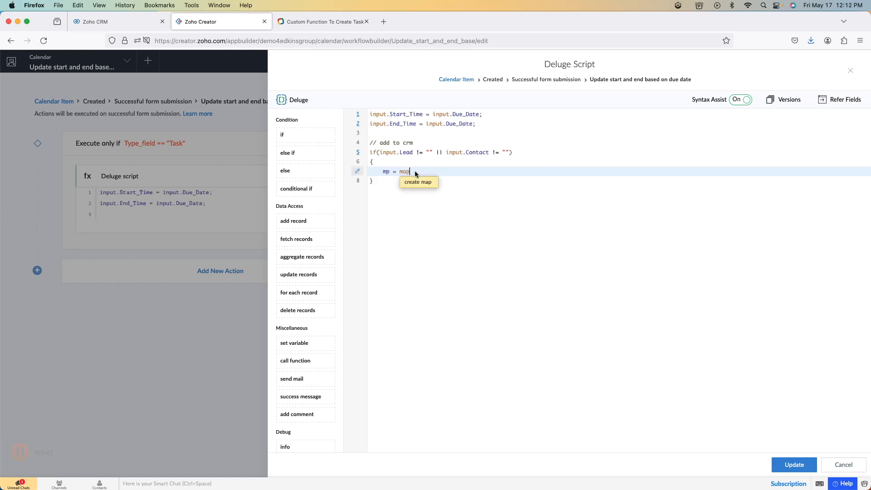
pyautogui.press('Return')
pyautogui.write('mp.put')
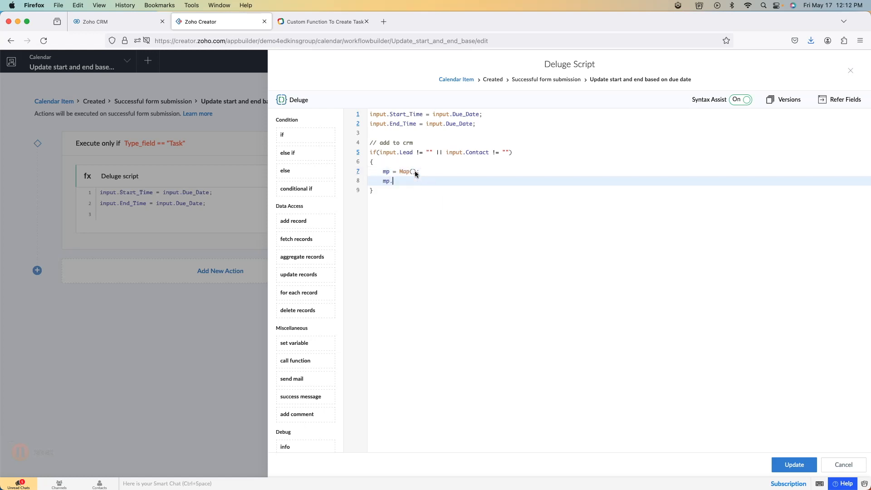
pyautogui.write('("')
pyautogui.click(397, 181)
pyautogui.click(420, 179)
pyautogui.write('Subject')
pyautogui.click(438, 181)
# Switch to Zoho CRM and look up the API names of the Tasks module's fields in the developer settings
pyautogui.click(116, 16)
pyautogui.click(808, 62)
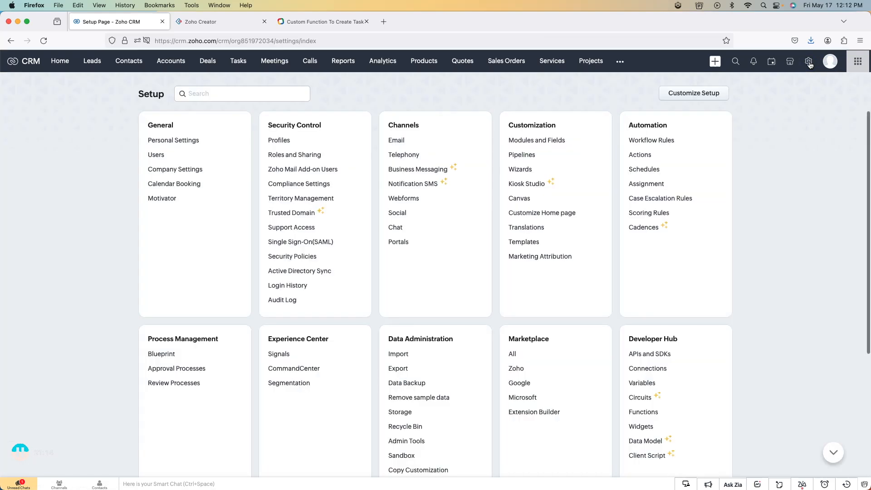
pyautogui.click(644, 354)
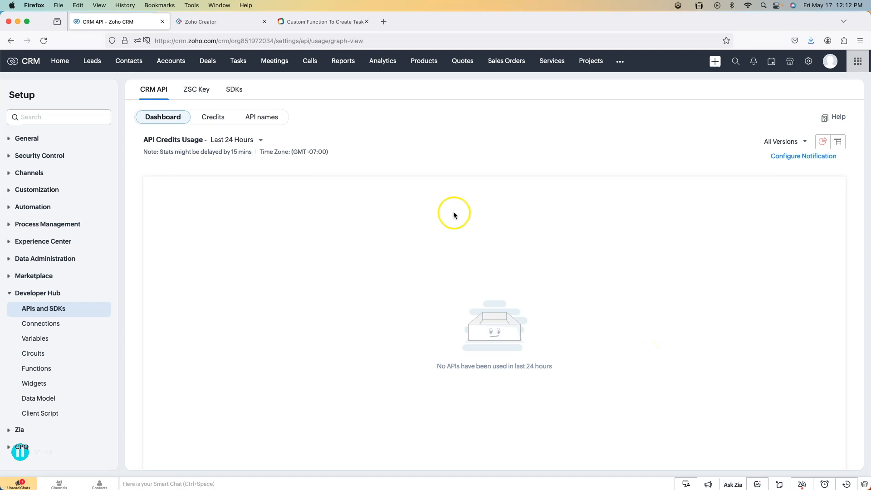
pyautogui.click(262, 118)
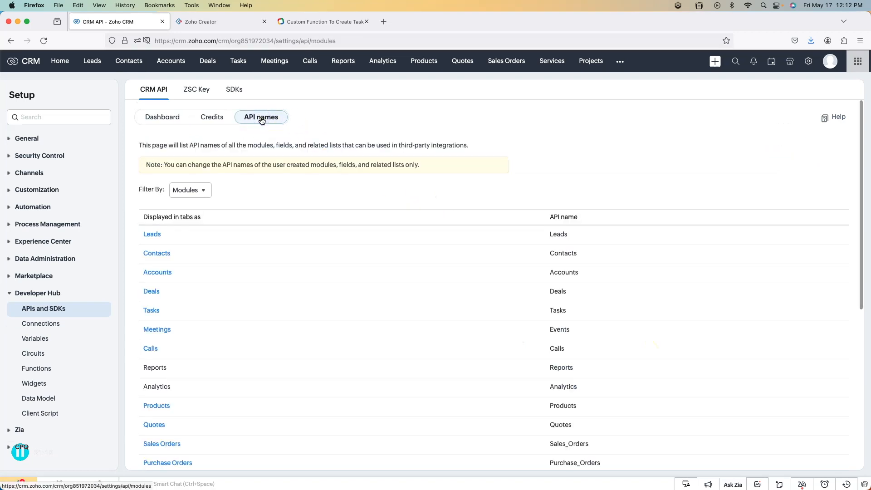
pyautogui.click(152, 312)
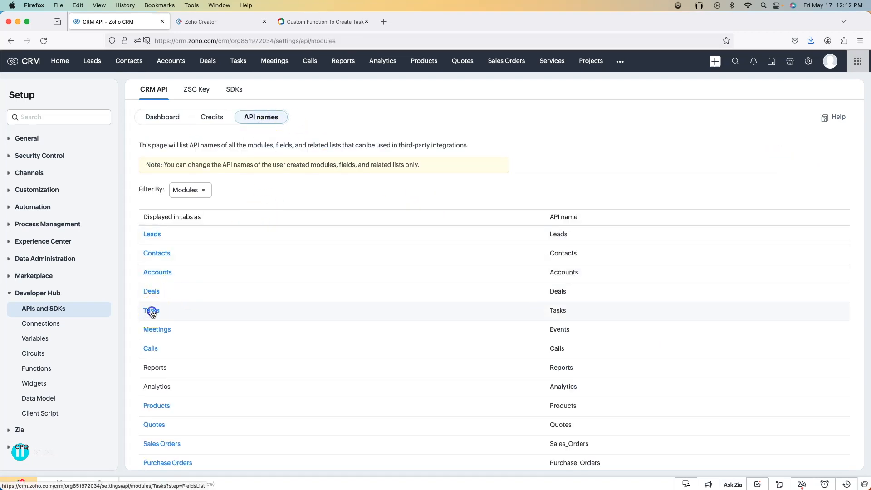
pyautogui.scroll(-1, 388, 304)
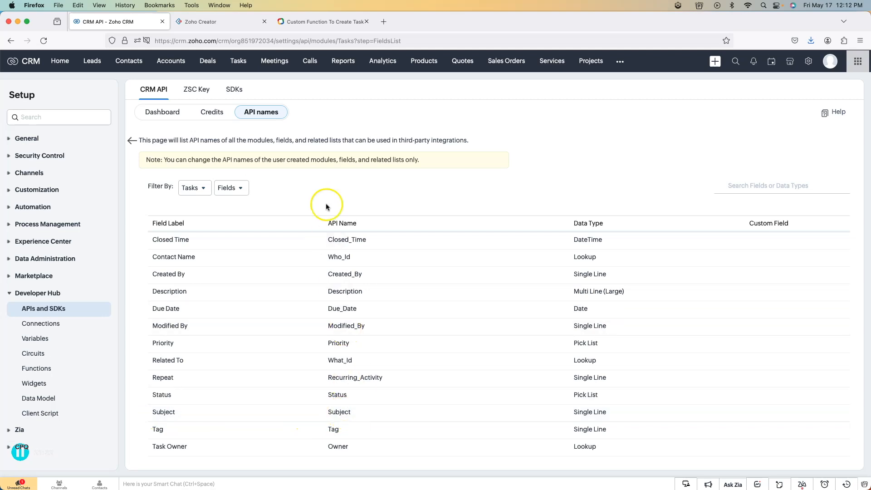
# Switch back to the Zoho Creator script and complete the "Subject" entry with the value input.Subject_field
pyautogui.click(215, 23)
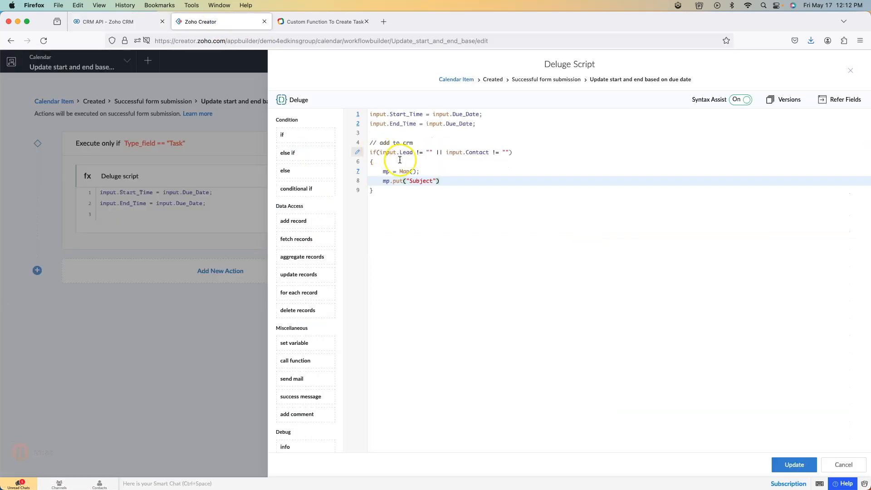
pyautogui.click(436, 181)
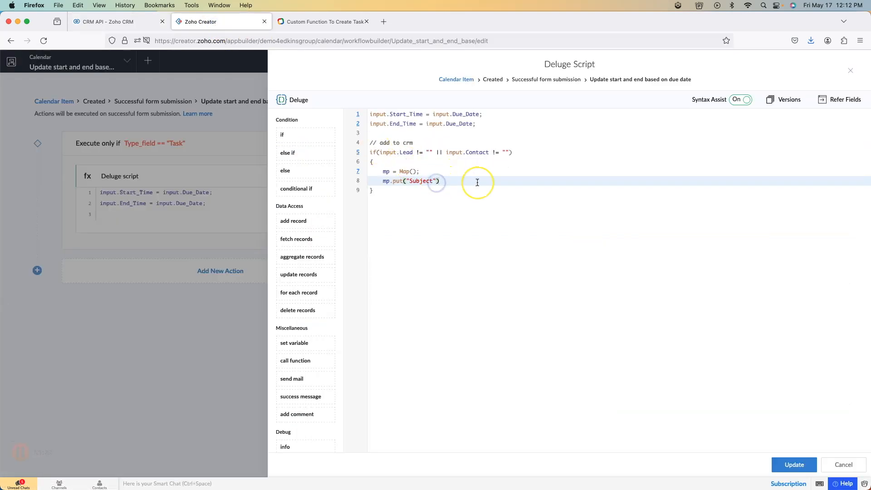
pyautogui.write(',input')
pyautogui.write('.su')
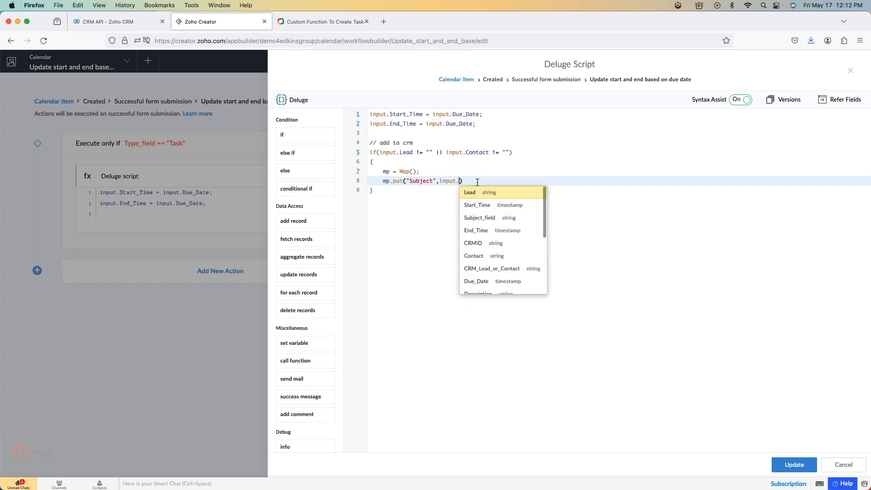
pyautogui.press('Return')
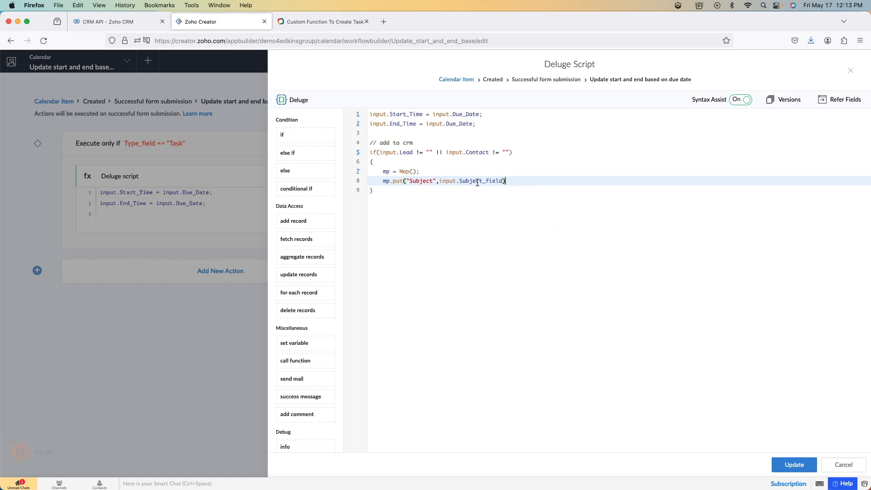
pyautogui.write(');')
# Add a map entry on the following line with the key "Description" and the value input.Description
pyautogui.press('Return')
pyautogui.write('mp.p')
pyautogui.press('Return')
pyautogui.write('Description",input.D')
pyautogui.press('Return')
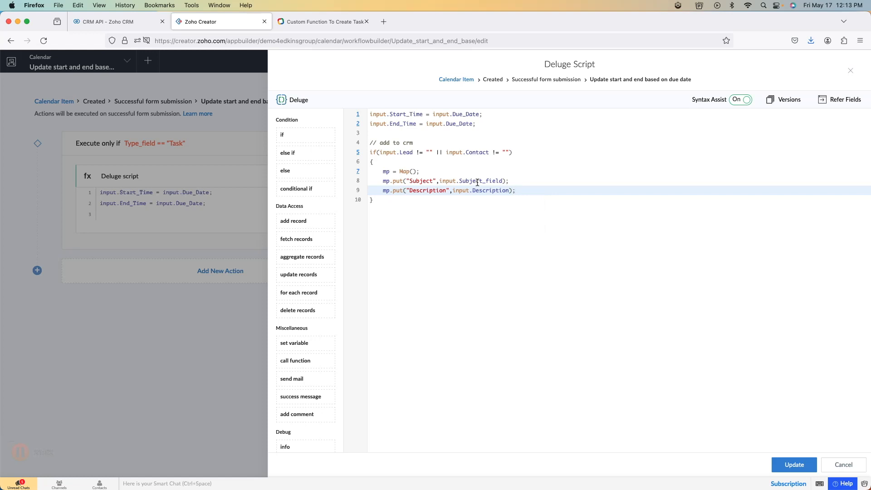
# Check the due date's API name in Zoho CRM and add mp.put("Due_Date",input.Due_Date); to the Zoho Creator script
pyautogui.click(108, 21)
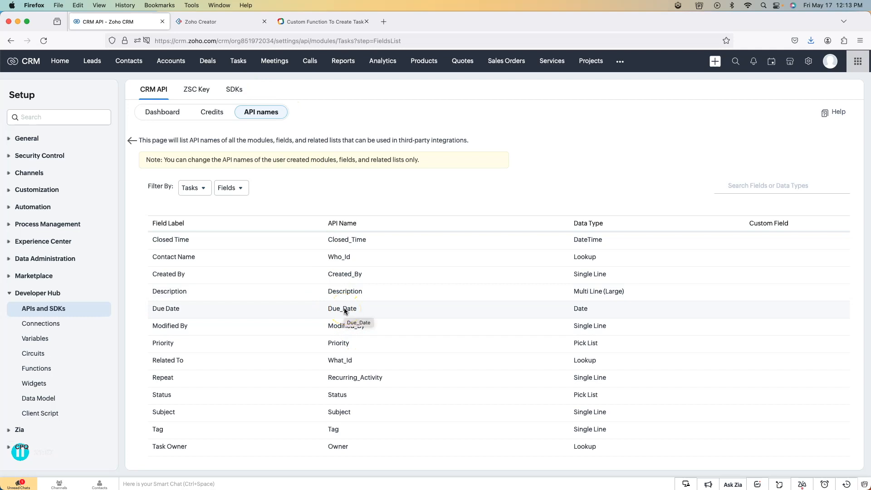
pyautogui.click(219, 21)
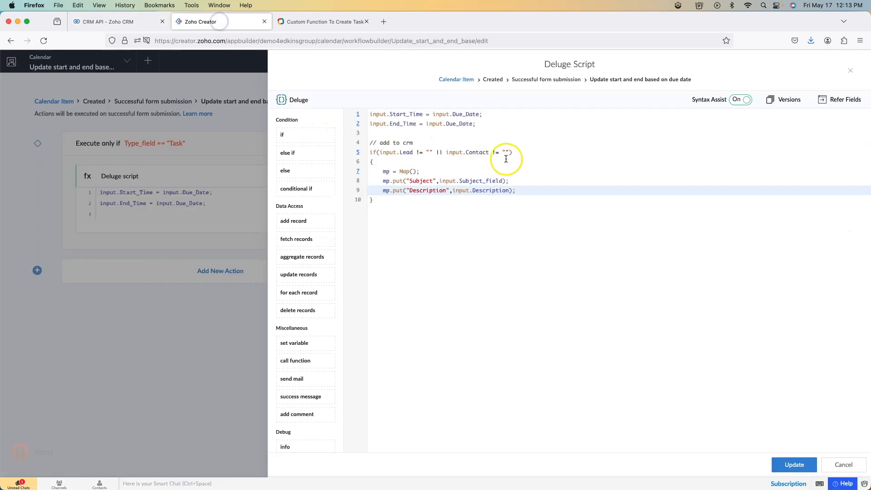
pyautogui.press('Return')
pyautogui.write('mp.put("Due_Date",input.Due_Date);')
pyautogui.press('Return')
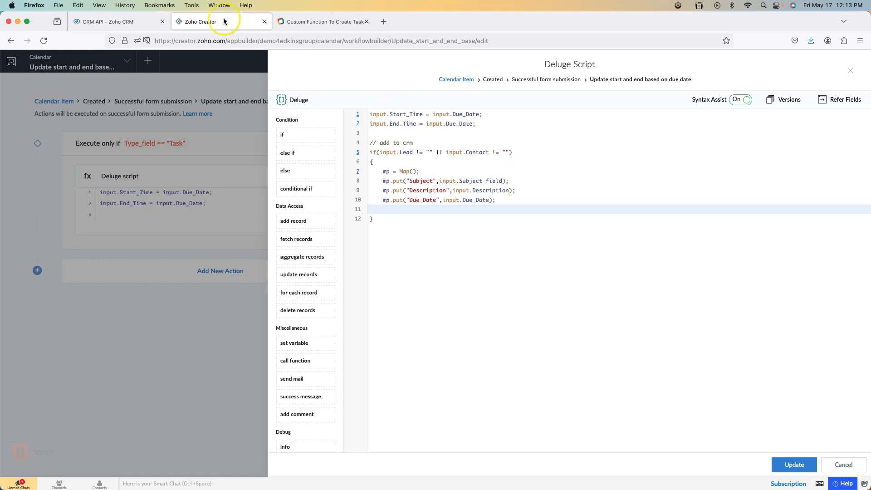
# Examine the contact and related-to API names in Zoho CRM and the $se_module line in the help forum's task-creation sample code
pyautogui.click(113, 26)
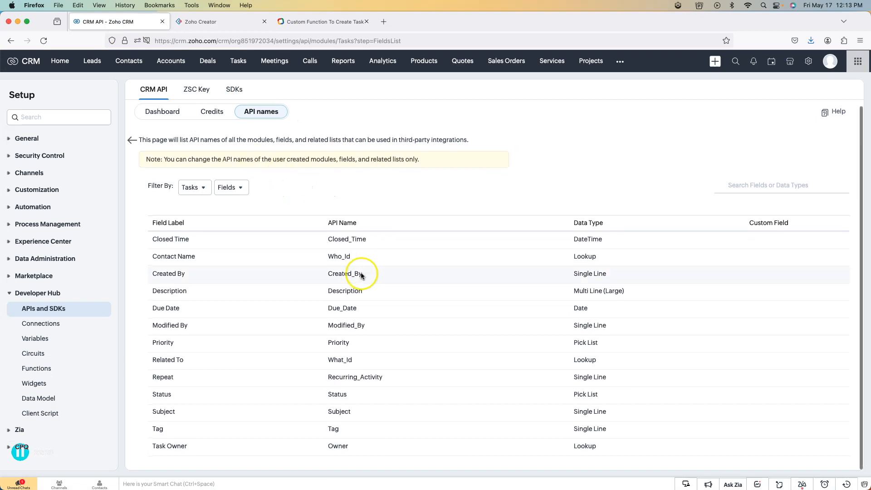
pyautogui.moveTo(352, 257)
pyautogui.mouseDown()
pyautogui.moveTo(330, 258)
pyautogui.moveTo(352, 257)
pyautogui.mouseUp()
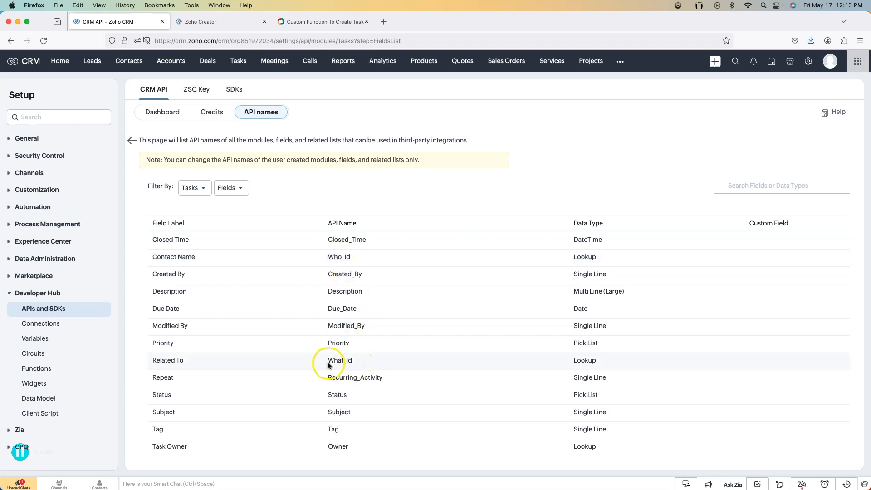
pyautogui.moveTo(326, 361); pyautogui.dragTo(356, 361)
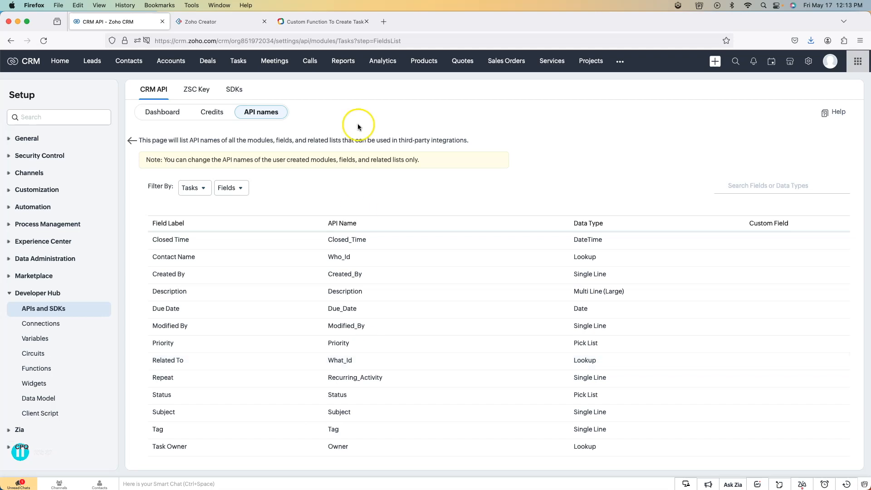
pyautogui.click(323, 21)
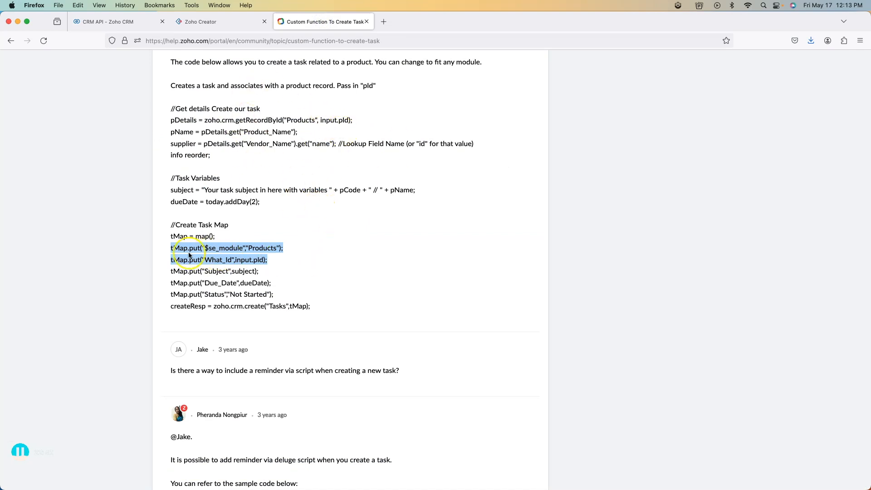
pyautogui.click(232, 249)
pyautogui.doubleClick(231, 250)
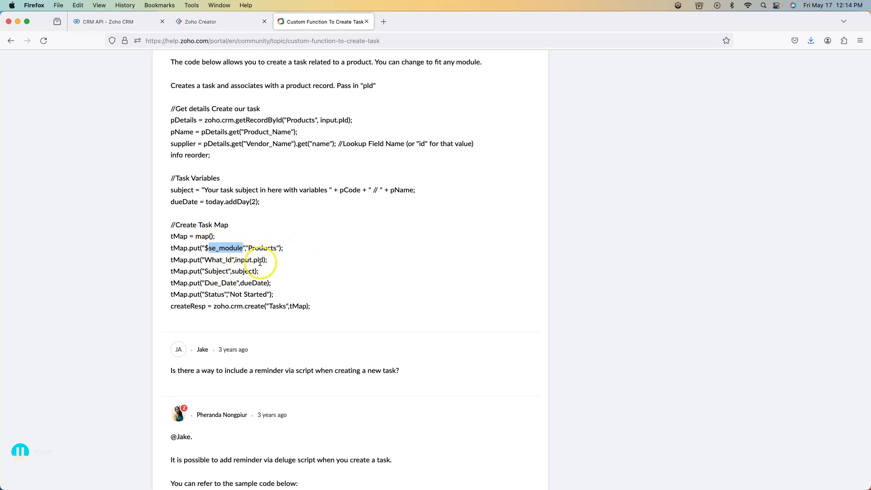
# Return to the Zoho Creator script and add a nested if block below the Due_Date line with the condition input.Lead != ""
pyautogui.click(120, 21)
pyautogui.click(227, 23)
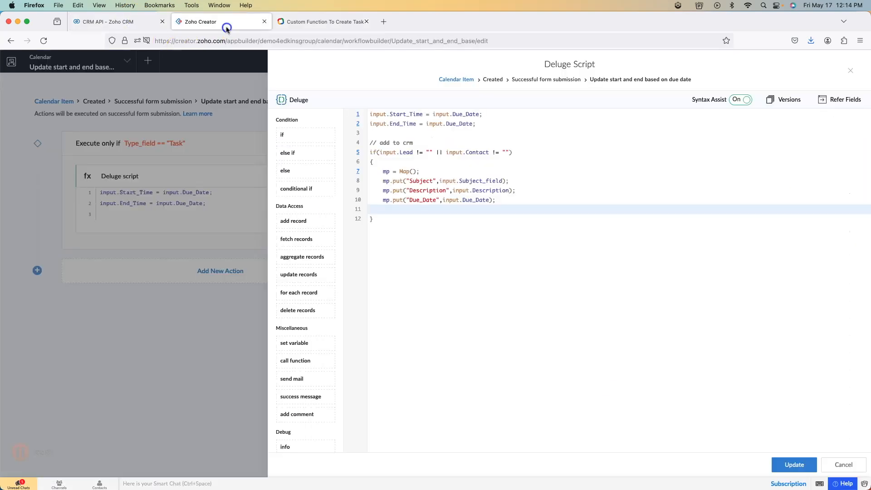
pyautogui.write('if(input.Lead ! =')
pyautogui.press('BackSpace')
pyautogui.press('BackSpace')
pyautogui.write('= "')
pyautogui.press('Return')
pyautogui.write('{')
pyautogui.press('Return')
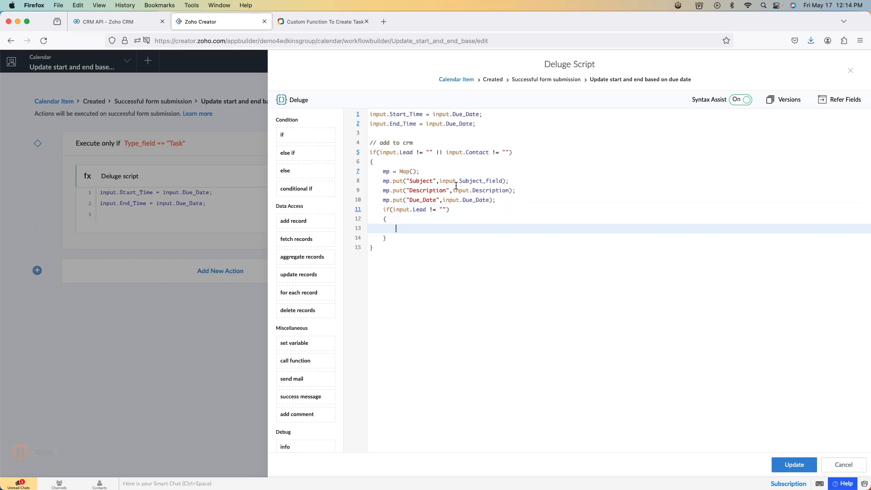
# Inside the Lead block, add mp.put("Who_Id",input.Lead);, copying the Contact Name field's API name from Zoho CRM
pyautogui.write('mp.put("Who_Id')
pyautogui.click(113, 21)
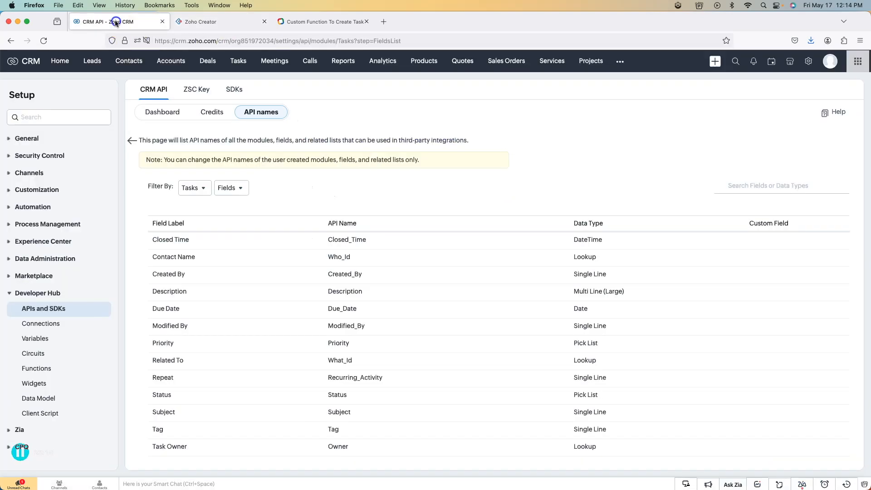
pyautogui.click(229, 23)
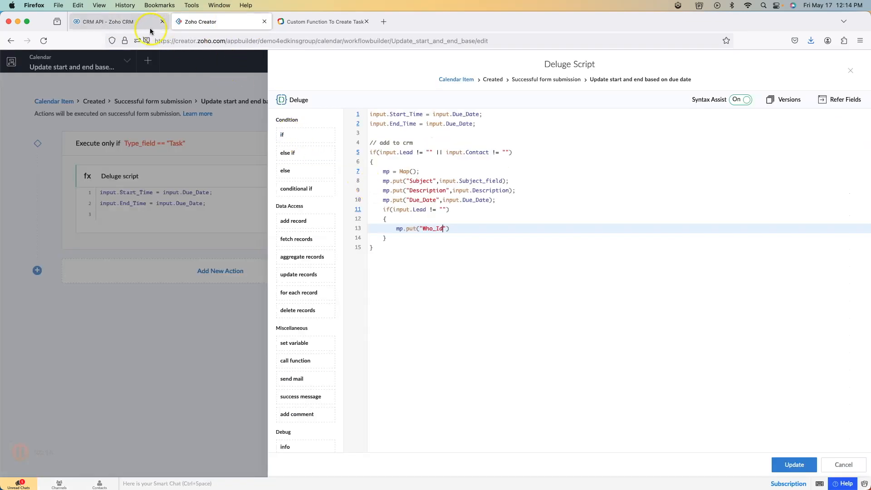
pyautogui.click(106, 21)
pyautogui.doubleClick(331, 256)
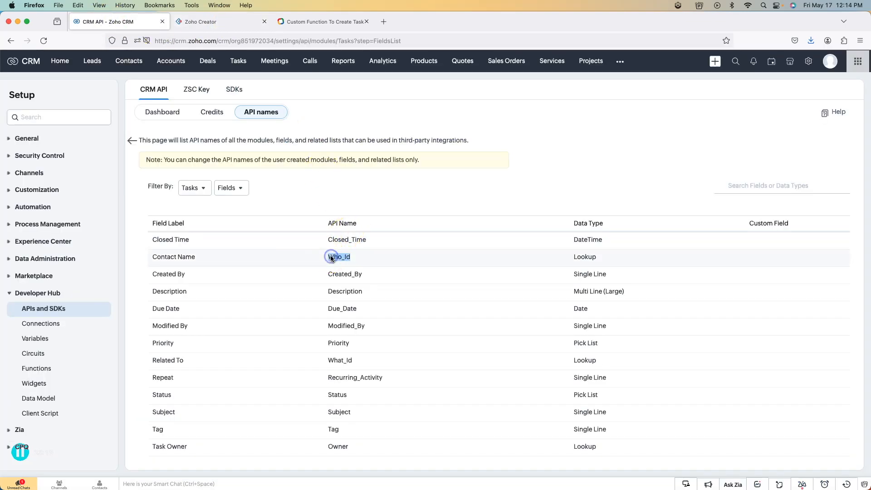
pyautogui.press('super+c')
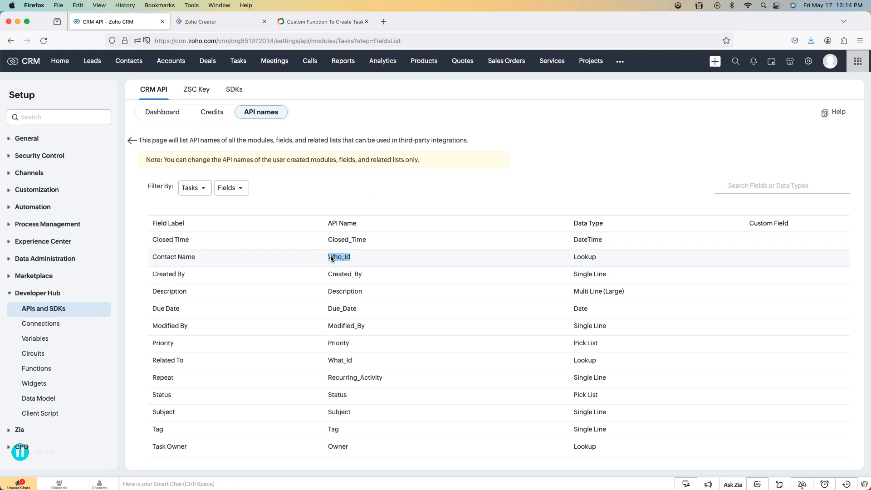
pyautogui.click(229, 22)
pyautogui.doubleClick(428, 229)
pyautogui.press('super+v')
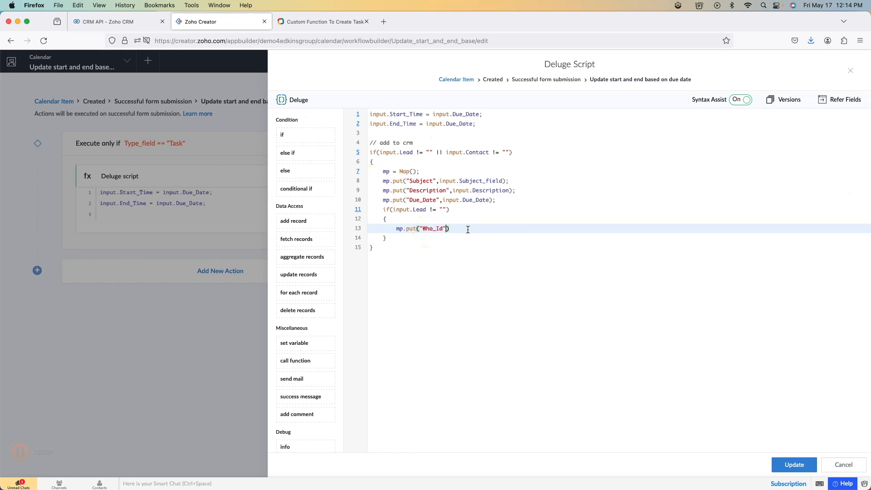
pyautogui.write(',input.Lea')
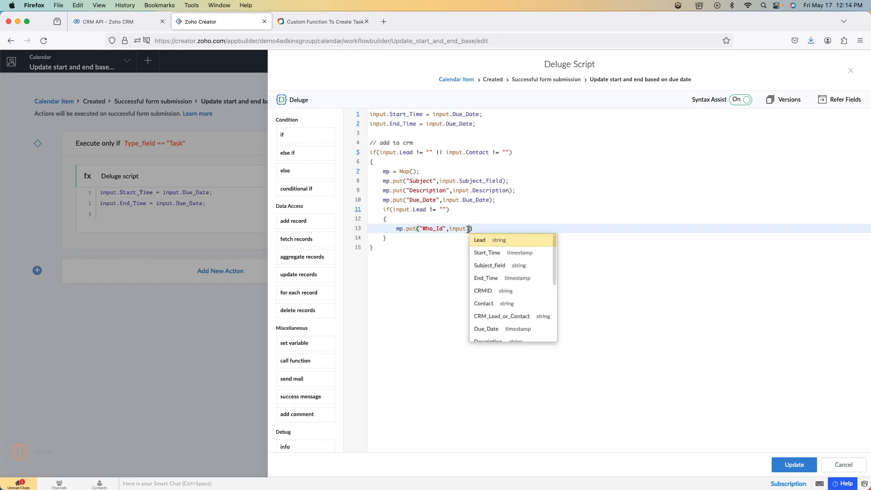
pyautogui.write('d')
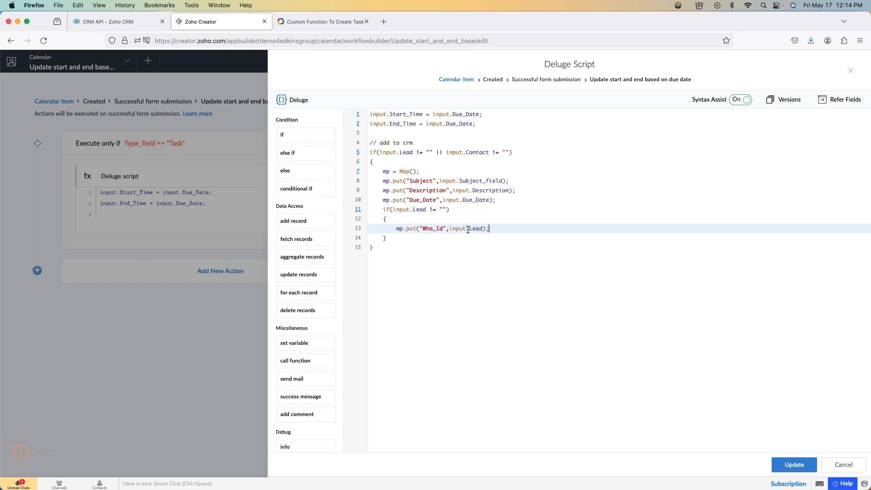
# Add a second nested if block after the Lead block with the condition input.Contact != ""
pyautogui.click(427, 240)
pyautogui.press('Return')
pyautogui.write('if(input.')
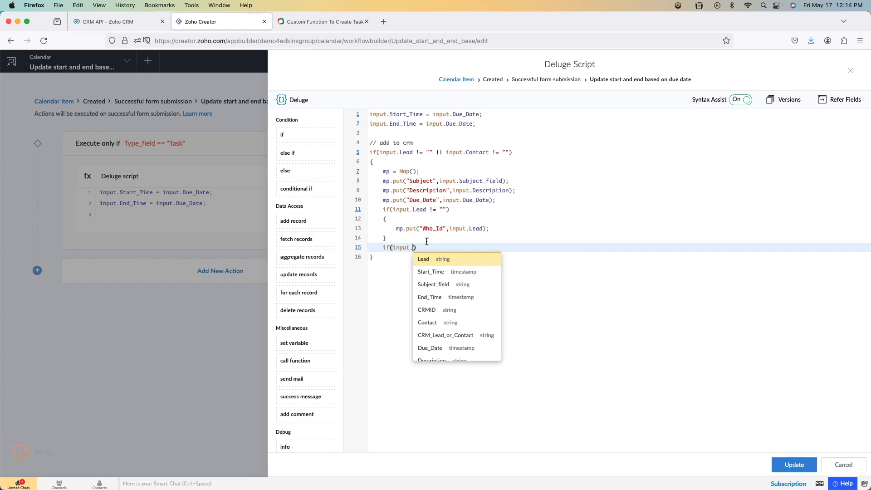
pyautogui.write('Contact !')
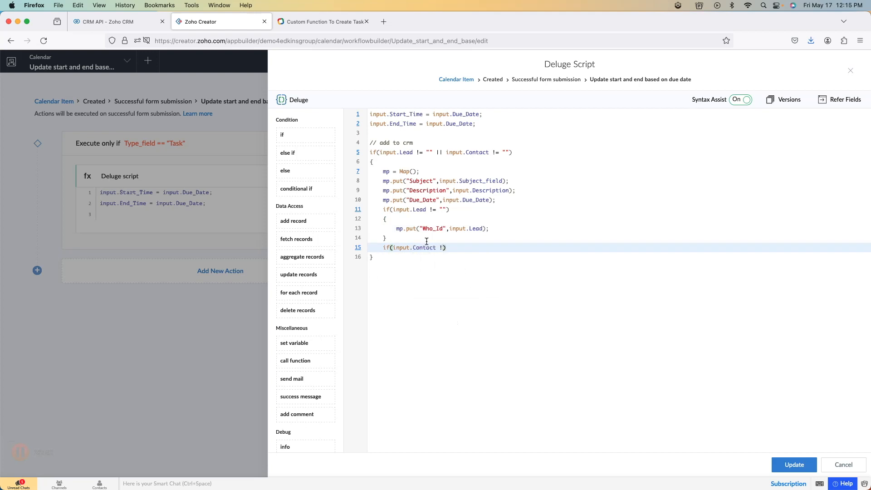
pyautogui.write('= ""')
pyautogui.press('Return')
pyautogui.write('{')
pyautogui.press('Return')
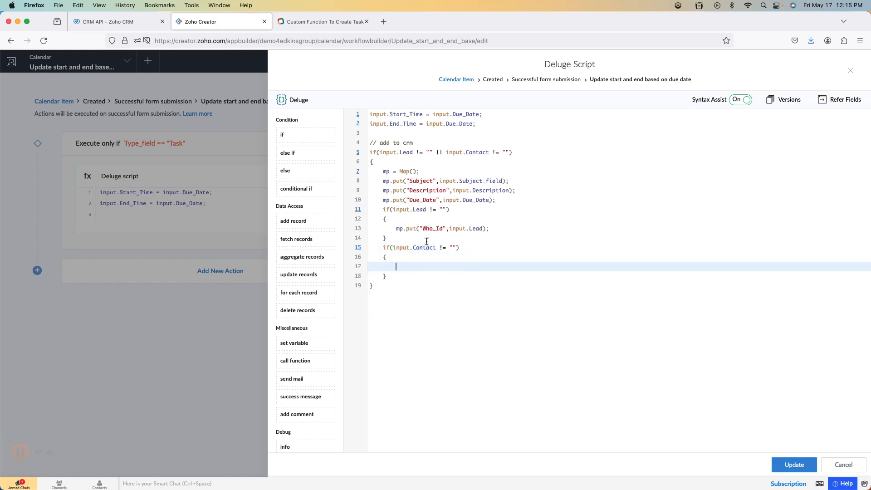
# Inside the Contact block, add mp.put("se_module","Contacts");, copying the key se_module from the help forum's sample code
pyautogui.write('mp.put("')
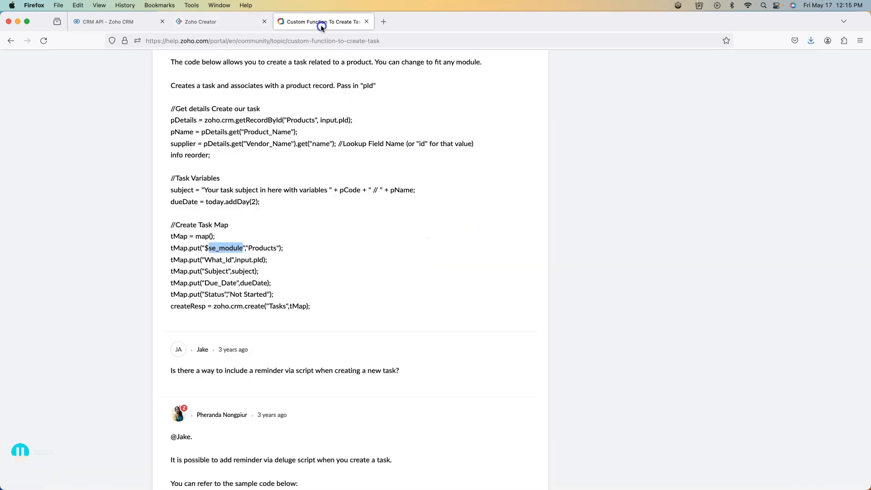
pyautogui.click(320, 22)
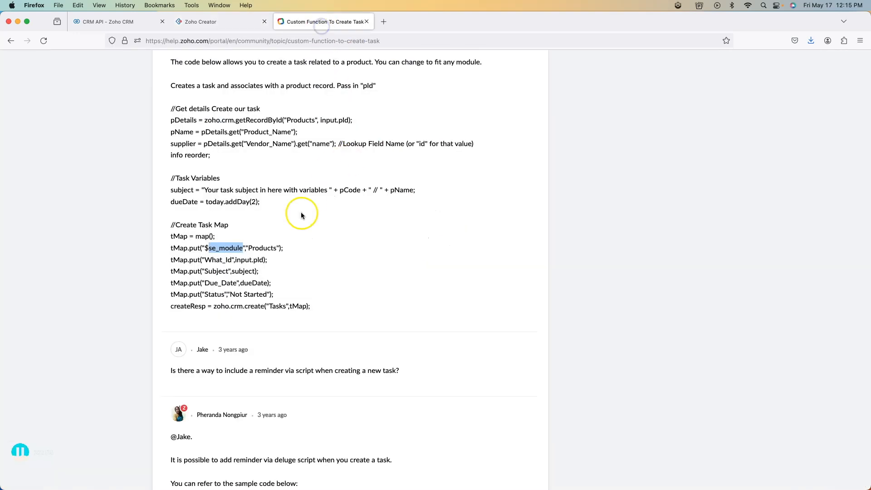
pyautogui.rightClick(219, 244)
pyautogui.click(236, 253)
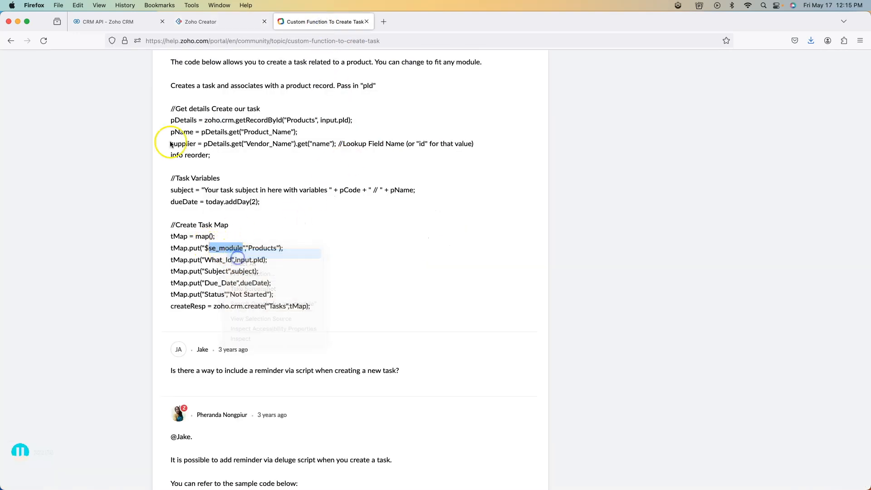
pyautogui.click(115, 25)
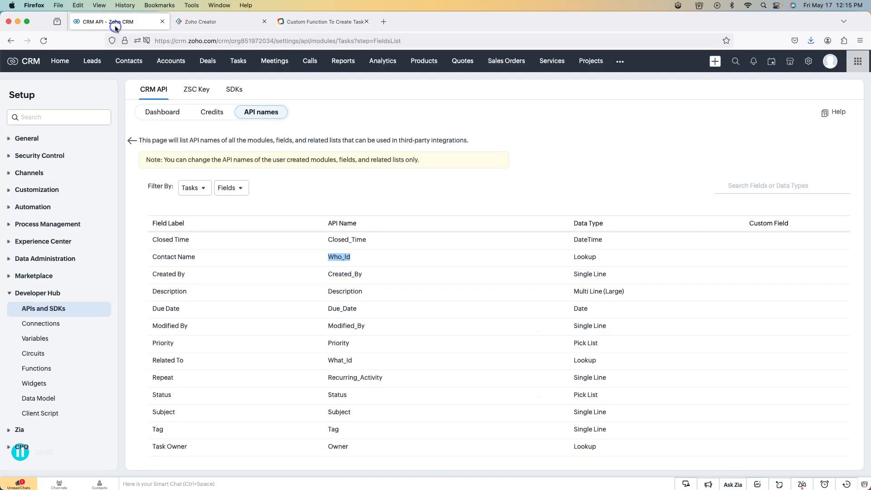
pyautogui.click(209, 21)
pyautogui.press('super+v')
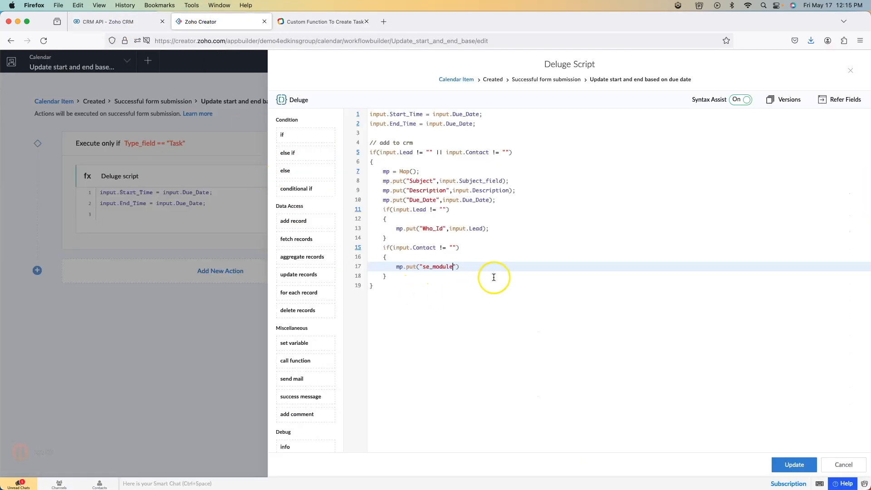
pyautogui.press('Right')
pyautogui.write(',"Contacts");')
# Below the se_module line, add mp.put("What_Id",input.Contact);, checking the Related To field's API name in Zoho CRM
pyautogui.press('Return')
pyautogui.write('mp.put("')
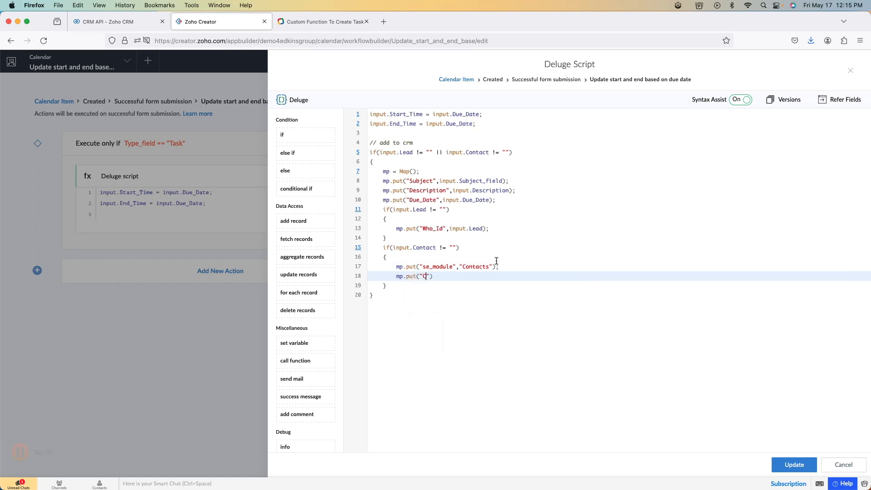
pyautogui.write('What_Id')
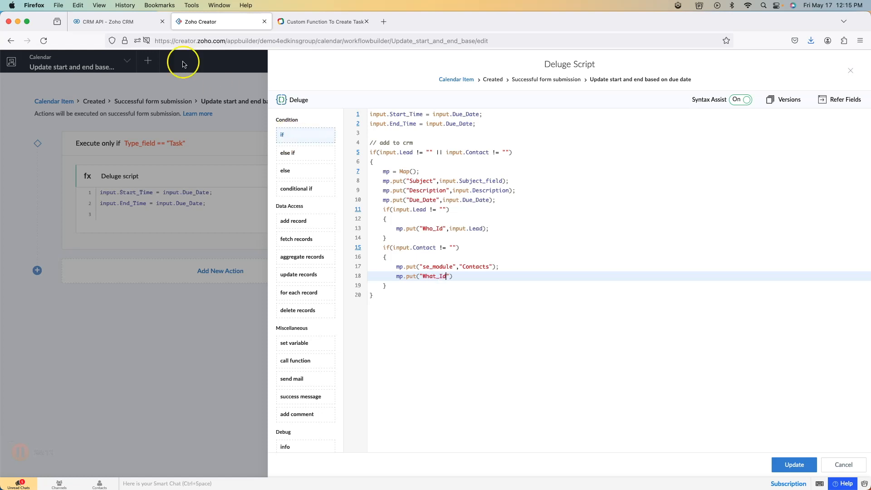
pyautogui.click(114, 23)
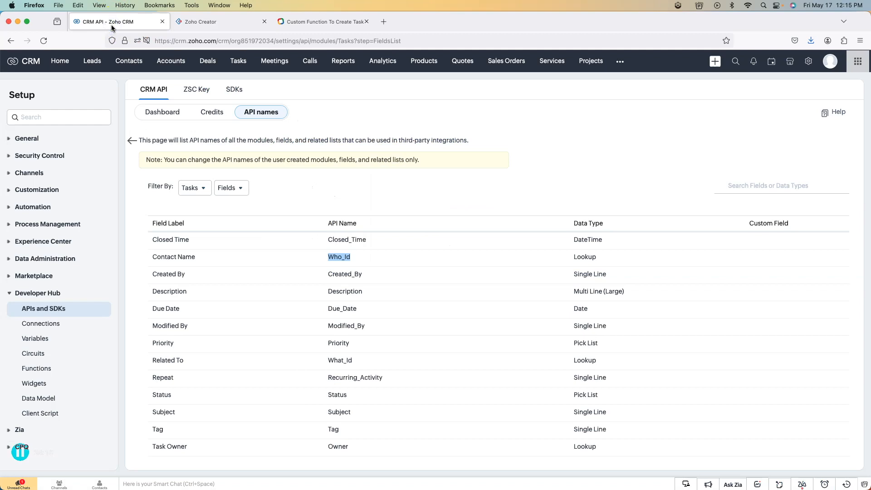
pyautogui.click(193, 23)
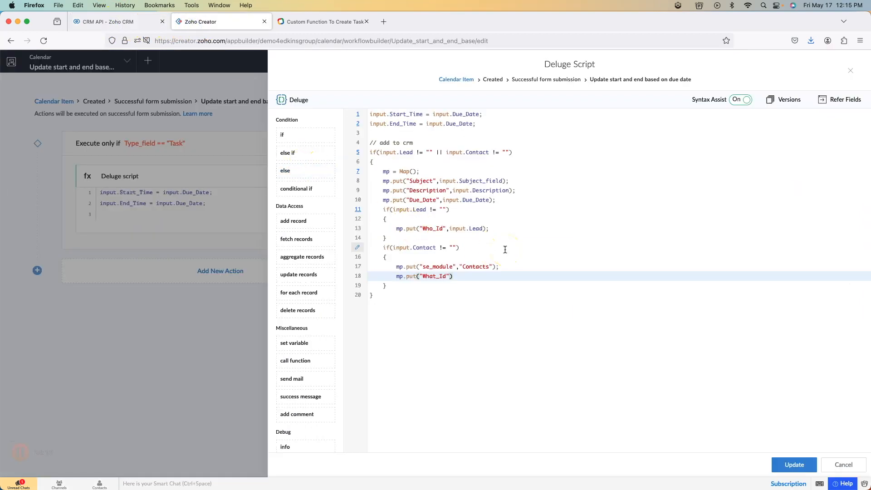
pyautogui.write('Contact')
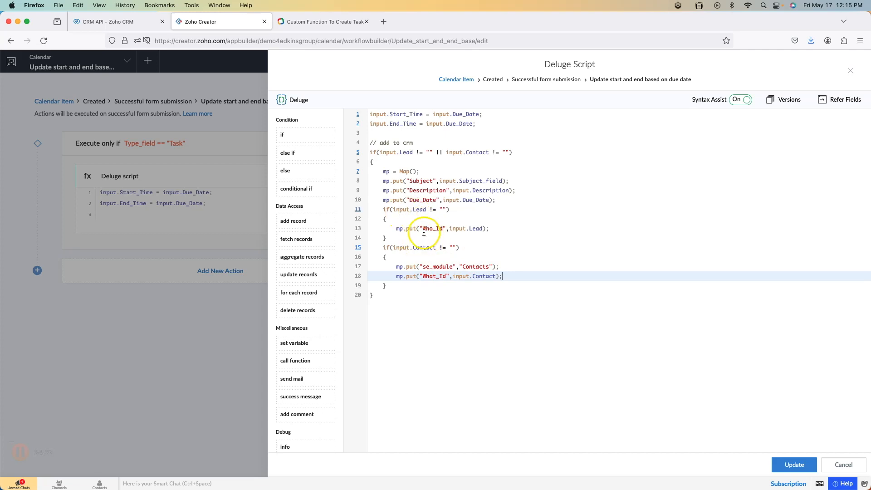
# Turn the Contact condition into an else if, and below its block add resp = zoho.crm.createRecord("Tasks", mp);
pyautogui.click(383, 247)
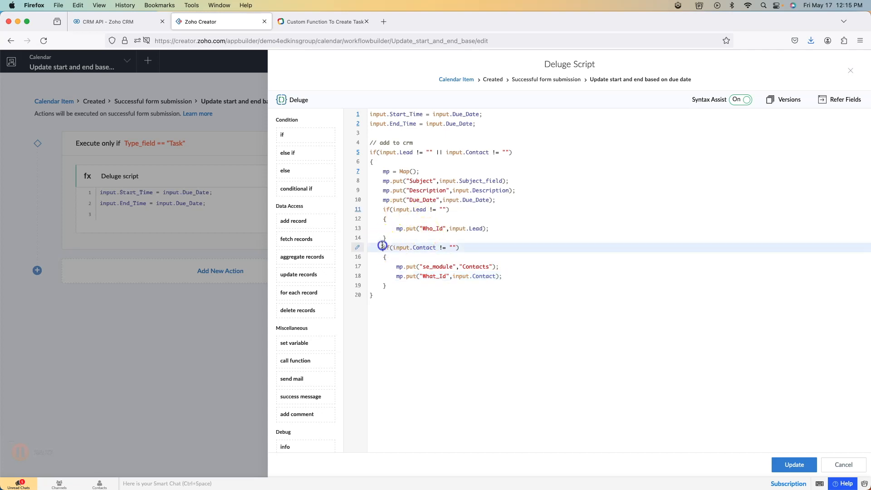
pyautogui.write('else')
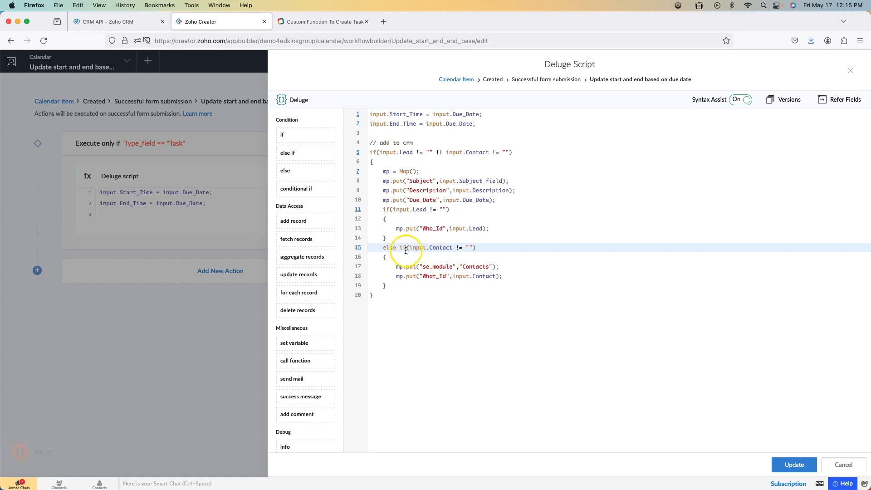
pyautogui.click(417, 285)
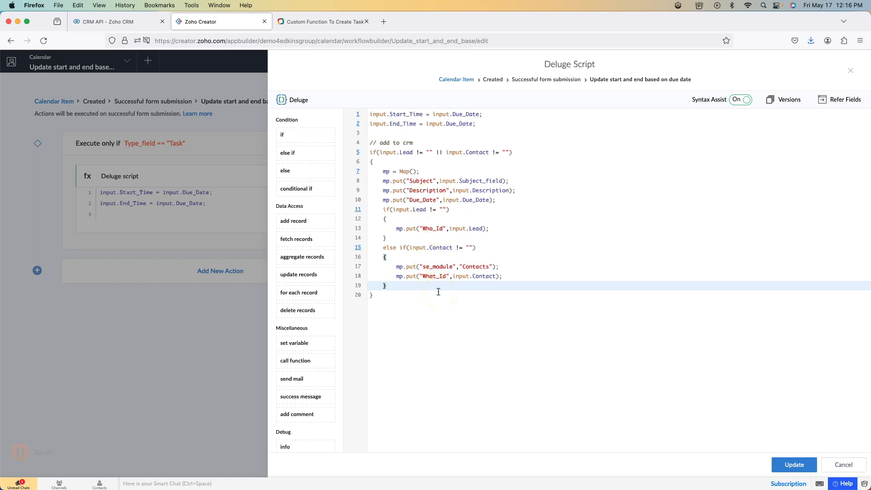
pyautogui.press('Return')
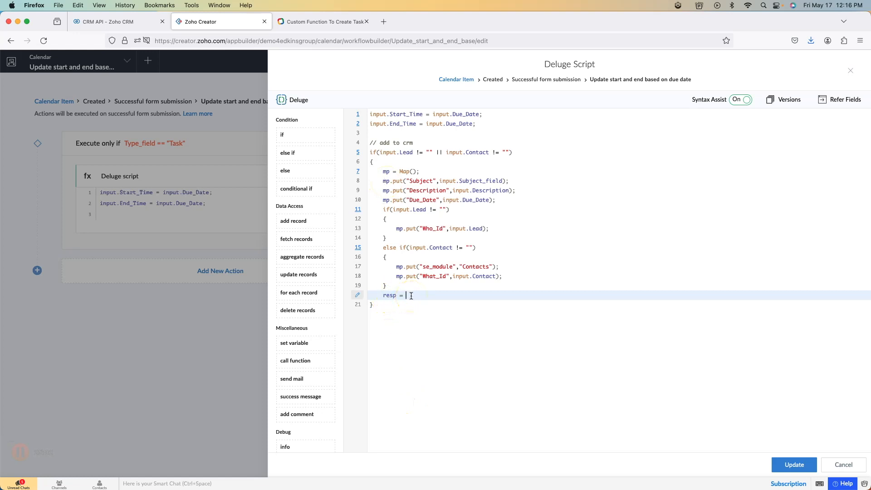
pyautogui.write('zoho.crm.')
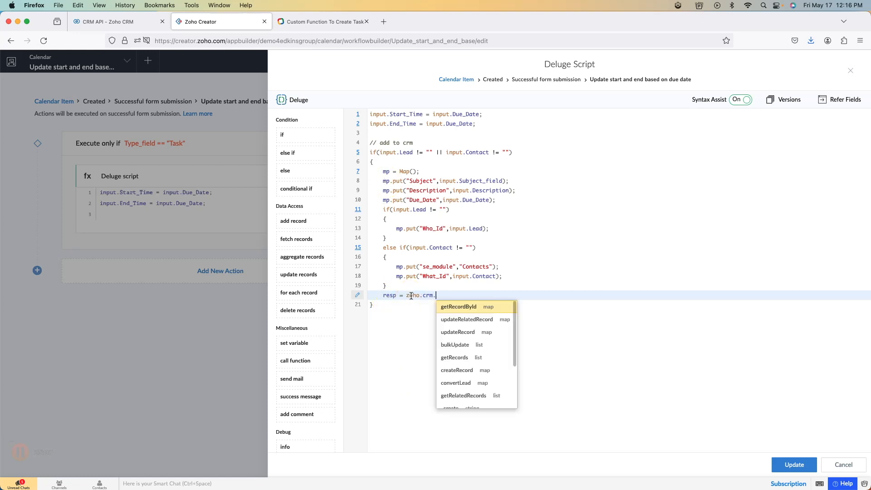
pyautogui.write('createR')
pyautogui.press('Return')
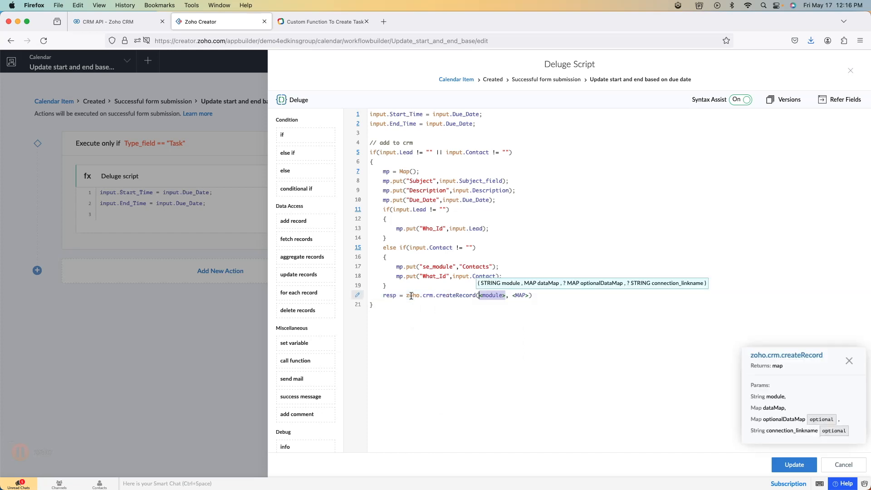
pyautogui.write('Tasks')
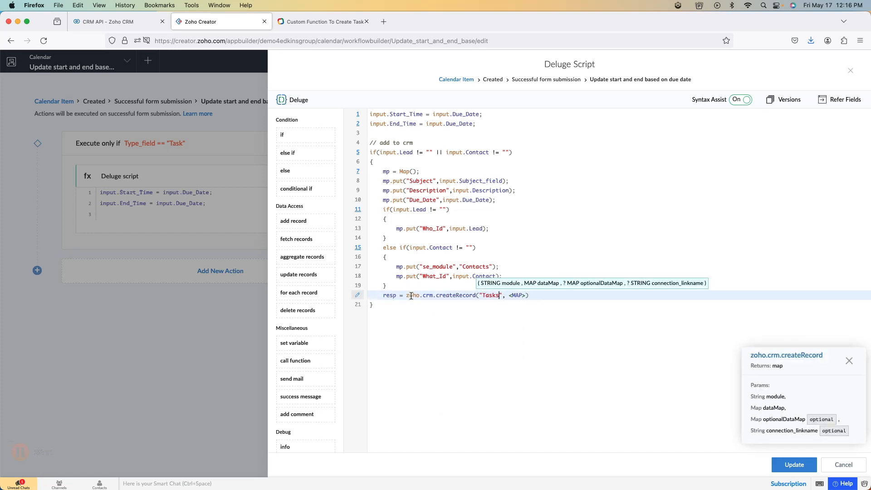
pyautogui.click(516, 295)
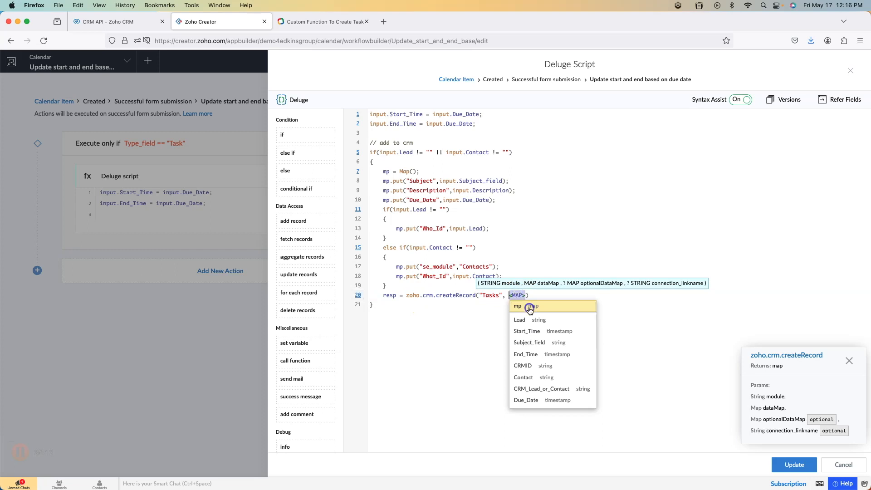
pyautogui.click(526, 305)
pyautogui.click(533, 295)
pyautogui.write(';')
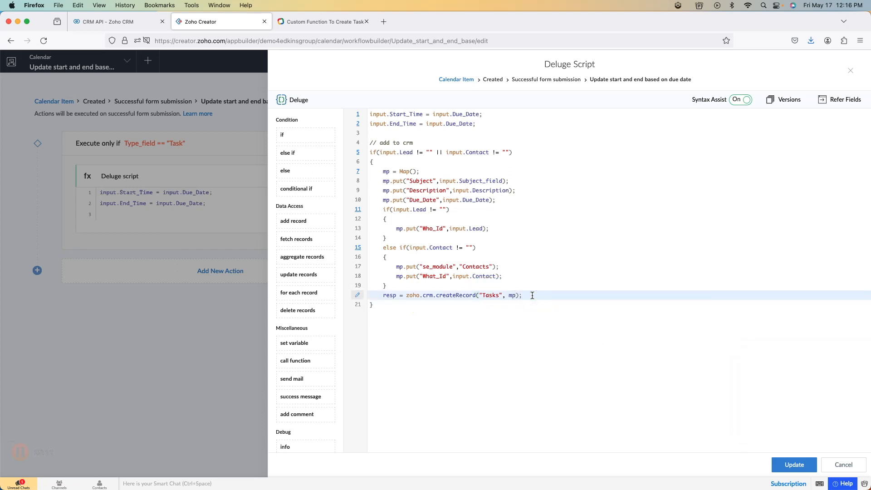
# Add info resp; below the createRecord line and save the Deluge script
pyautogui.press('Return')
pyautogui.write('info resp;')
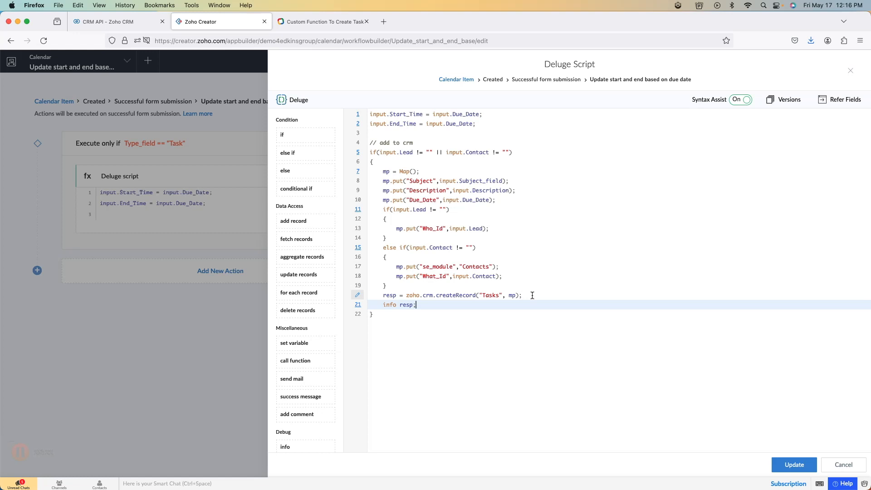
pyautogui.click(789, 465)
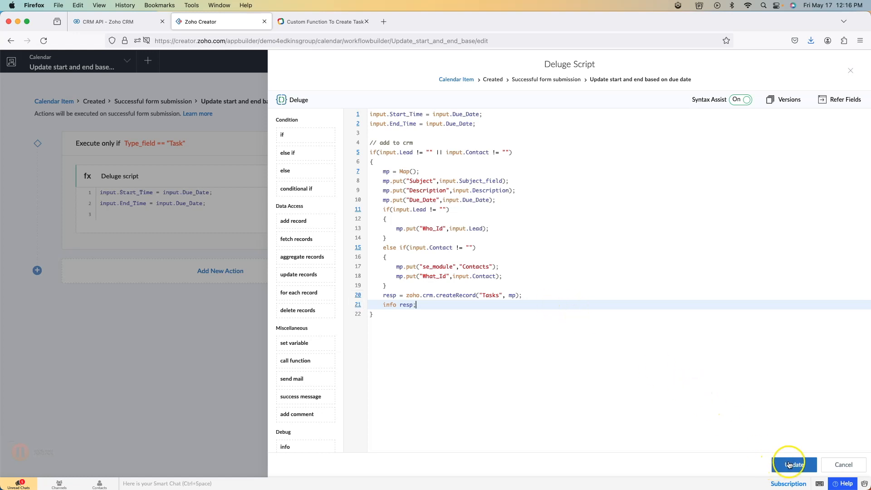
# Finish editing the workflow, open the live Calendar application, and look over the Tasks list in Zoho CRM
pyautogui.click(844, 464)
pyautogui.click(848, 61)
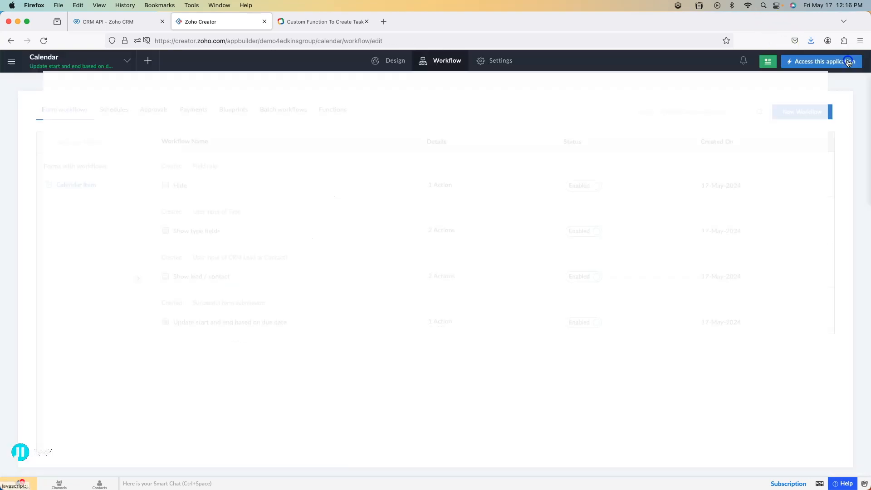
pyautogui.click(847, 61)
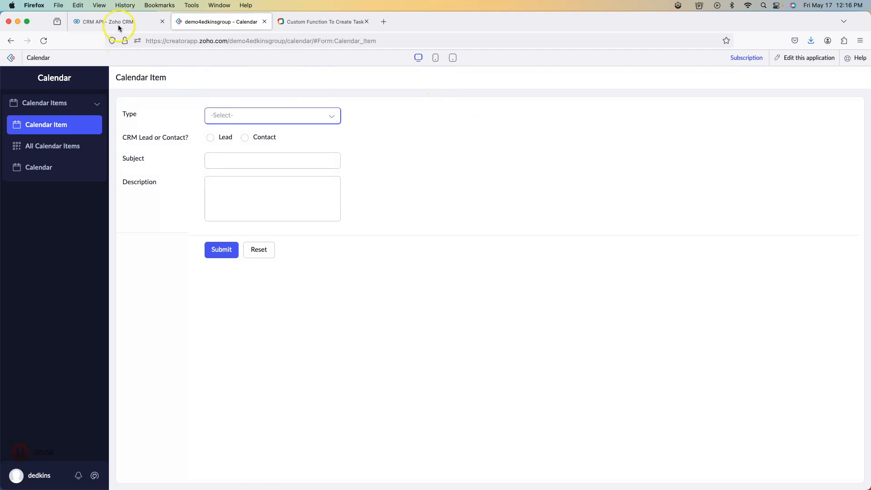
pyautogui.click(118, 22)
pyautogui.click(238, 60)
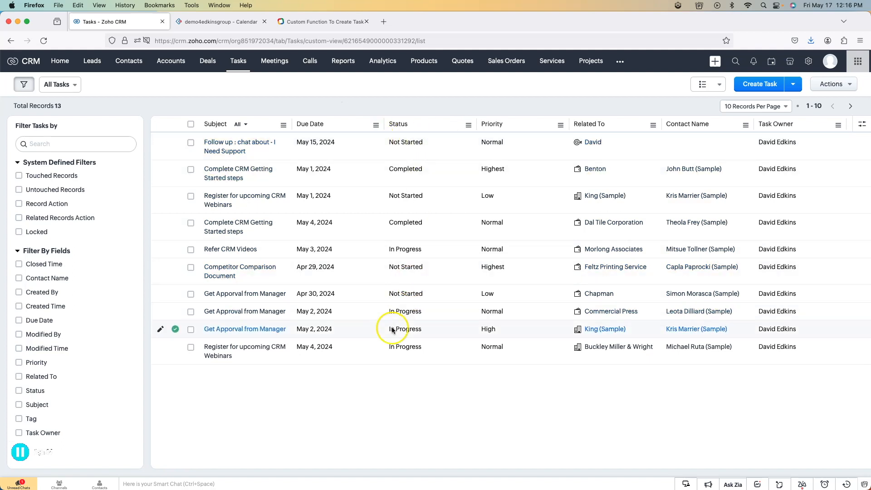
# In the Calendar application's Calendar Item form, set Type to Task, choose Lead, and select the third sample lead in the list
pyautogui.click(214, 21)
pyautogui.click(278, 116)
pyautogui.click(245, 138)
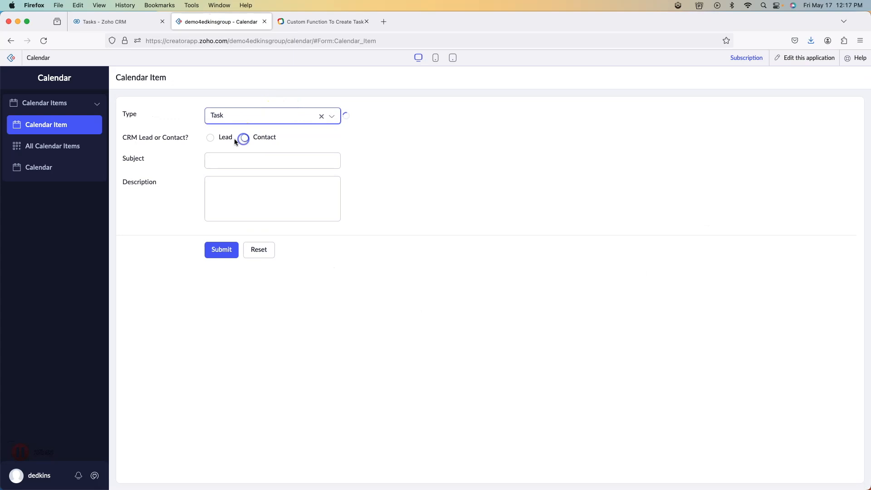
pyautogui.click(224, 140)
pyautogui.click(245, 160)
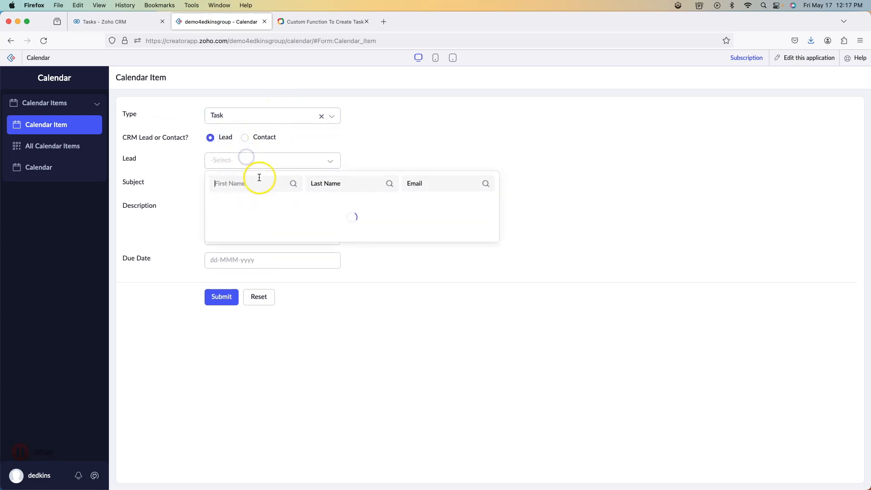
pyautogui.click(261, 208)
pyautogui.click(249, 159)
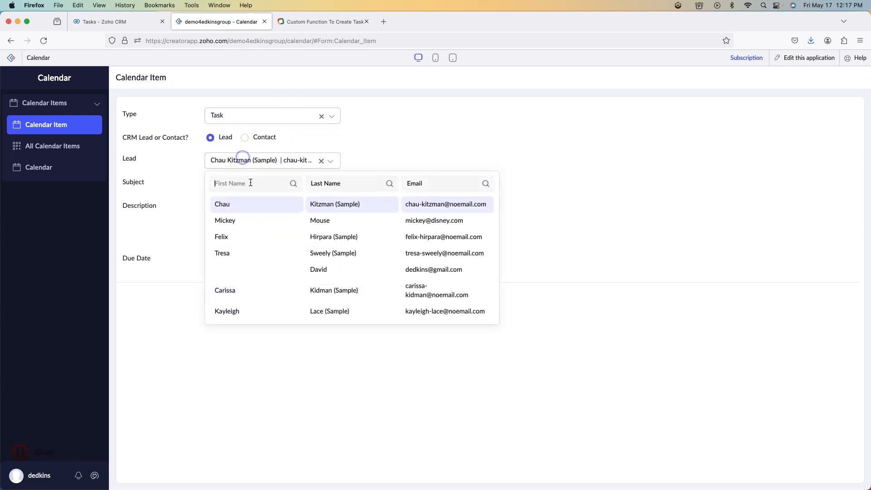
pyautogui.click(266, 236)
# Enter a test subject mentioning the lead, the description test and the due date 17-May-2024, and submit the calendar item
pyautogui.click(242, 183)
pyautogui.write('te')
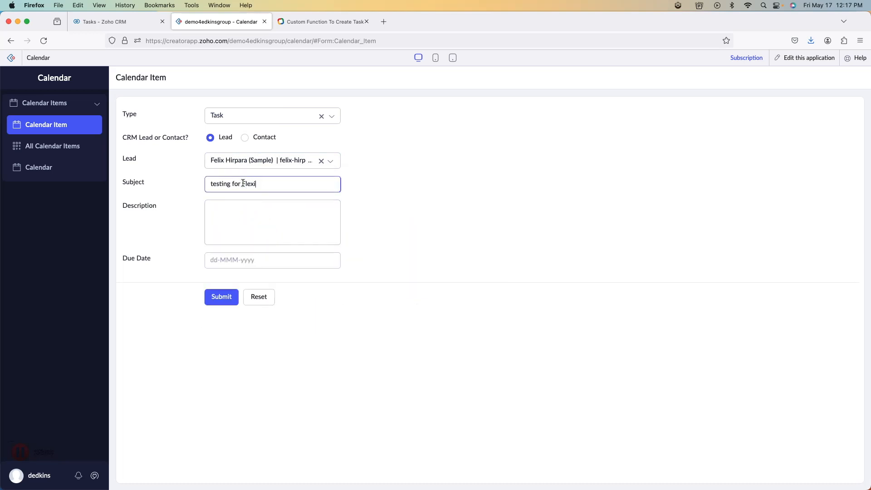
pyautogui.write('sting for Felix')
pyautogui.press('Tab')
pyautogui.write('te')
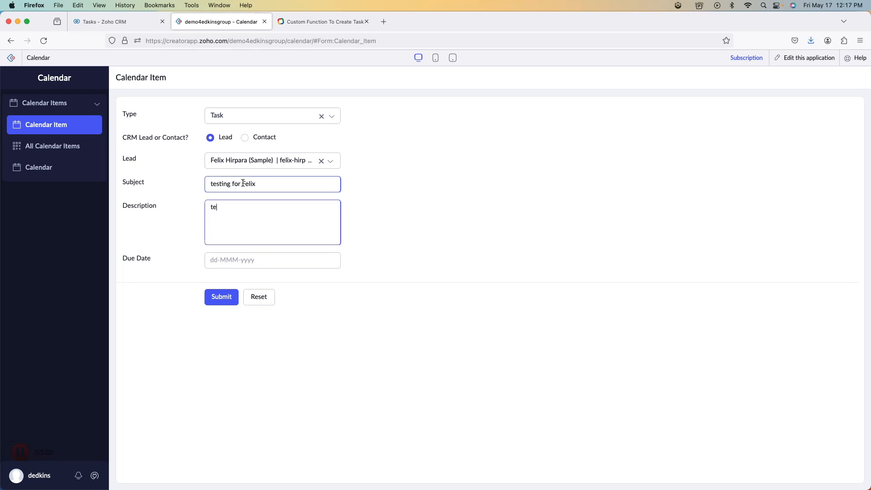
pyautogui.click(263, 260)
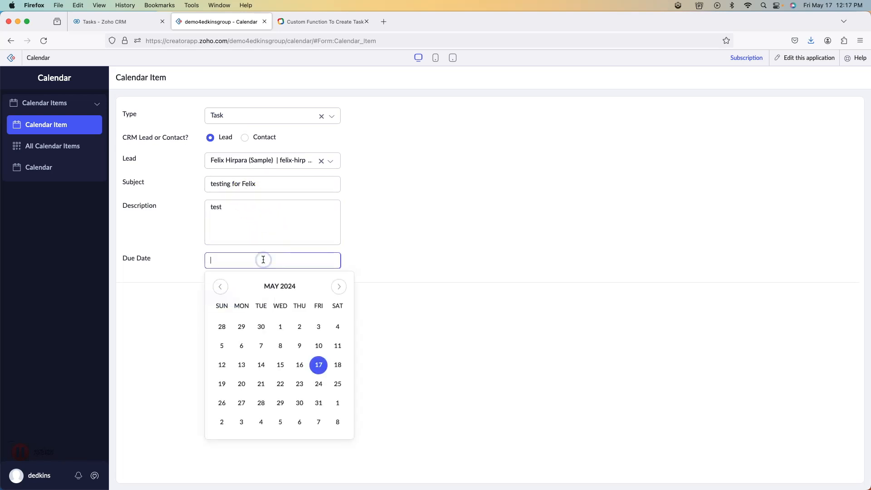
pyautogui.click(319, 366)
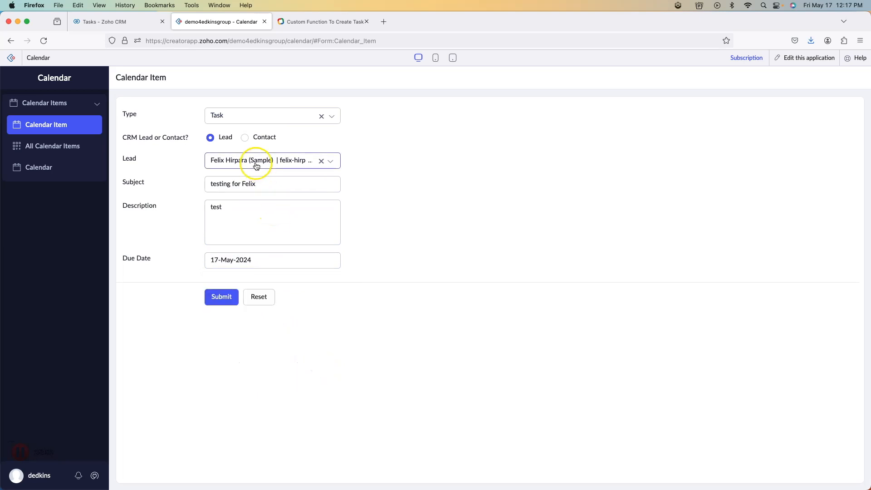
pyautogui.click(234, 294)
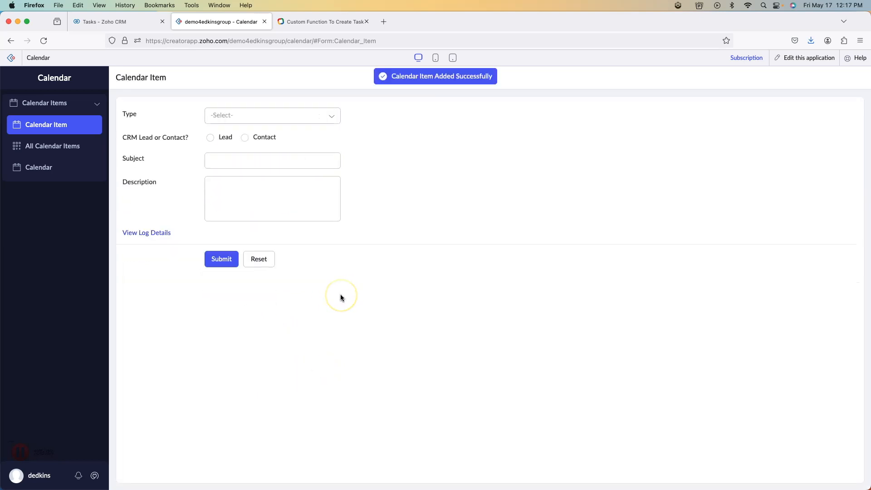
# Read the log details of the submitted calendar item
pyautogui.click(166, 234)
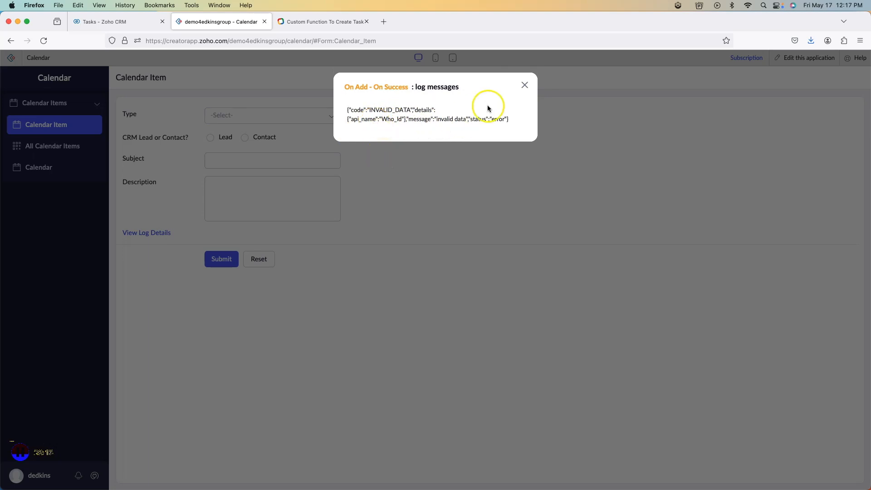
pyautogui.click(525, 85)
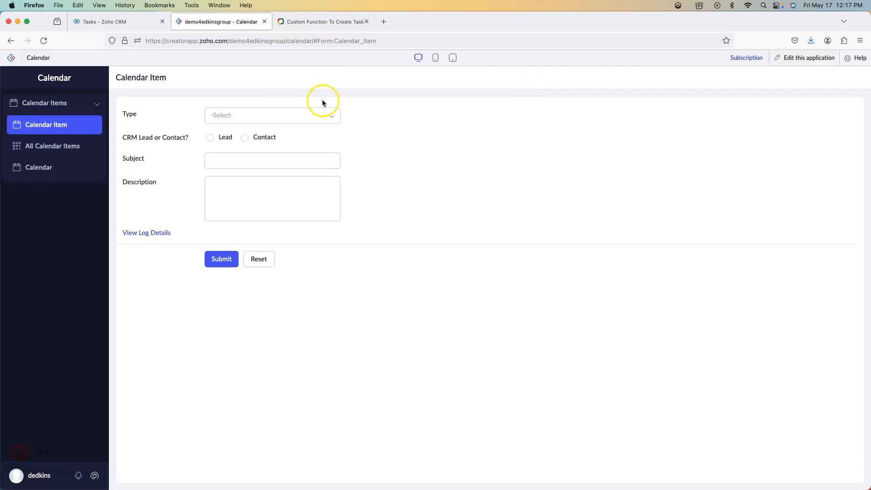
# In the Deluge script of the "Update start and end based on due date" workflow, change the Who_Id value to input.Lead.toLong() and save
pyautogui.click(801, 58)
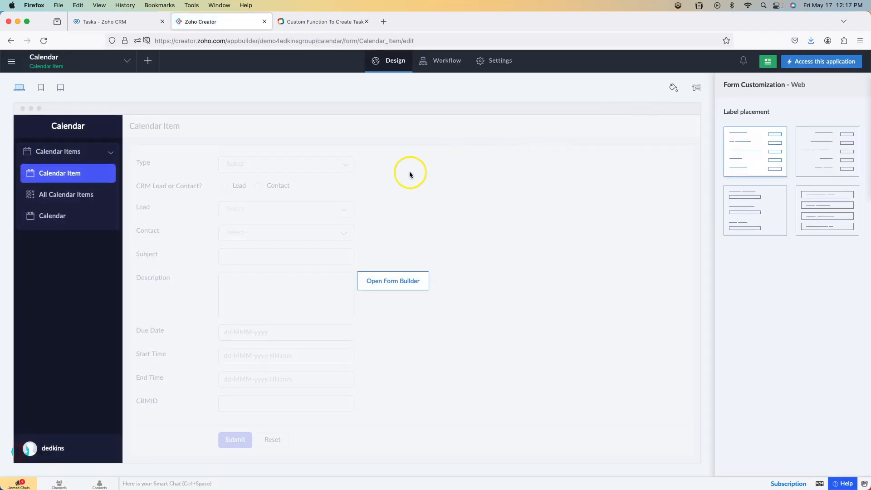
pyautogui.click(391, 197)
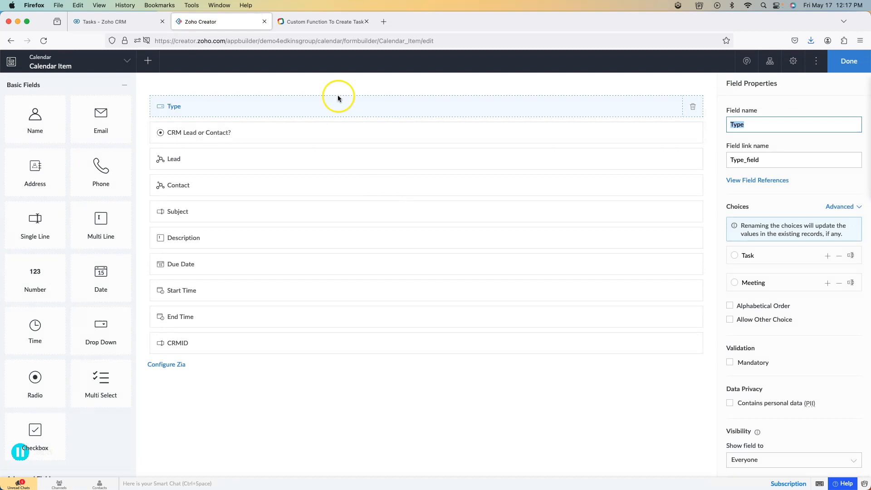
pyautogui.click(849, 60)
pyautogui.click(437, 62)
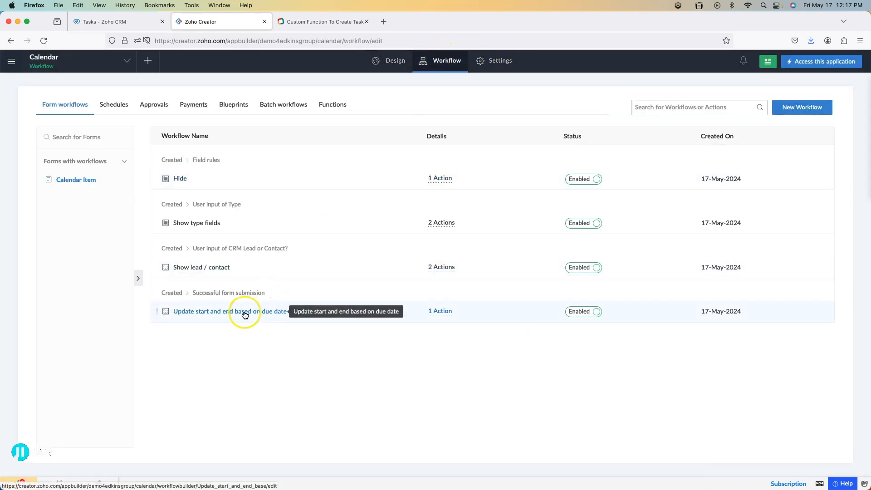
pyautogui.click(245, 312)
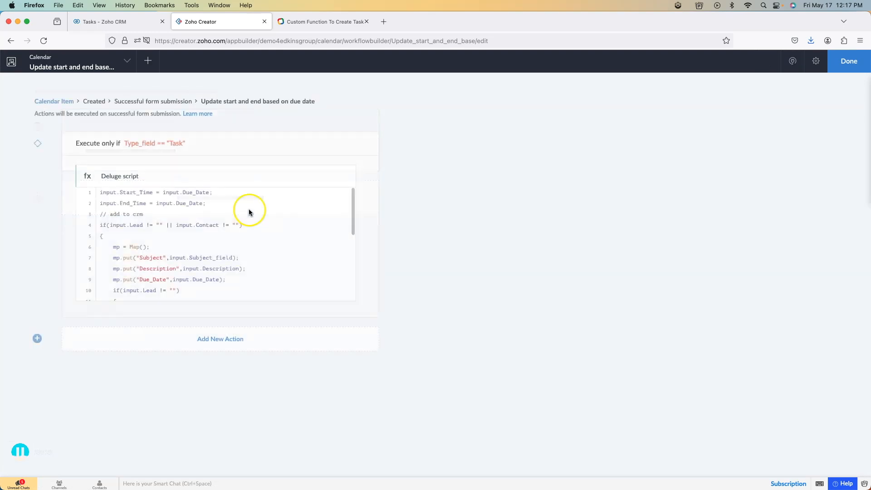
pyautogui.click(272, 241)
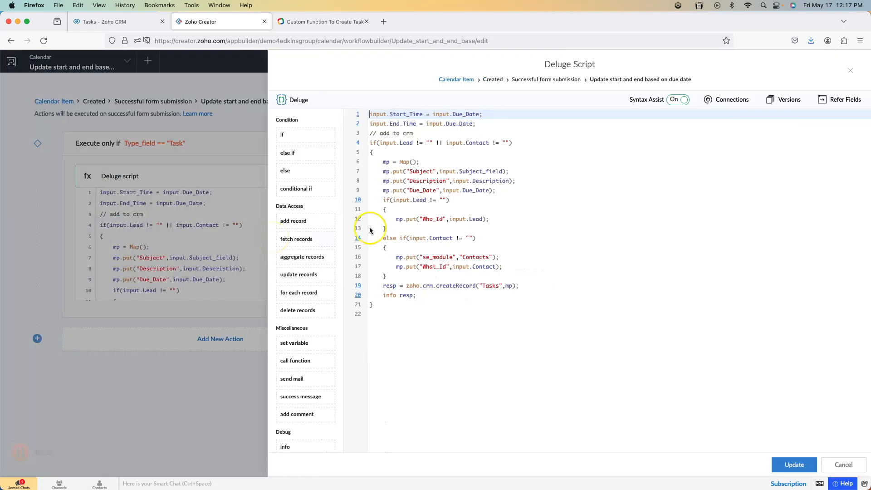
pyautogui.click(488, 220)
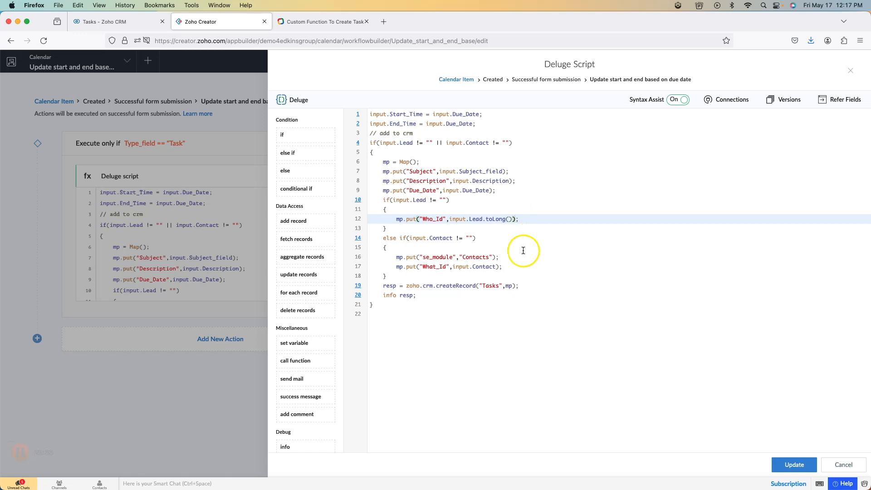
pyautogui.click(498, 267)
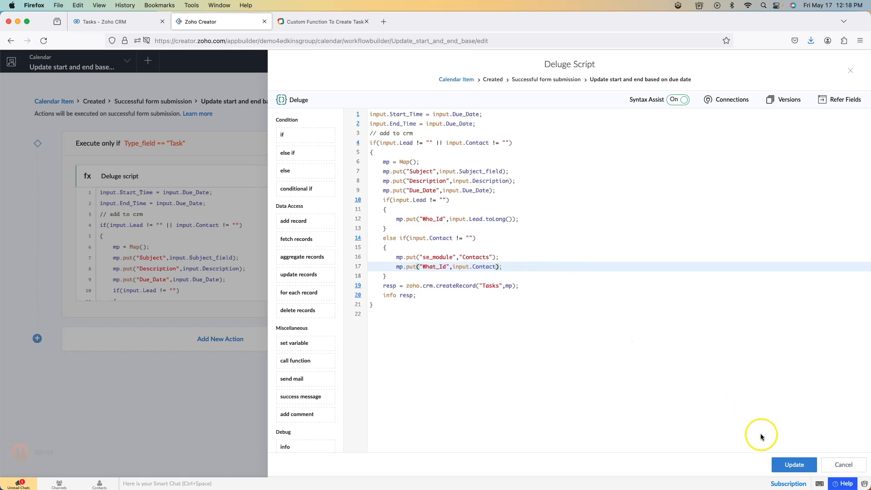
pyautogui.click(794, 465)
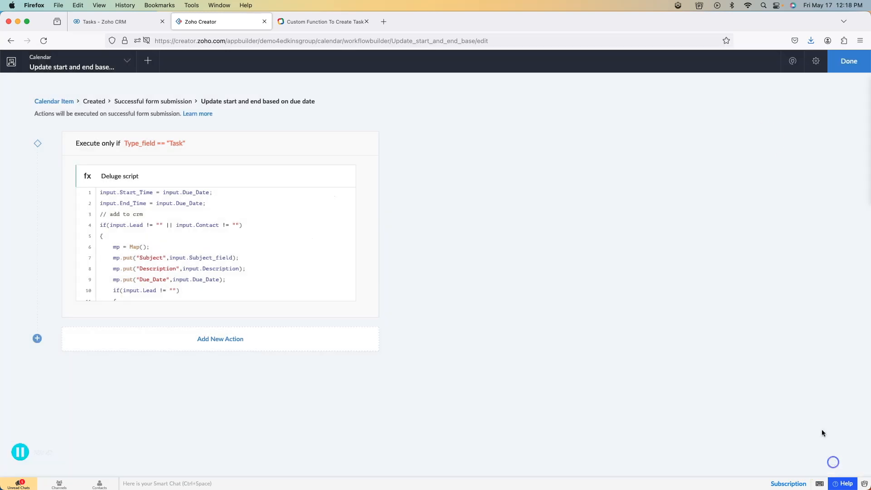
# Return to the live Calendar application and, in the Calendar Item form, set Type to Task, choose Lead, and select the third lead in the list
pyautogui.click(842, 63)
pyautogui.click(843, 65)
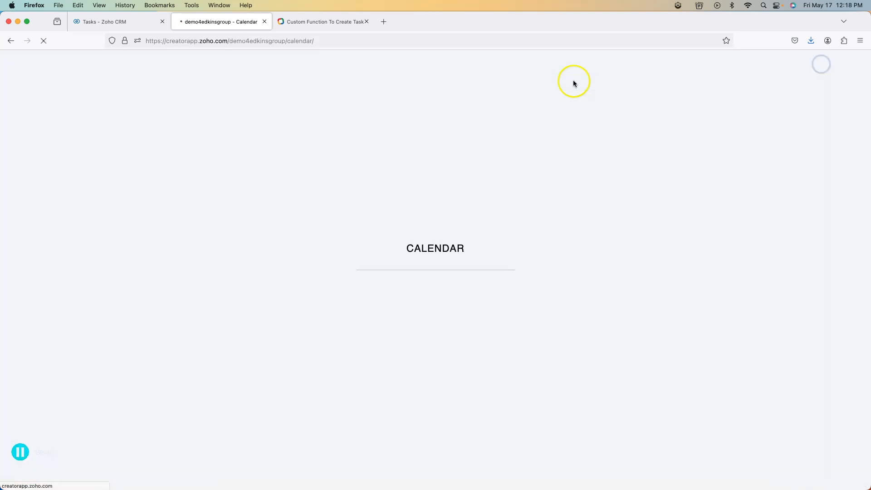
pyautogui.click(301, 114)
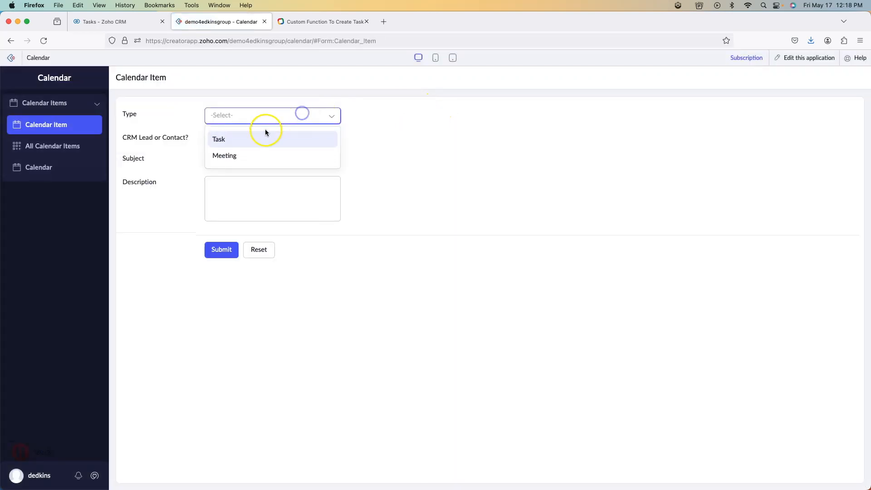
pyautogui.click(264, 134)
pyautogui.click(226, 138)
pyautogui.click(252, 163)
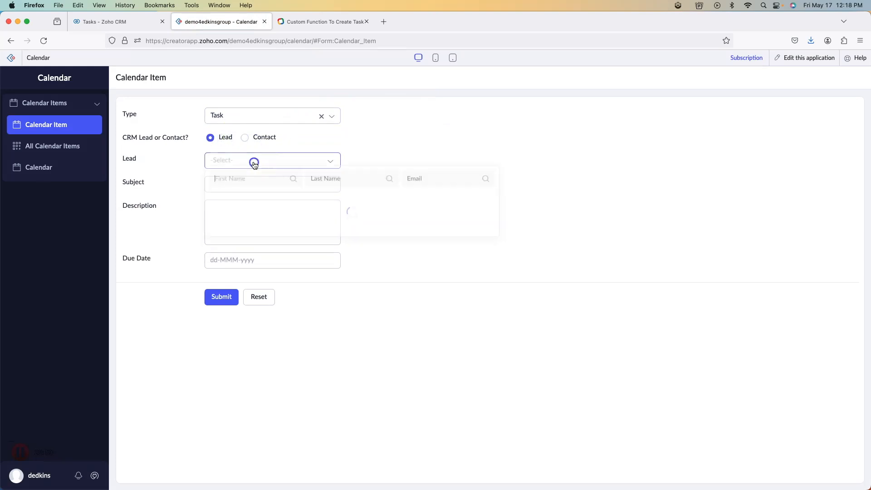
pyautogui.click(251, 237)
# Enter testing as both subject and description, set the due date to 22-May-2024, and submit the calendar item
pyautogui.click(253, 182)
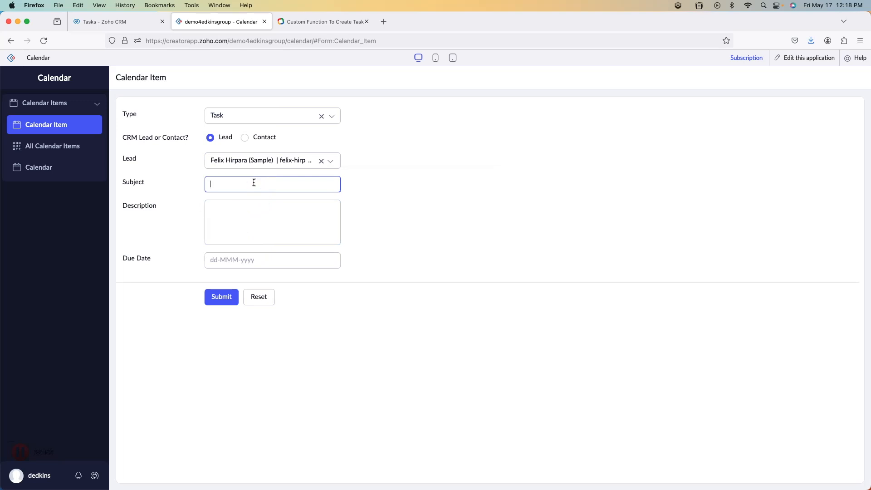
pyautogui.write('testing')
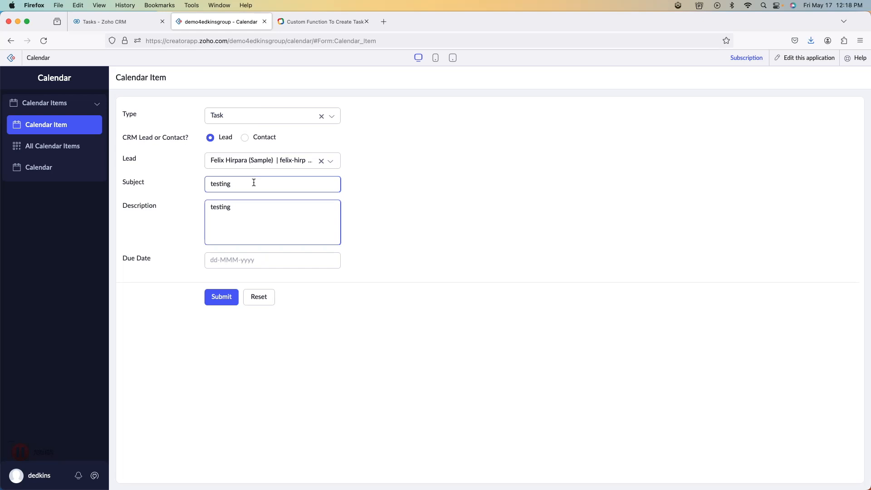
pyautogui.click(278, 224)
pyautogui.click(267, 259)
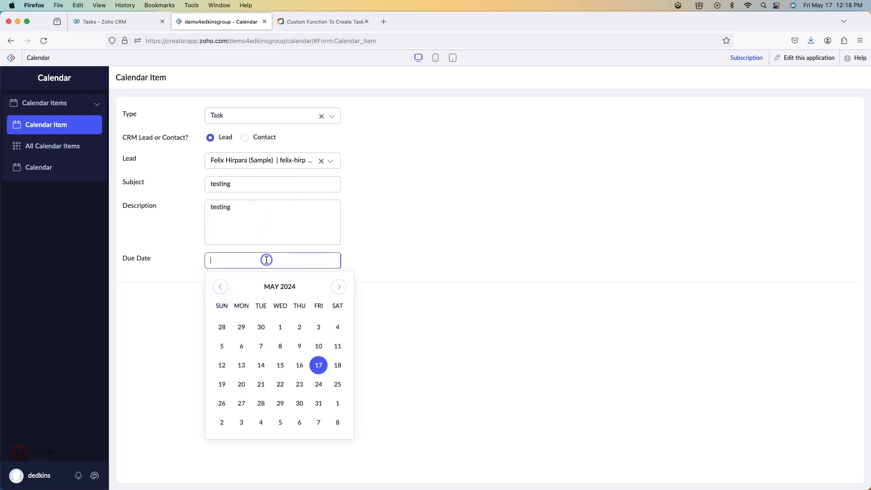
pyautogui.click(284, 390)
pyautogui.click(221, 297)
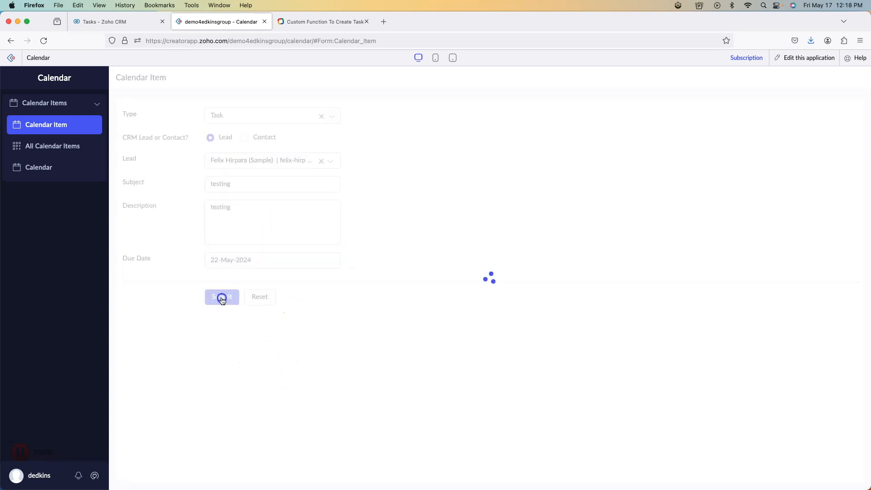
# Read the log messages of the submitted task, including the CRM response, and close them
pyautogui.click(161, 235)
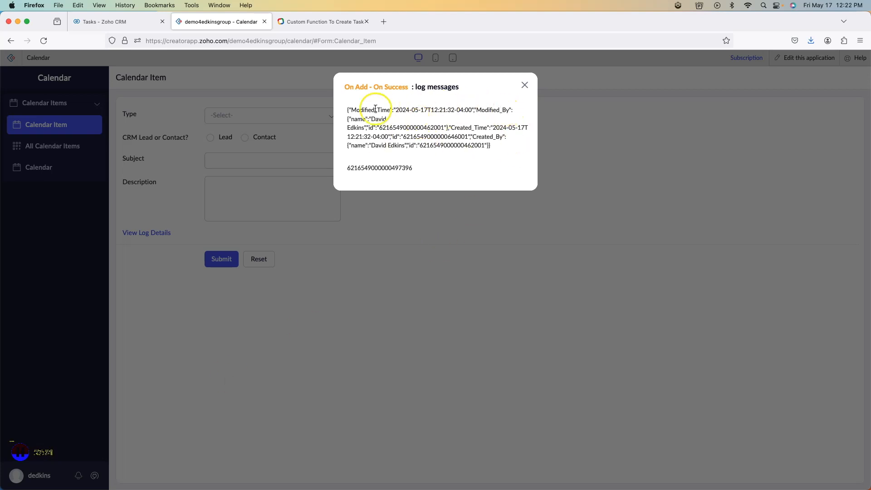
pyautogui.moveTo(346, 109); pyautogui.dragTo(496, 145)
pyautogui.click(525, 85)
# Review the Deluge script of the "Update start and end based on due date" workflow, save it, and return to the live application
pyautogui.click(807, 59)
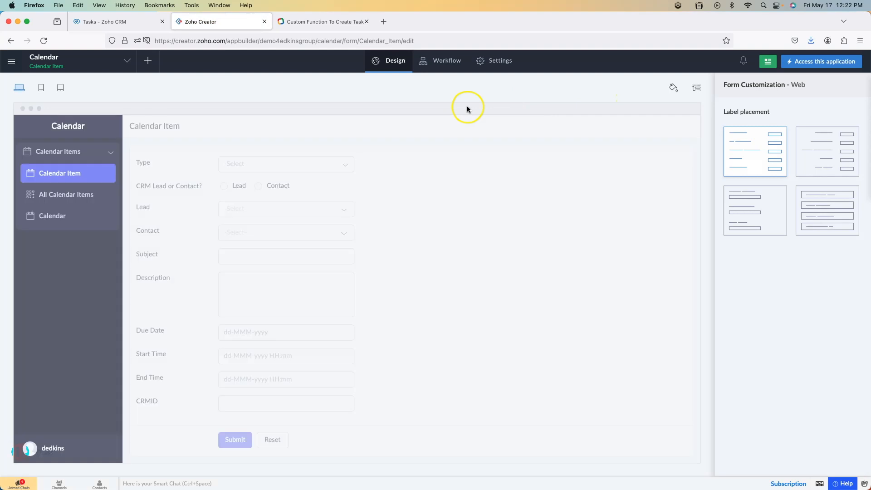
pyautogui.click(442, 61)
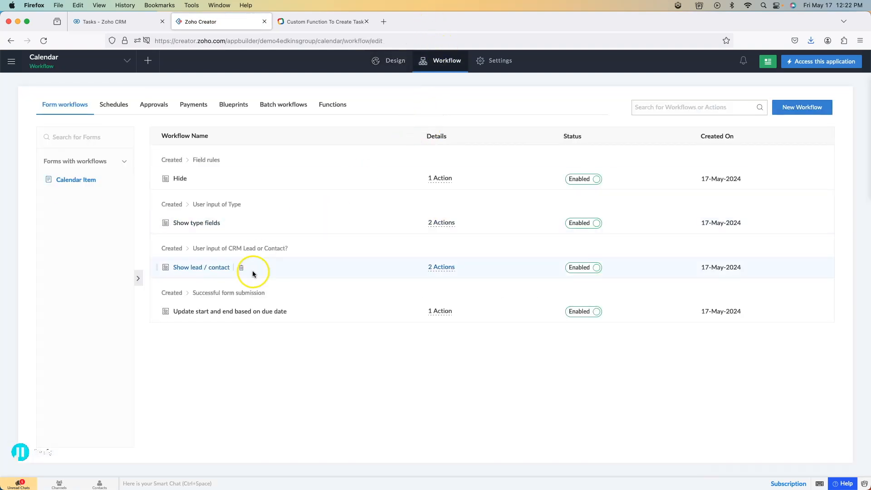
pyautogui.click(228, 311)
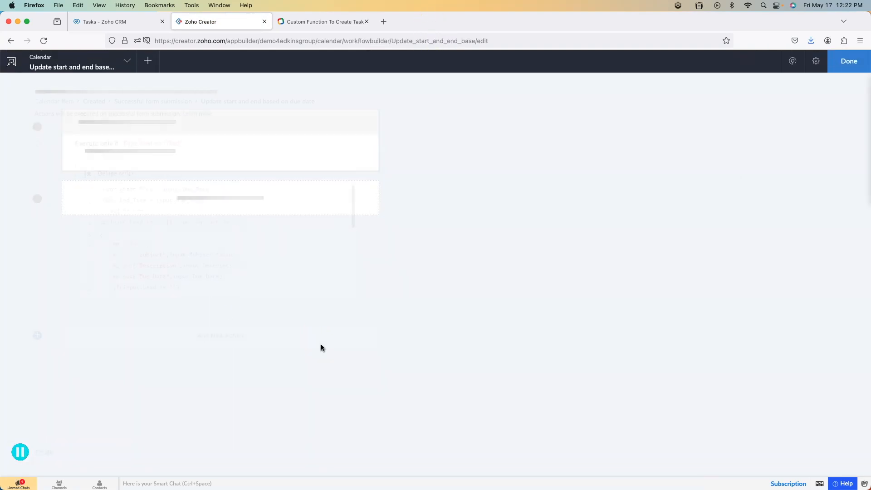
pyautogui.click(284, 247)
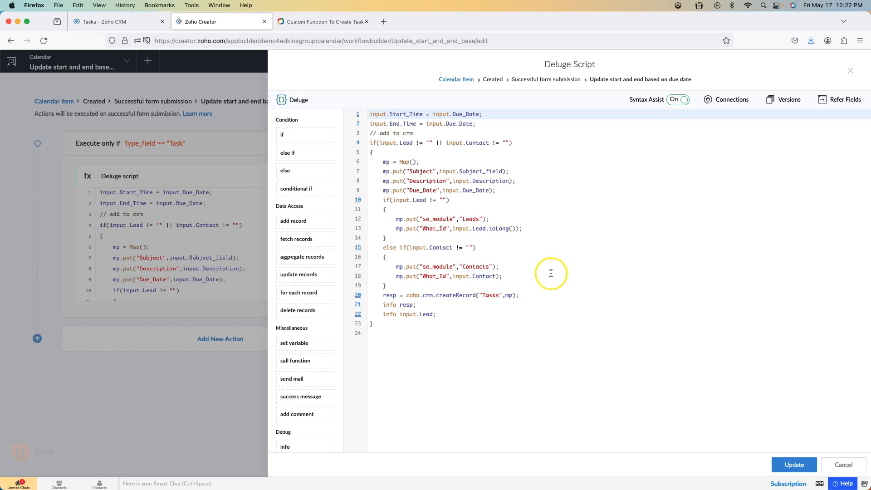
pyautogui.click(795, 464)
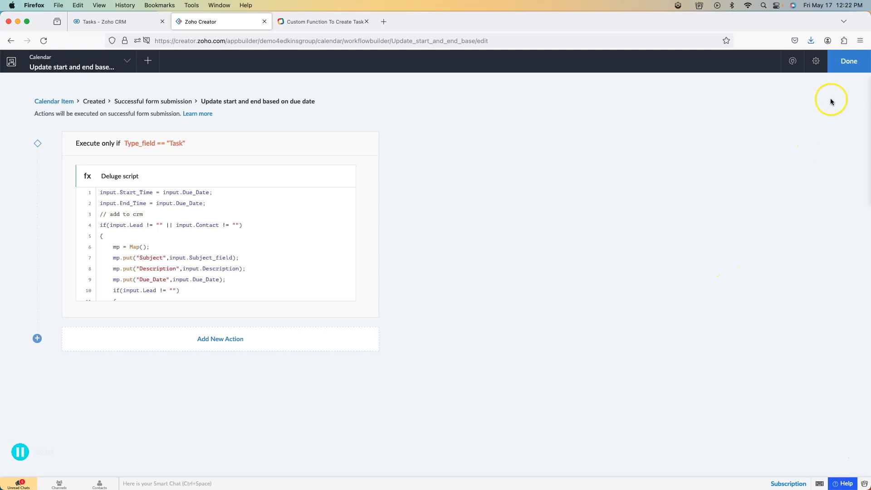
pyautogui.click(847, 64)
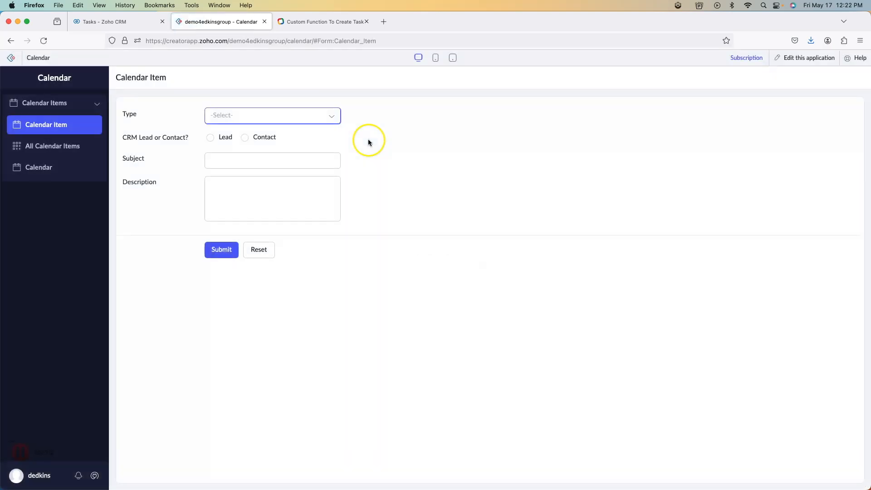
# In the Calendar Item form, set Type to Task, choose Lead, and select the first sample lead in the list
pyautogui.click(305, 116)
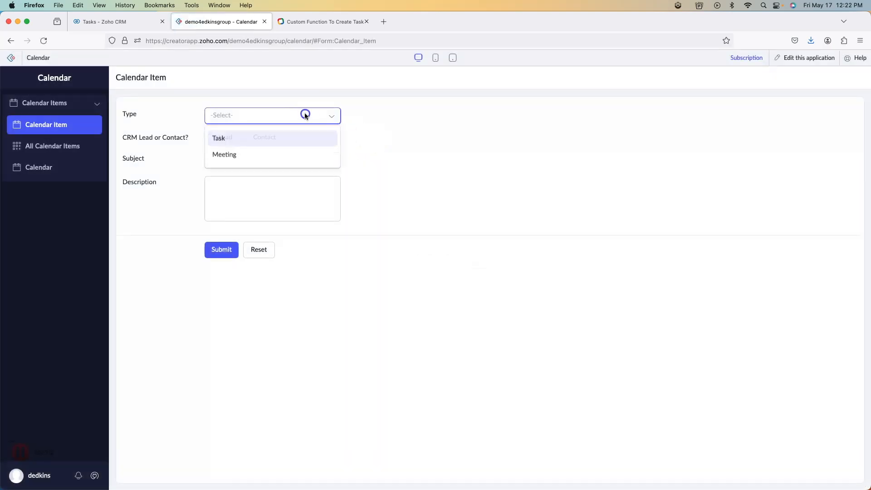
pyautogui.click(240, 138)
pyautogui.click(225, 137)
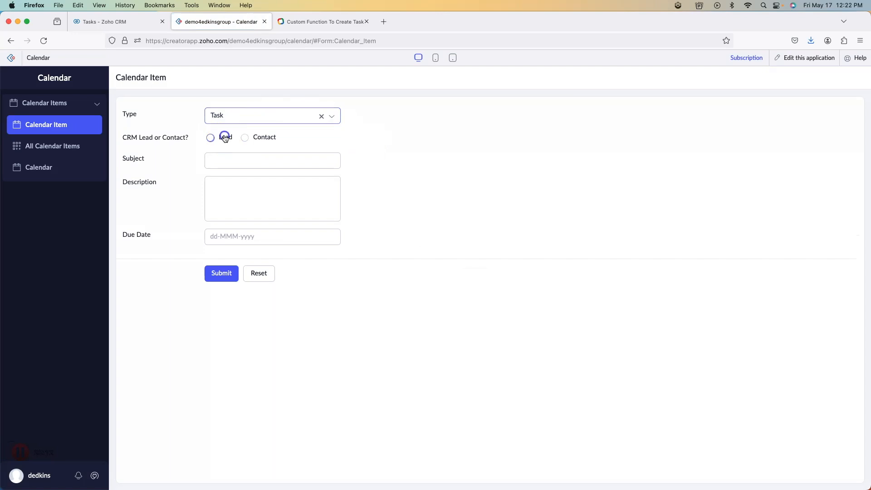
pyautogui.click(241, 159)
pyautogui.click(253, 202)
# Enter the subject testing, the description test desc and the due date 22-May-2024, and submit the calendar item
pyautogui.click(240, 185)
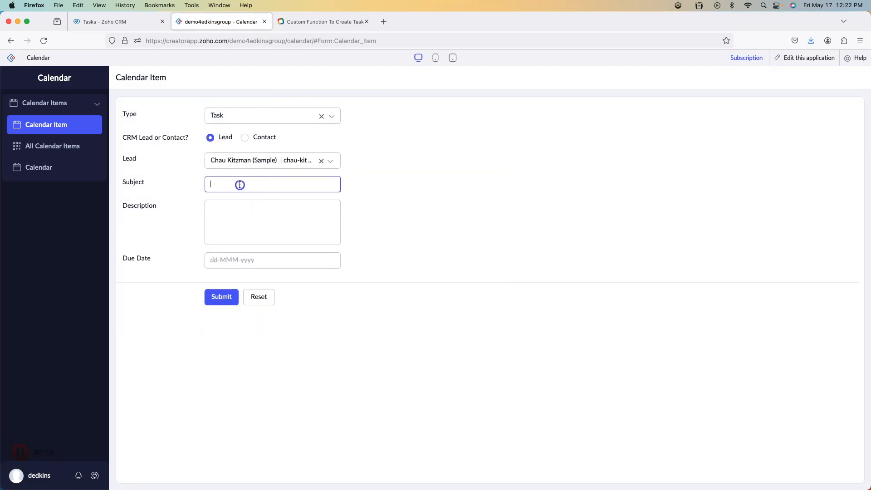
pyautogui.write('testing')
pyautogui.press('Tab')
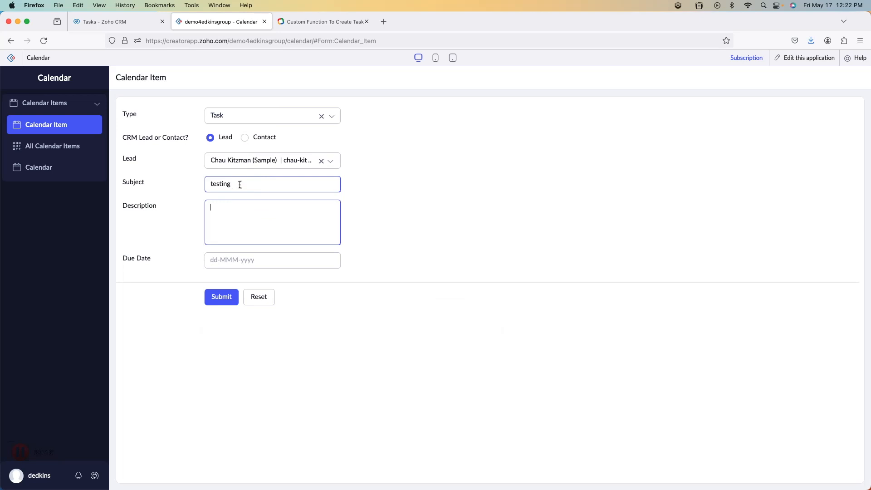
pyautogui.click(247, 266)
pyautogui.click(291, 386)
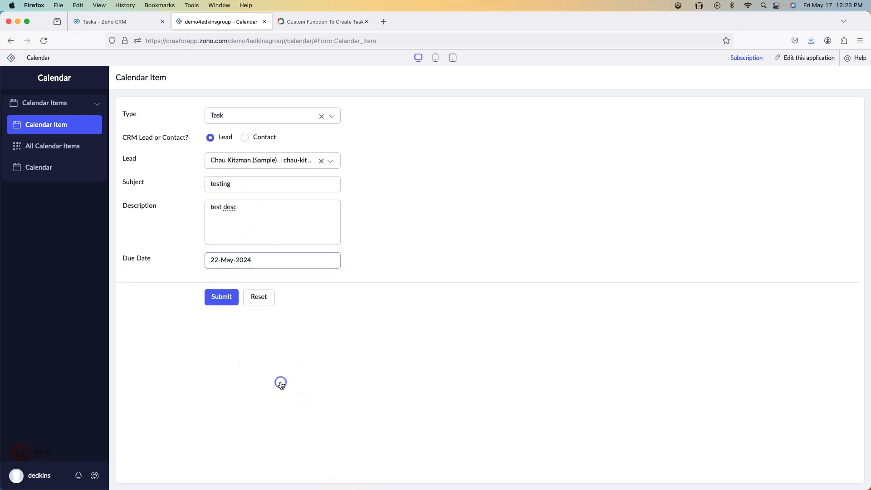
pyautogui.click(222, 297)
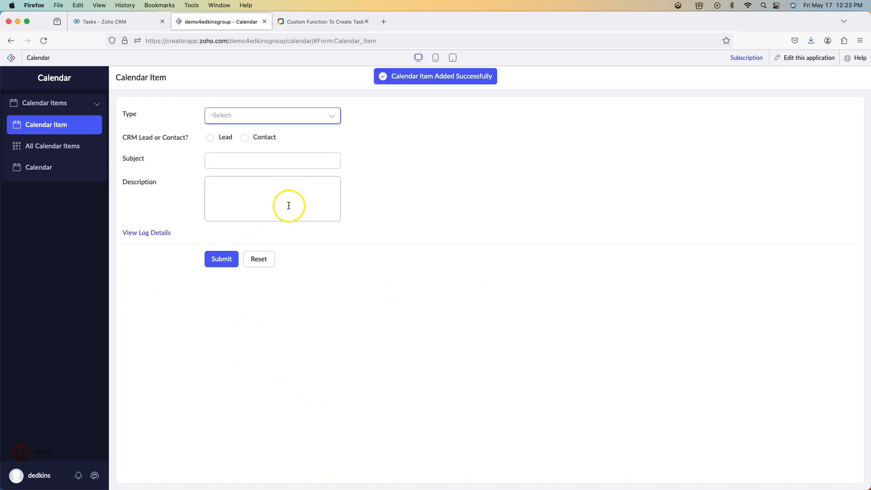
# Examine the log details of the new submission for the CRM response and the lead ID, and close them
pyautogui.click(153, 233)
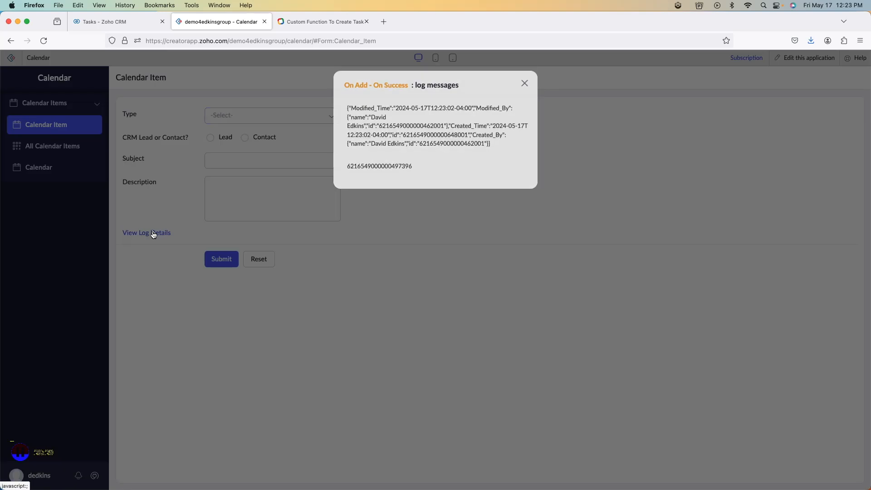
pyautogui.moveTo(347, 109); pyautogui.dragTo(497, 148)
pyautogui.click(351, 109)
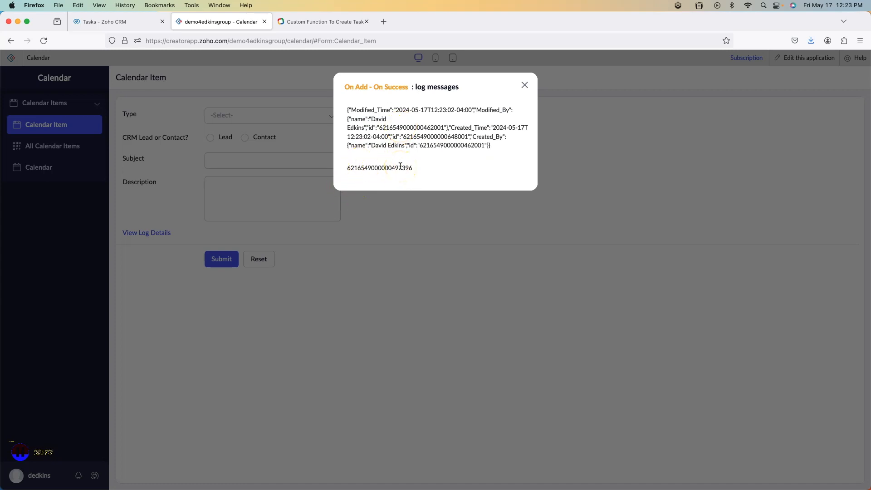
pyautogui.click(525, 85)
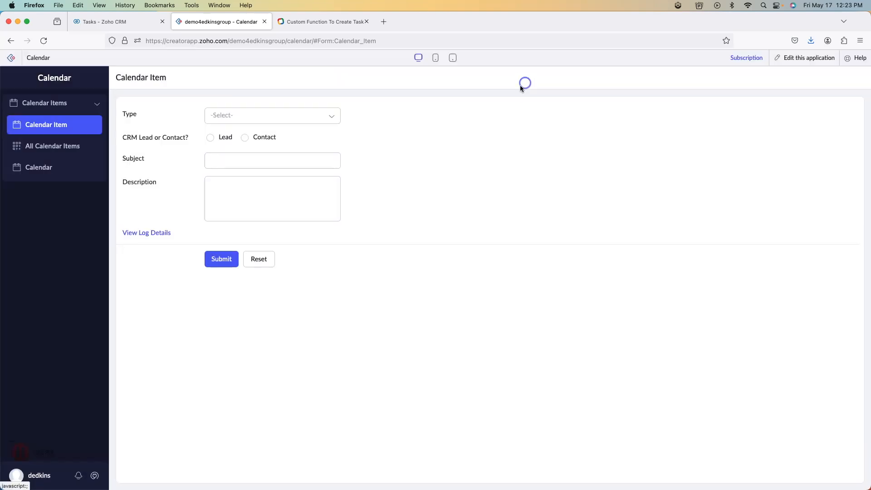
# Switch to Zoho CRM, reload the Tasks list, open the lead related to the testing task, and check its open activities
pyautogui.click(120, 21)
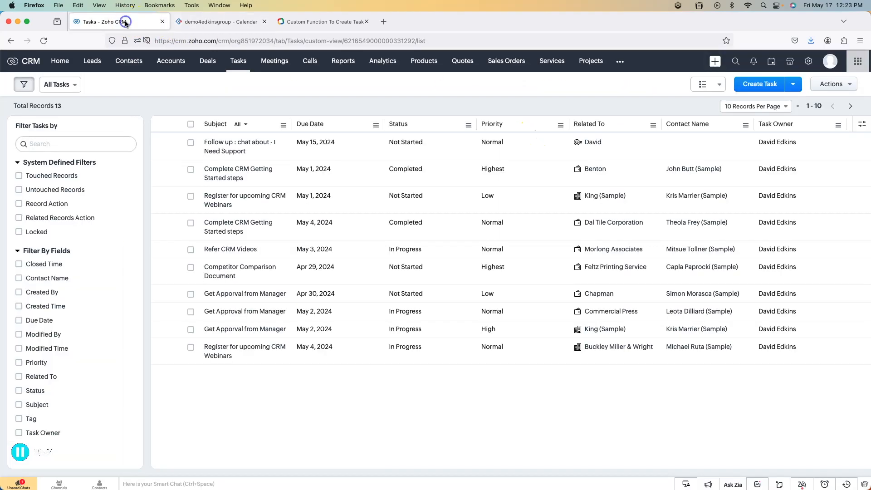
pyautogui.click(239, 65)
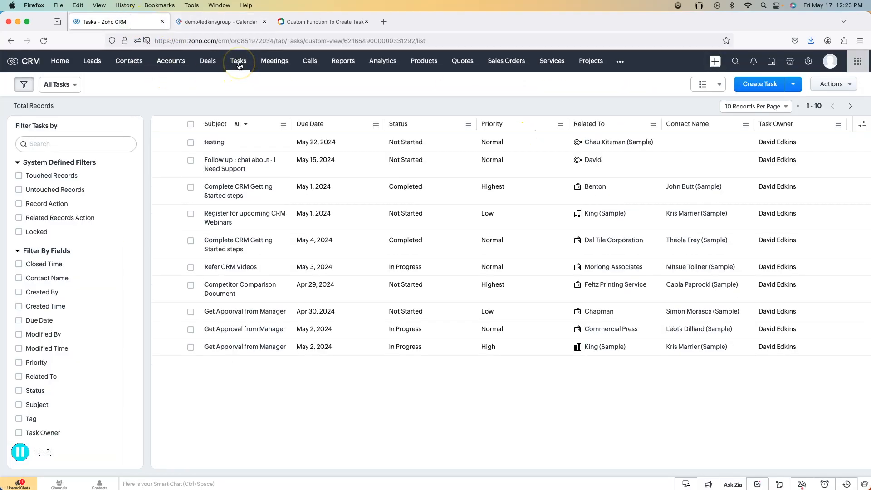
pyautogui.click(601, 143)
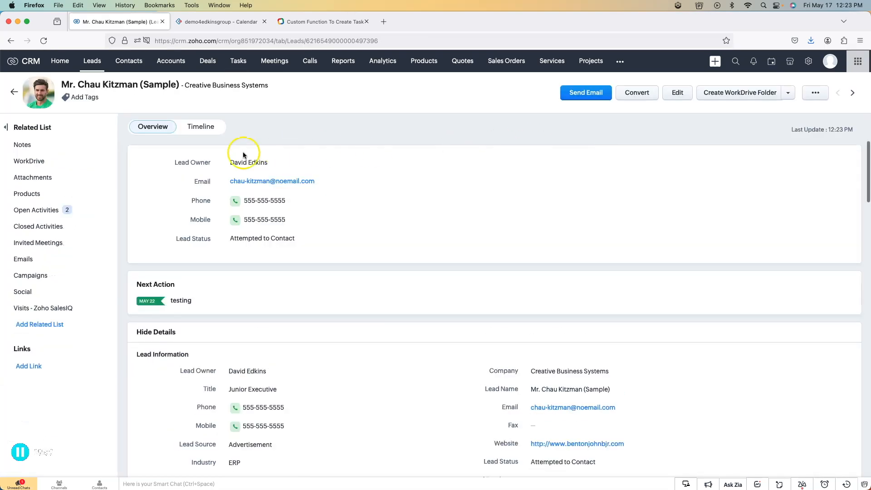
pyautogui.click(36, 210)
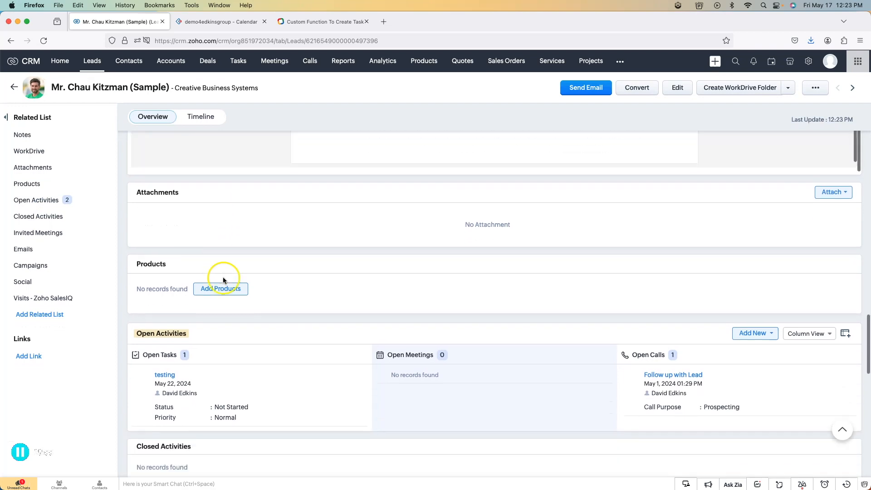
pyautogui.scroll(-1, 223, 281)
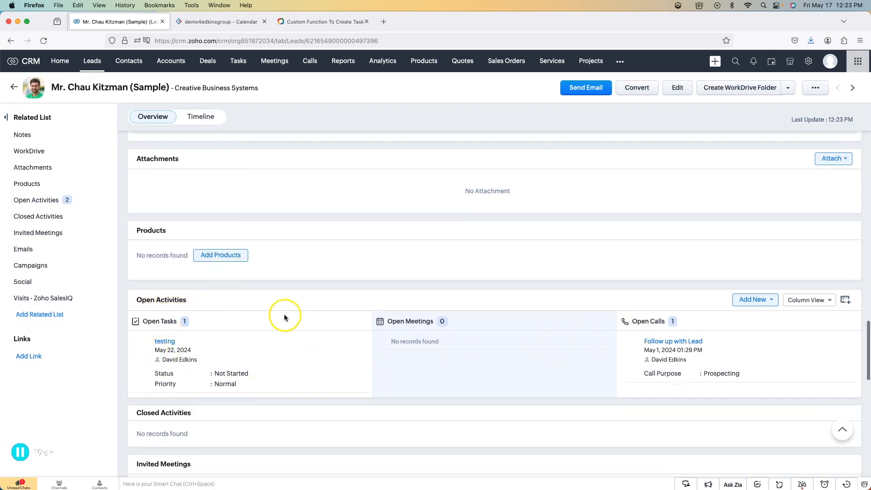
pyautogui.scroll(6, 301, 274)
pyautogui.click(238, 61)
# Switch back to the Calendar application's form, set Type to Meeting, choose Lead, and select the first sample lead in the list
pyautogui.click(230, 21)
pyautogui.click(313, 115)
pyautogui.click(256, 155)
pyautogui.click(211, 138)
pyautogui.click(239, 155)
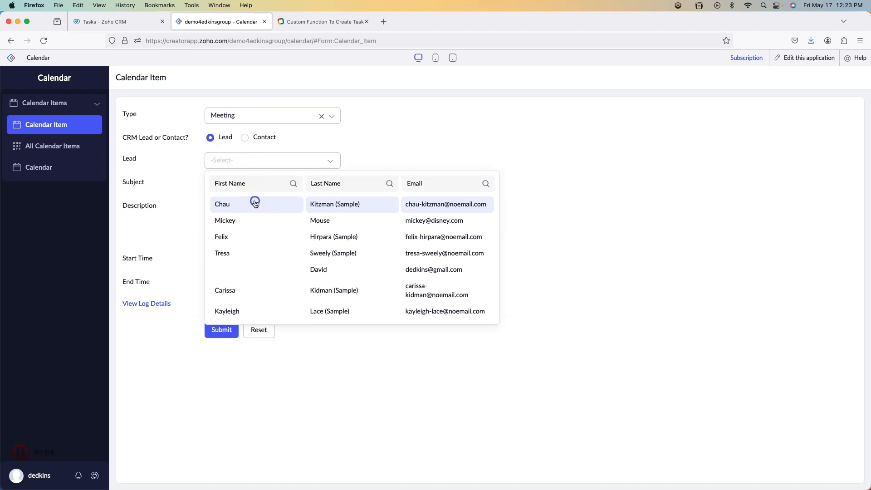
pyautogui.click(252, 200)
# Enter the subject testing mtg, set the start time to 21-May-2024 12:30 and the end time to 21-May-2024 13:30
pyautogui.click(245, 189)
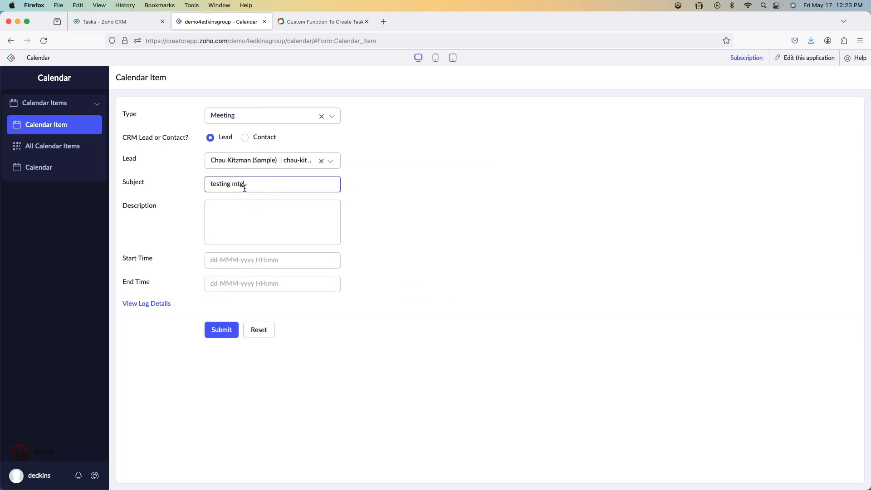
pyautogui.click(229, 259)
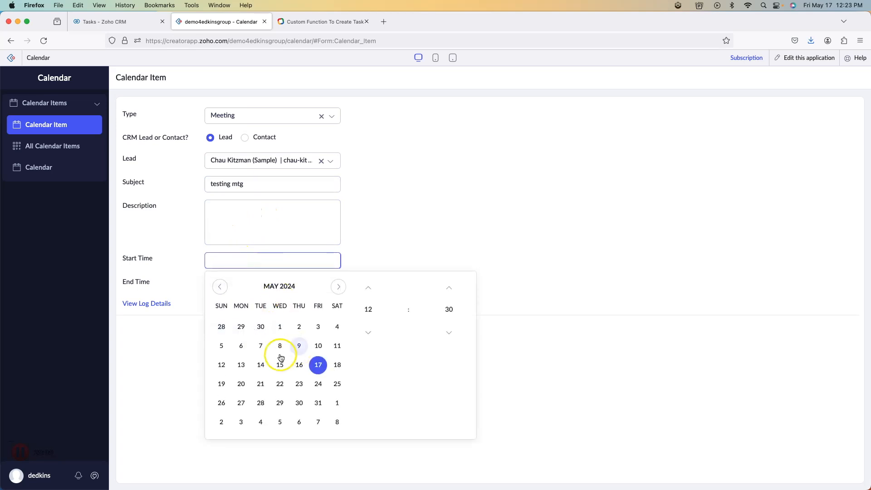
pyautogui.click(254, 387)
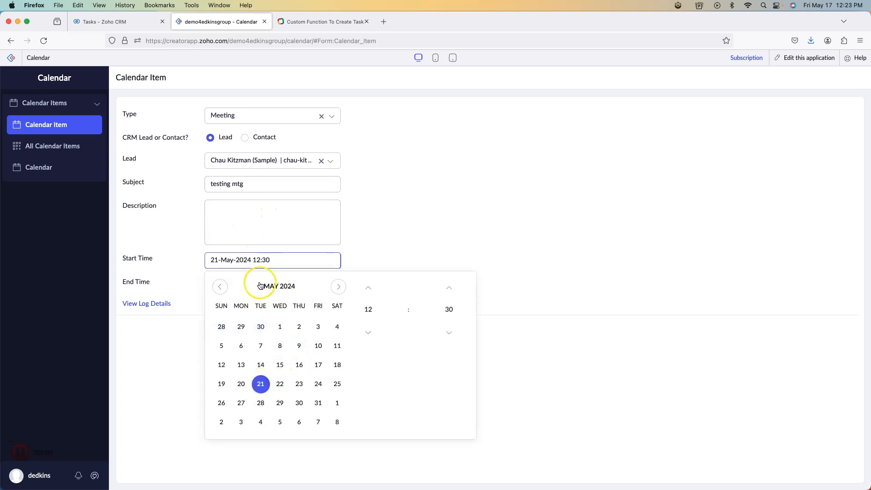
pyautogui.click(352, 255)
pyautogui.click(268, 283)
pyautogui.click(260, 405)
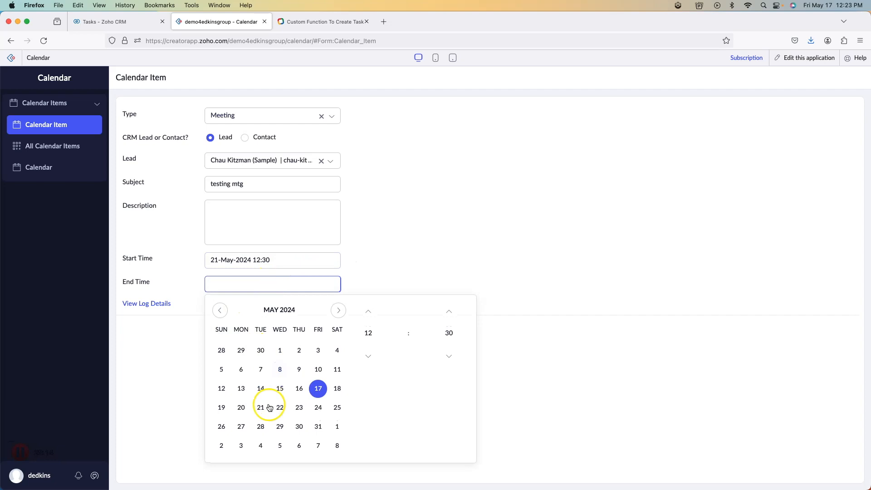
pyautogui.doubleClick(257, 284)
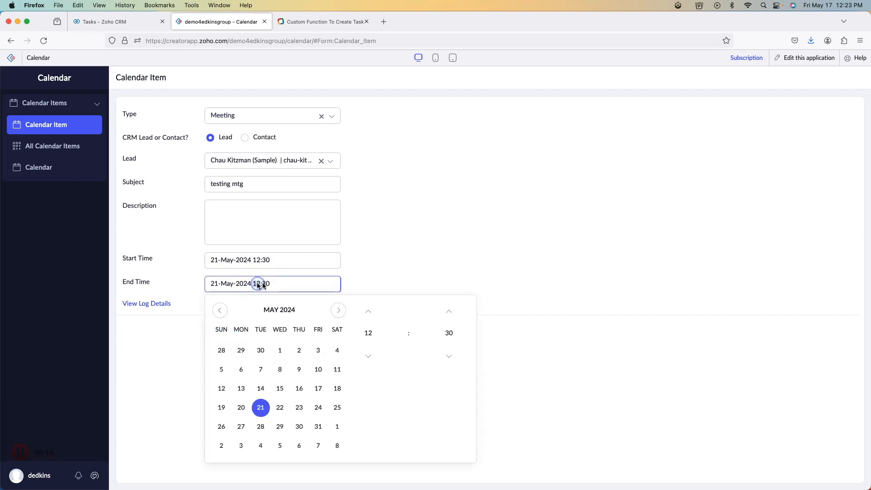
pyautogui.click(368, 312)
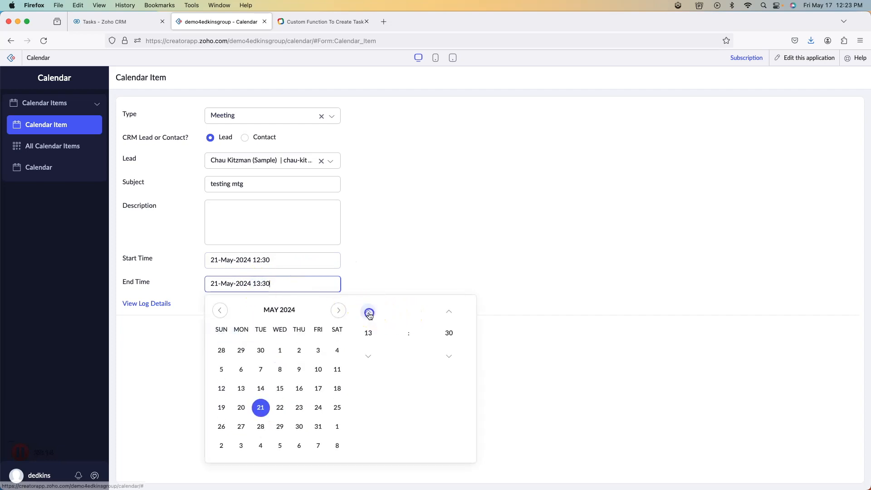
# Close the end time picker and submit the meeting calendar item
pyautogui.click(377, 278)
pyautogui.click(282, 284)
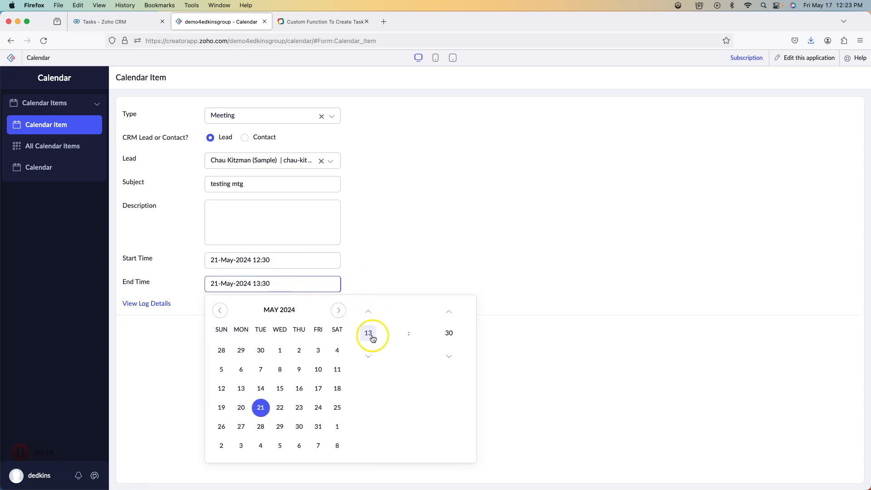
pyautogui.click(371, 272)
pyautogui.click(282, 290)
pyautogui.click(222, 330)
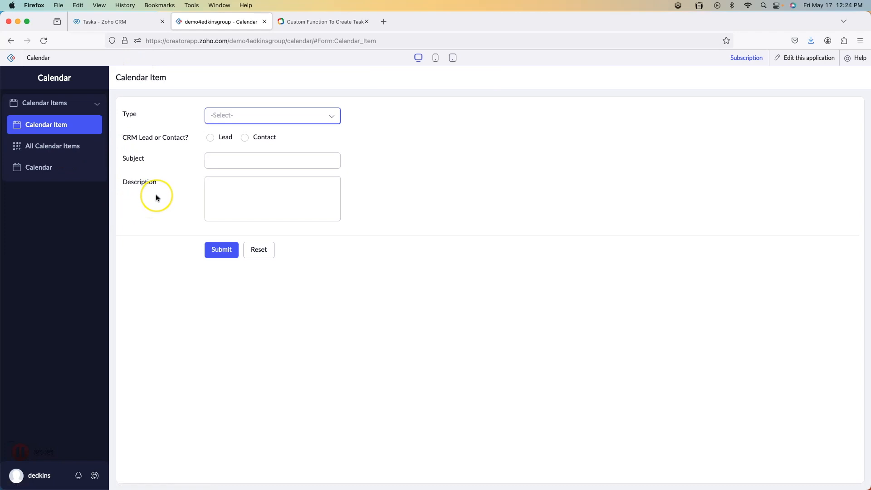
# Edit the Calendar application and open the Deluge script of the "Update start and end based on due date" workflow
pyautogui.click(810, 58)
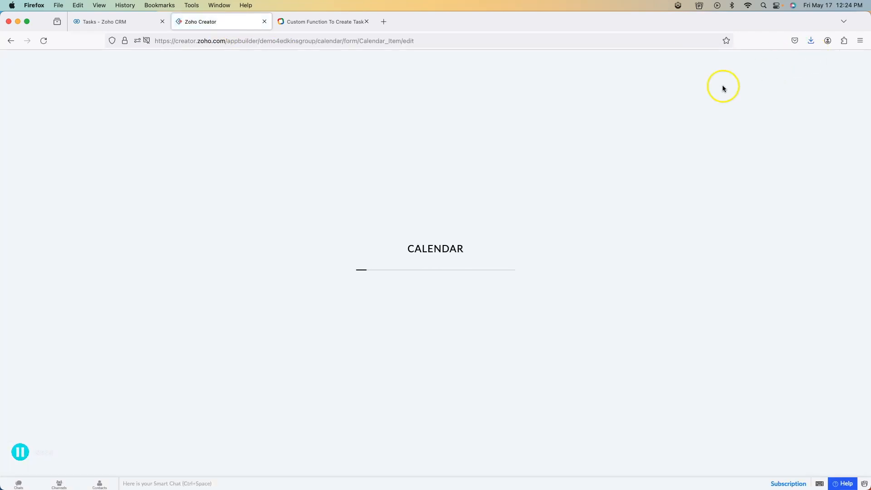
pyautogui.click(443, 62)
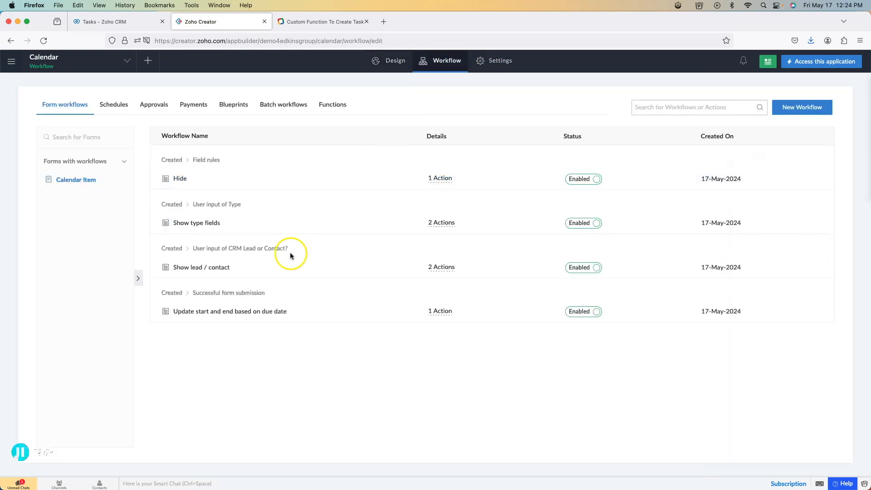
pyautogui.click(227, 313)
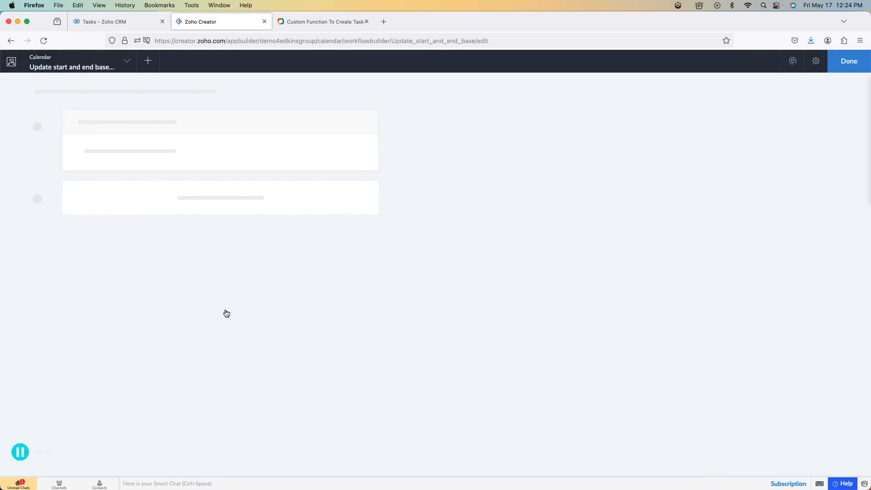
pyautogui.click(256, 256)
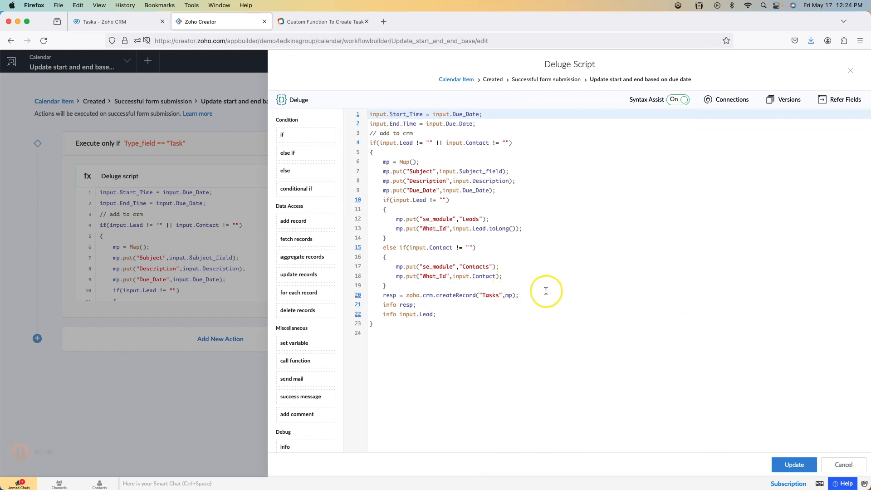
# Delete the lines info resp; and info input.Lead; from the task script and save the update
pyautogui.click(447, 316)
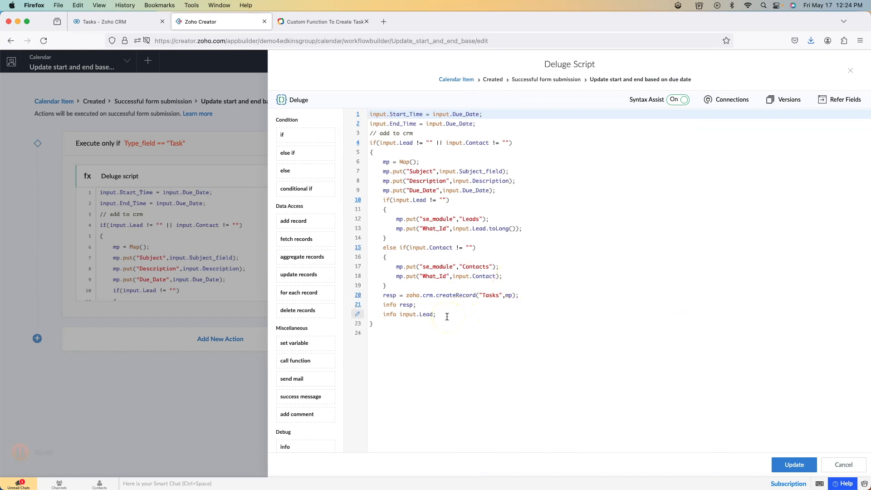
pyautogui.click(447, 317)
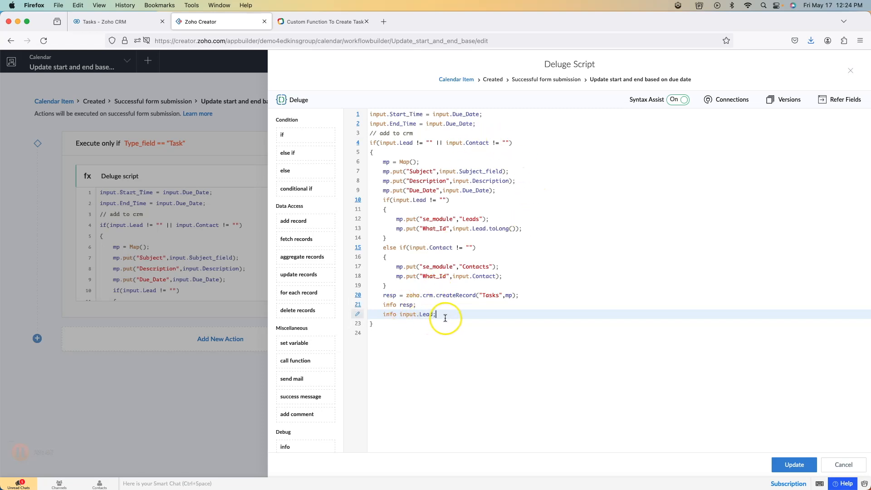
pyautogui.moveTo(445, 314); pyautogui.dragTo(447, 306)
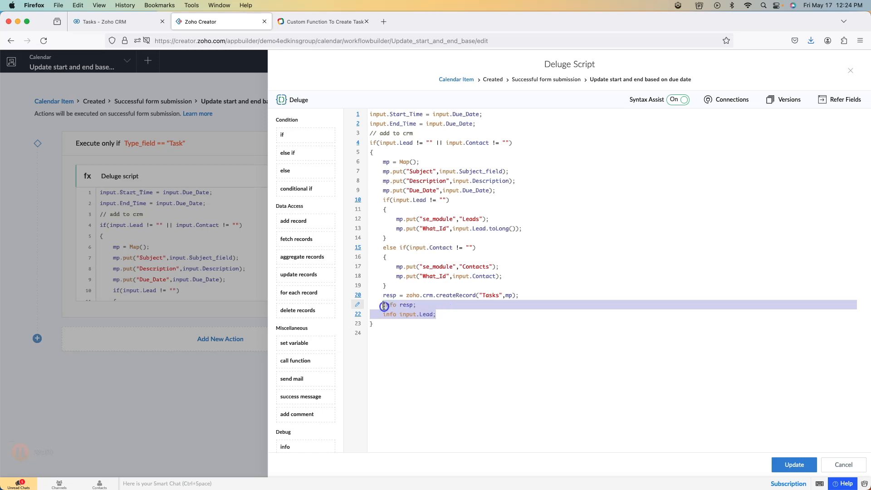
pyautogui.press('BackSpace')
pyautogui.press('BackSpace')
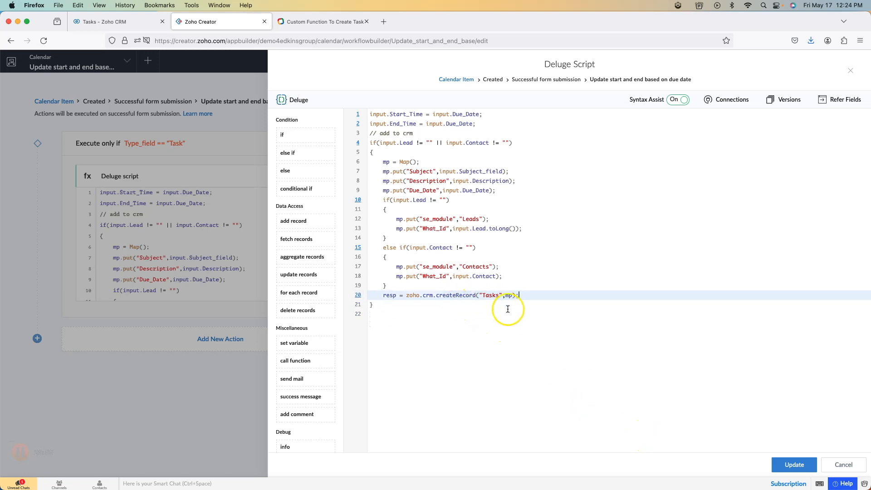
pyautogui.click(794, 463)
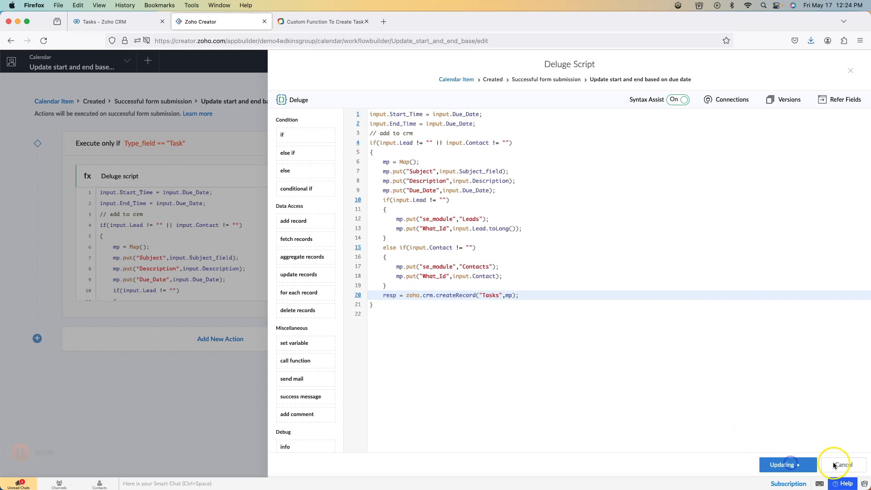
# Copy the "// add to crm" block from the task script and paste it into a new Deluge script action that always runs
pyautogui.click(230, 226)
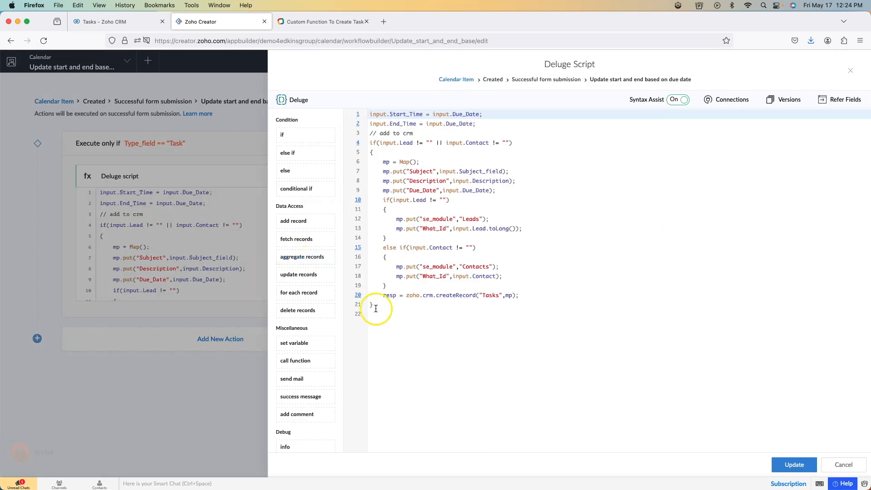
pyautogui.moveTo(387, 303); pyautogui.dragTo(365, 132)
pyautogui.press('super+c')
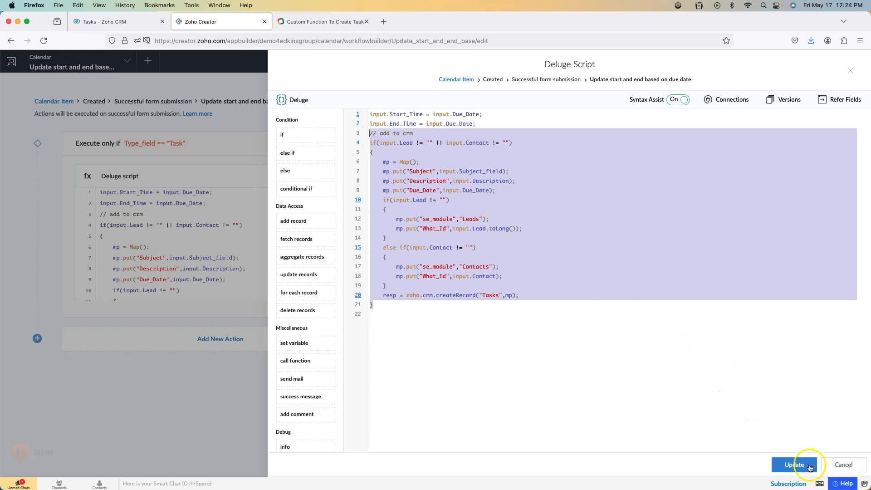
pyautogui.click(794, 464)
pyautogui.click(261, 338)
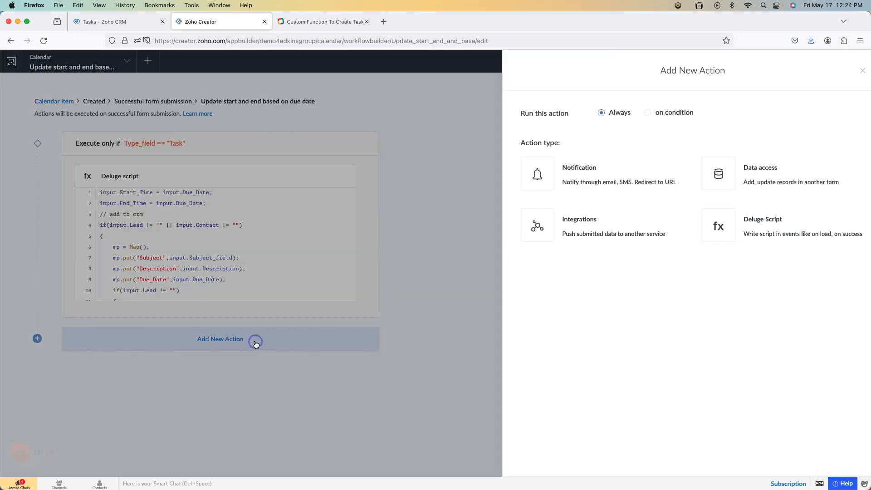
pyautogui.click(709, 233)
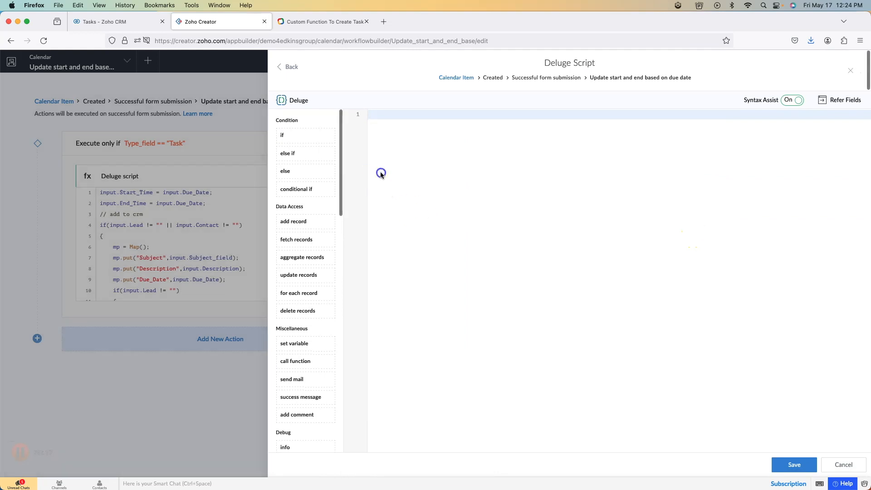
pyautogui.press('super+v')
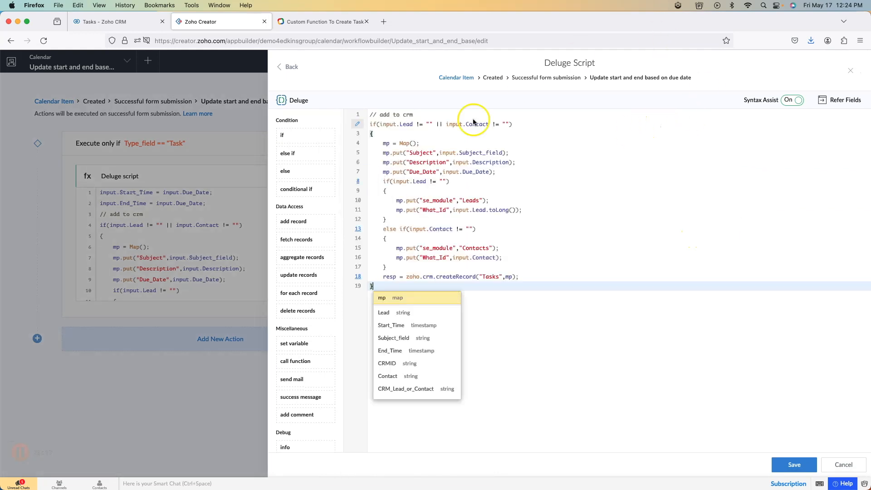
# Change the "Subject" key in the new script's map to "Event_Title"
pyautogui.doubleClick(423, 153)
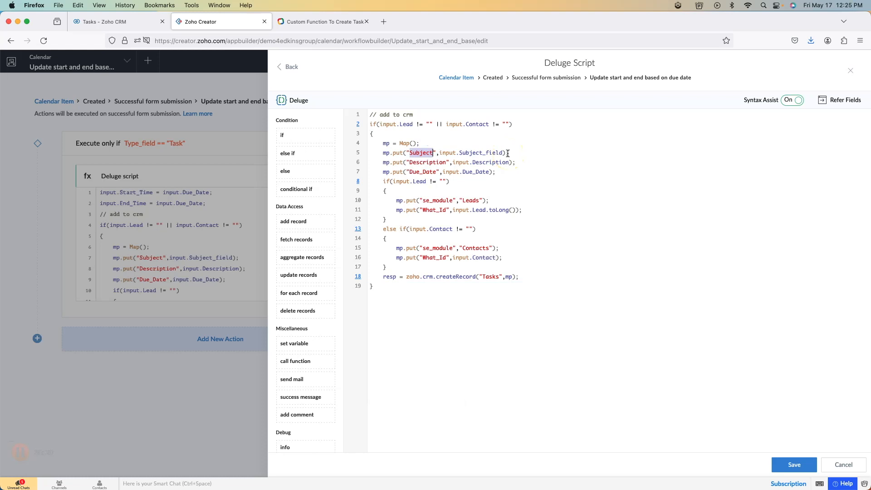
pyautogui.write('Event')
pyautogui.write('_Title')
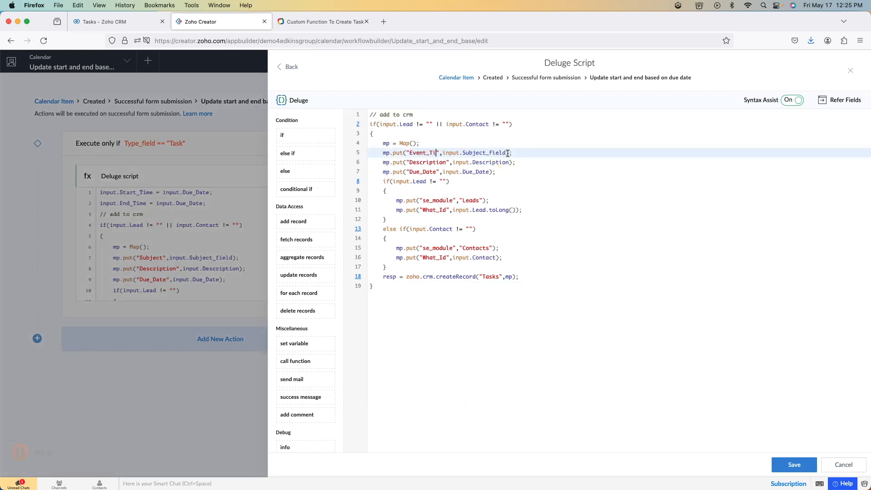
# Switch to Zoho CRM, open the API names of the Meetings module, and check the title, start and end field names
pyautogui.click(98, 25)
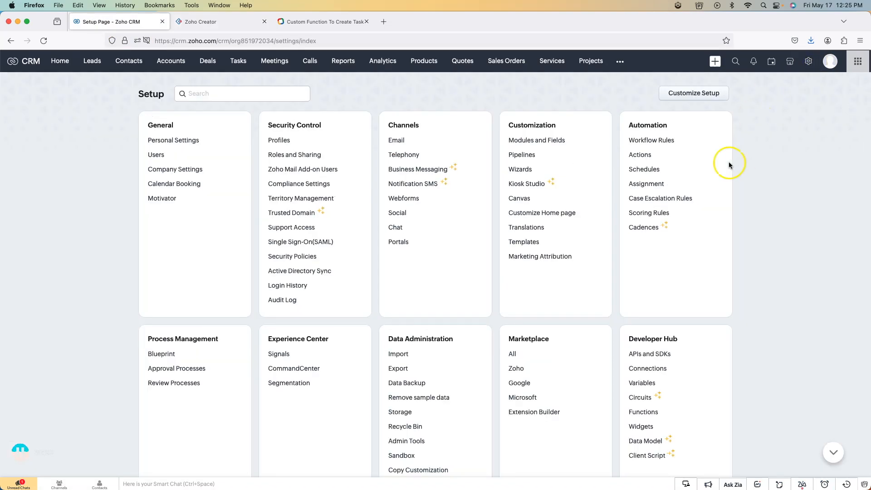
pyautogui.click(644, 358)
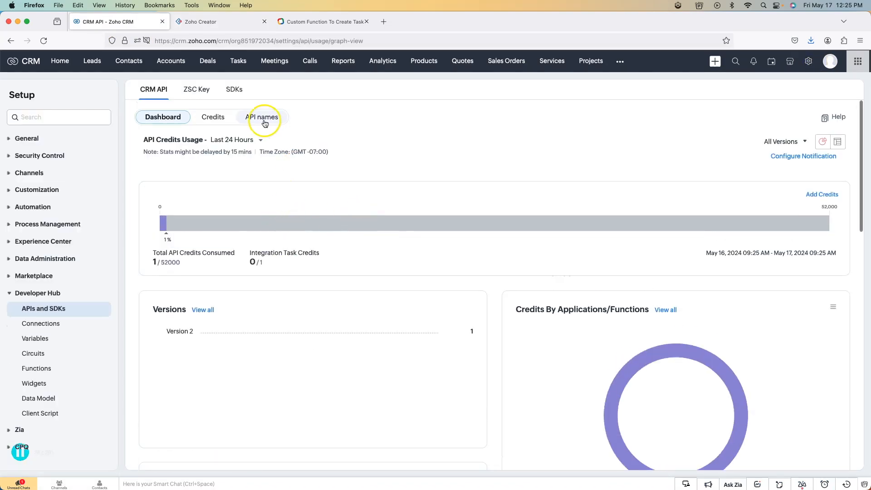
pyautogui.click(263, 121)
pyautogui.click(156, 329)
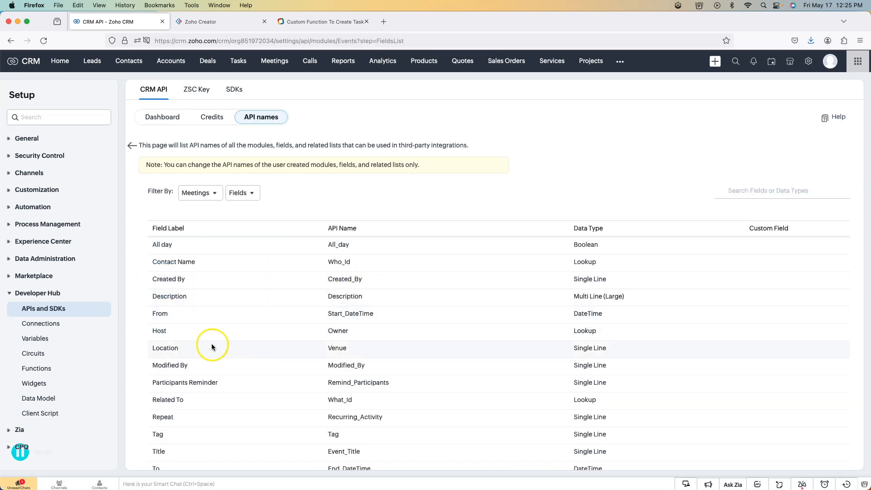
pyautogui.scroll(-1, 235, 422)
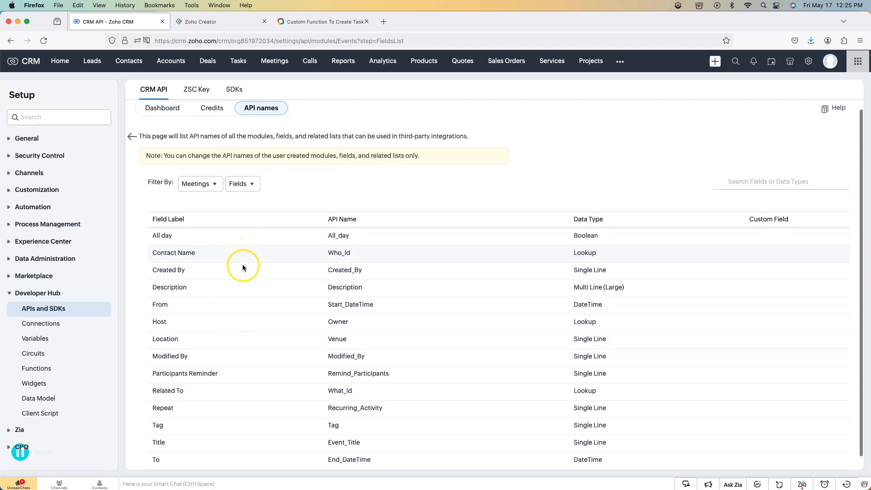
pyautogui.scroll(-1, 250, 341)
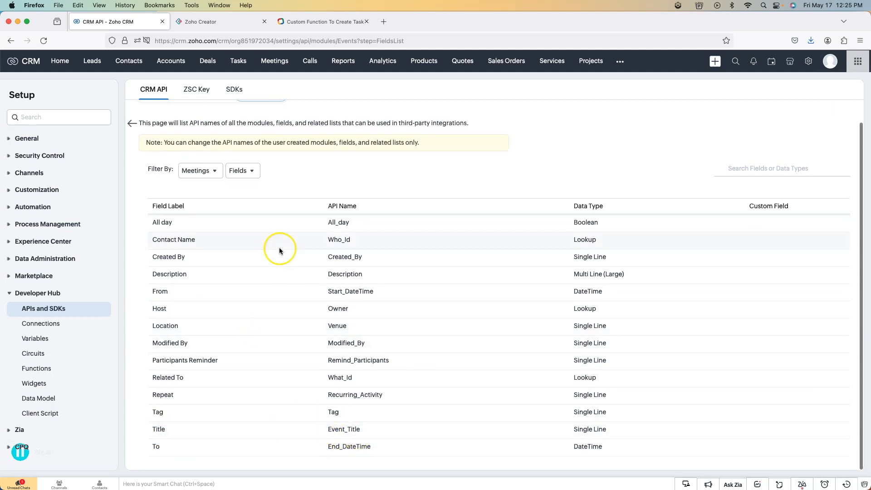
# Switch back to Zoho Creator and replace the "Due_Date" key with "Start_DateTime", checking the API name in Zoho CRM
pyautogui.click(205, 21)
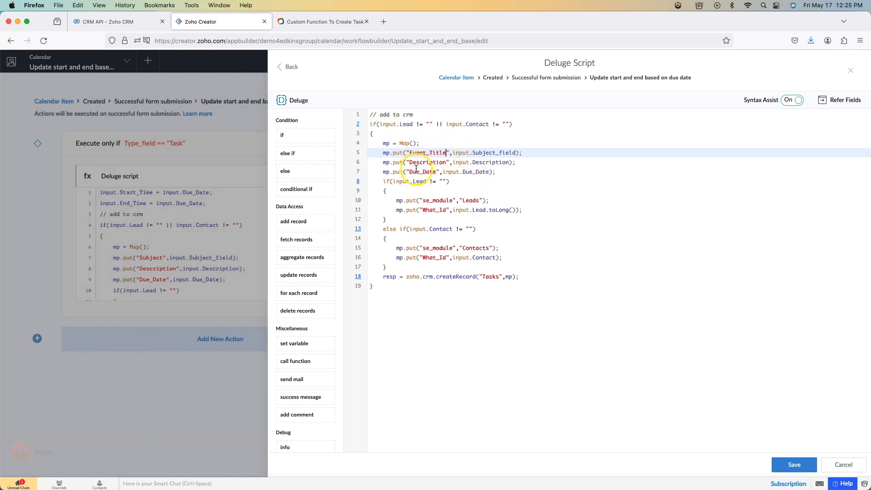
pyautogui.doubleClick(424, 171)
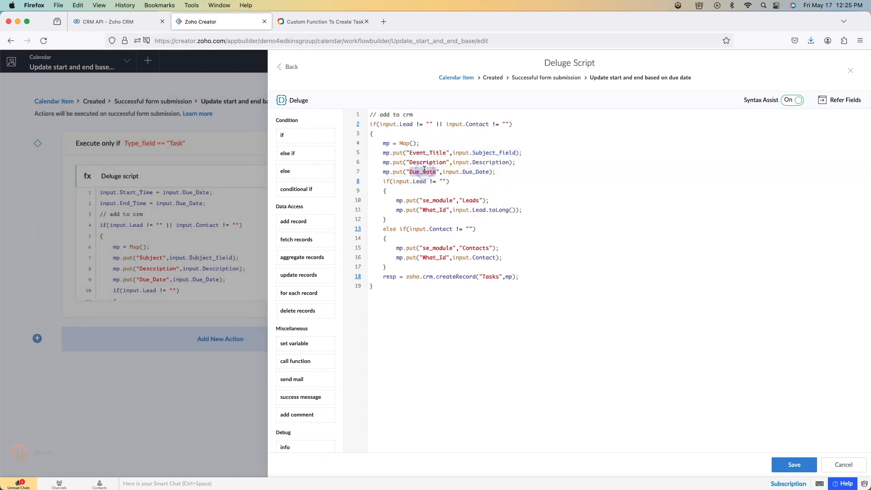
pyautogui.write('Start_Date')
pyautogui.click(94, 21)
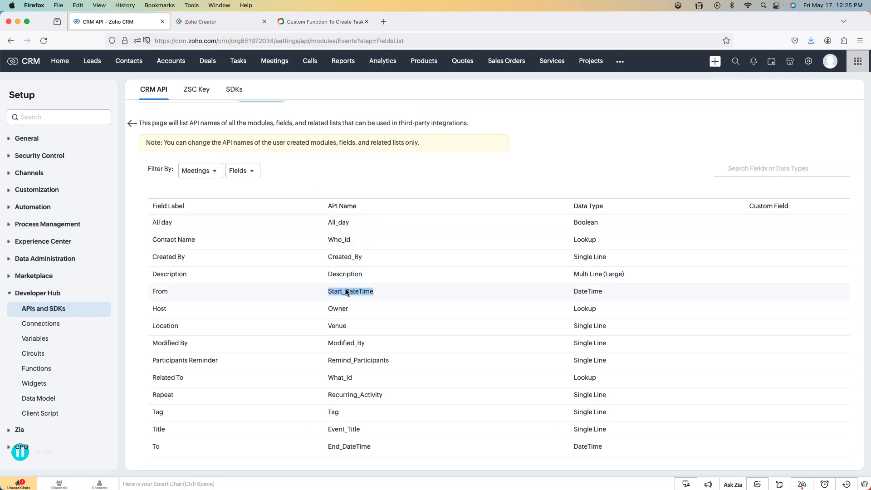
pyautogui.click(238, 22)
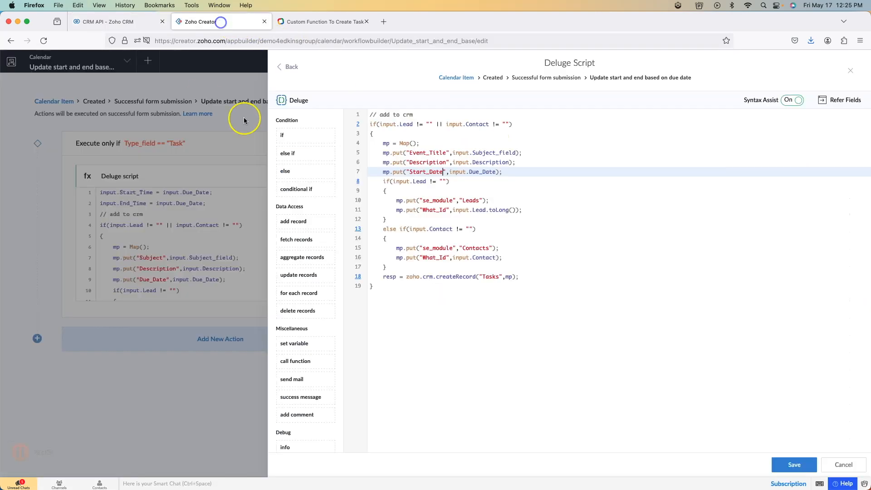
pyautogui.write('Time')
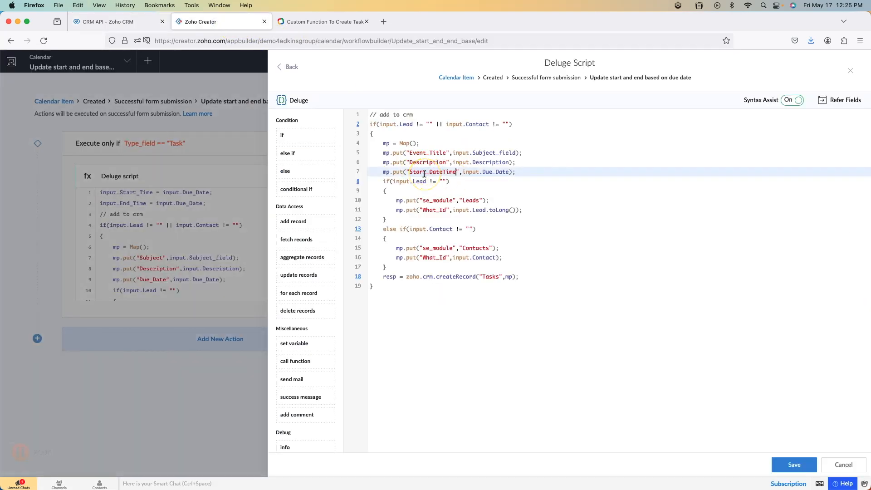
# Duplicate the "Start_DateTime" line directly below itself, leaving no blank line between the two
pyautogui.moveTo(521, 171); pyautogui.dragTo(524, 167)
pyautogui.press('super+c')
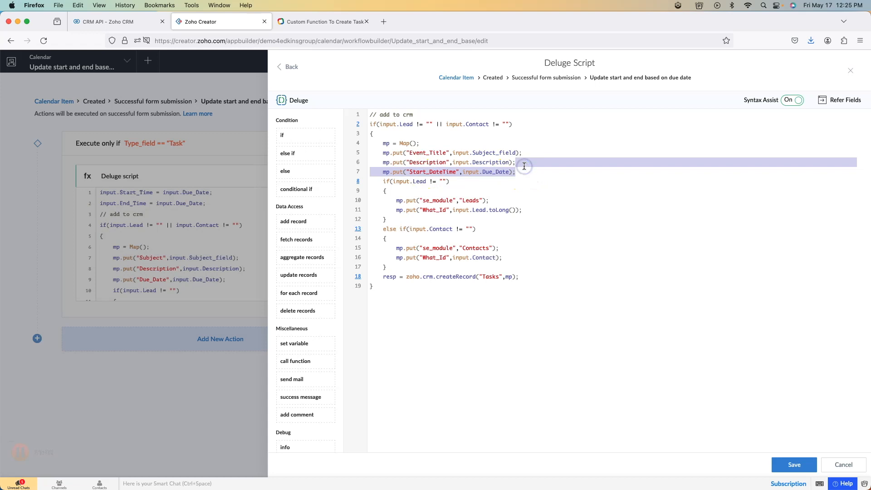
pyautogui.click(521, 173)
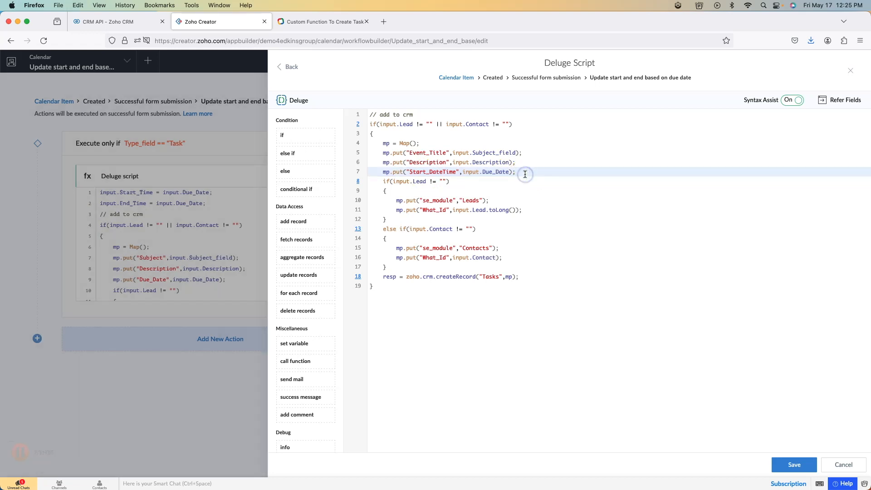
pyautogui.press('Return')
pyautogui.press('super+v')
pyautogui.click(490, 182)
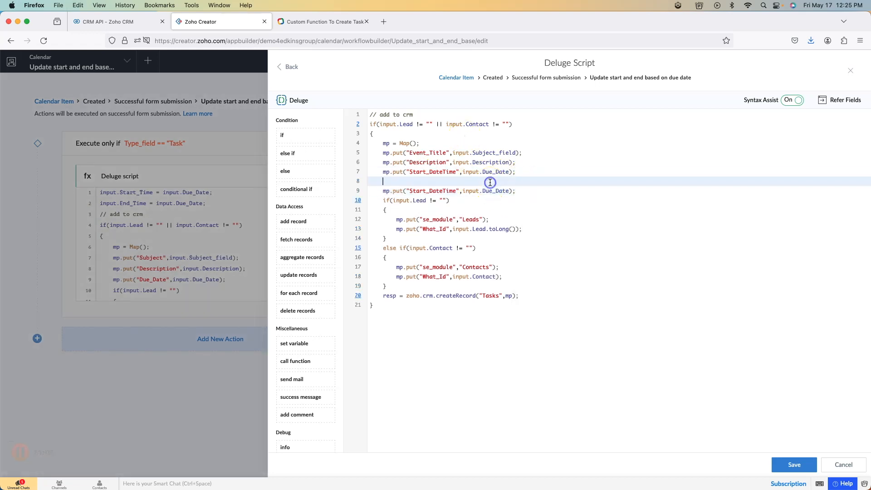
pyautogui.press('BackSpace')
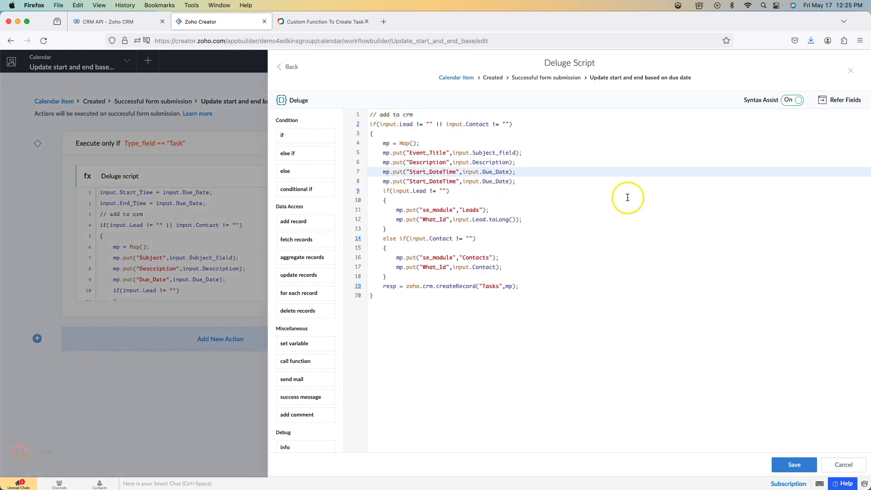
# Replace input.Due_Date with a startTime variable as the value in the first "Start_DateTime" line
pyautogui.doubleClick(496, 171)
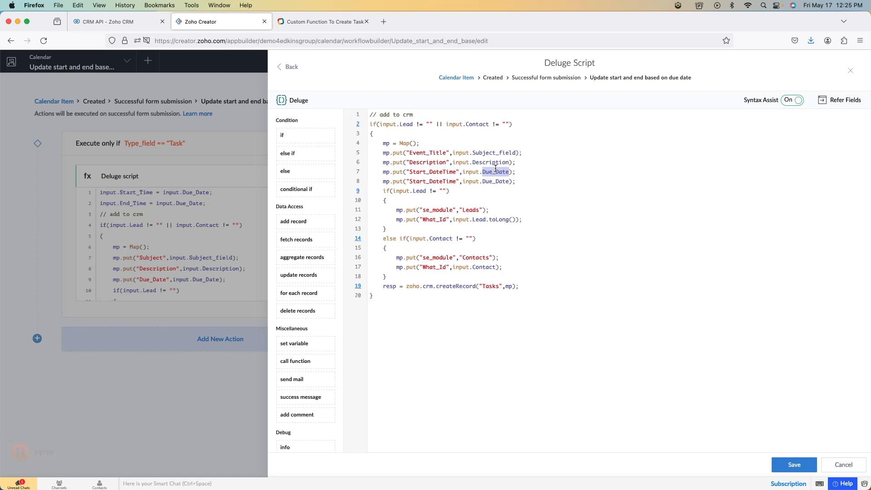
pyautogui.click(524, 161)
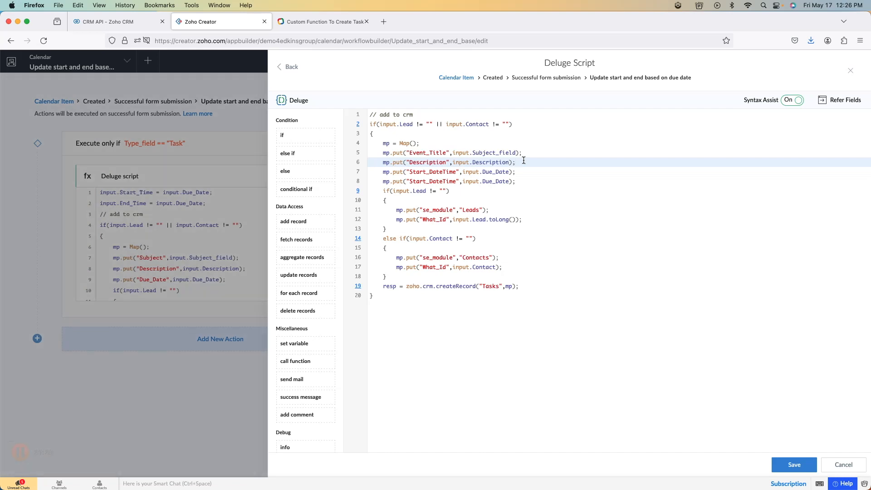
pyautogui.doubleClick(493, 172)
pyautogui.press('BackSpace')
pyautogui.press('BackSpace')
pyautogui.press('BackSpace')
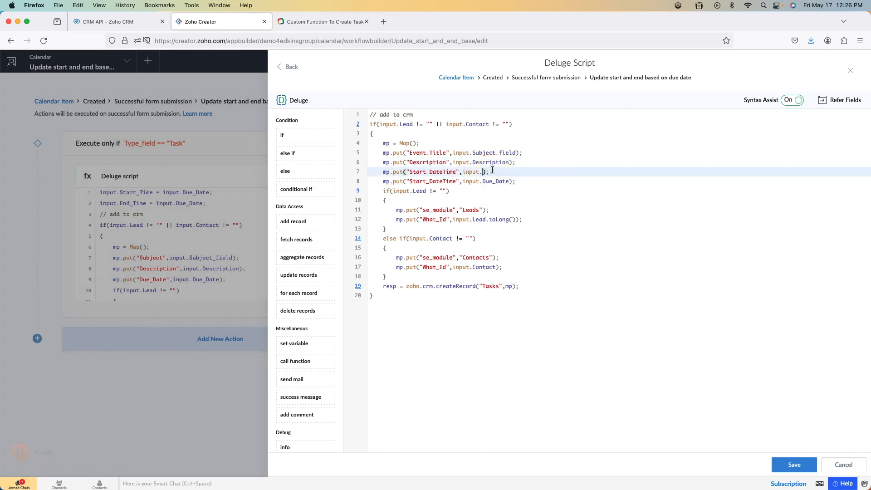
pyautogui.press('BackSpace')
pyautogui.write('startTime')
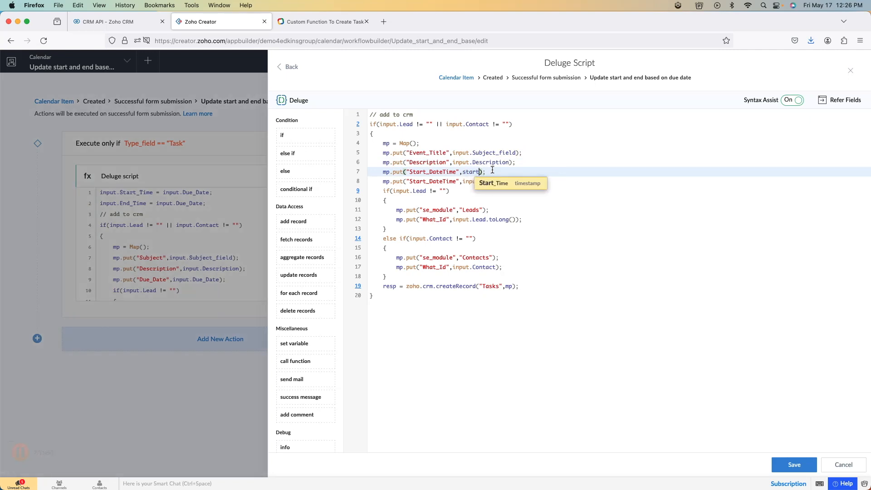
# Insert unfilled assignment lines for the variables startTime and endTime below the "Description" line
pyautogui.click(528, 163)
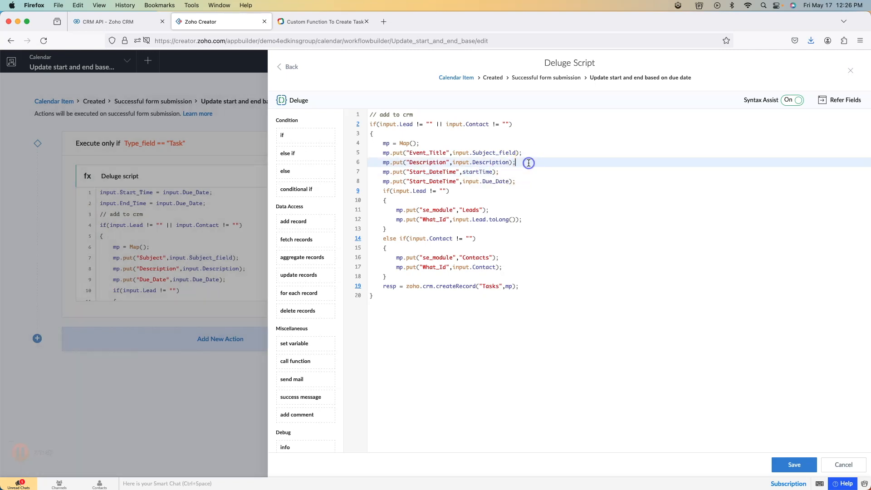
pyautogui.press('Return')
pyautogui.write('stortTime ')
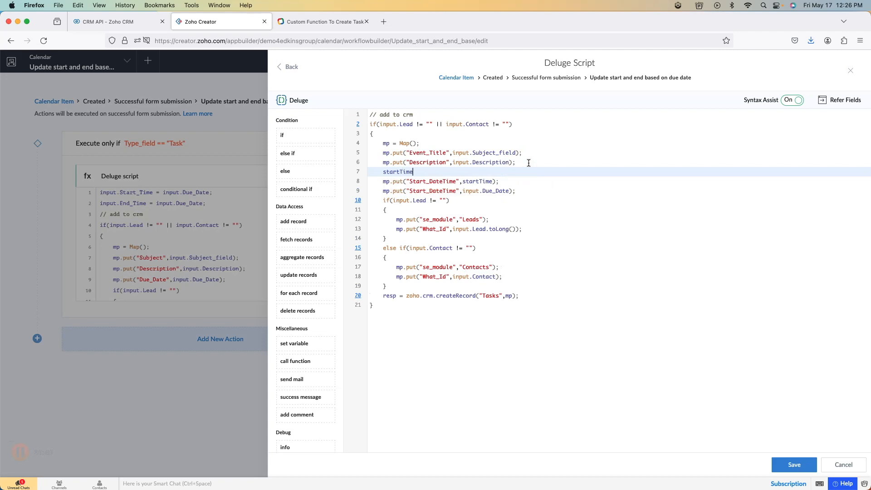
pyautogui.write('= ;')
pyautogui.press('Return')
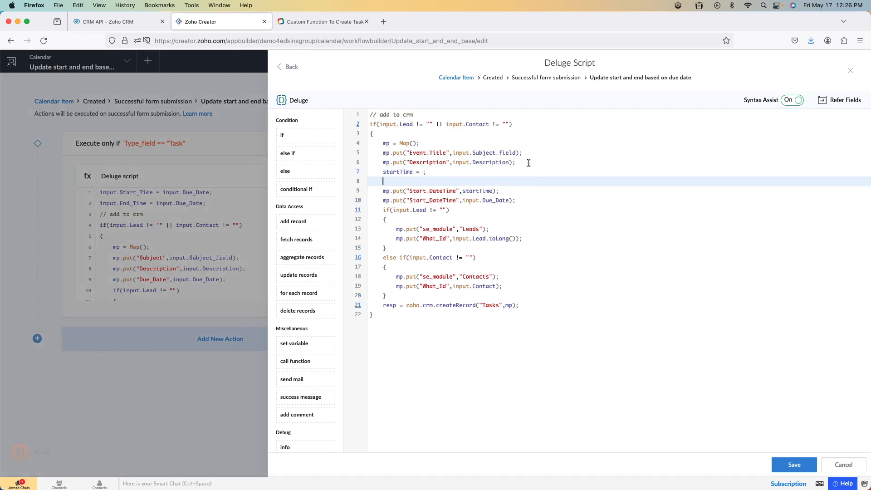
pyautogui.write('ene')
pyautogui.press('BackSpace')
pyautogui.write('d')
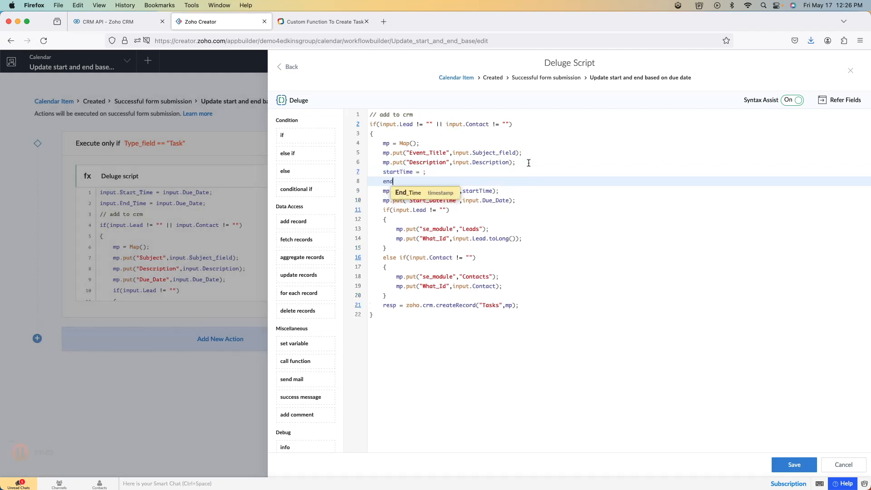
pyautogui.write('Time = ;')
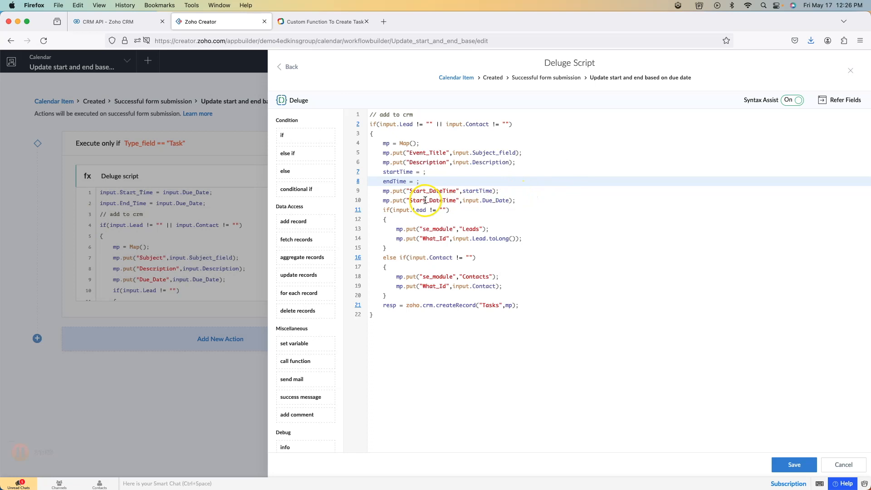
# In the duplicated "Start_DateTime" line, change the key to "End_DateTime" and replace Due_Date with endTime
pyautogui.moveTo(426, 200); pyautogui.dragTo(411, 200)
pyautogui.write('End')
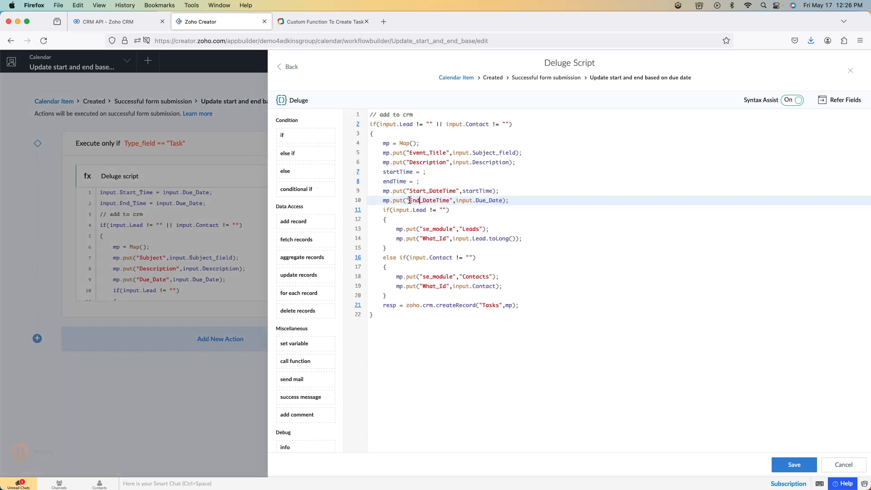
pyautogui.doubleClick(486, 200)
pyautogui.write('end')
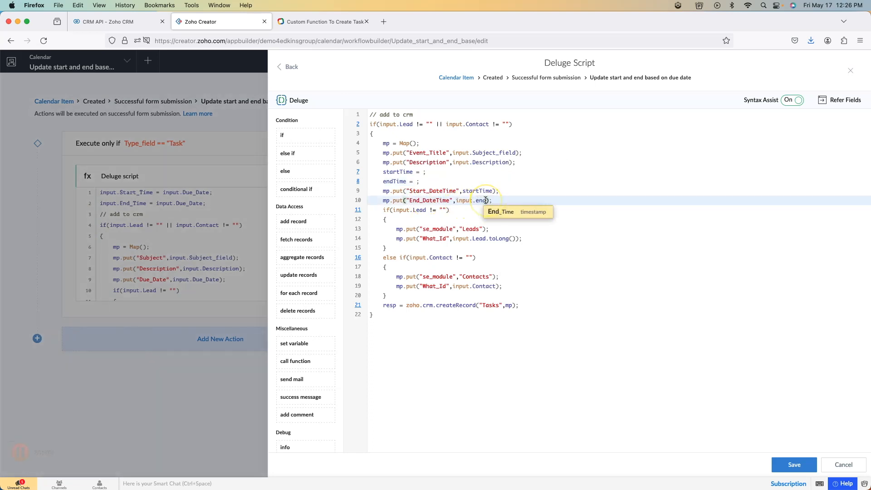
pyautogui.write('Time')
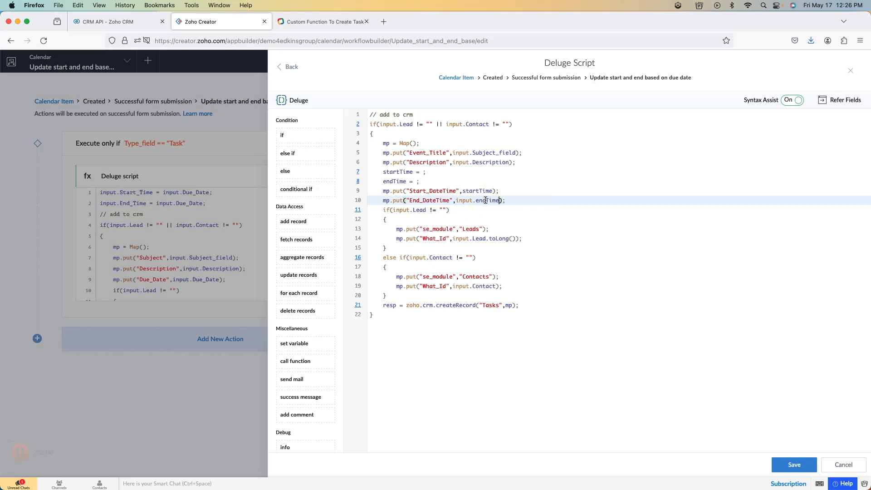
pyautogui.click(516, 200)
# Set startTime and endTime to empty strings ('') so the script can be saved, save it, and close the workflow editor
pyautogui.click(788, 466)
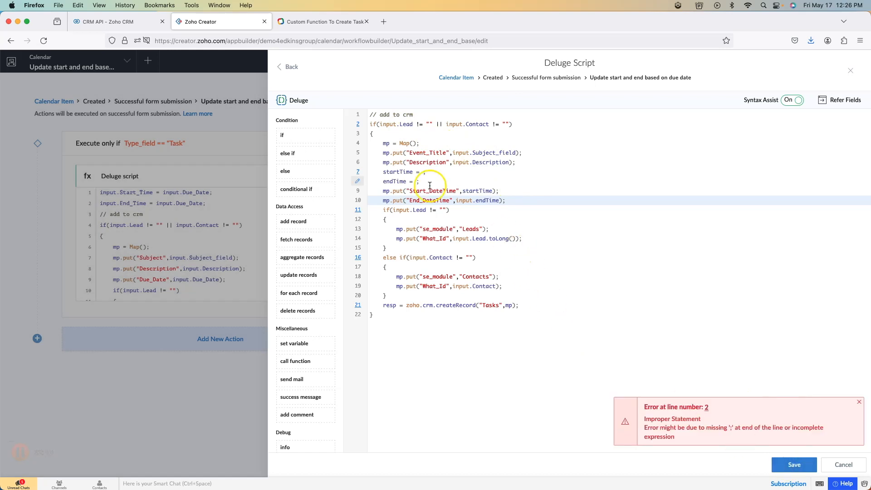
pyautogui.click(422, 170)
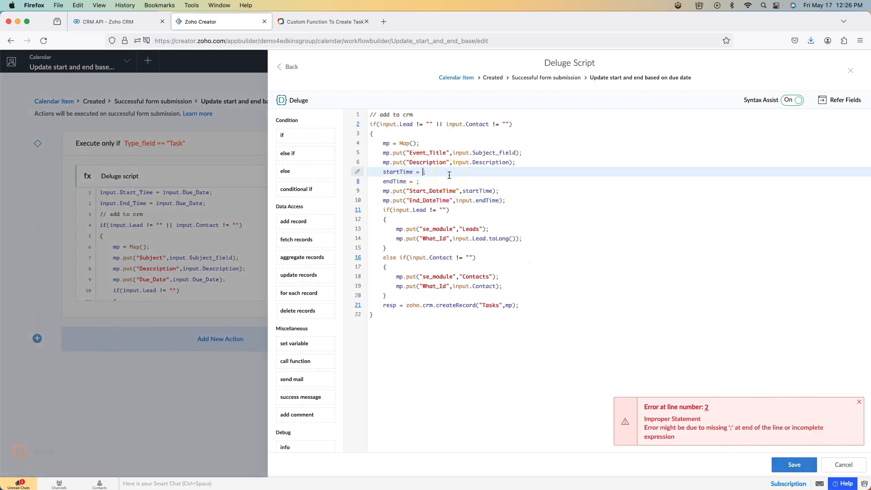
pyautogui.press('Down')
pyautogui.press('Left')
pyautogui.write("''")
pyautogui.press('super+s')
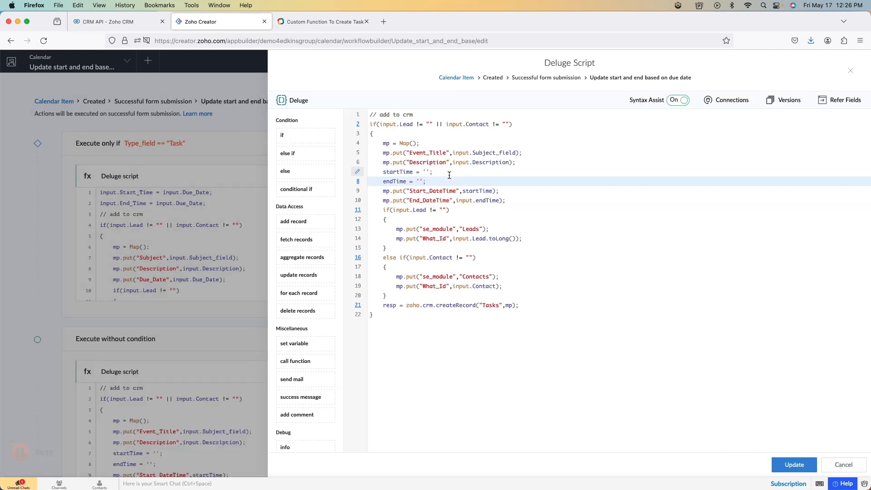
pyautogui.click(850, 71)
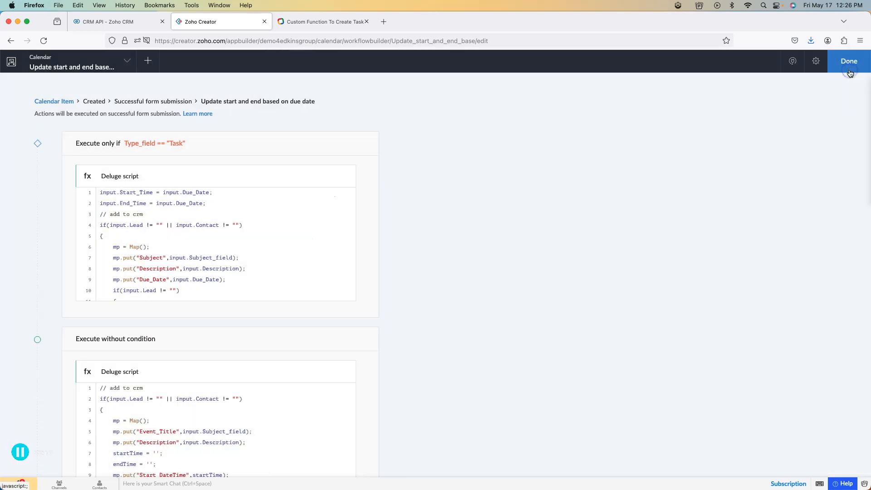
pyautogui.click(849, 62)
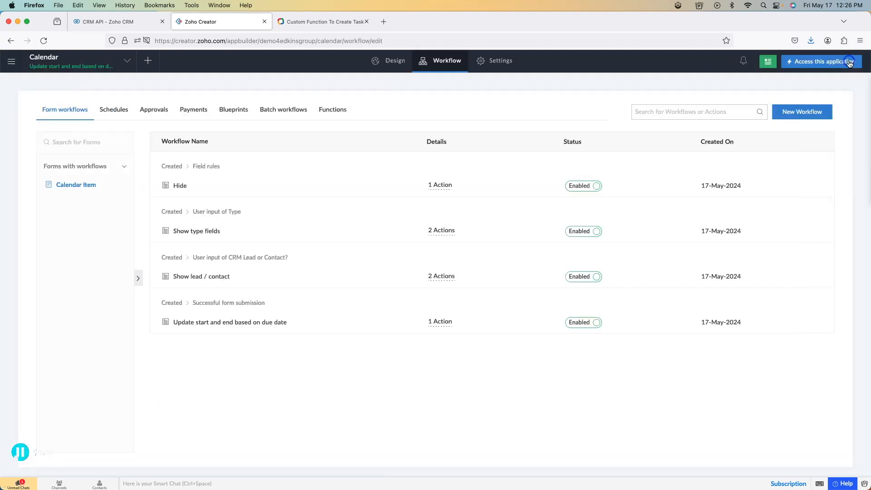
# Open the Calendar Item form for editing and check the date-time format of the Start Time field's initial value
pyautogui.click(96, 64)
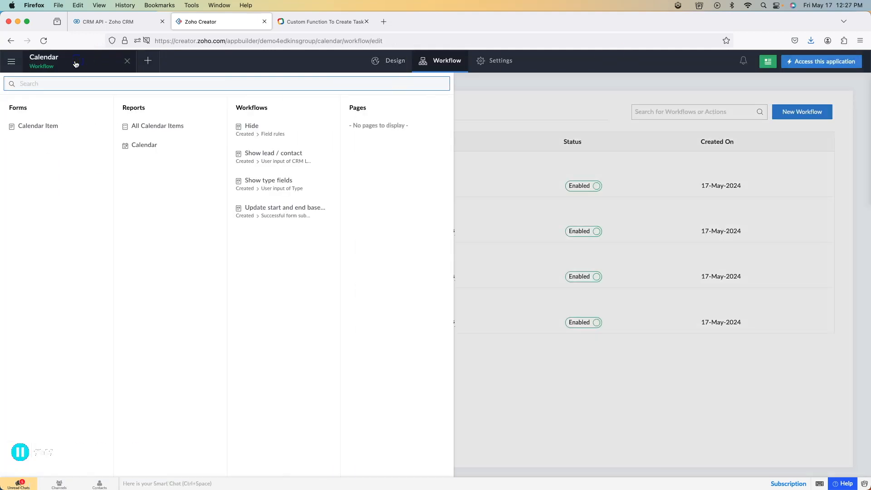
pyautogui.click(54, 129)
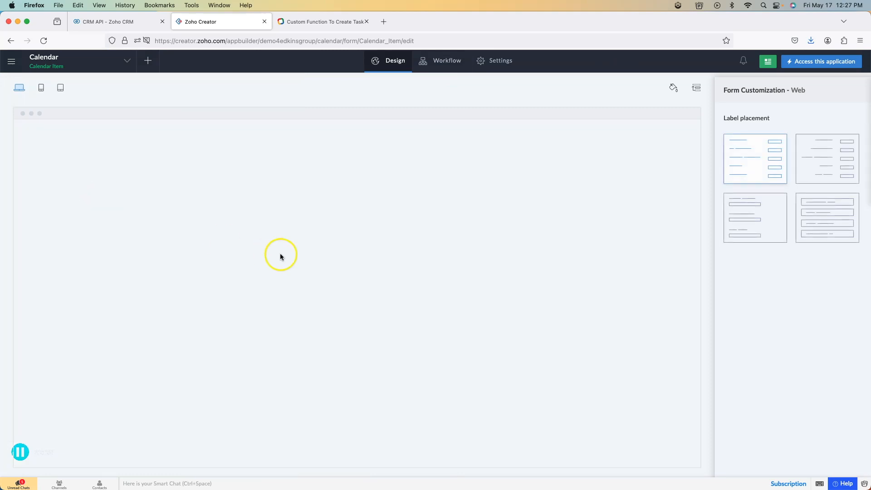
pyautogui.click(321, 284)
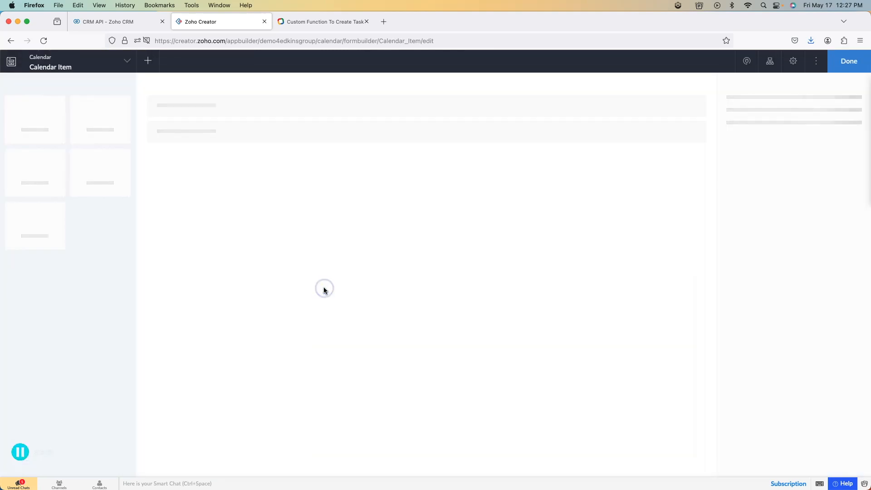
pyautogui.click(278, 291)
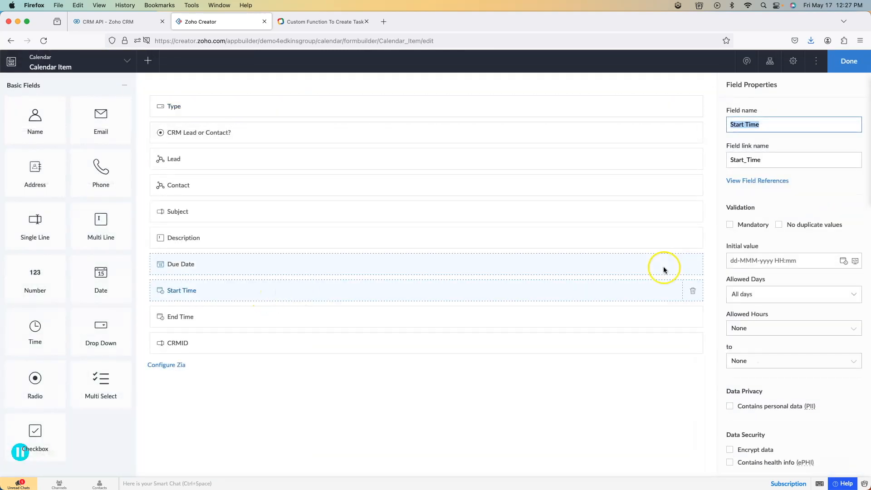
pyautogui.click(796, 262)
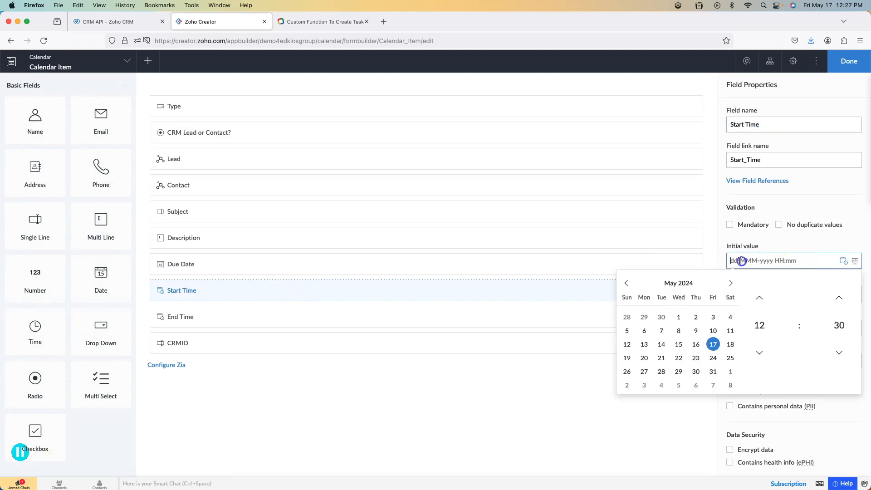
pyautogui.click(759, 261)
pyautogui.click(799, 260)
# Switch to the Zoho help forum page and copy the date format yyyy-MM-dd'T'HH:mm:ss from the reminder sample code
pyautogui.click(337, 23)
pyautogui.scroll(-3, 339, 247)
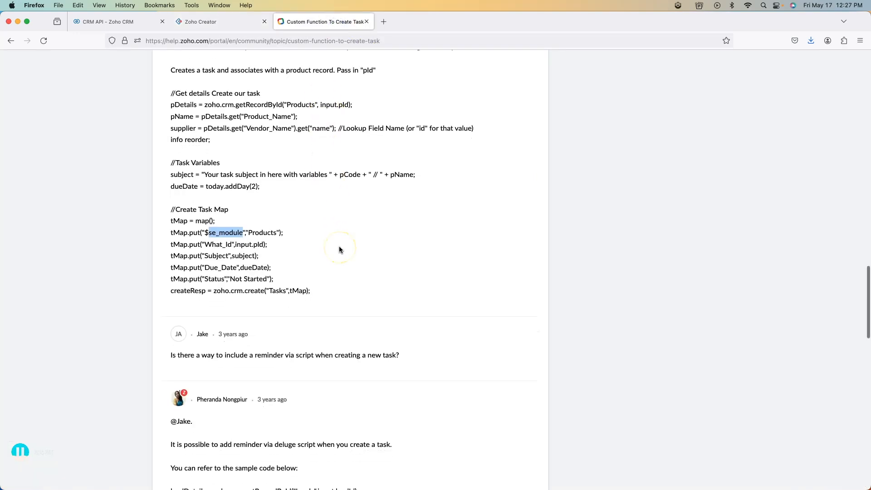
pyautogui.scroll(-10, 338, 246)
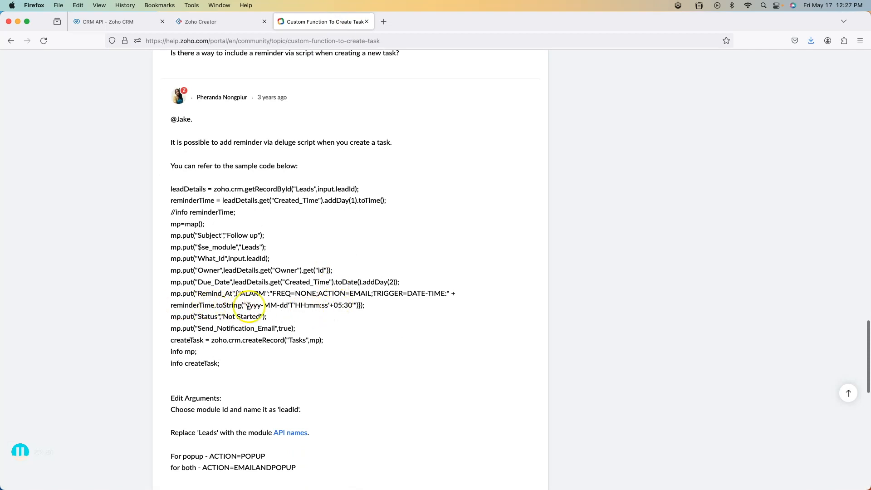
pyautogui.moveTo(247, 306); pyautogui.dragTo(258, 306)
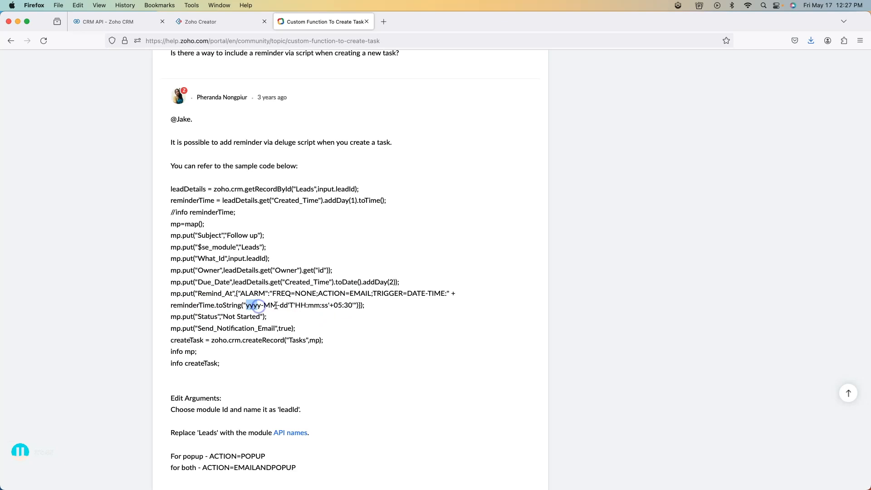
pyautogui.click(252, 305)
pyautogui.click(214, 25)
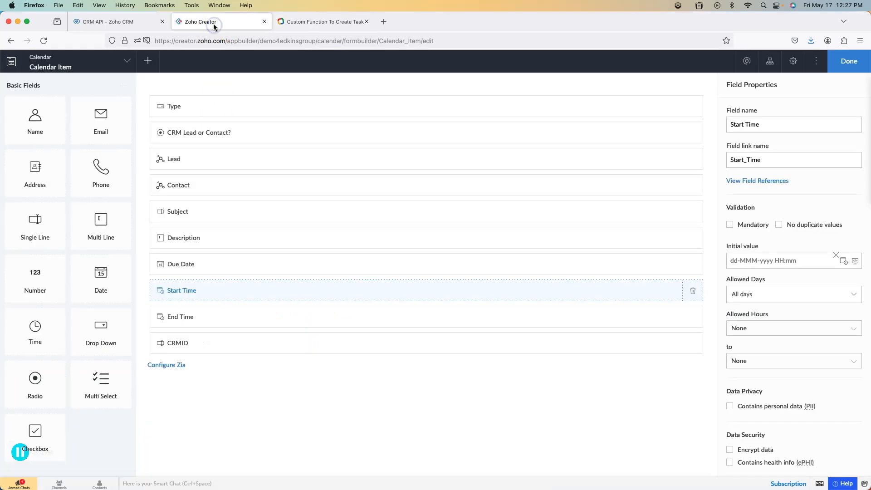
pyautogui.click(297, 23)
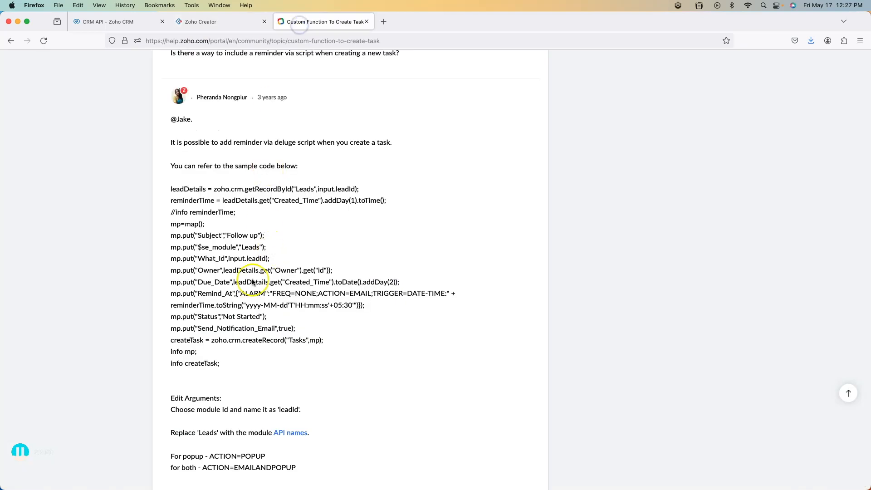
pyautogui.moveTo(262, 306); pyautogui.dragTo(329, 305)
pyautogui.press('super+c')
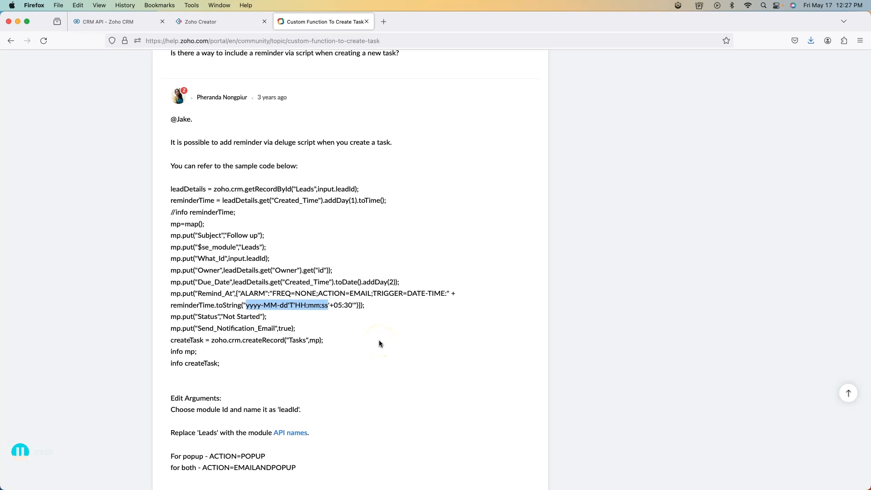
# Switch back to Zoho Creator, leave the form builder, and reopen the unconditional Deluge script in the "Update start and end based on due date" workflow
pyautogui.click(208, 22)
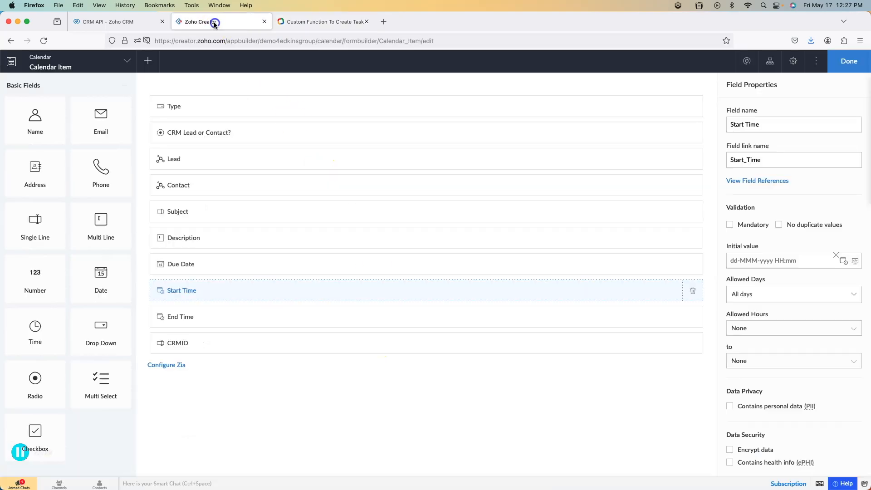
pyautogui.click(848, 61)
pyautogui.click(448, 61)
pyautogui.click(272, 320)
pyautogui.scroll(-3, 249, 403)
pyautogui.click(251, 404)
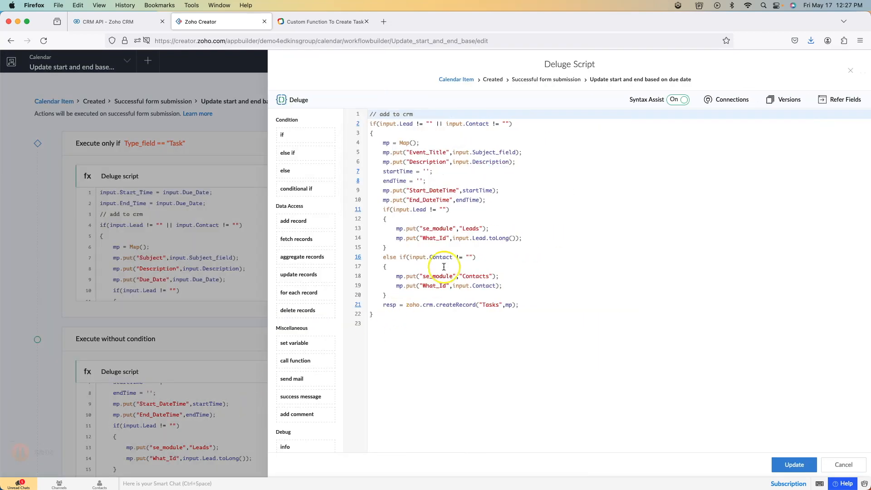
# Set startTime to input.Start_Time.toString("yyyy-MM-dd'T'HH:mm:ss"), reusing the copied date format
pyautogui.click(427, 171)
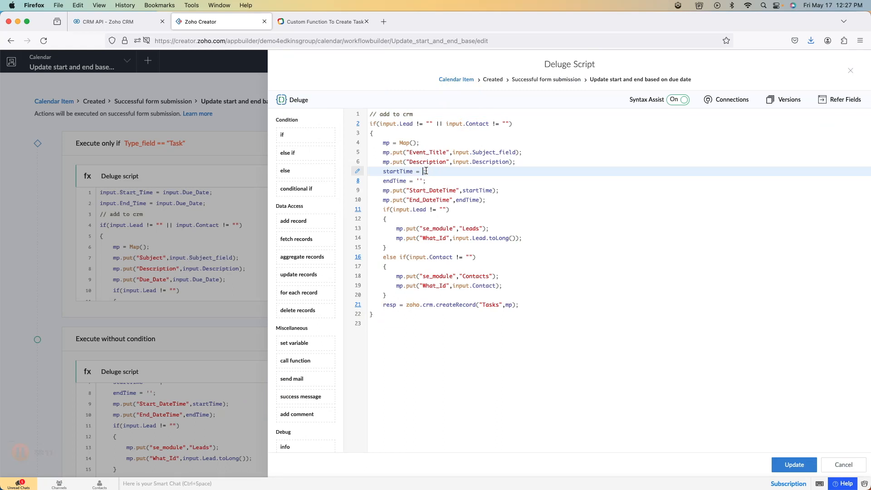
pyautogui.write('input.S')
pyautogui.press('Return')
pyautogui.write('.')
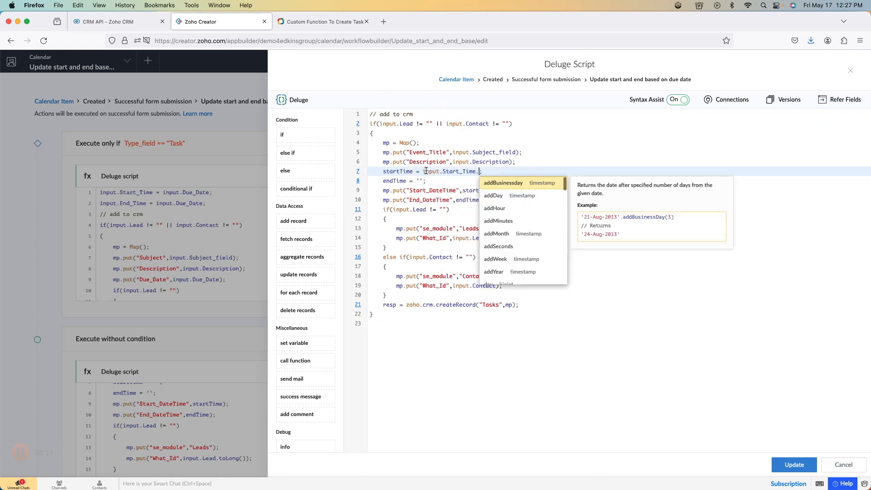
pyautogui.write('toStr')
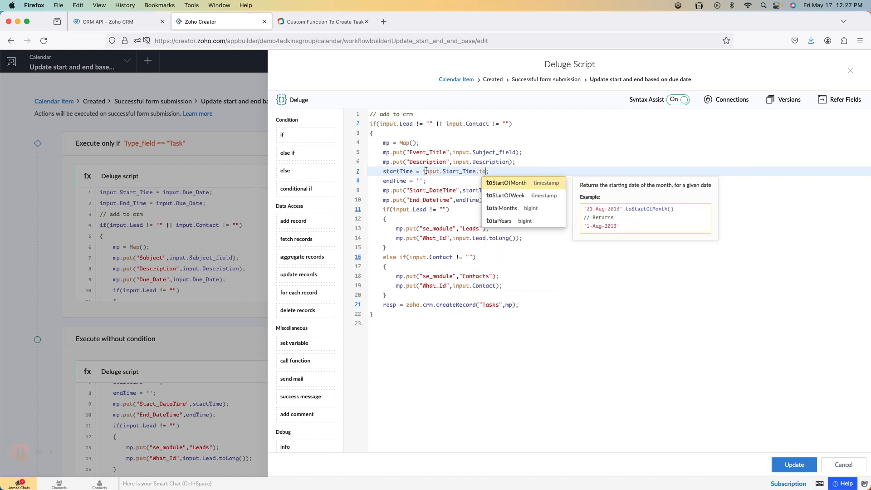
pyautogui.press('super+v')
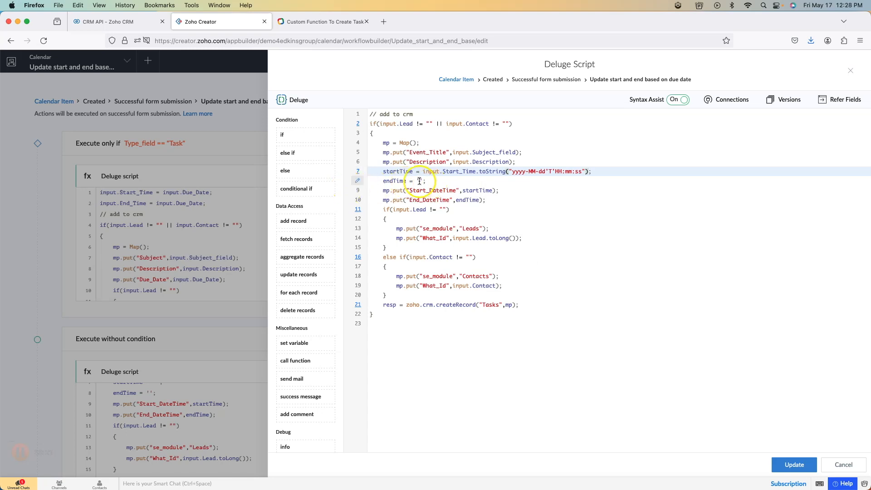
# Set endTime to input.End_Time.toString("yyyy-MM-dd'T'HH:mm:ss"), checking the format against the Zoho help forum page
pyautogui.click(422, 180)
pyautogui.press('BackSpace')
pyautogui.press('BackSpace')
pyautogui.write('input.End_Time')
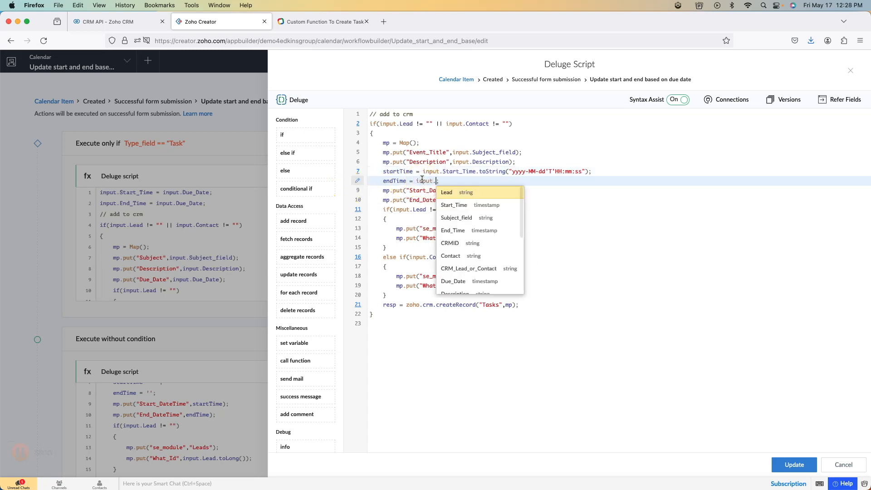
pyautogui.press('Return')
pyautogui.write('.toString("')
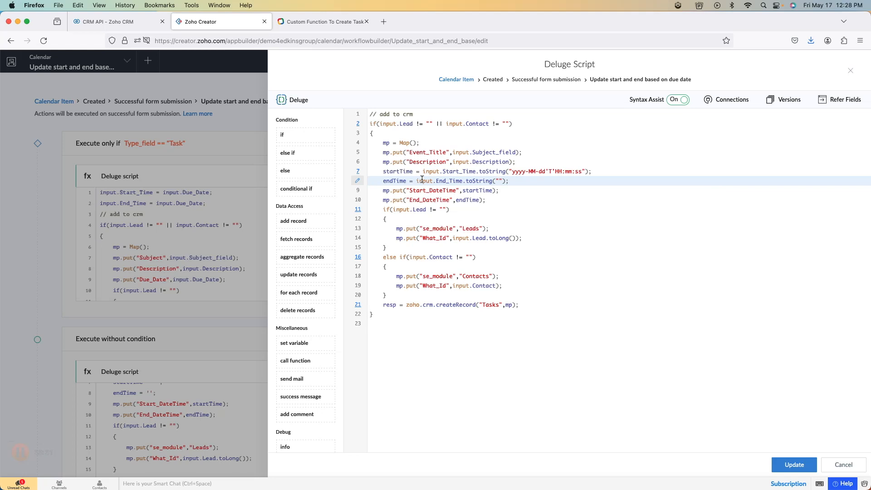
pyautogui.press('super+v')
pyautogui.click(312, 21)
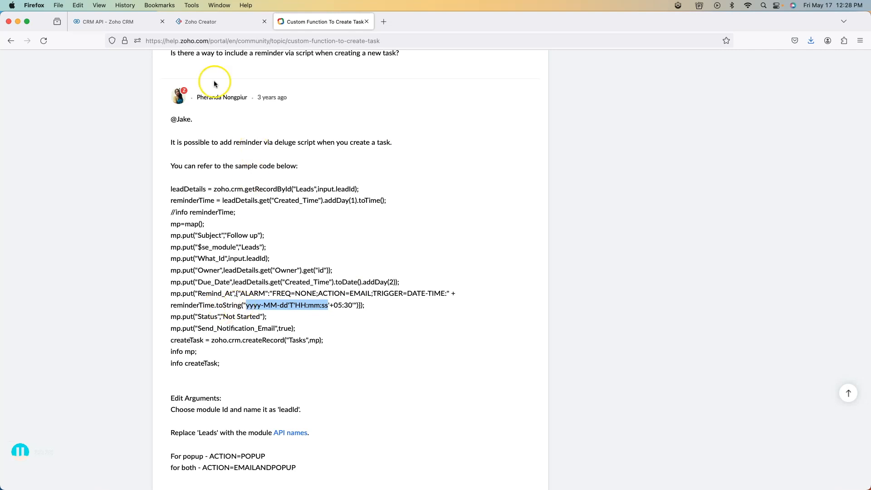
pyautogui.click(203, 21)
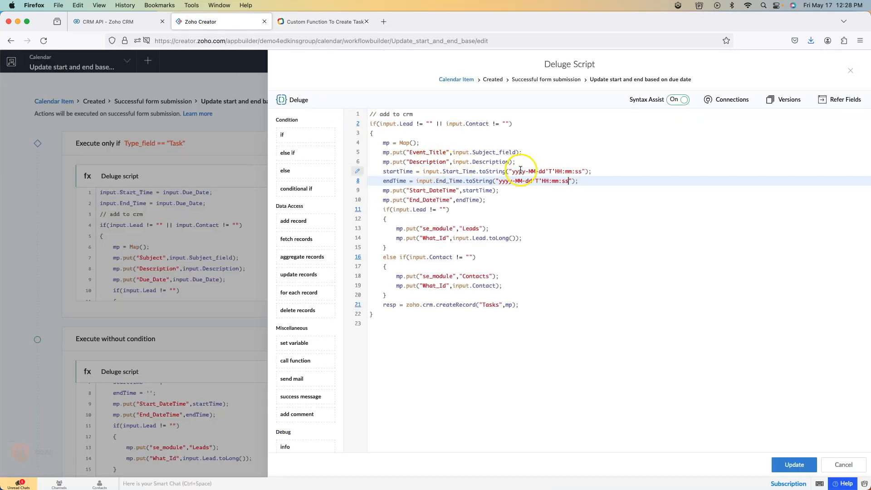
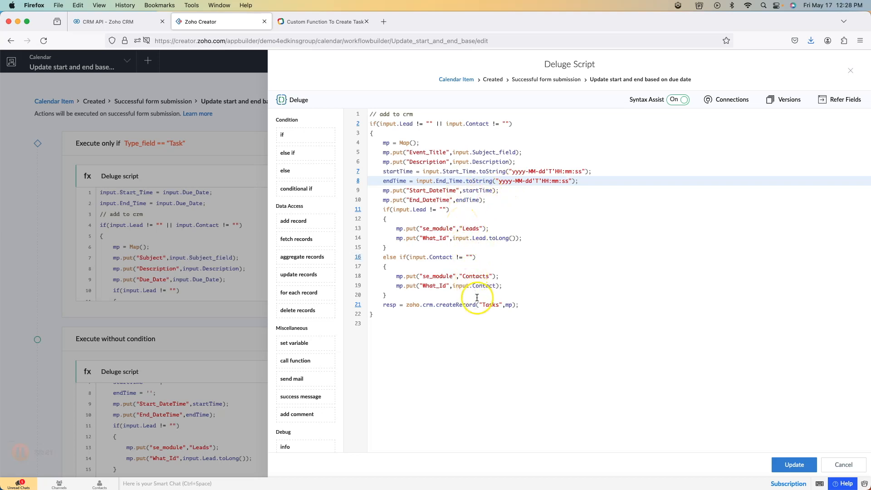
# Copy the Meetings module's API name from Zoho CRM and make "Events" the module in the Zoho Creator script's createRecord call
pyautogui.doubleClick(490, 305)
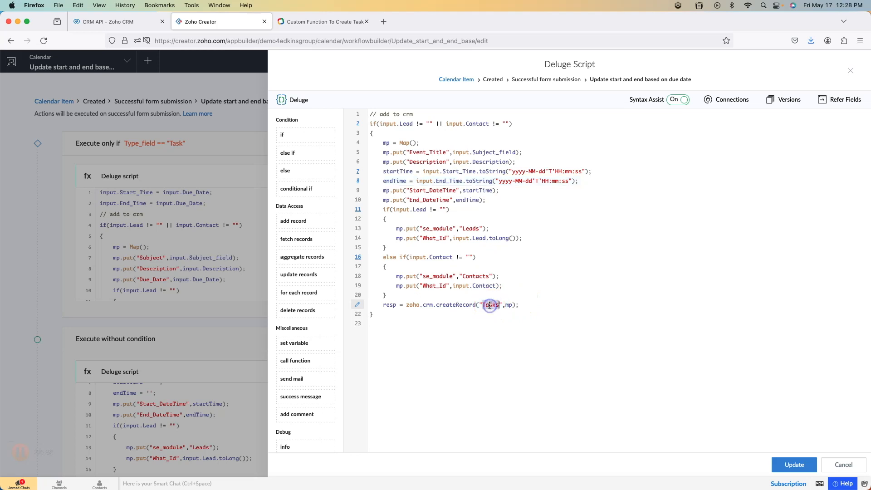
pyautogui.write('Ms')
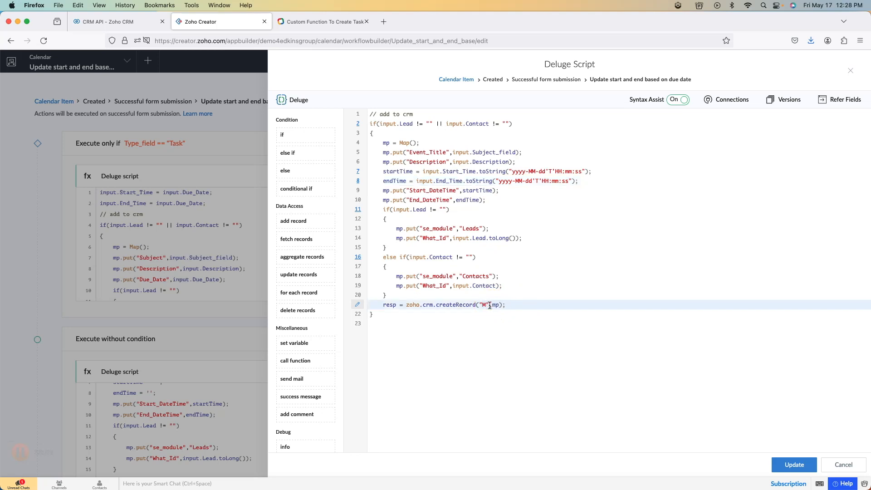
pyautogui.click(130, 22)
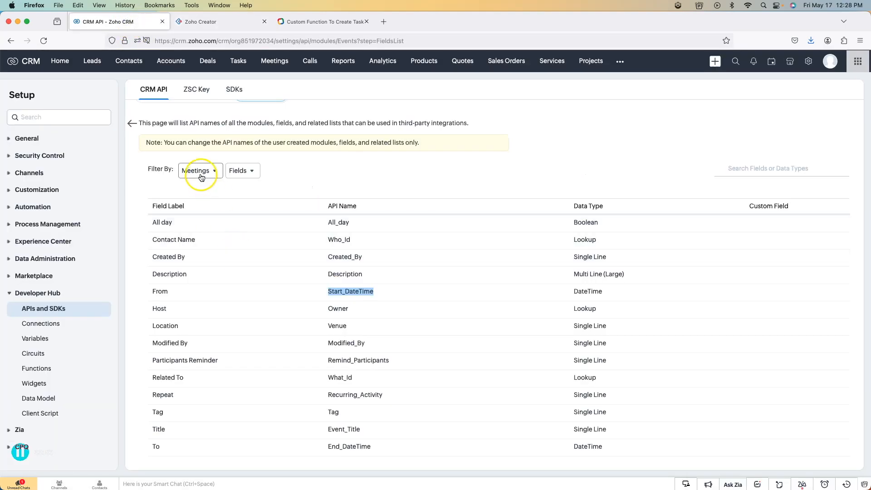
pyautogui.click(132, 124)
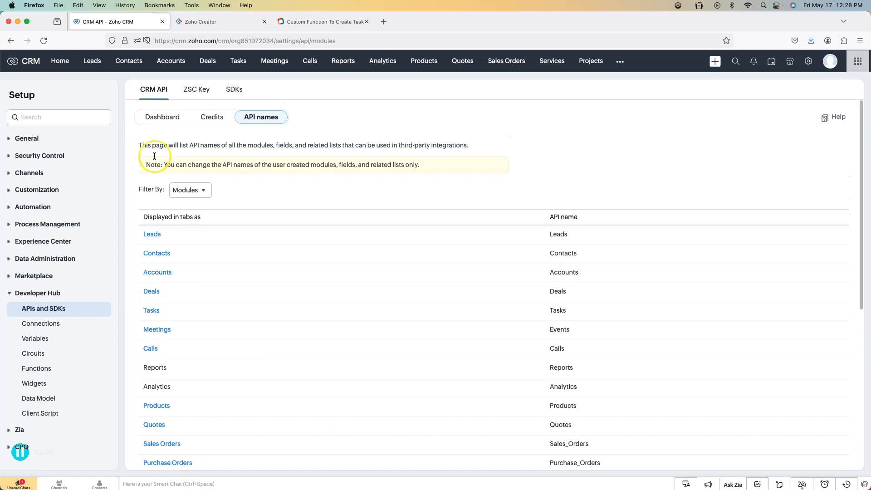
pyautogui.doubleClick(559, 330)
pyautogui.press('super+c')
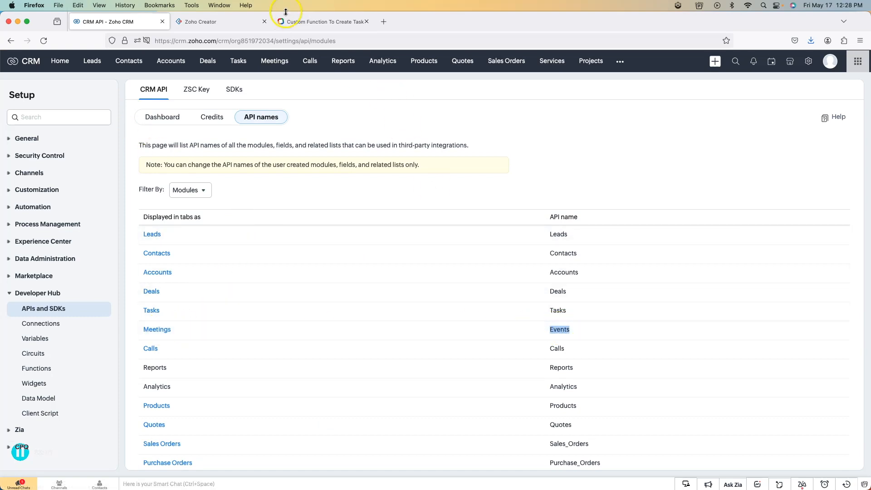
pyautogui.click(220, 25)
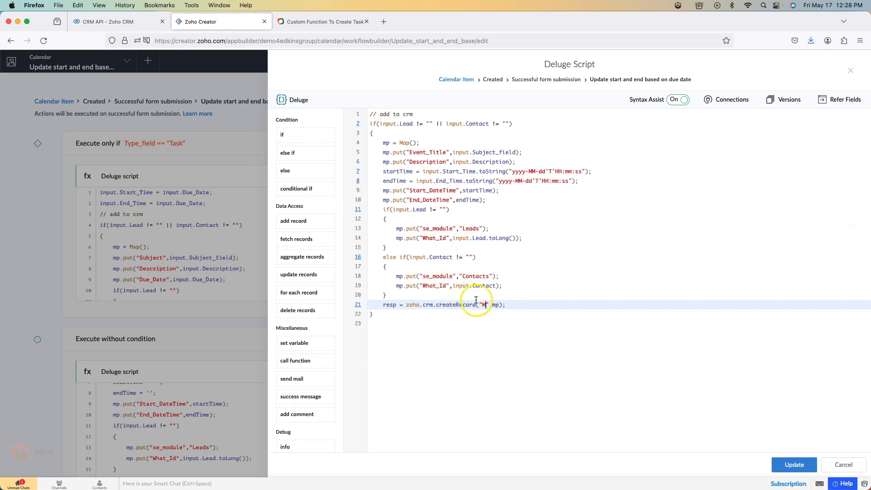
pyautogui.press('super+v')
pyautogui.click(542, 306)
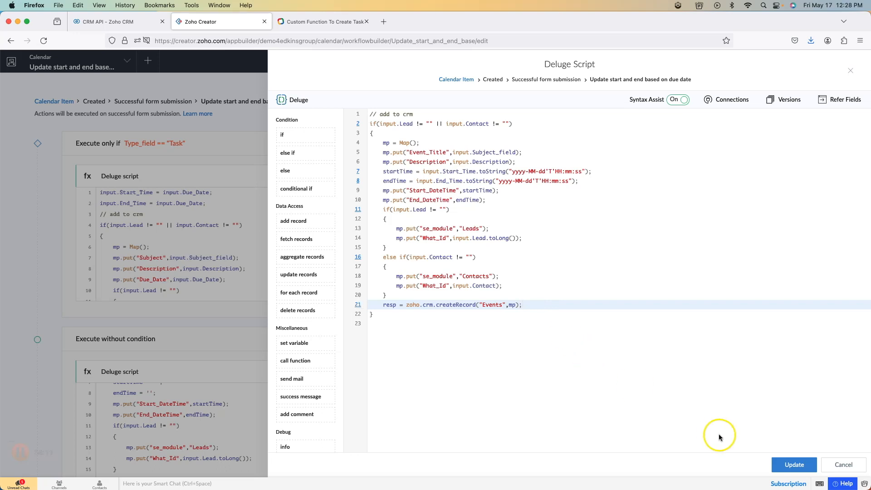
# Save and close the updated Deluge script, and finish editing the workflow
pyautogui.click(793, 467)
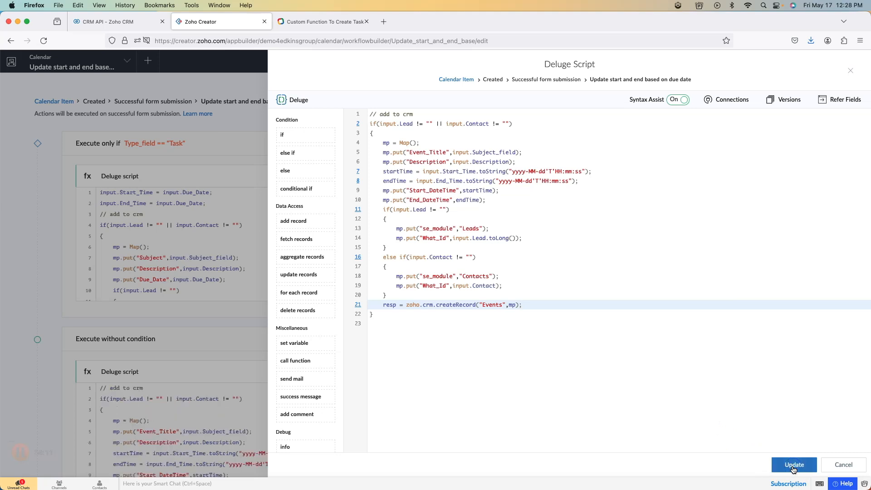
pyautogui.click(850, 71)
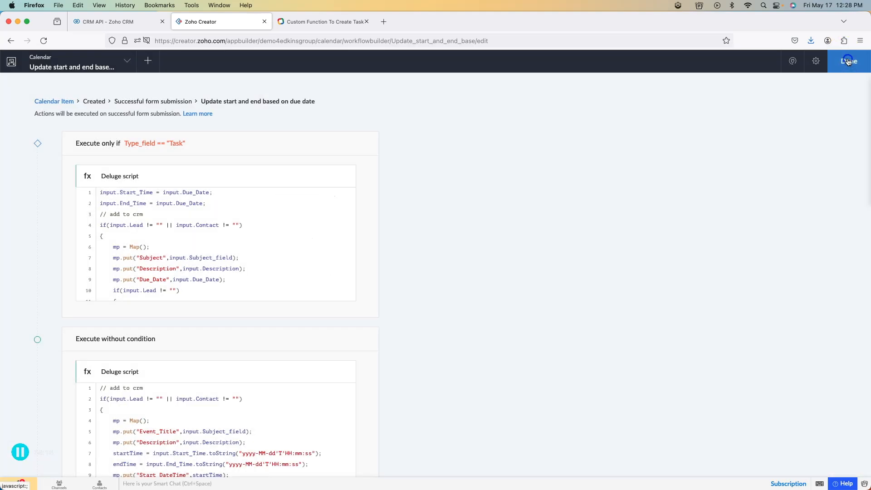
pyautogui.click(848, 61)
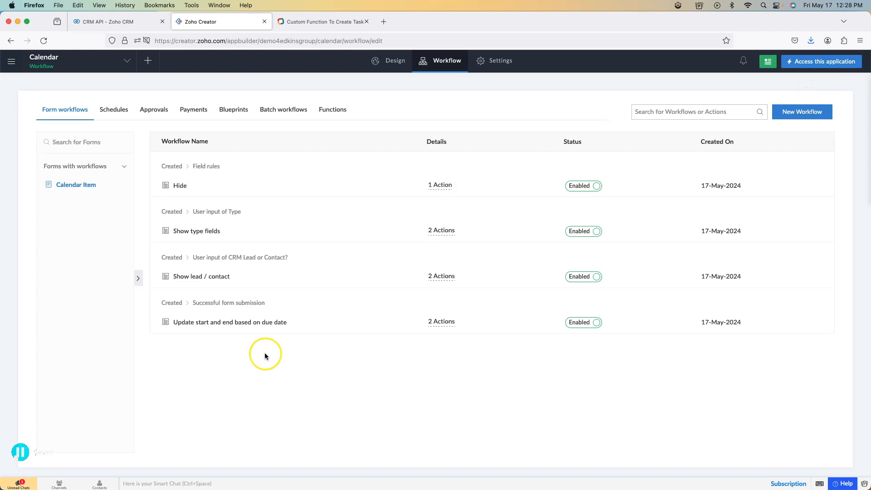
# Reopen the "Update start and end based on due date" workflow and restrict its unconditional block to Type equals Meeting
pyautogui.click(241, 324)
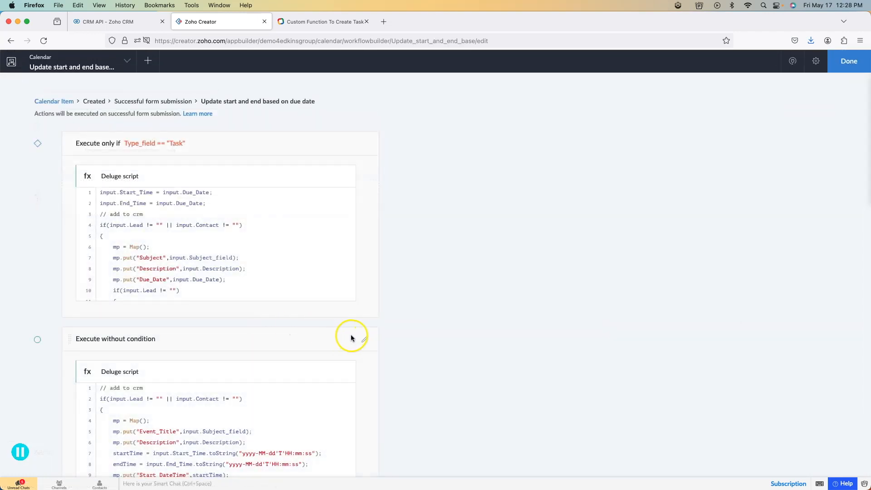
pyautogui.click(365, 341)
pyautogui.click(327, 262)
pyautogui.scroll(-5, 318, 313)
pyautogui.click(298, 368)
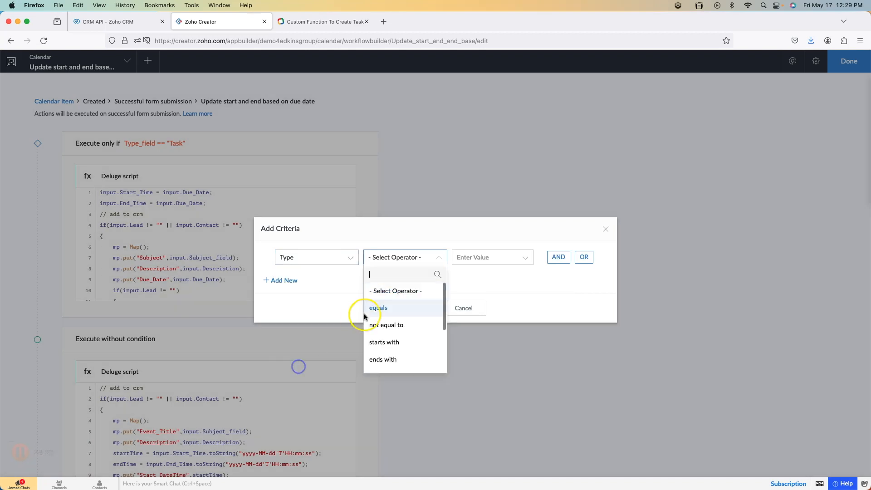
pyautogui.click(367, 310)
pyautogui.click(482, 326)
pyautogui.click(412, 310)
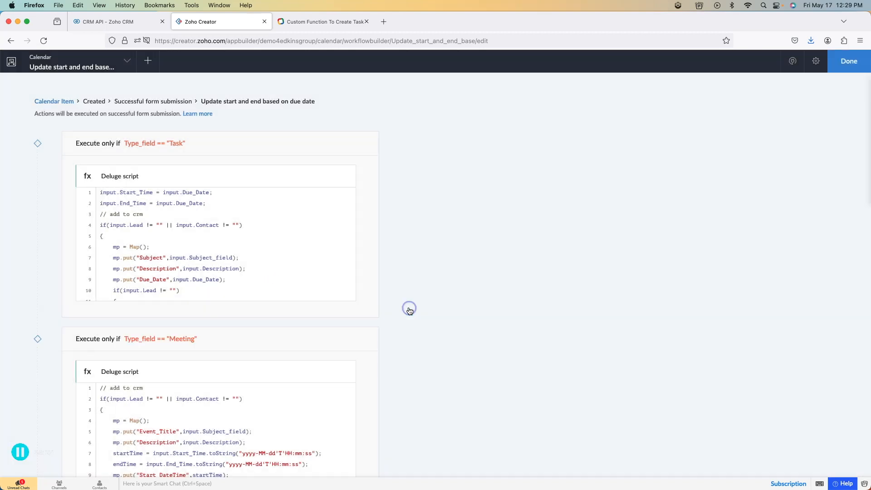
pyautogui.click(848, 62)
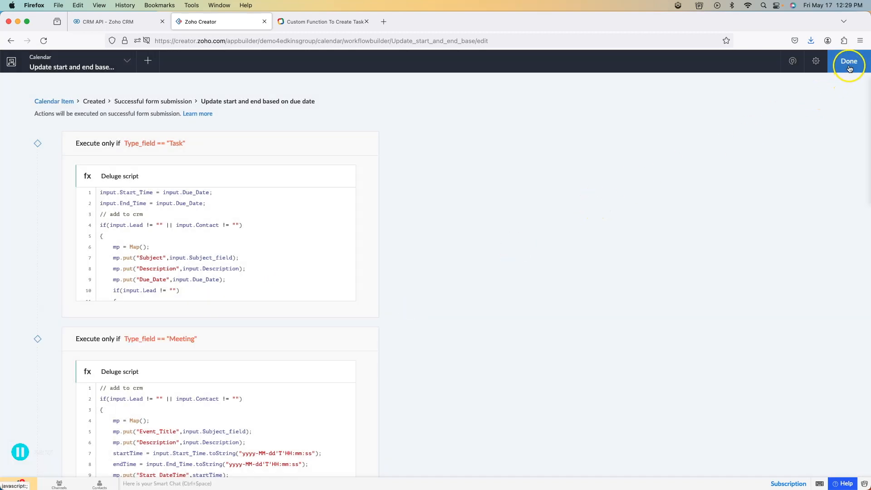
# Access the live Calendar application and delete the "testing mtg" record from All Calendar Items
pyautogui.click(849, 67)
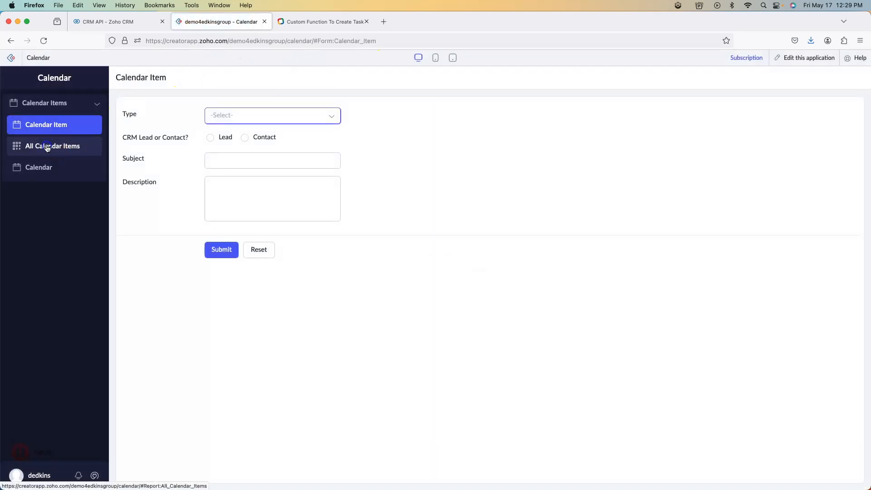
pyautogui.click(47, 148)
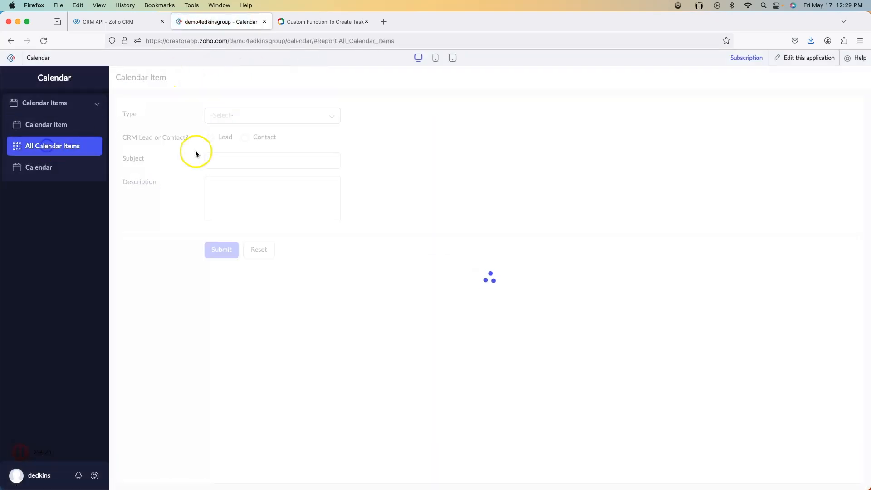
pyautogui.click(135, 122)
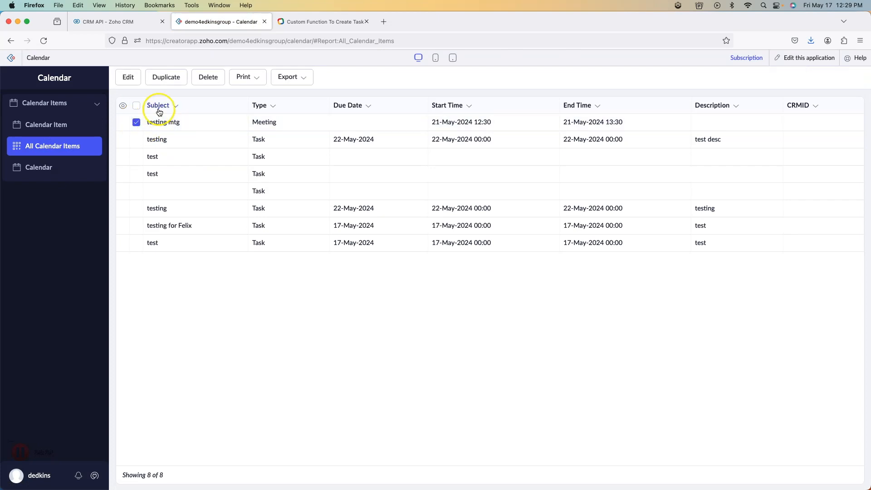
pyautogui.click(208, 78)
pyautogui.click(414, 159)
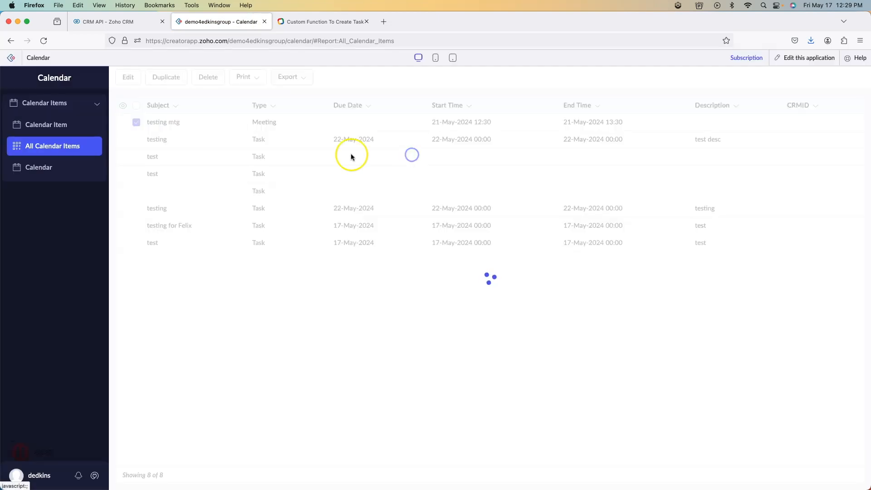
# Start a new Calendar Item of type Meeting linked to a CRM lead, with subject "test mtg" and description "test"
pyautogui.click(46, 125)
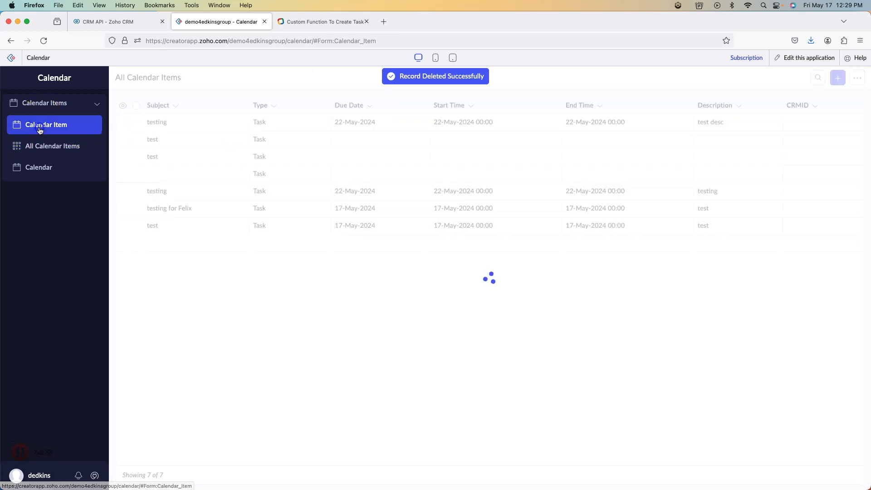
pyautogui.click(262, 115)
pyautogui.click(252, 154)
pyautogui.click(220, 137)
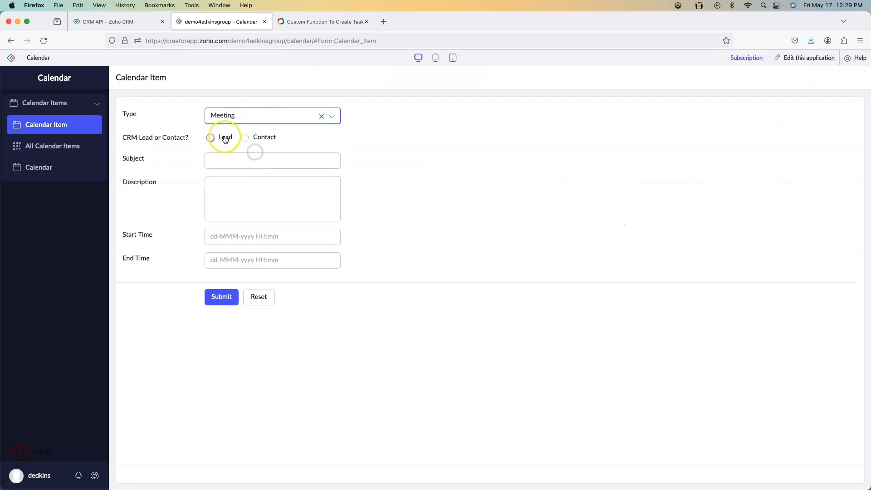
pyautogui.click(235, 160)
pyautogui.click(246, 202)
pyautogui.click(245, 185)
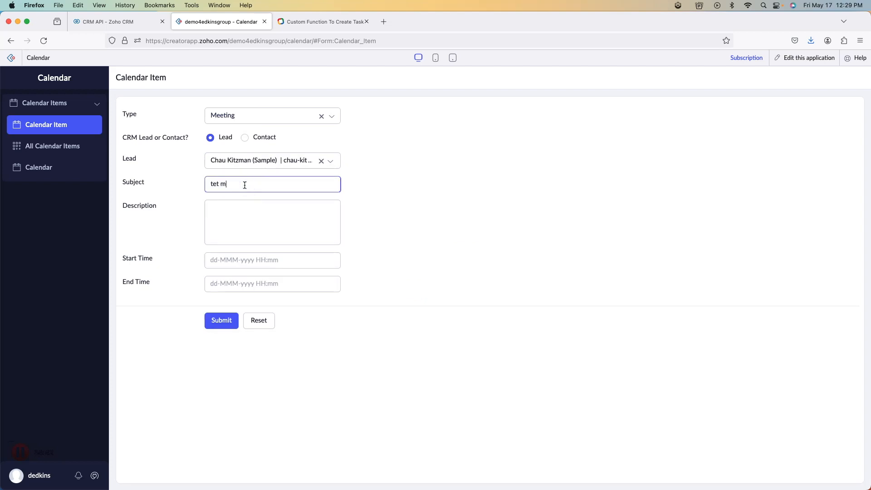
pyautogui.click(249, 206)
pyautogui.write('test')
# Set the meeting's start to 22-May-2024 12:30 and its end to 22-May-2024 13:30, and submit the form
pyautogui.click(254, 260)
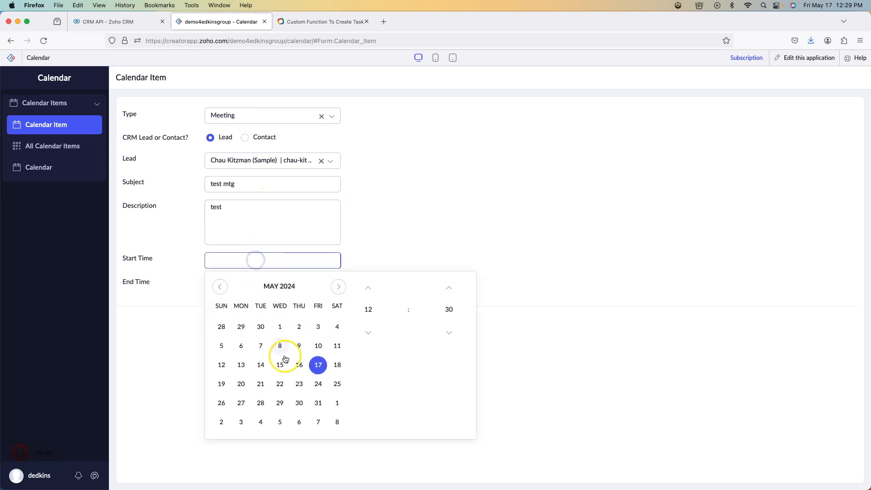
pyautogui.click(280, 384)
pyautogui.moveTo(274, 274); pyautogui.dragTo(360, 257)
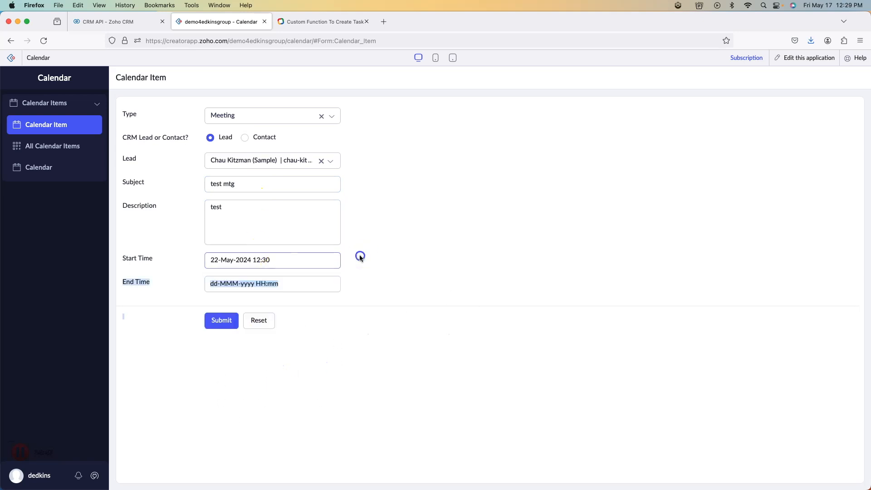
pyautogui.click(239, 284)
pyautogui.click(282, 407)
pyautogui.click(257, 282)
pyautogui.click(258, 281)
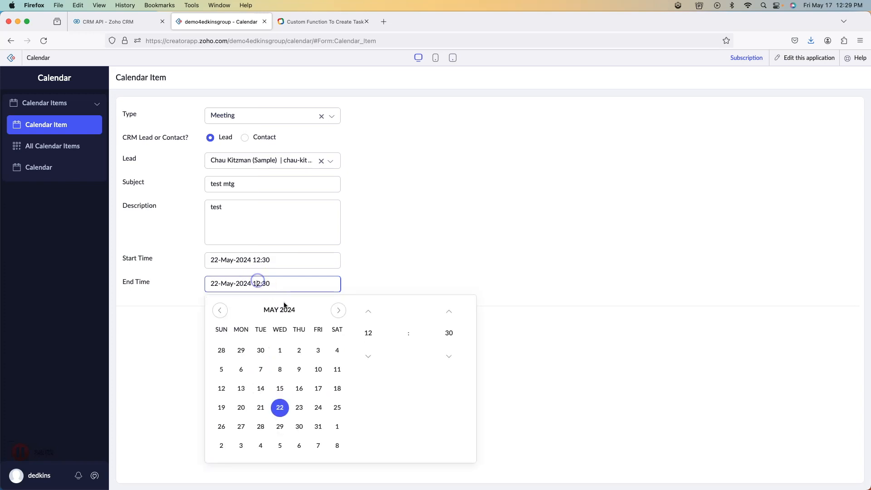
pyautogui.click(365, 314)
pyautogui.click(375, 273)
pyautogui.click(226, 320)
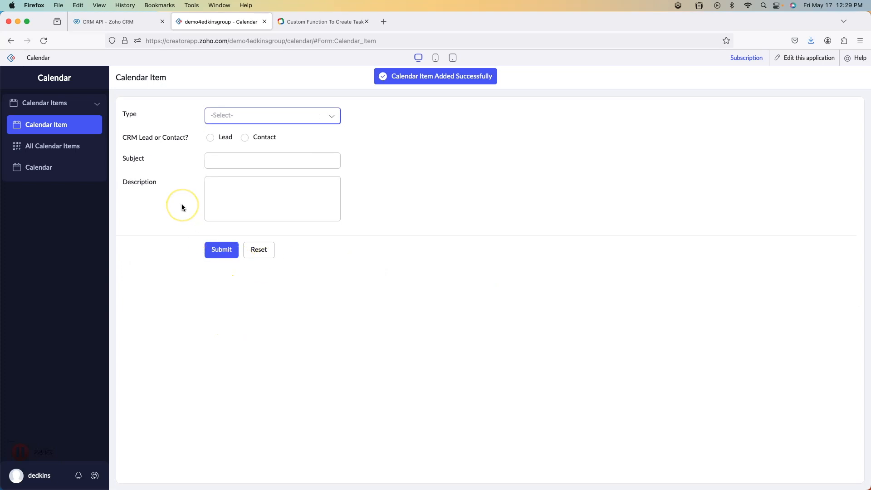
# Switch to Zoho CRM and check the Meetings list for the "test mtg" record's times and related lead
pyautogui.click(133, 21)
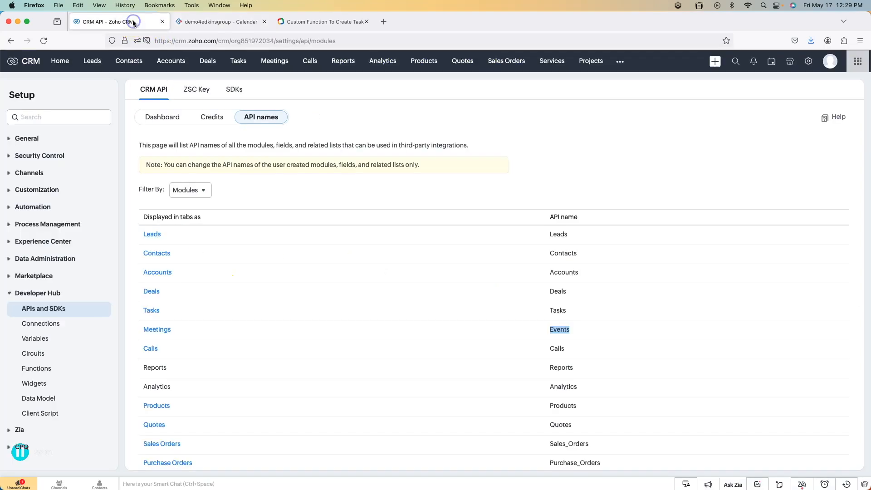
pyautogui.click(281, 65)
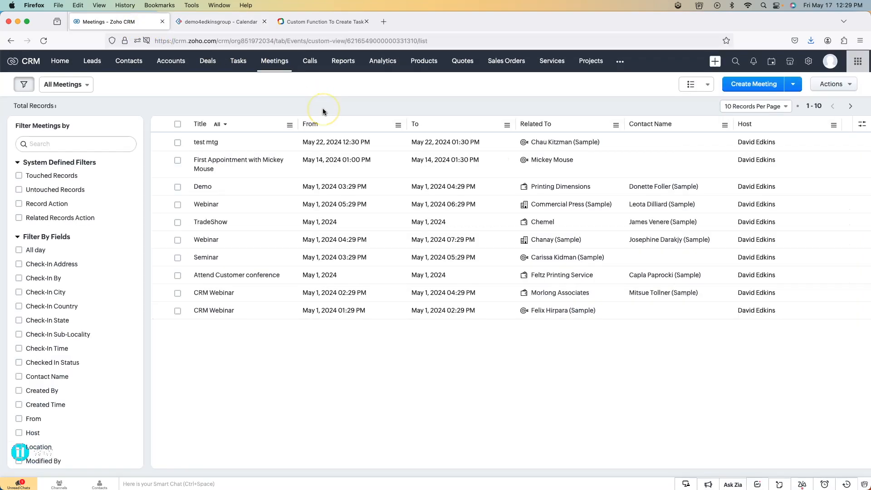
pyautogui.click(279, 145)
# Switch to the Calendar application and start a Calendar Item of type Task linked to the first CRM contact in the list
pyautogui.click(211, 21)
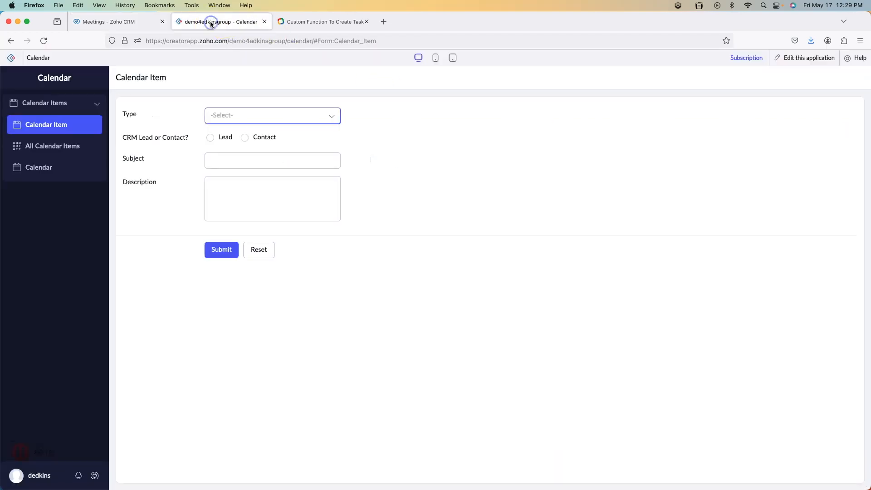
pyautogui.click(310, 116)
pyautogui.click(246, 139)
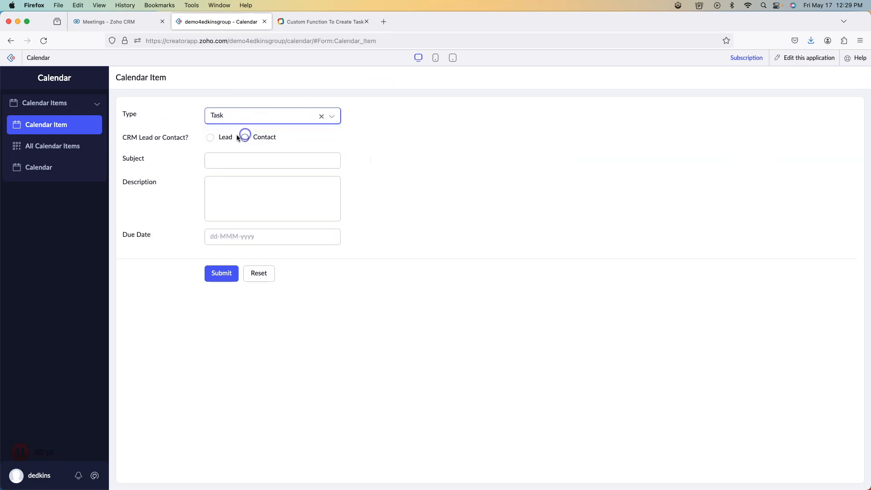
pyautogui.click(257, 137)
pyautogui.click(259, 161)
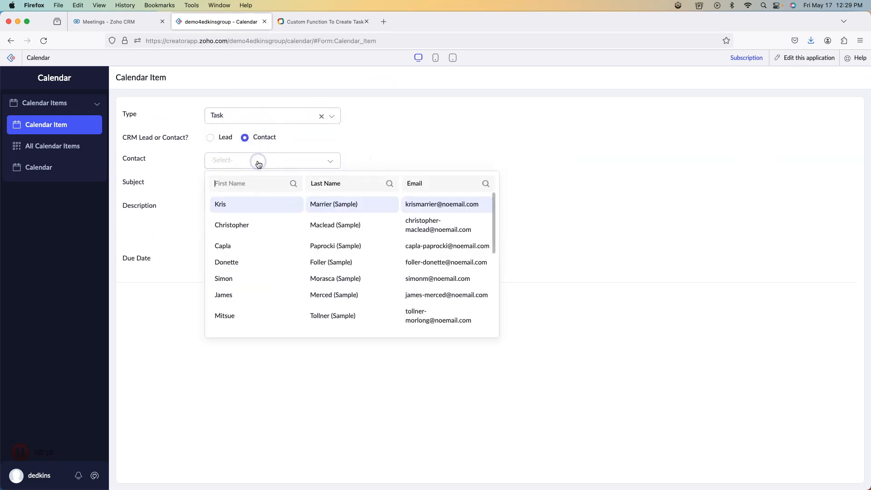
pyautogui.click(255, 208)
pyautogui.click(235, 207)
# Give the task the subject "test" and the due date 17-May-2024, and submit the form
pyautogui.click(234, 184)
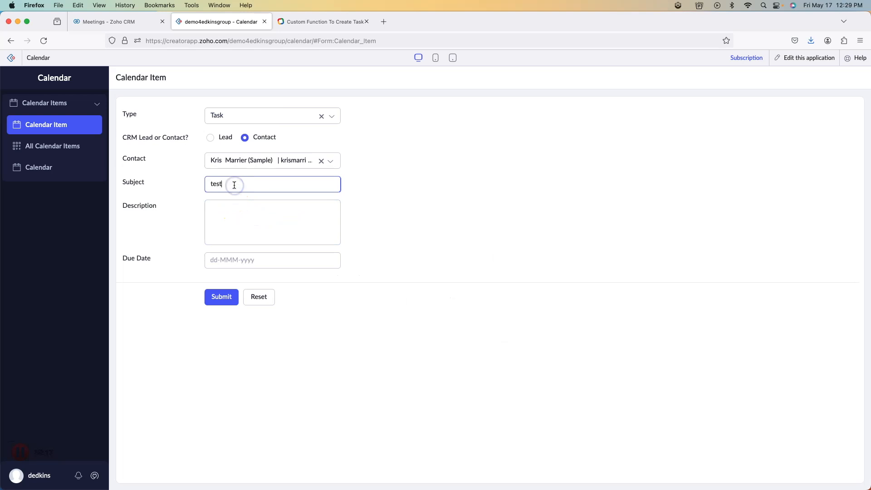
pyautogui.click(233, 258)
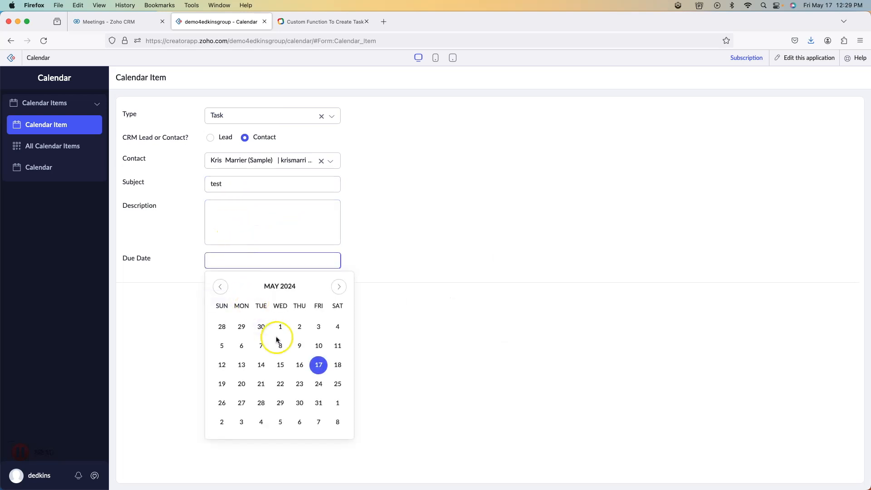
pyautogui.click(319, 365)
pyautogui.click(221, 297)
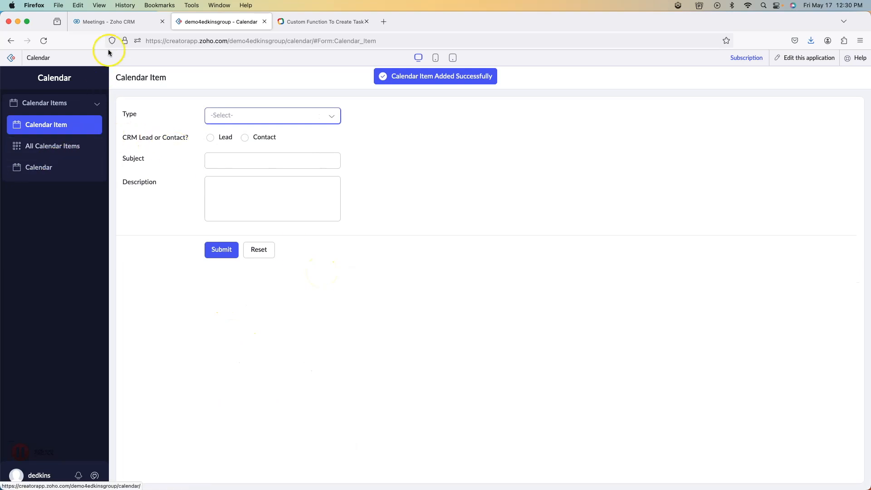
# Switch to Zoho CRM and check the Tasks list for the new "test" task's related record and contact
pyautogui.click(129, 21)
pyautogui.click(237, 61)
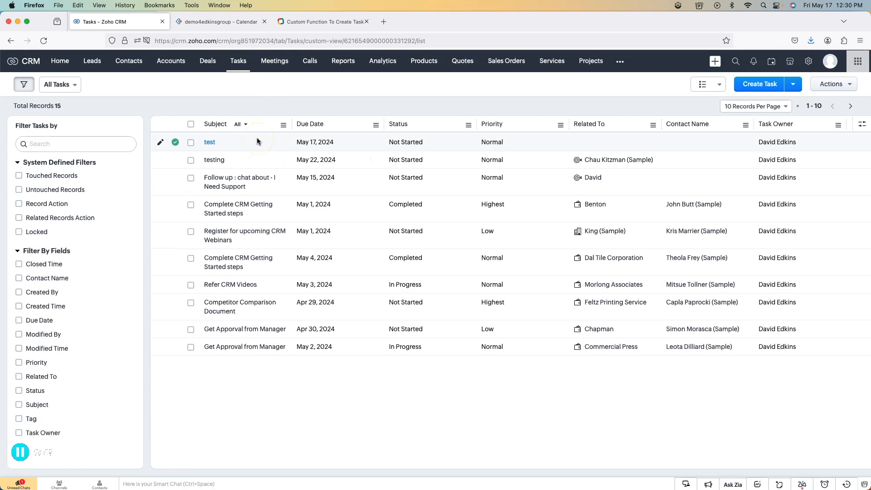
pyautogui.click(256, 159)
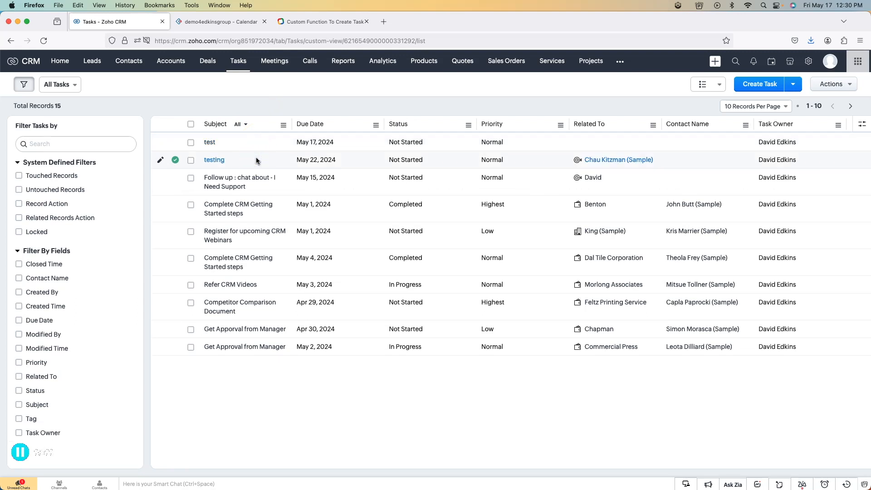
# Compare the details of the "testing" and "test" tasks, including lead, contact and description, and return to the Tasks list
pyautogui.click(220, 161)
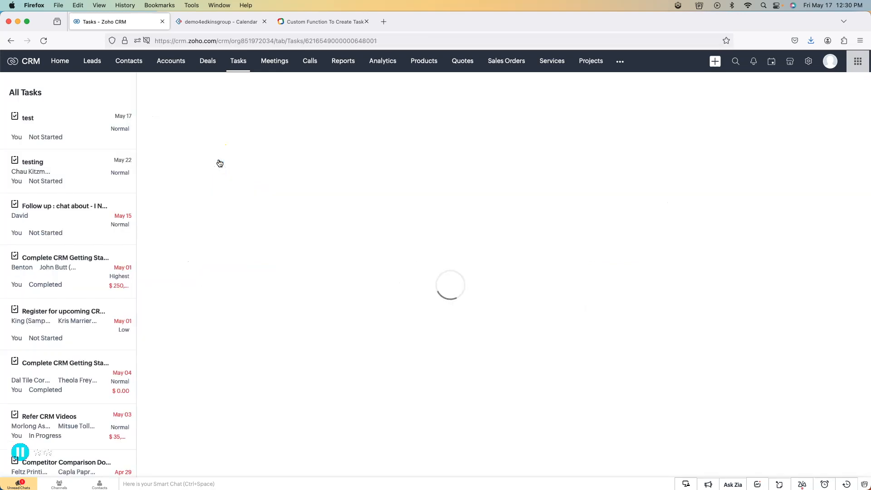
pyautogui.scroll(-3, 399, 271)
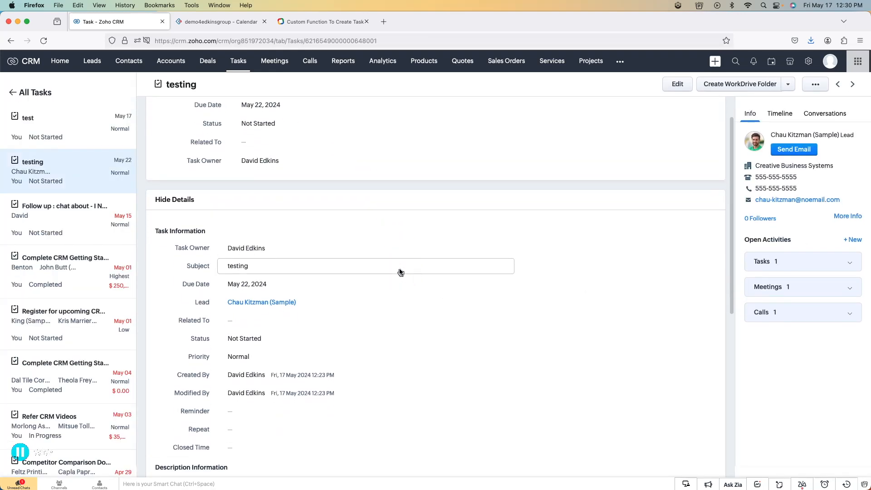
pyautogui.scroll(-4, 400, 271)
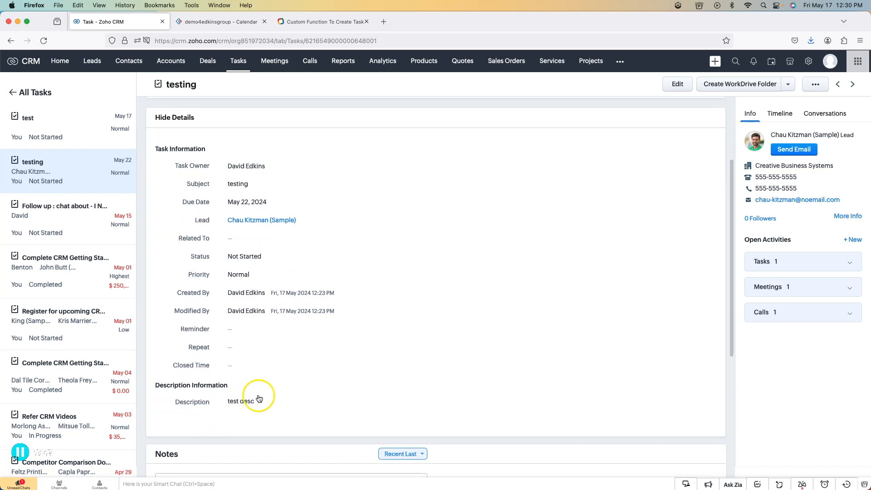
pyautogui.scroll(6, 409, 285)
pyautogui.click(71, 127)
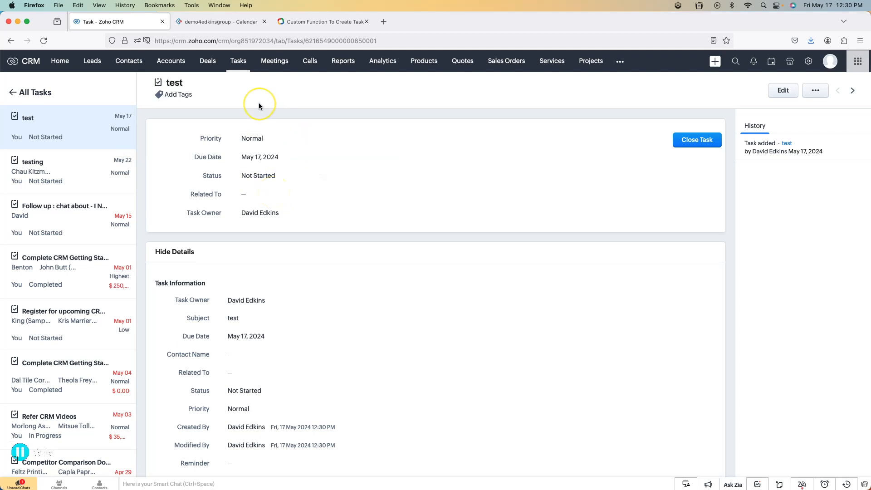
pyautogui.click(237, 63)
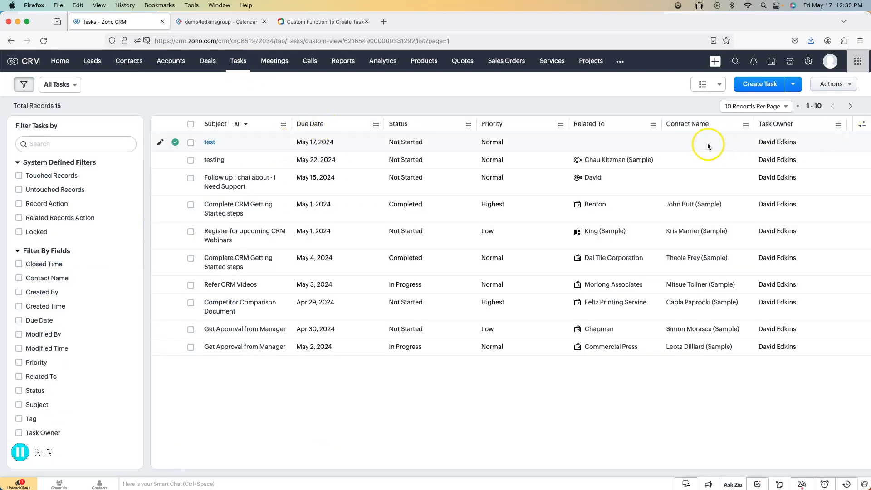
# Switch to the Calendar app's editor and open the Task Deluge script of the "Update start and end based on due date" workflow
pyautogui.click(233, 21)
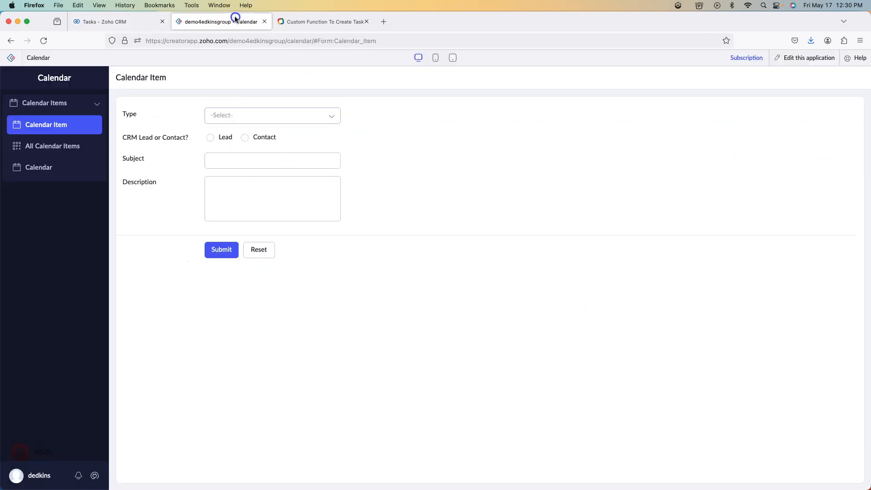
pyautogui.click(792, 58)
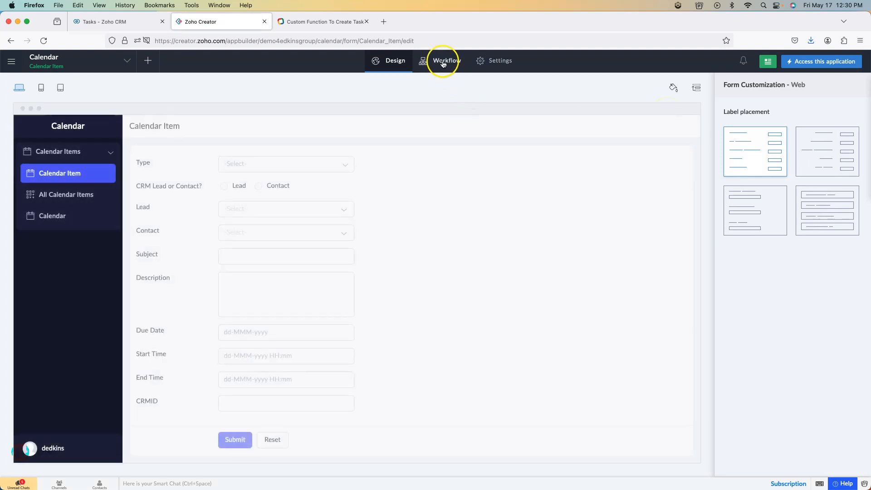
pyautogui.click(443, 60)
pyautogui.click(243, 311)
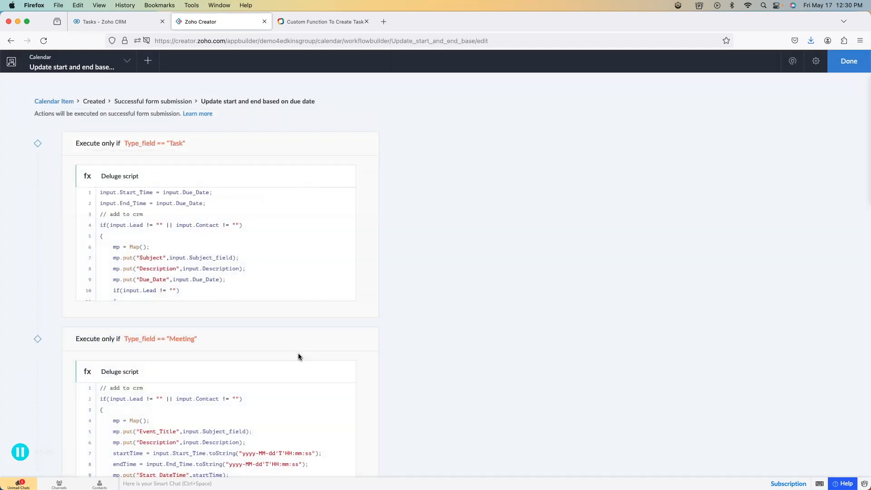
pyautogui.scroll(-1, 297, 345)
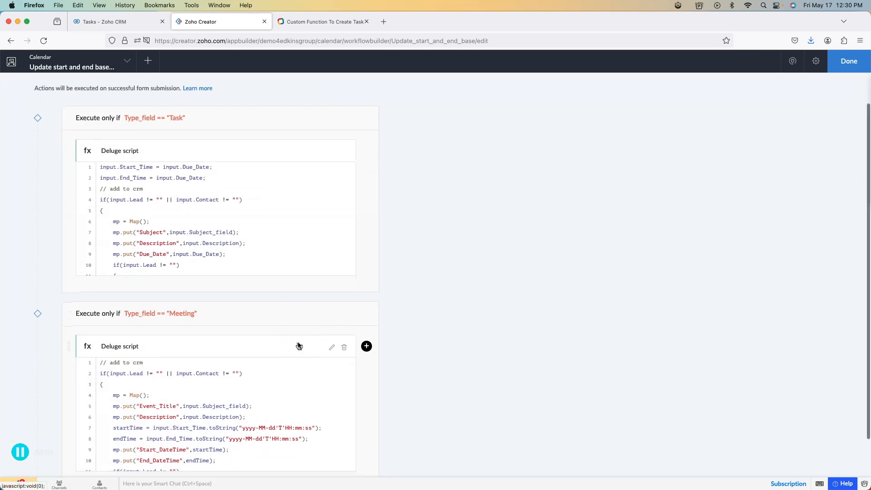
pyautogui.click(274, 222)
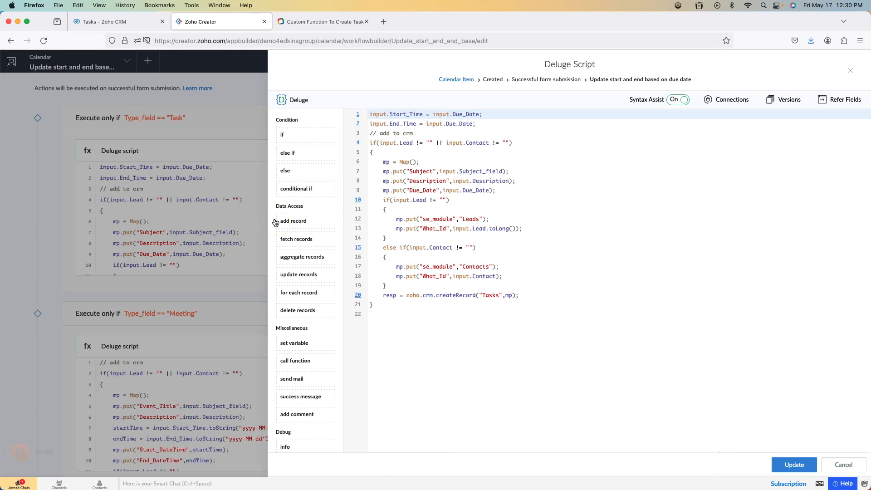
# Change the Contacts What_Id value to input.Contact.toLong() in the Task script, then save and close the script
pyautogui.click(496, 276)
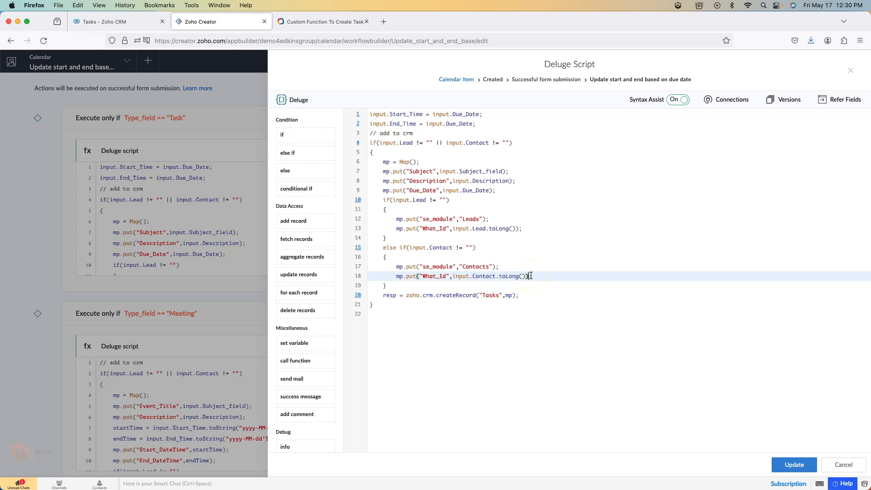
pyautogui.click(793, 464)
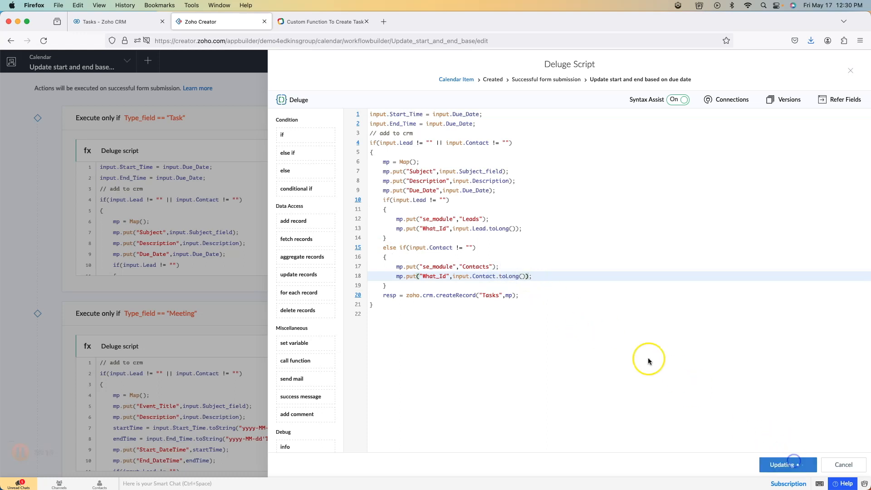
pyautogui.click(851, 71)
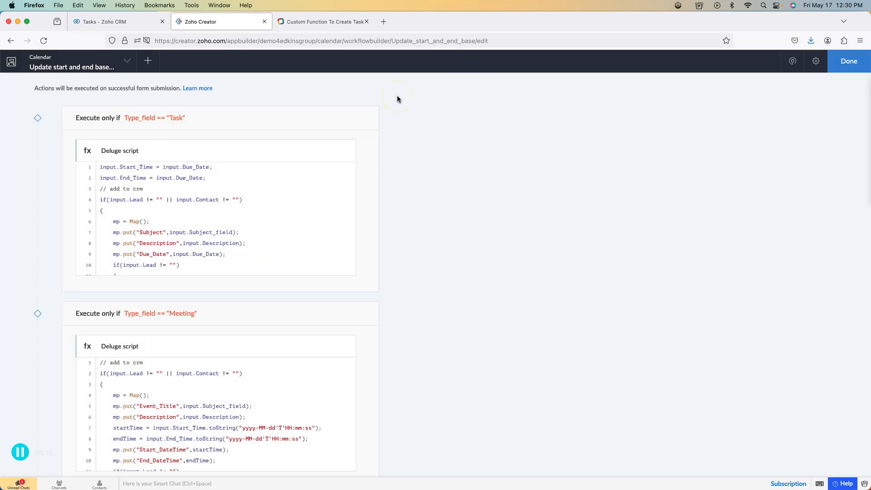
# Finish editing the workflow and start a new Task item in the live Calendar application, linked to the first CRM contact
pyautogui.click(858, 69)
pyautogui.click(452, 102)
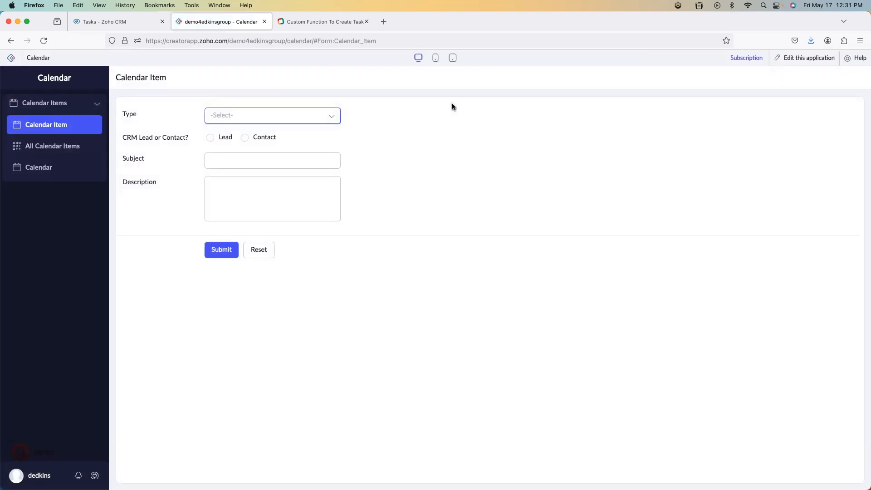
pyautogui.click(291, 117)
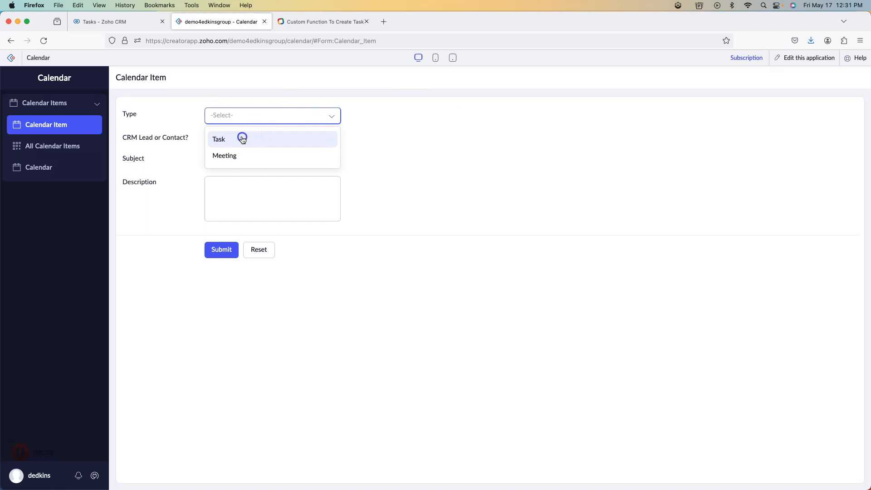
pyautogui.click(242, 140)
pyautogui.click(244, 137)
pyautogui.click(239, 160)
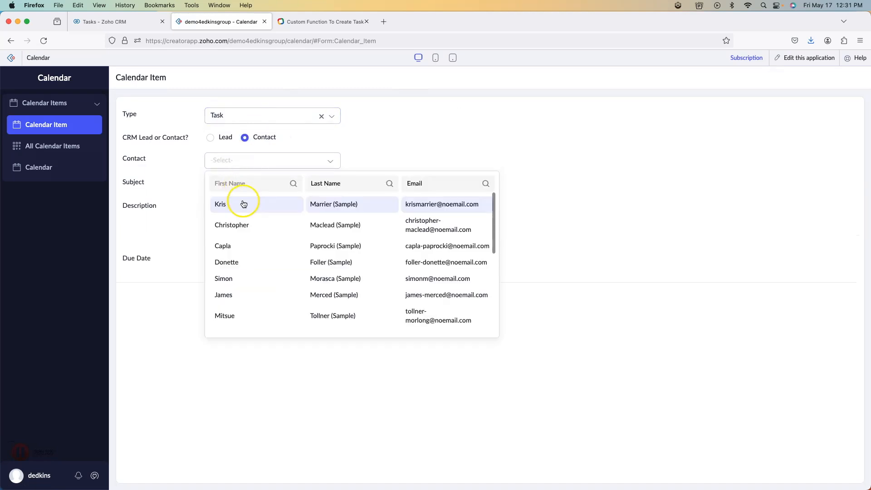
pyautogui.click(244, 204)
# Submit the task with subject "test" and due date 20-May-2024, and switch to Zoho CRM
pyautogui.click(234, 187)
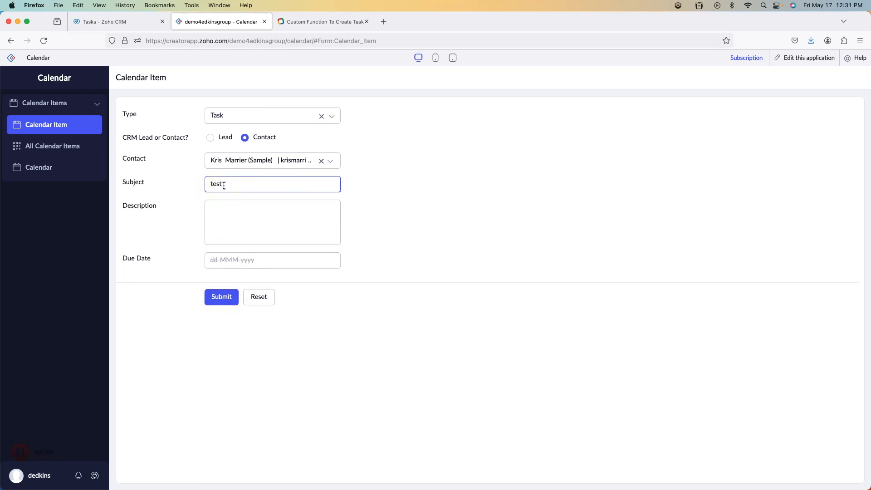
pyautogui.click(231, 258)
pyautogui.click(281, 365)
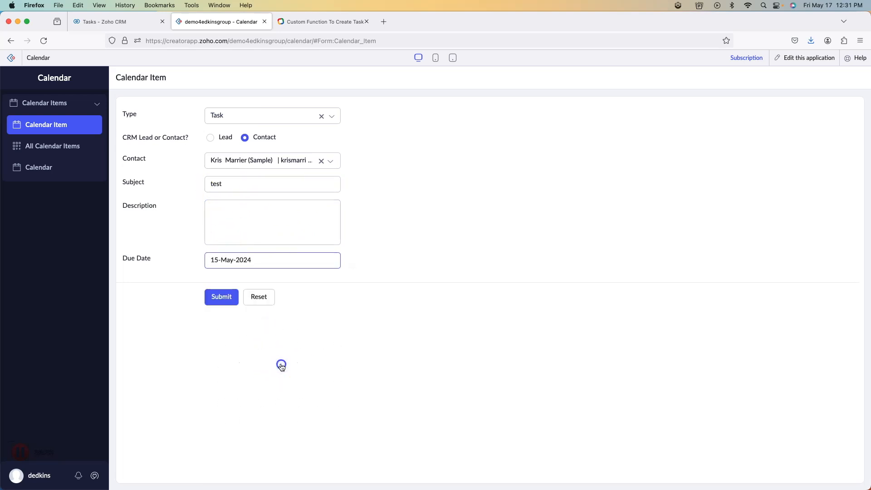
pyautogui.click(234, 259)
pyautogui.click(240, 327)
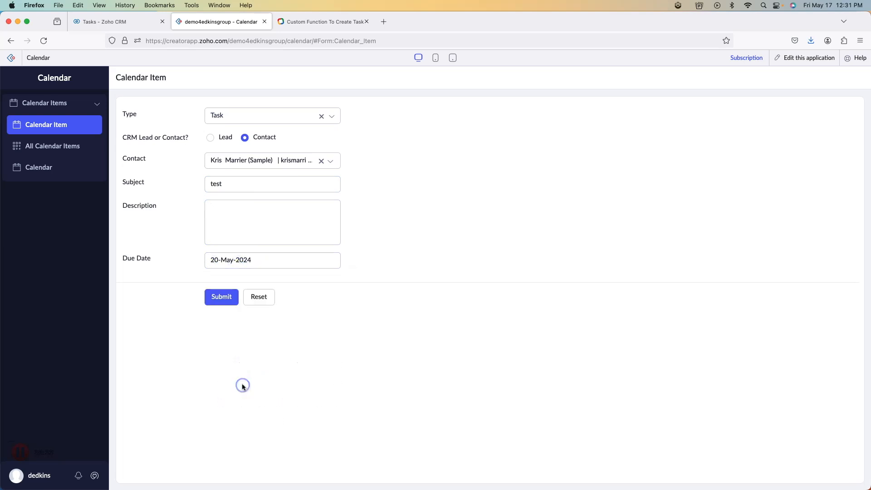
pyautogui.click(224, 301)
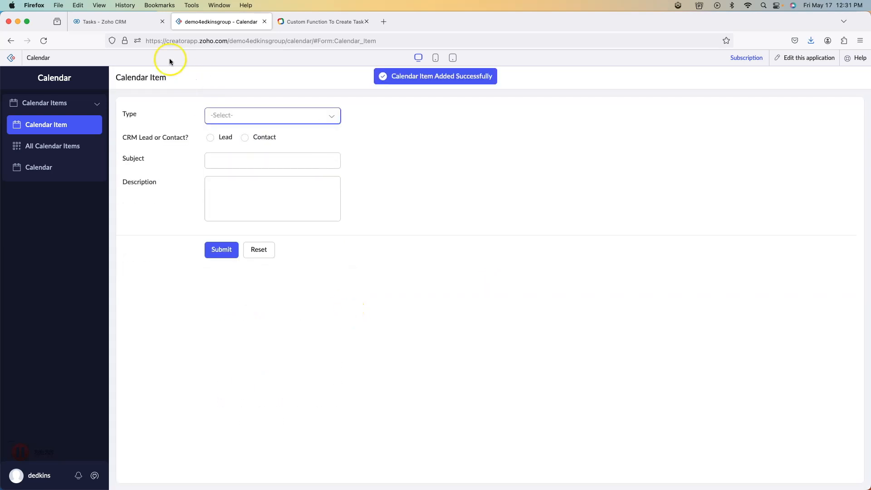
pyautogui.click(131, 29)
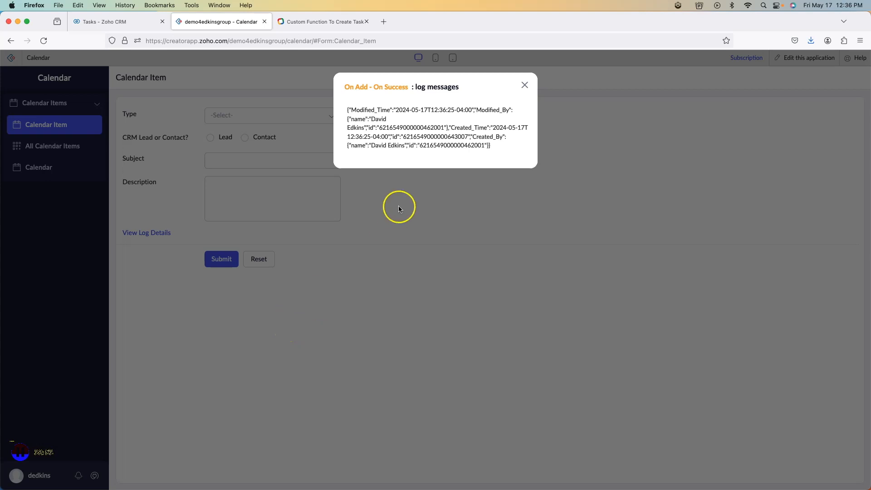
# Dismiss the log messages and reopen the Task Deluge script of the "Update start and end based on due date" workflow
pyautogui.click(525, 86)
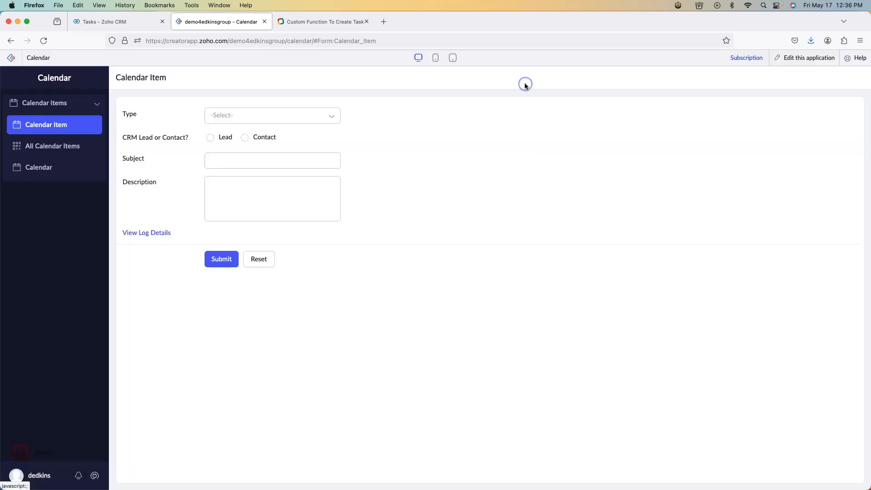
pyautogui.click(811, 59)
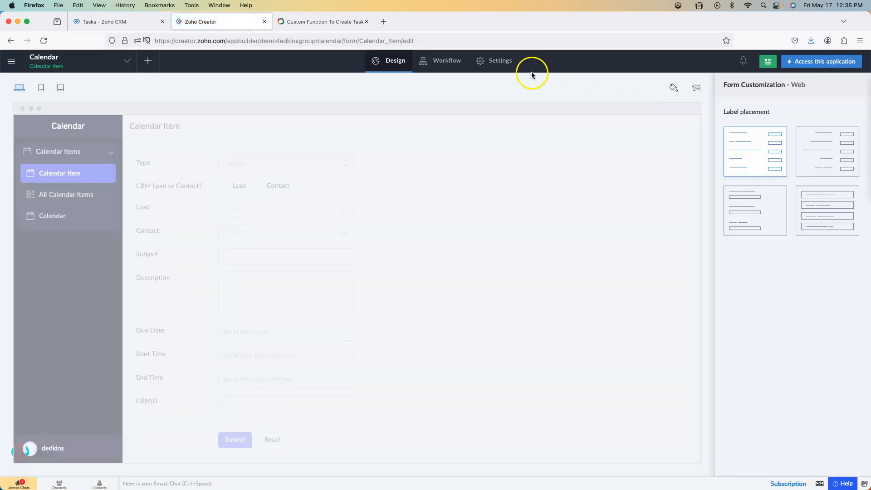
pyautogui.click(443, 62)
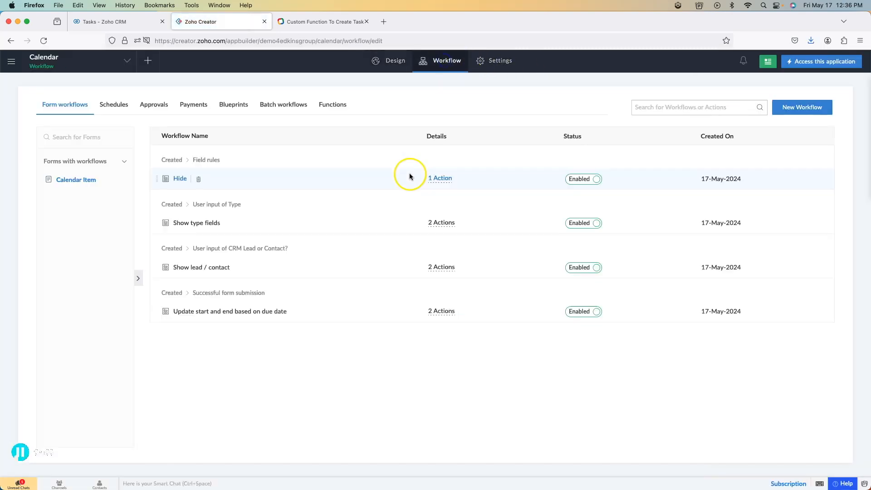
pyautogui.click(230, 311)
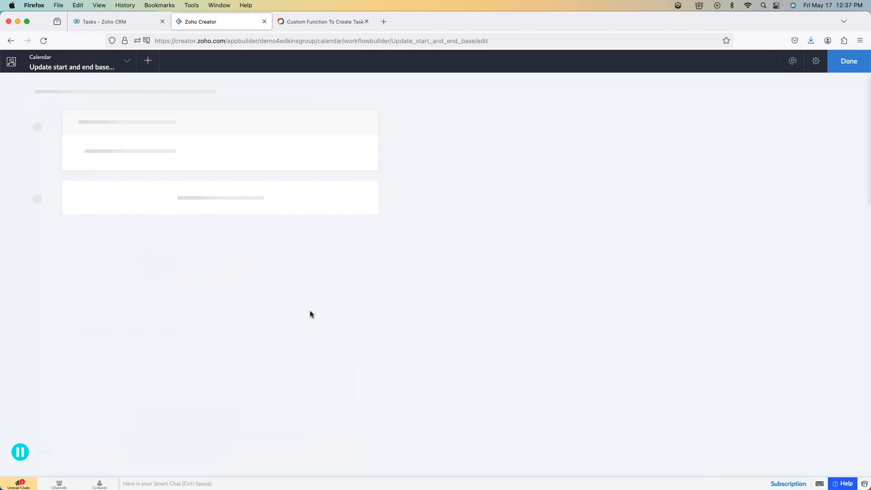
pyautogui.click(281, 265)
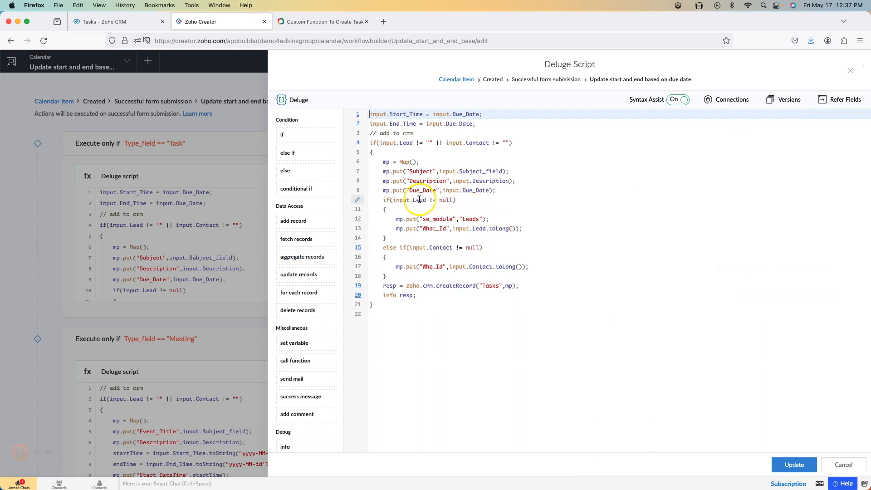
# Replace the empty-string comparison for input.Lead with null in the outer if condition on line 4
pyautogui.click(432, 142)
pyautogui.press('BackSpace')
pyautogui.write('null')
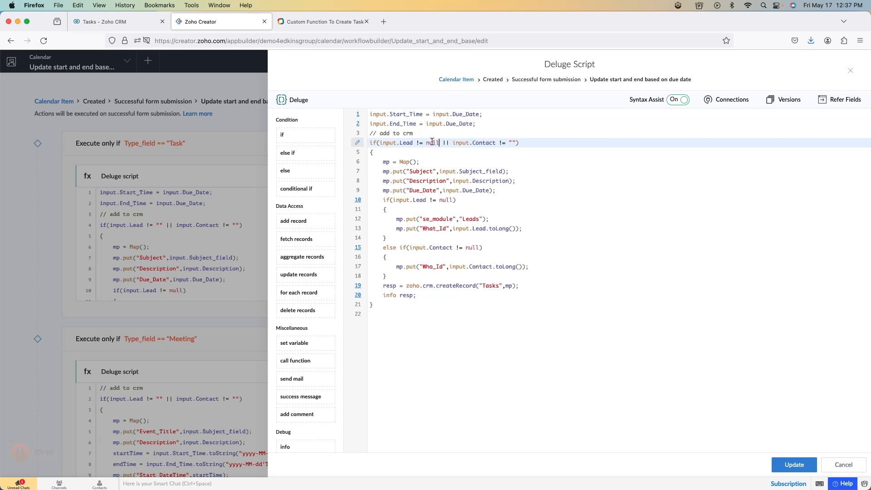
# Compare the contact with null in the Task script's outer condition, save the script and close the workflow
pyautogui.click(514, 142)
pyautogui.click(792, 465)
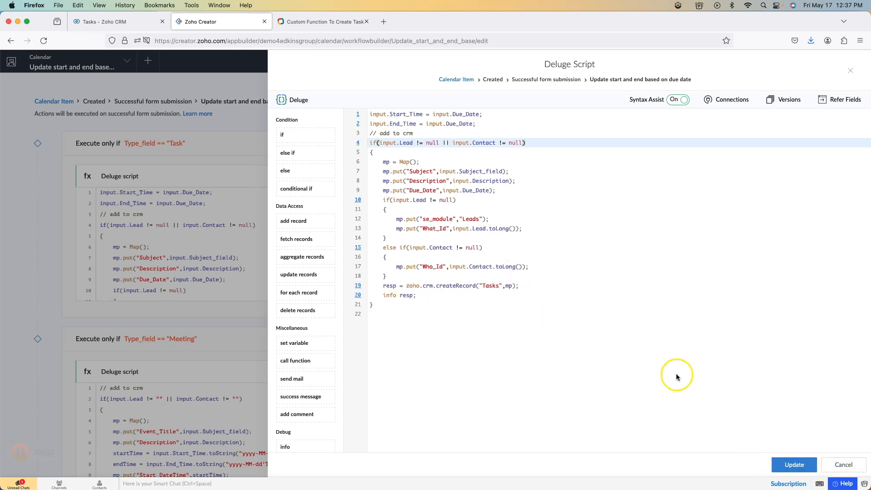
pyautogui.click(434, 295)
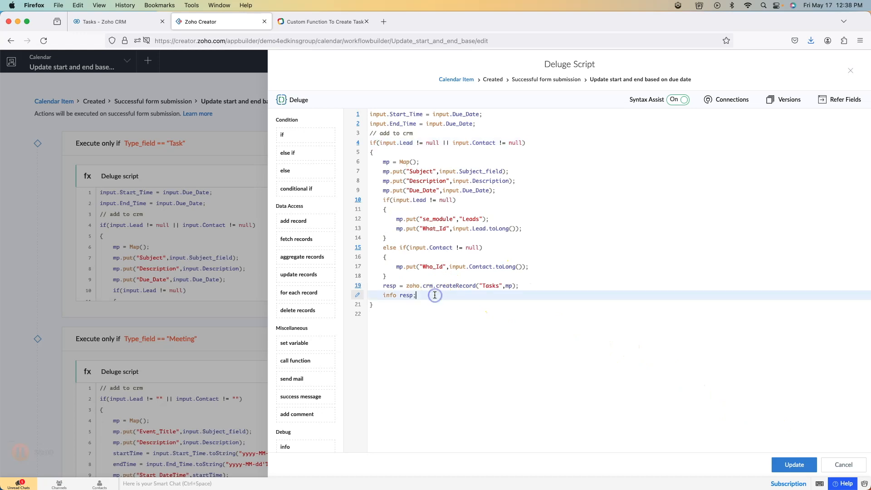
pyautogui.doubleClick(406, 296)
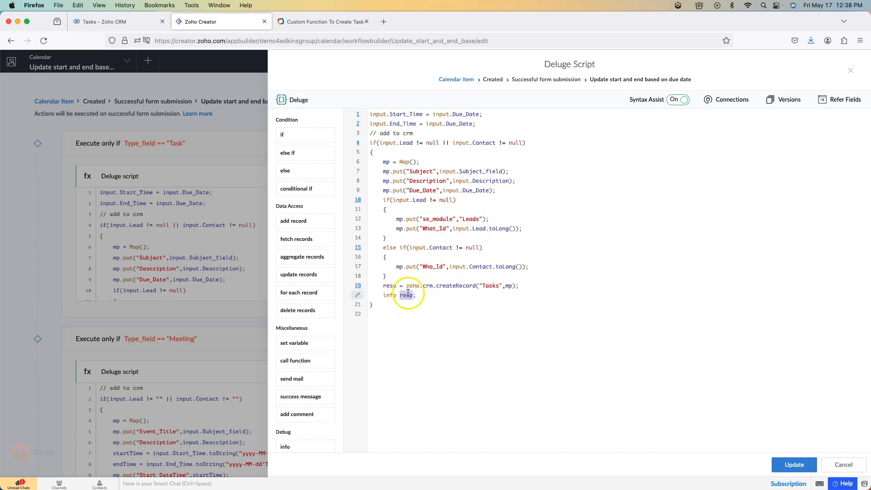
pyautogui.click(835, 467)
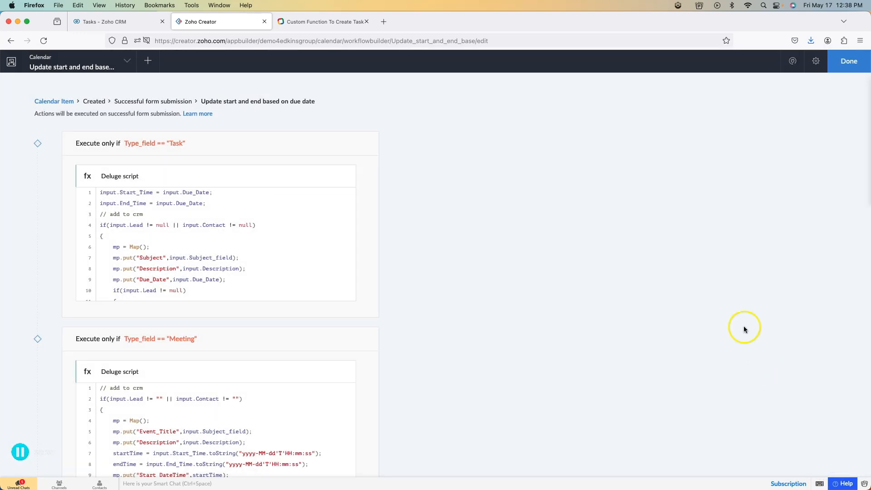
pyautogui.click(851, 68)
pyautogui.click(844, 60)
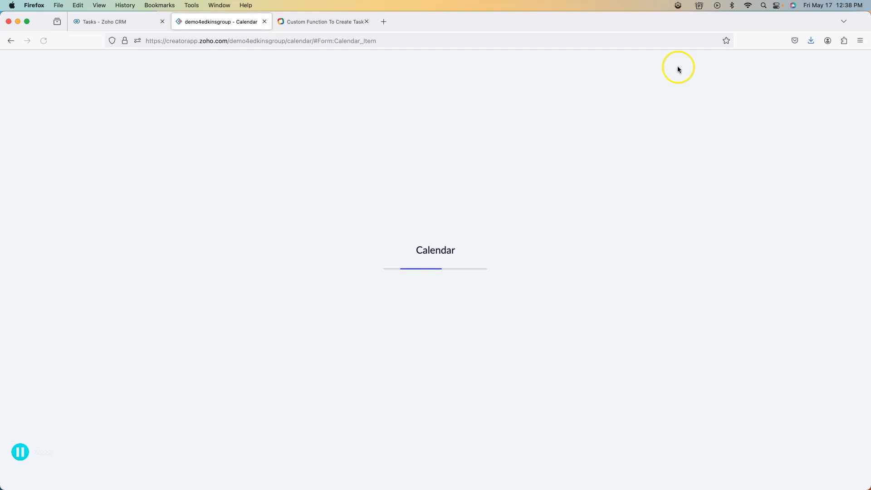
# Submit a Task calendar item linked to a sample CRM contact, with the subject "trdt"
pyautogui.click(233, 113)
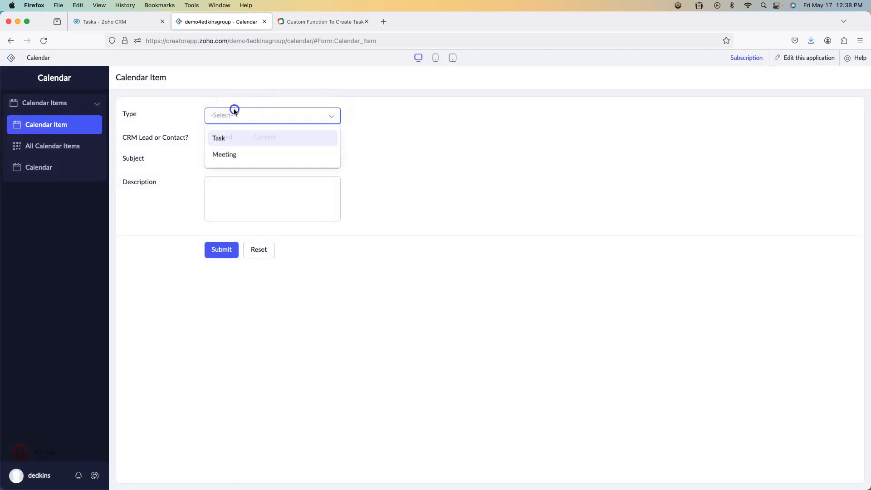
pyautogui.click(234, 140)
pyautogui.click(253, 138)
pyautogui.click(245, 156)
pyautogui.click(243, 200)
pyautogui.click(243, 183)
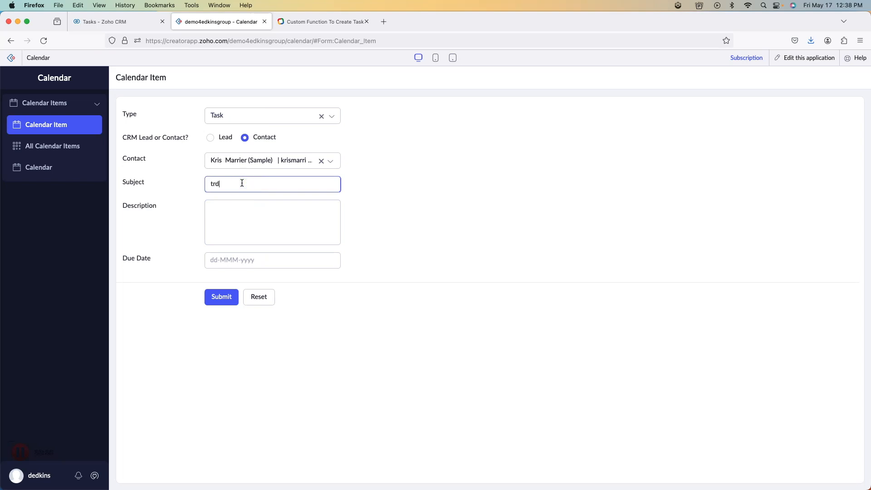
pyautogui.click(222, 297)
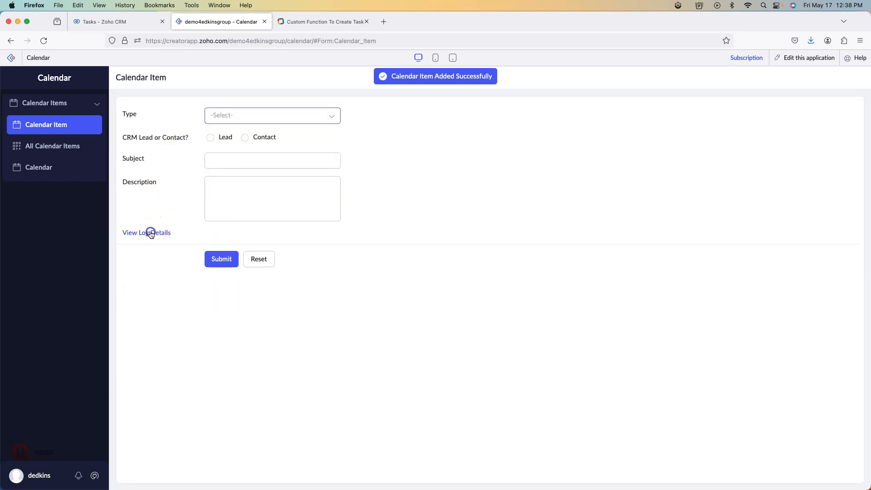
# View the submission's log details, then switch to Zoho CRM and check the refreshed task list
pyautogui.click(148, 232)
pyautogui.click(522, 85)
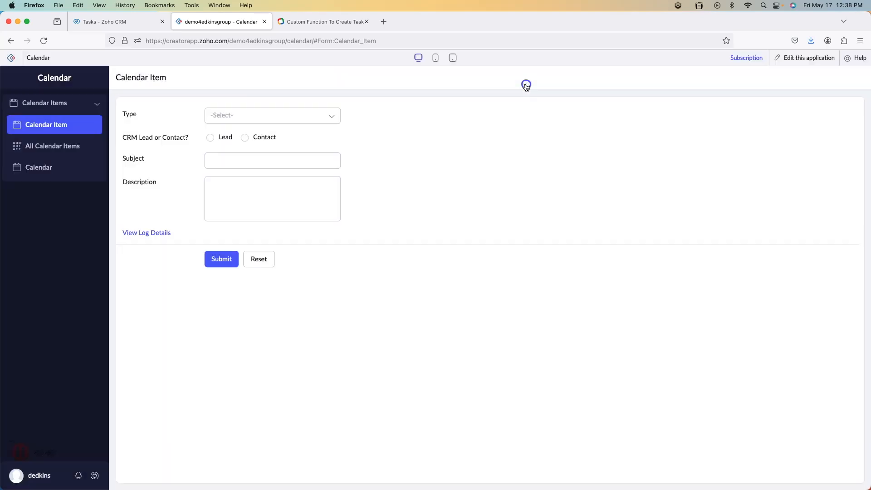
pyautogui.click(121, 22)
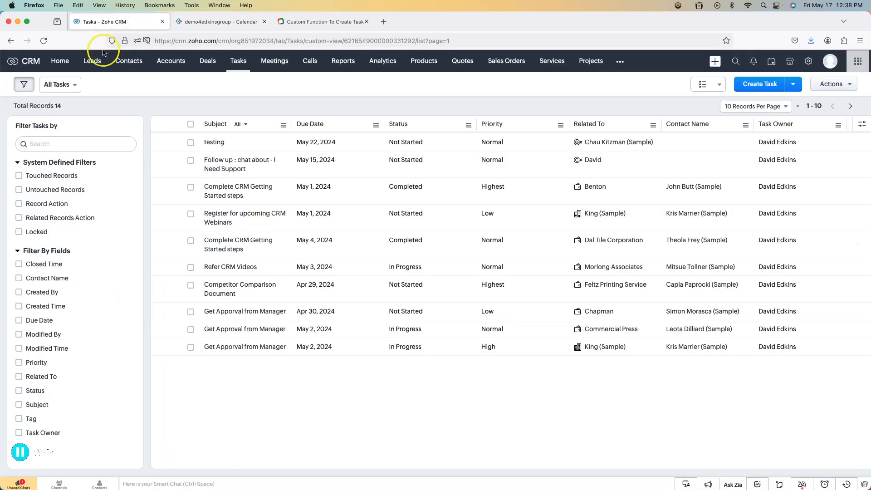
pyautogui.click(241, 61)
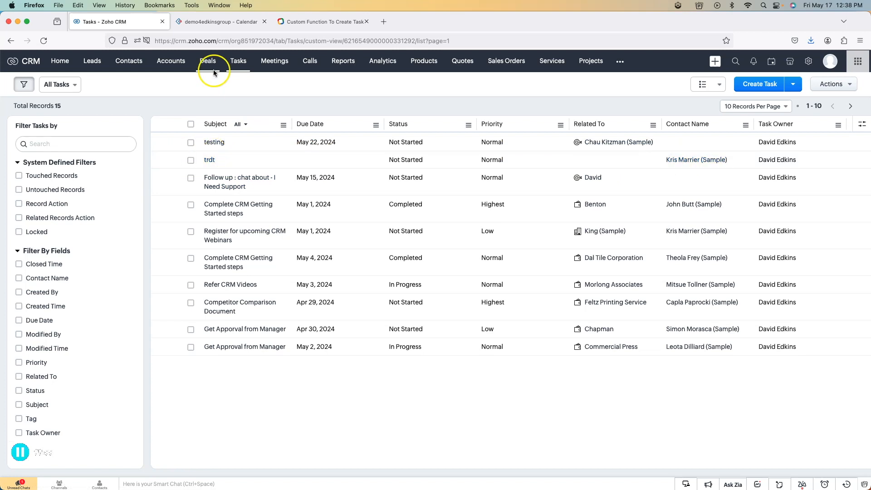
# Switch to Zoho Creator and open the Meeting action's Deluge script in the "Update start and end based on due date" workflow
pyautogui.click(231, 21)
pyautogui.click(275, 117)
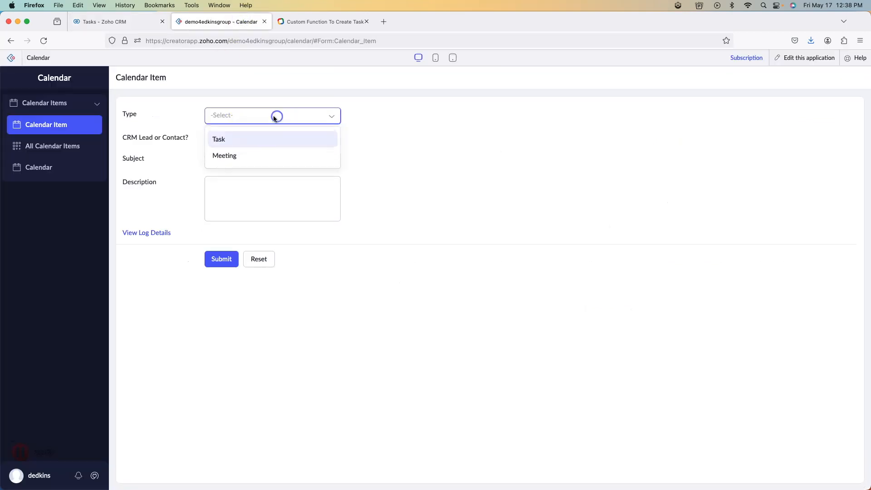
pyautogui.click(247, 156)
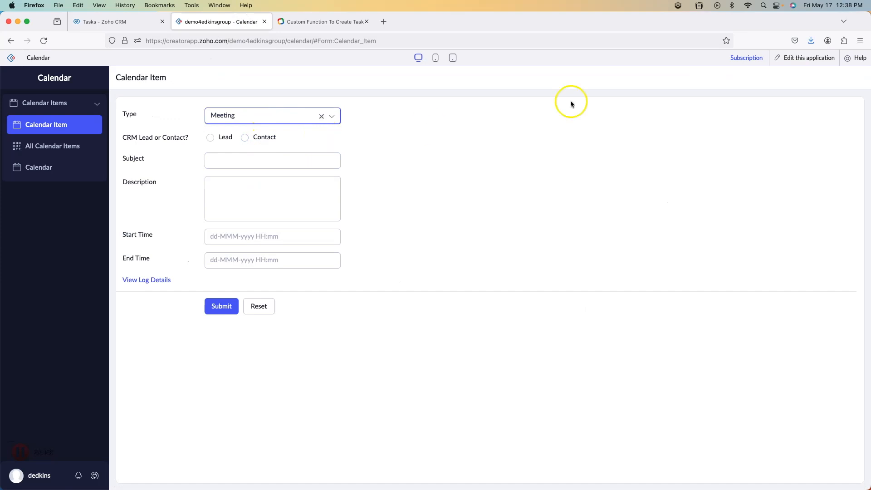
pyautogui.click(782, 67)
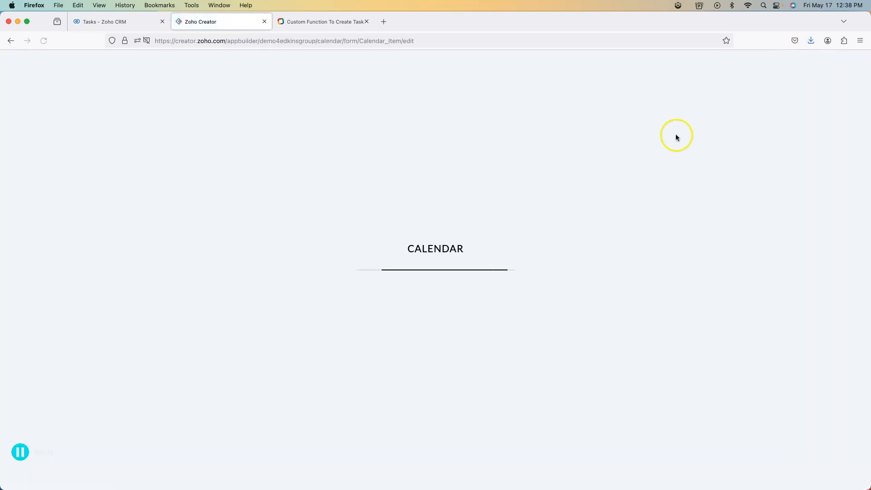
pyautogui.click(442, 61)
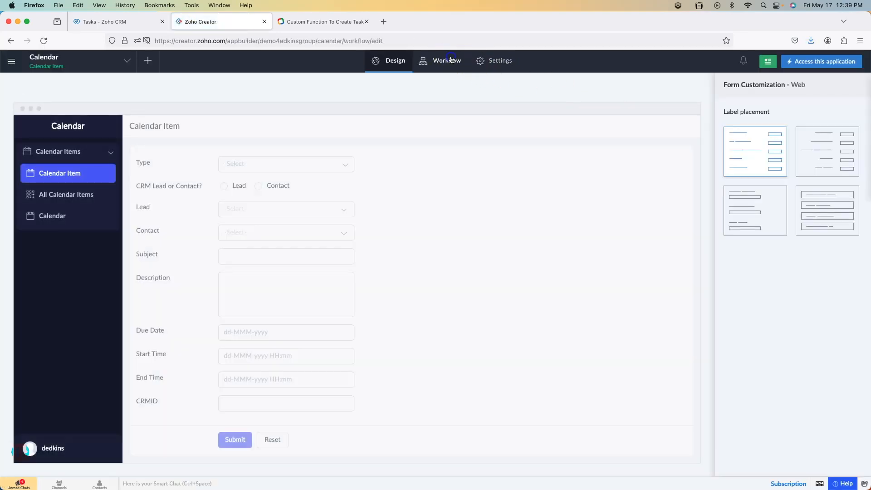
pyautogui.click(247, 312)
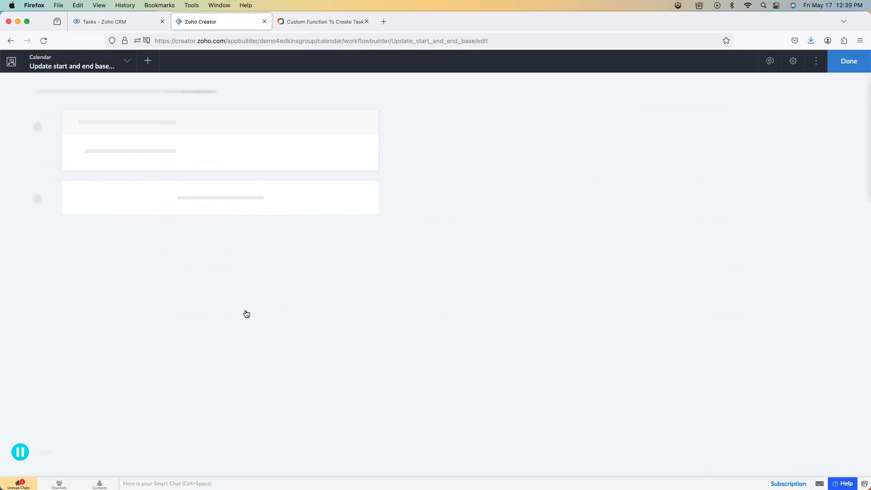
pyautogui.scroll(-4, 254, 339)
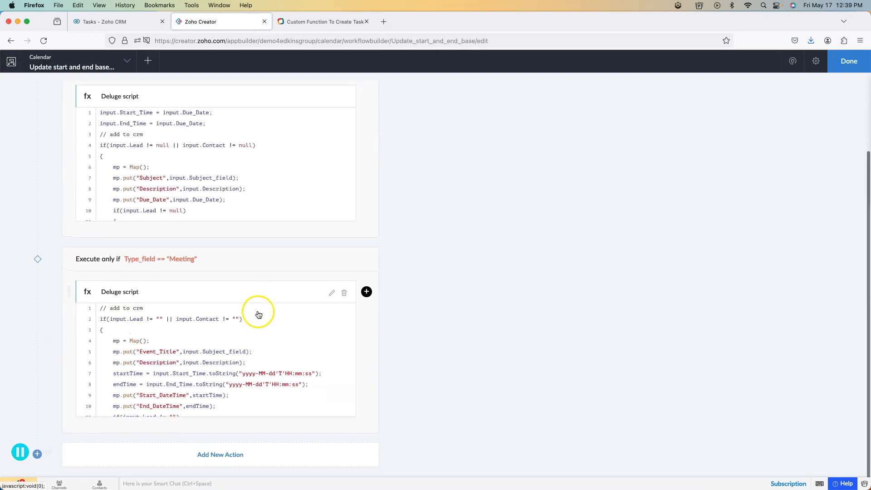
pyautogui.click(265, 339)
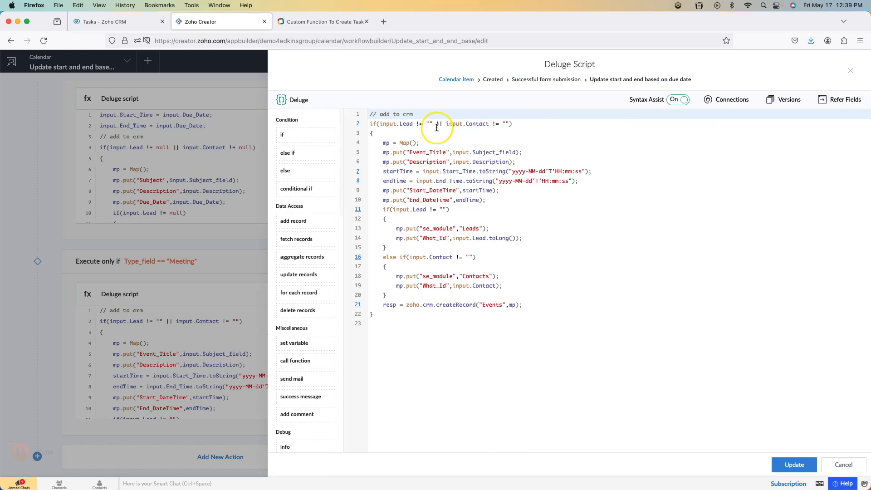
# Replace the empty strings with null in all Lead and Contact conditions of the Meeting script
pyautogui.click(433, 123)
pyautogui.press('BackSpace')
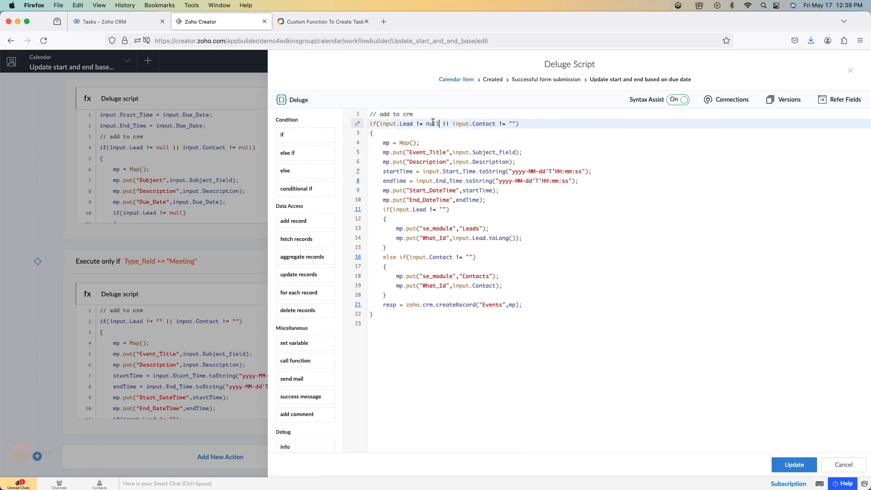
pyautogui.click(511, 123)
pyautogui.click(446, 210)
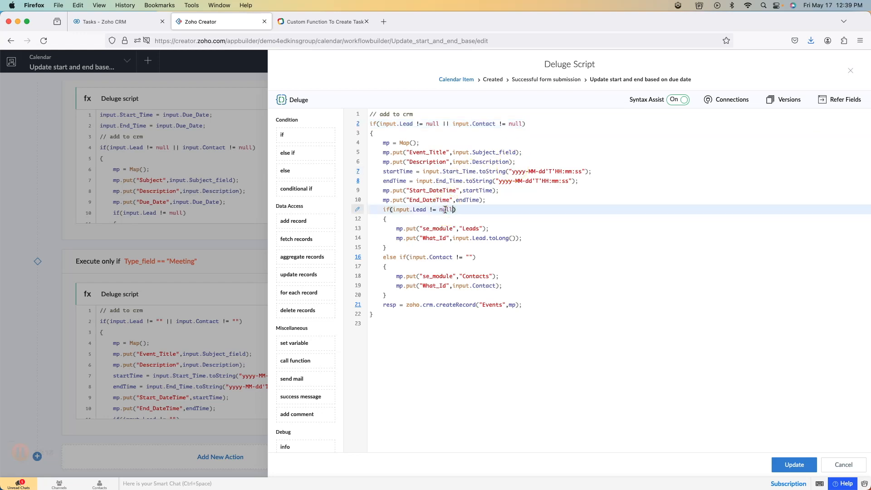
pyautogui.click(473, 257)
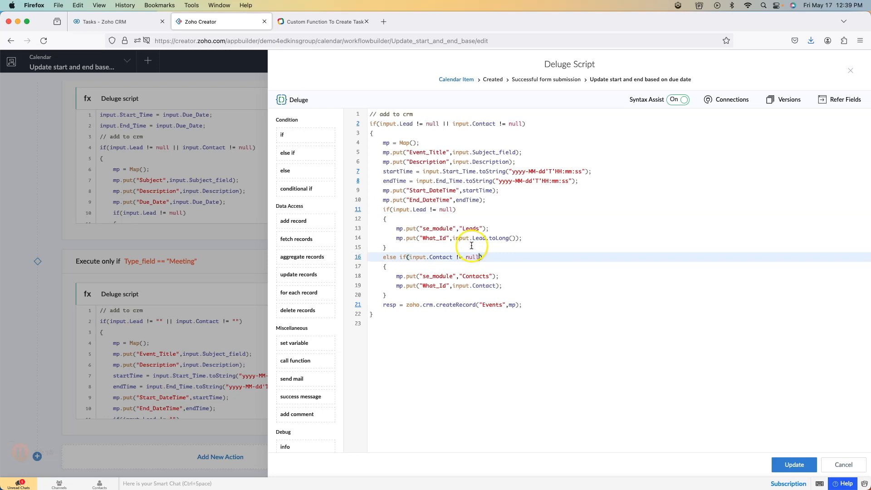
# In the Meeting script's contact branch, delete the se_module line and change the What_Id key to Who_Id
pyautogui.moveTo(499, 276); pyautogui.dragTo(492, 271)
pyautogui.press('BackSpace')
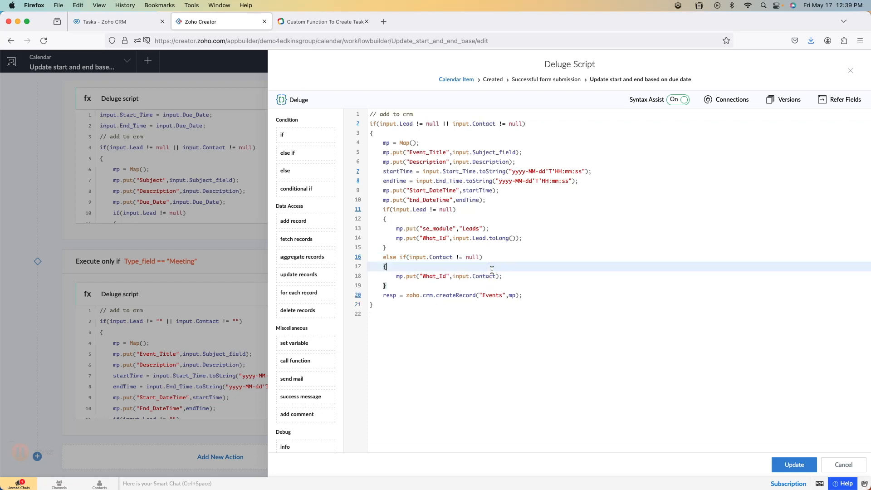
pyautogui.click(435, 278)
pyautogui.press('BackSpace')
pyautogui.press('BackSpace')
pyautogui.write('o')
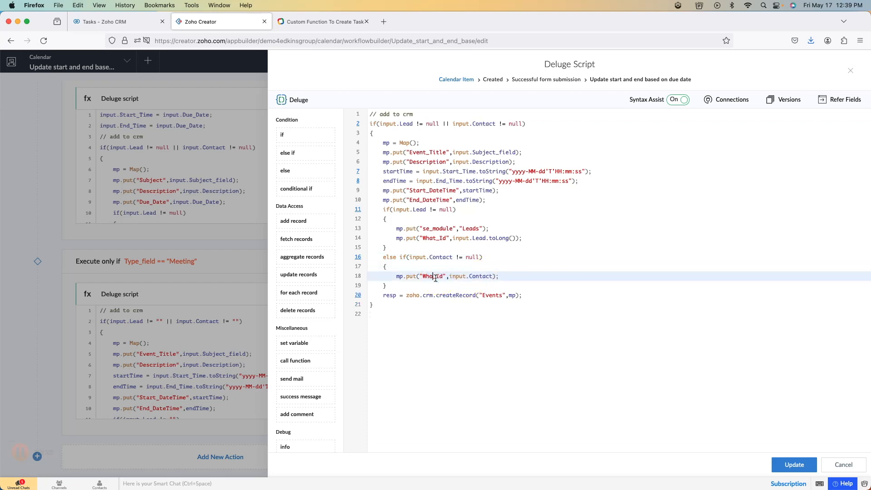
# Save the Meeting script and return to the live Calendar application
pyautogui.click(800, 466)
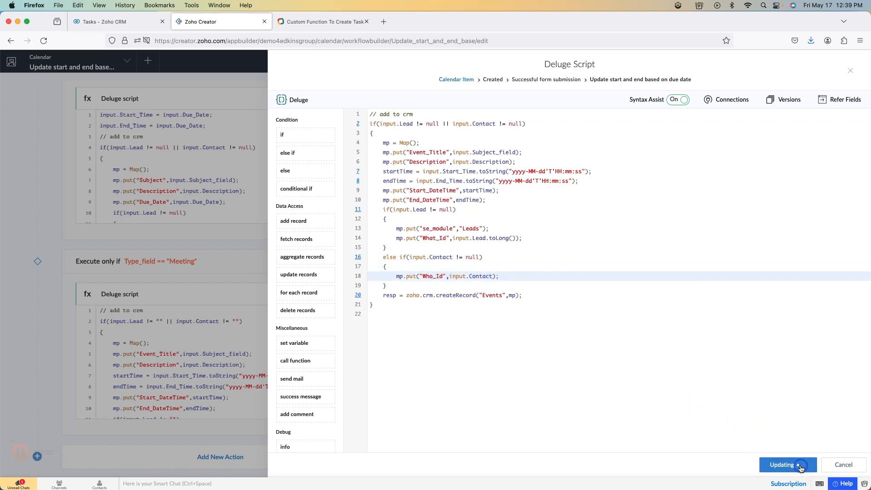
pyautogui.click(851, 70)
pyautogui.click(839, 61)
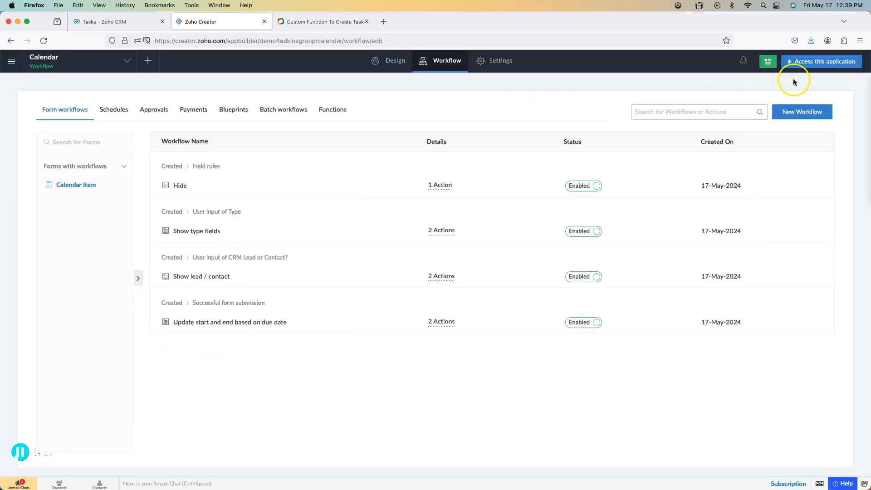
pyautogui.click(805, 62)
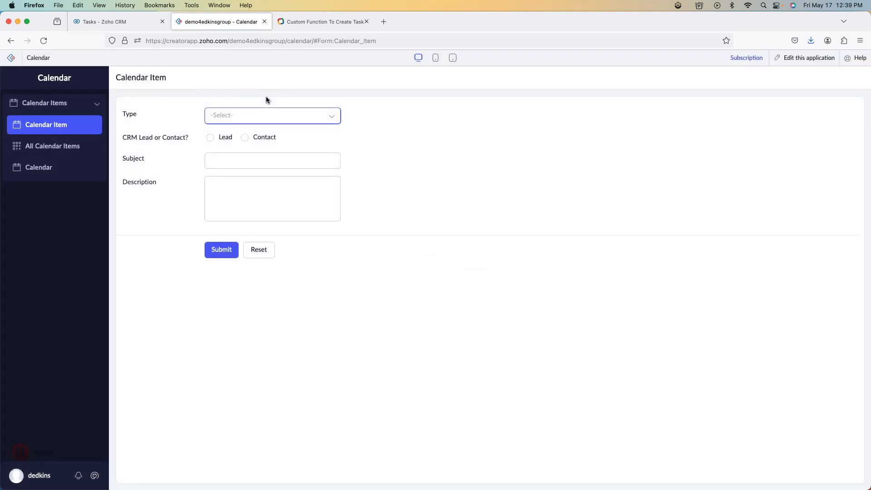
# Fill in a Meeting calendar item for a sample CRM contact with the subject "test"
pyautogui.click(249, 116)
pyautogui.click(235, 155)
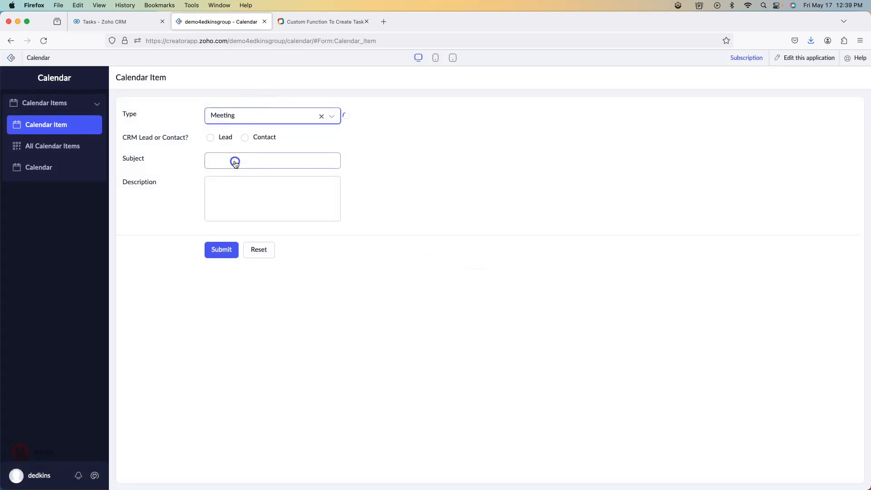
pyautogui.click(244, 138)
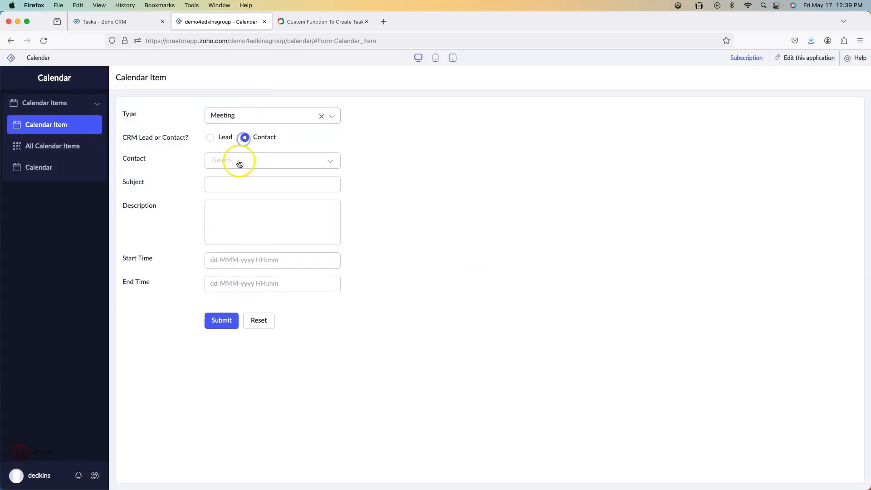
pyautogui.click(238, 162)
pyautogui.click(238, 202)
pyautogui.click(239, 184)
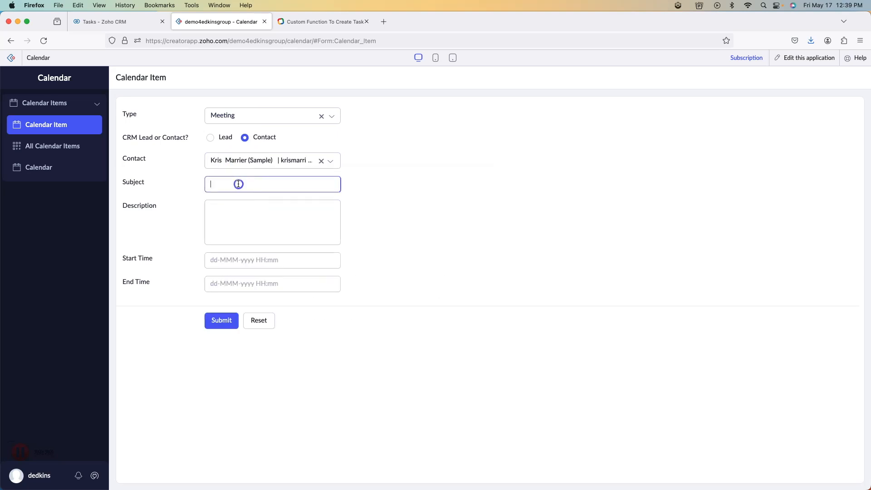
# Set the meeting's start to 21-May-2024 12:45 and its end to 21-May-2024 13:45, and submit the form
pyautogui.click(247, 257)
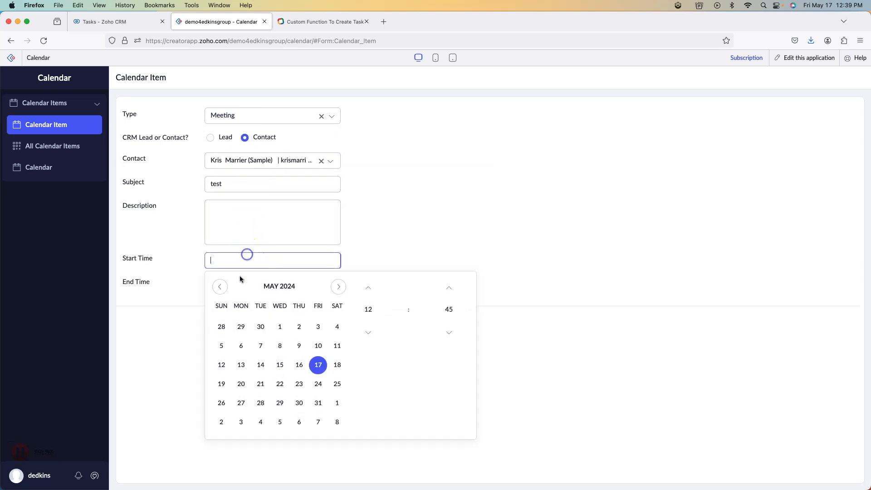
pyautogui.click(261, 381)
pyautogui.click(356, 259)
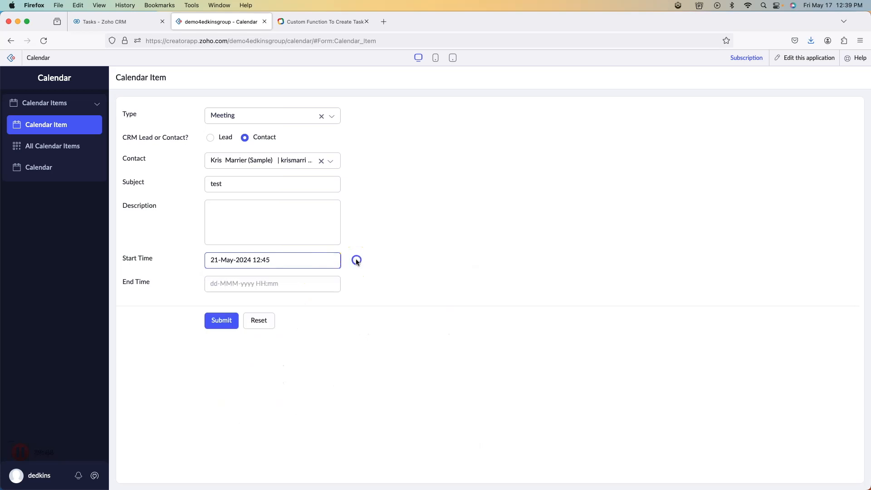
pyautogui.click(287, 281)
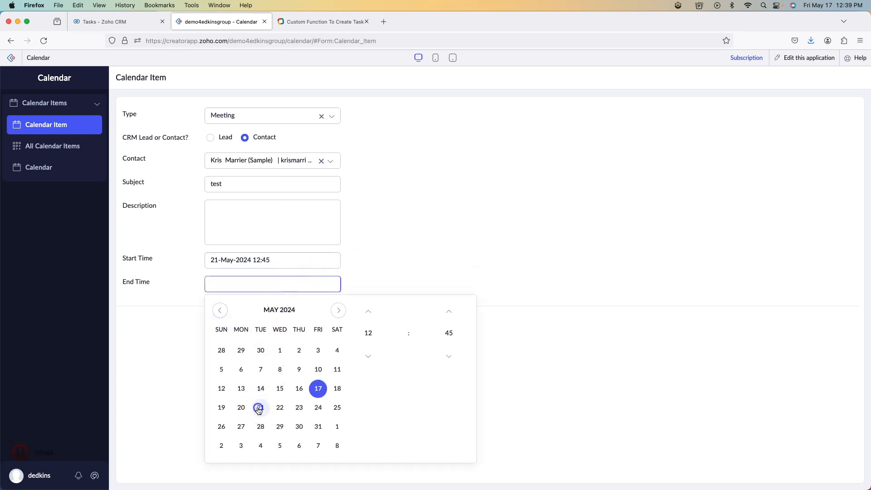
pyautogui.click(260, 407)
pyautogui.click(369, 313)
pyautogui.click(375, 274)
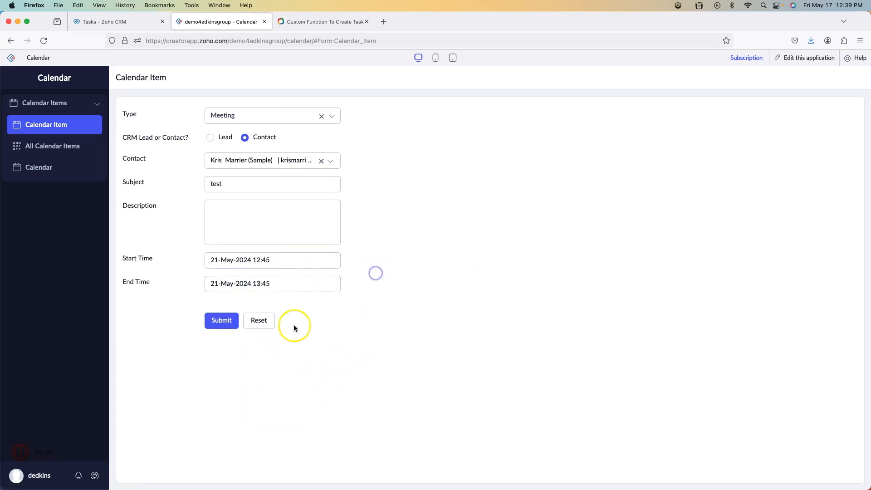
pyautogui.click(218, 320)
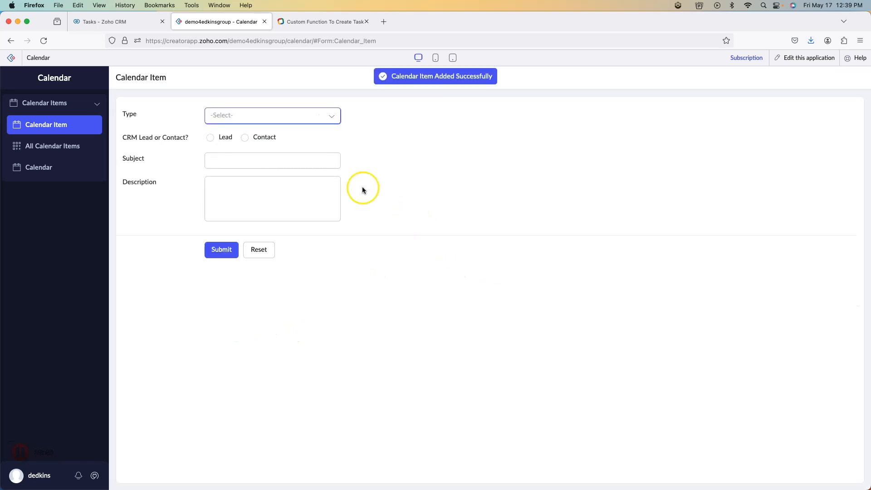
# Check the submitted test meeting in Zoho CRM's Meetings list and return to the Calendar application
pyautogui.click(110, 25)
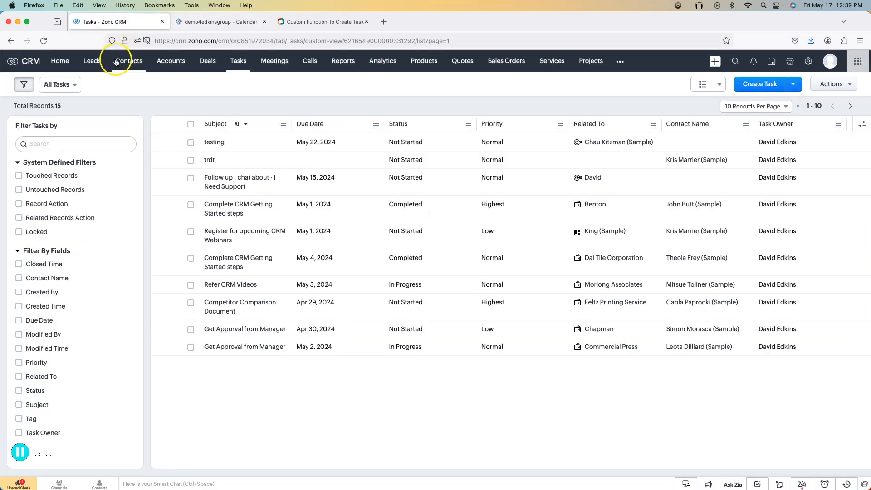
pyautogui.click(275, 61)
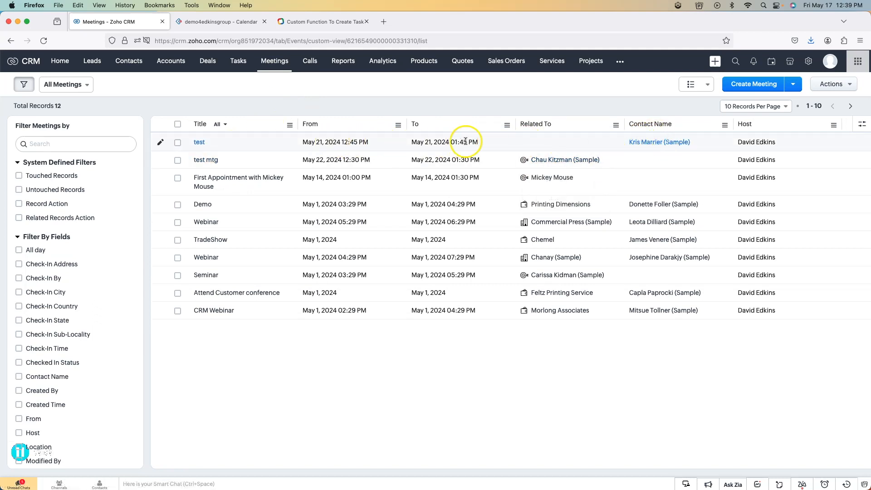
pyautogui.click(231, 20)
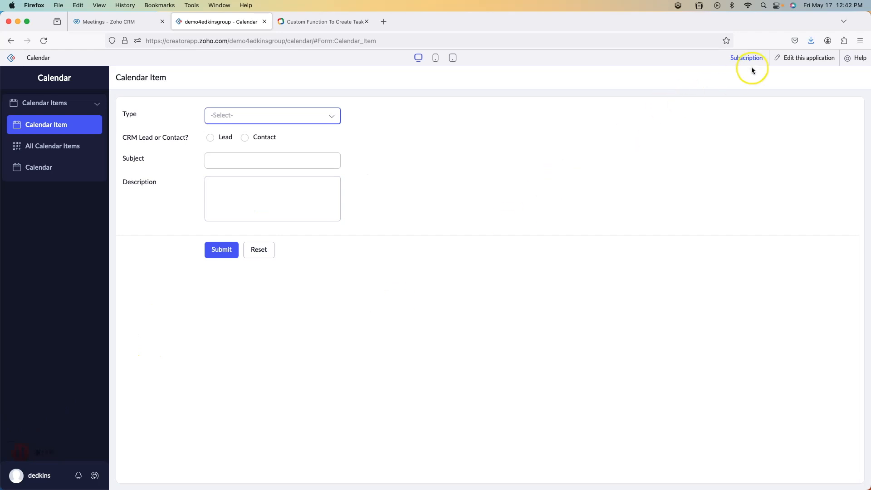
# Start a new workflow on the Calendar Item form for edited records, triggered by Update of a field
pyautogui.click(794, 58)
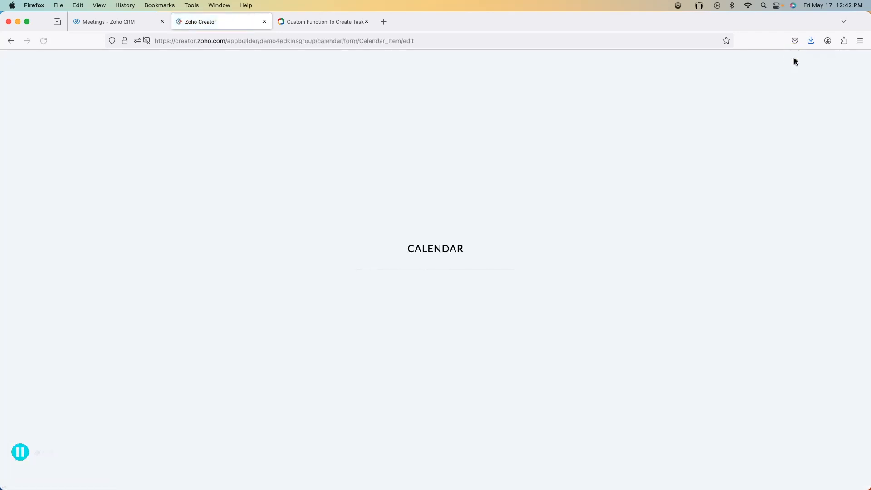
pyautogui.click(447, 61)
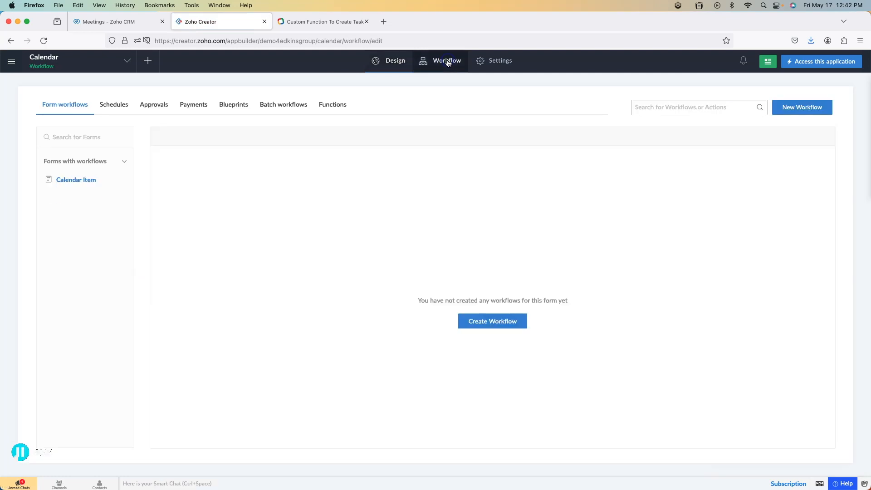
pyautogui.click(793, 109)
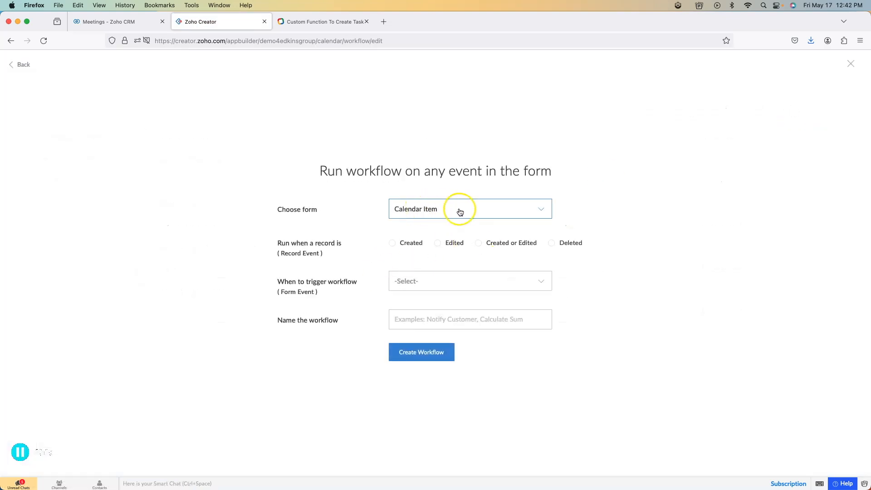
pyautogui.click(449, 244)
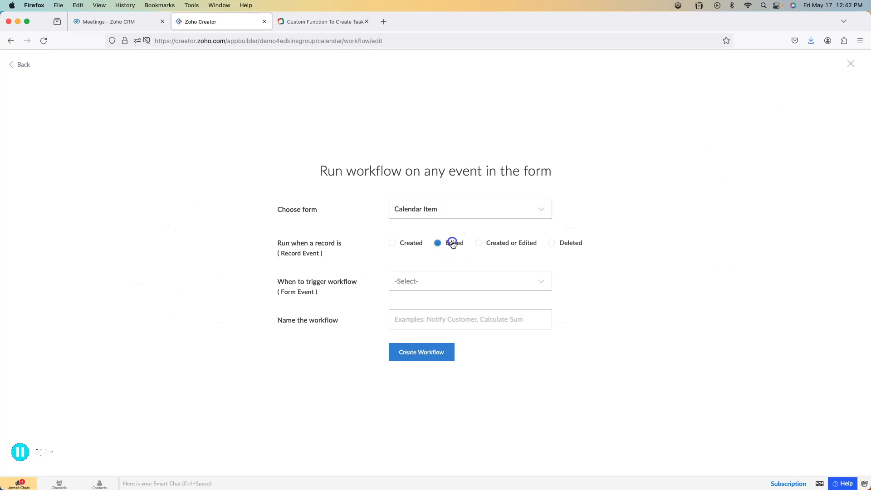
pyautogui.click(447, 279)
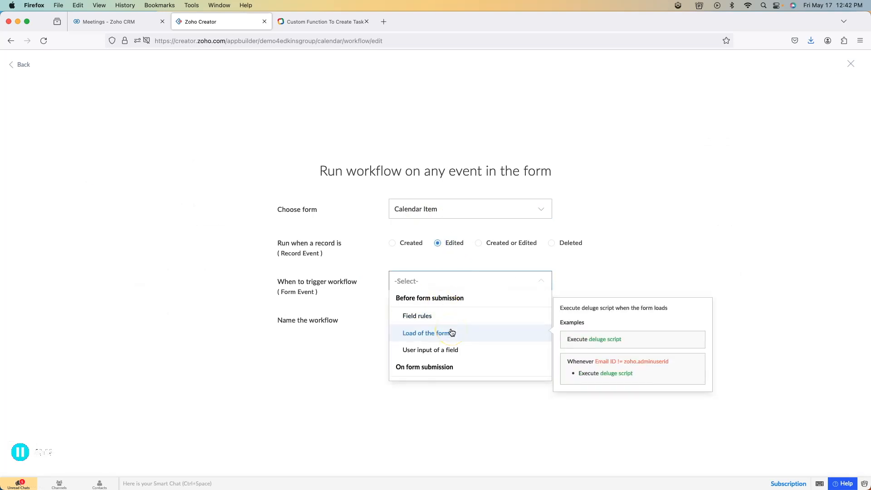
pyautogui.scroll(-3, 451, 333)
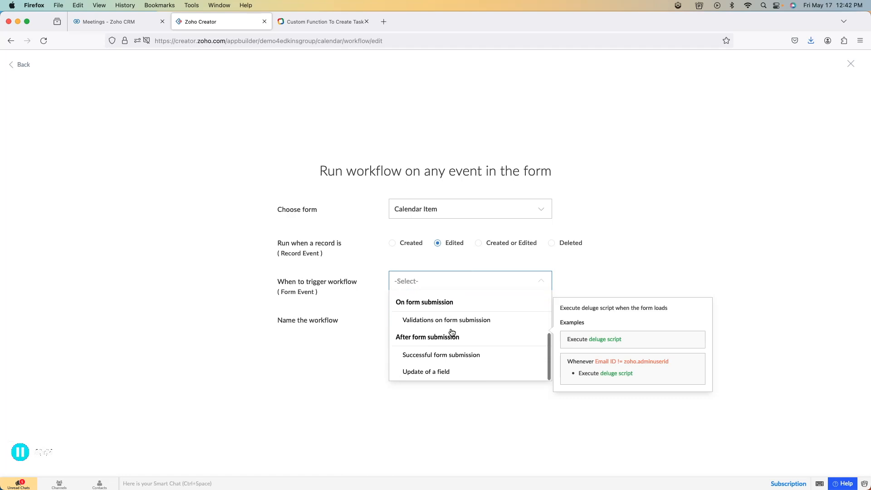
pyautogui.click(430, 377)
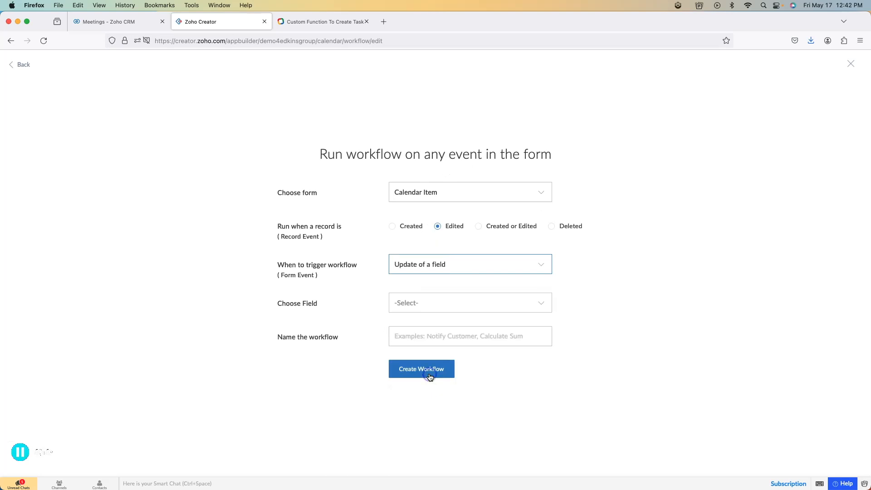
# Set Start Time as the triggering field, name the workflow "Update CRM", and create it
pyautogui.click(436, 305)
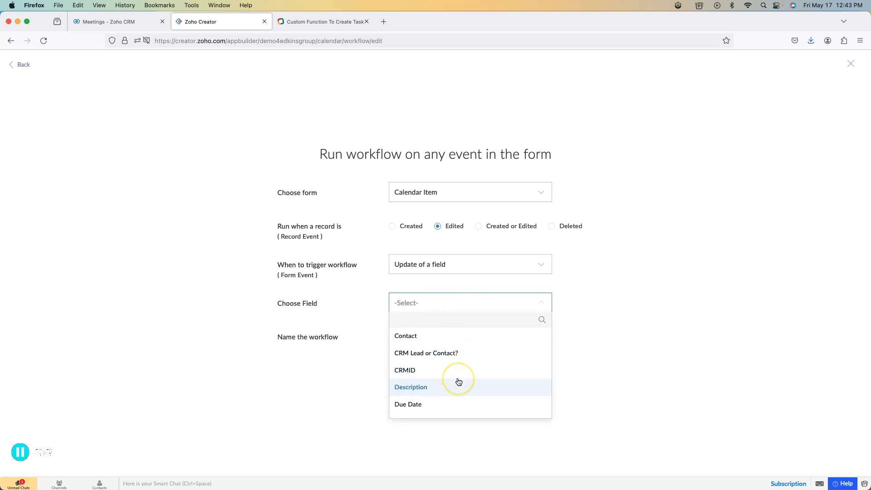
pyautogui.scroll(-2, 458, 381)
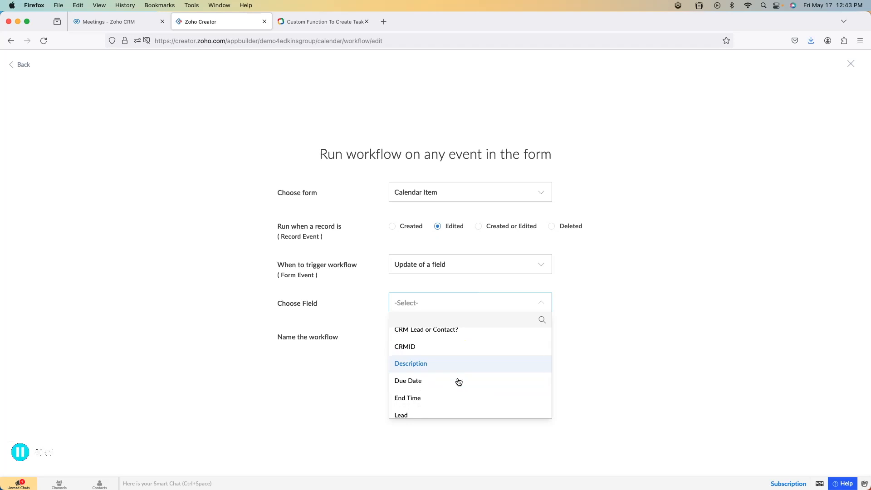
pyautogui.scroll(-3, 458, 382)
pyautogui.click(438, 384)
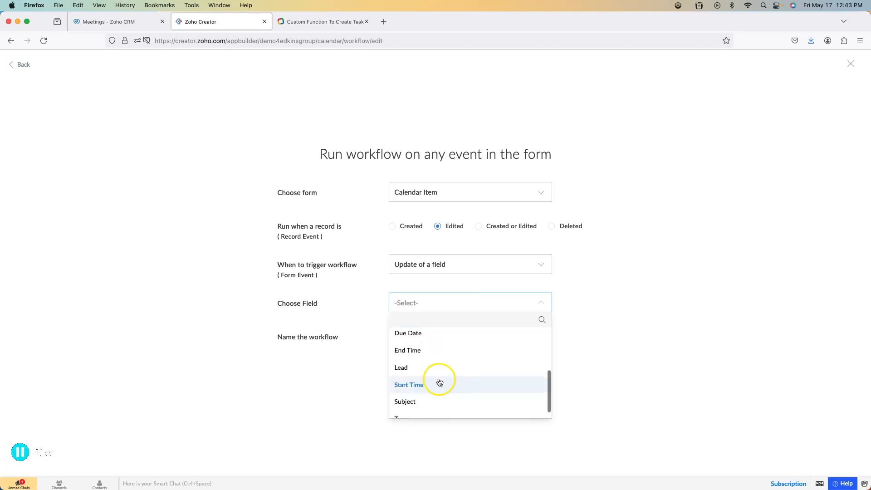
pyautogui.click(439, 335)
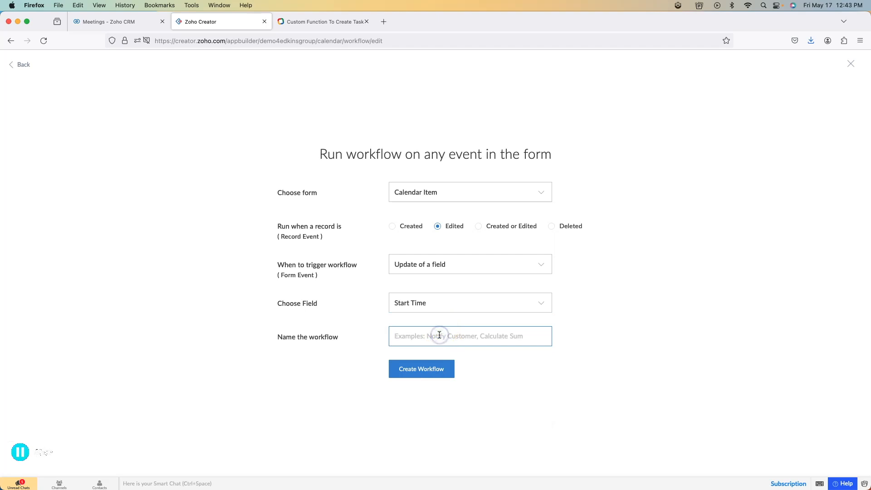
pyautogui.write('Update CRM')
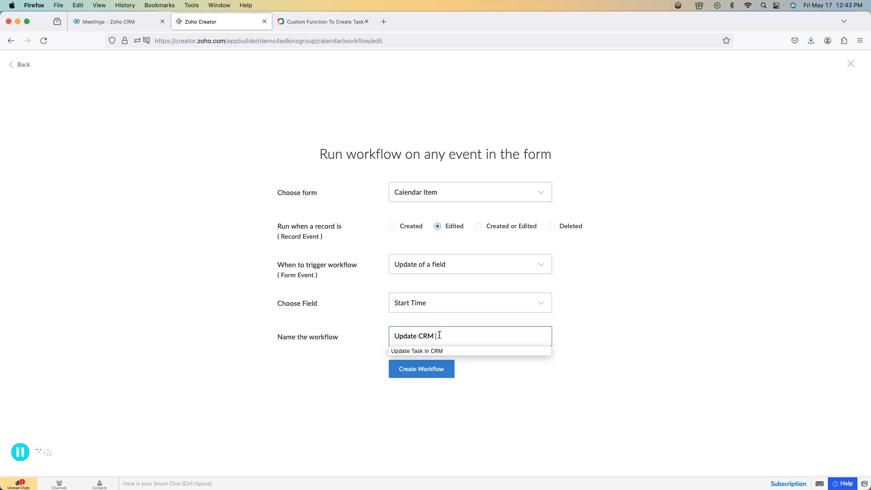
pyautogui.click(601, 325)
pyautogui.click(466, 368)
pyautogui.click(503, 357)
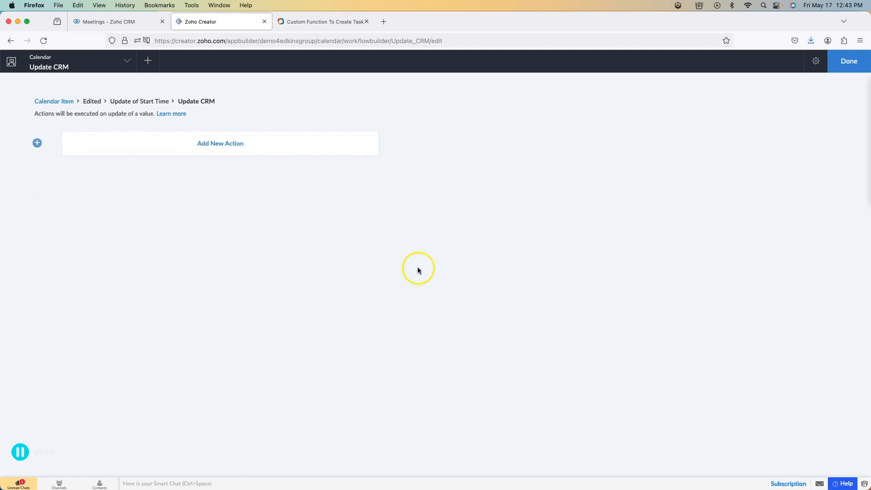
# Leave the Update CRM workflow without an action and open the Task script in the "Update start and end based on due date" workflow
pyautogui.click(263, 150)
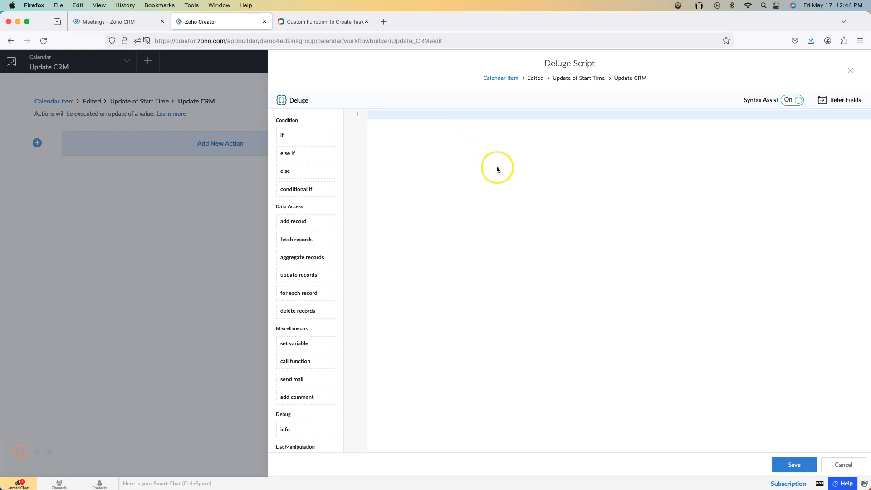
pyautogui.click(844, 466)
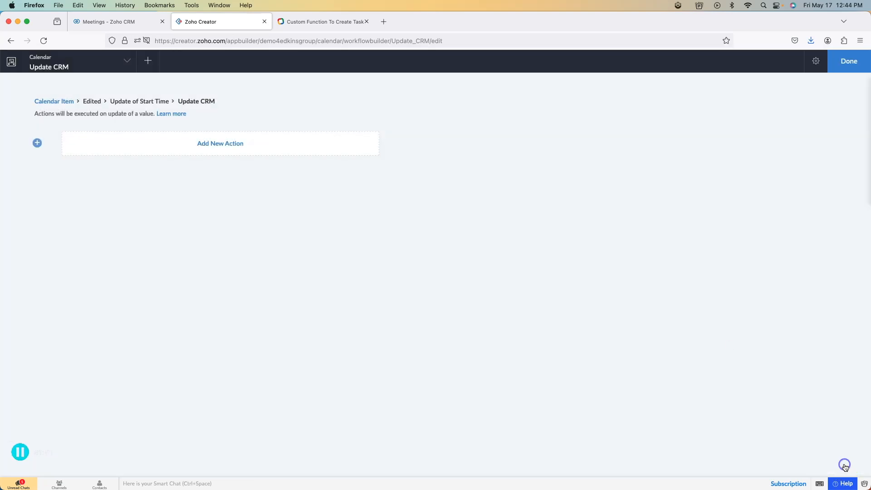
pyautogui.click(848, 61)
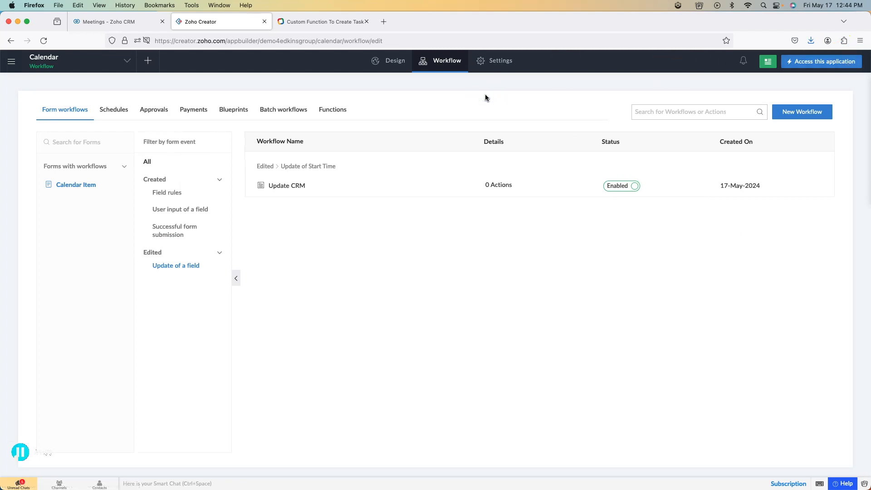
pyautogui.click(169, 232)
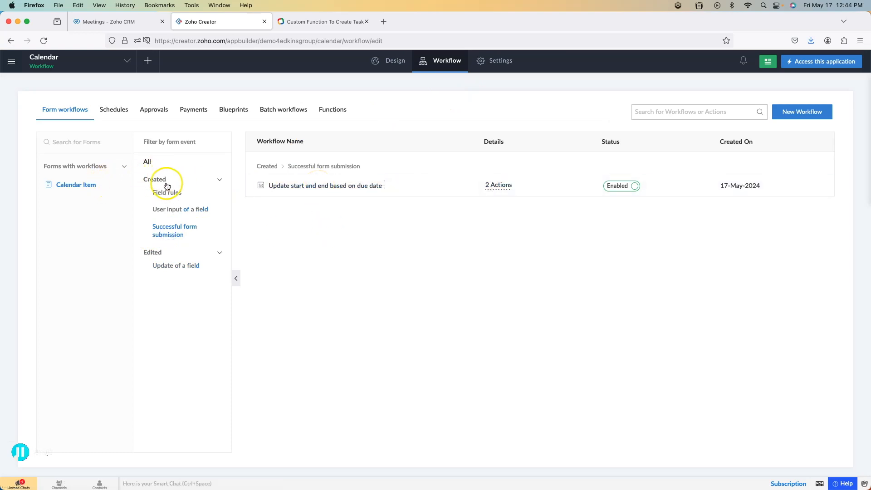
pyautogui.click(304, 187)
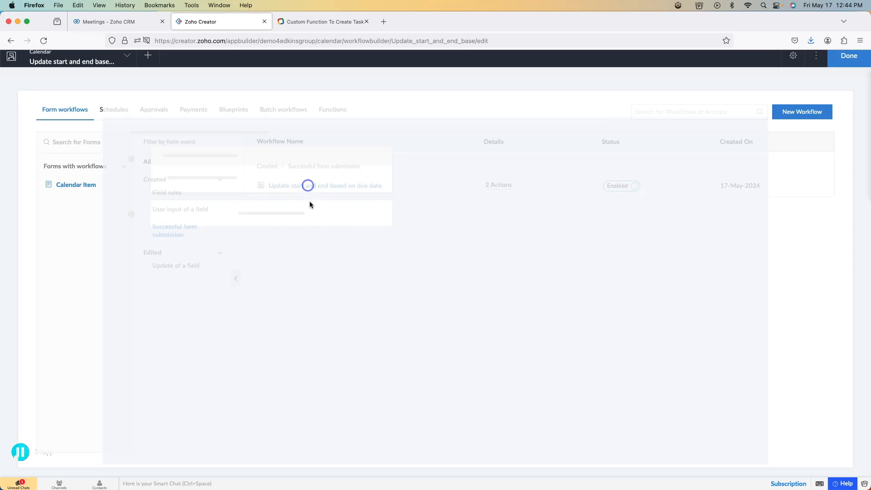
pyautogui.click(284, 266)
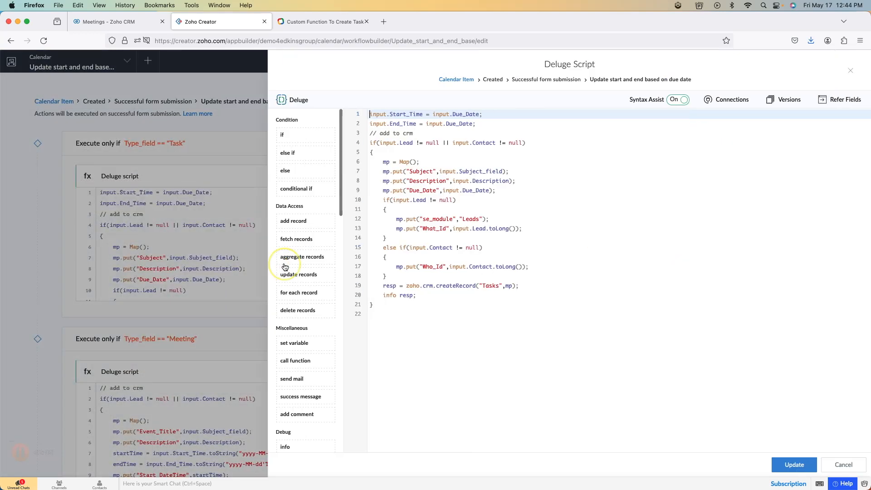
# Replace the info resp line in the Task script with input.CRMID = resp.get("id");
pyautogui.doubleClick(408, 296)
pyautogui.moveTo(415, 296); pyautogui.dragTo(383, 295)
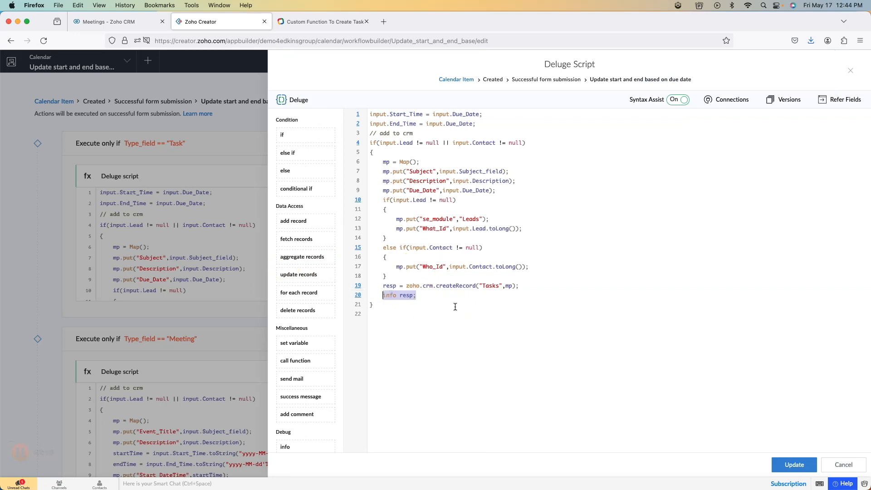
pyautogui.write('input.cr')
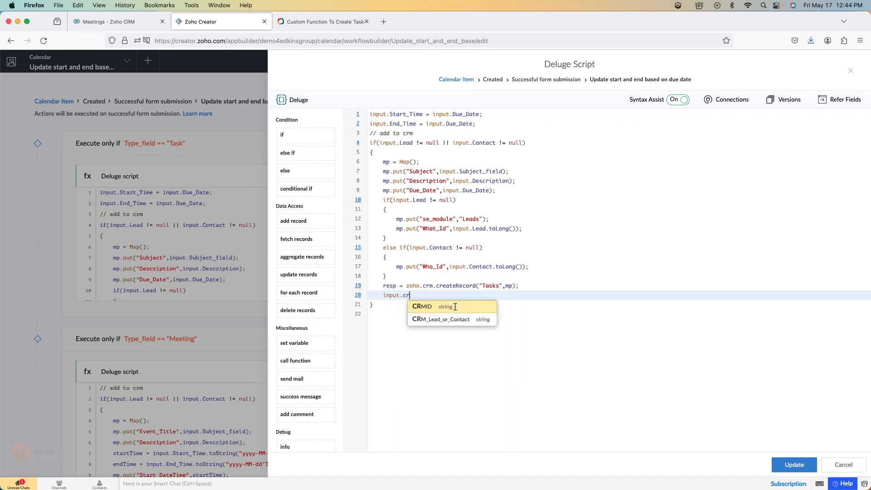
pyautogui.click(455, 307)
pyautogui.write('= r')
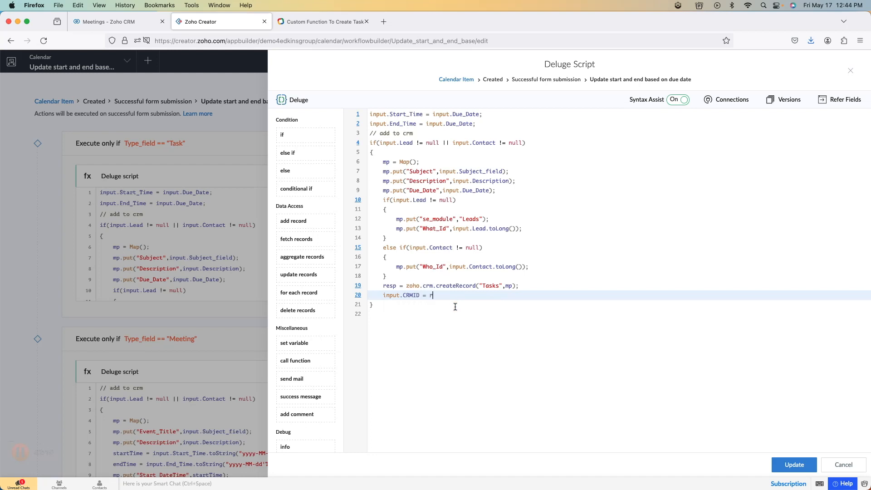
pyautogui.write('esp.get("id");')
# Copy the new CRMID assignment line and save the Task script
pyautogui.moveTo(480, 296); pyautogui.dragTo(531, 286)
pyautogui.press('super+c')
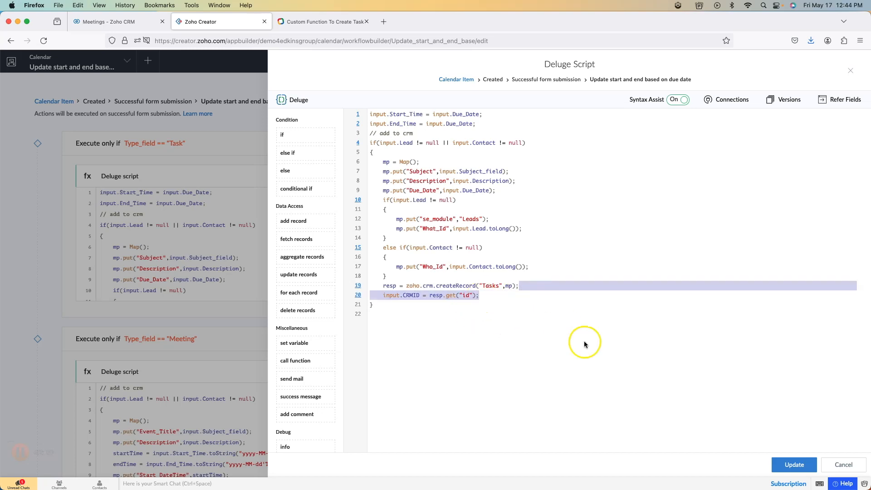
pyautogui.click(800, 464)
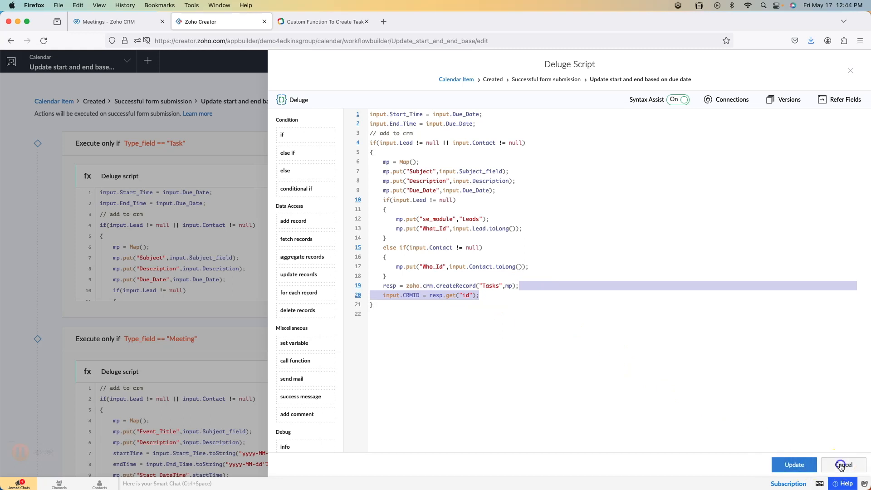
# Paste input.CRMID = resp.get("id"); after the createRecord line in the Meeting script and save the script
pyautogui.click(253, 427)
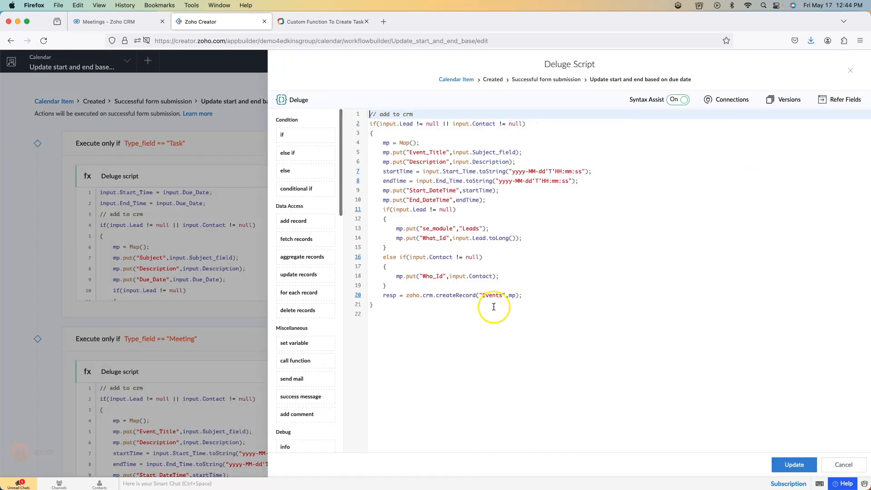
pyautogui.click(526, 295)
pyautogui.press('Return')
pyautogui.hotkey('ctrl', 'v')
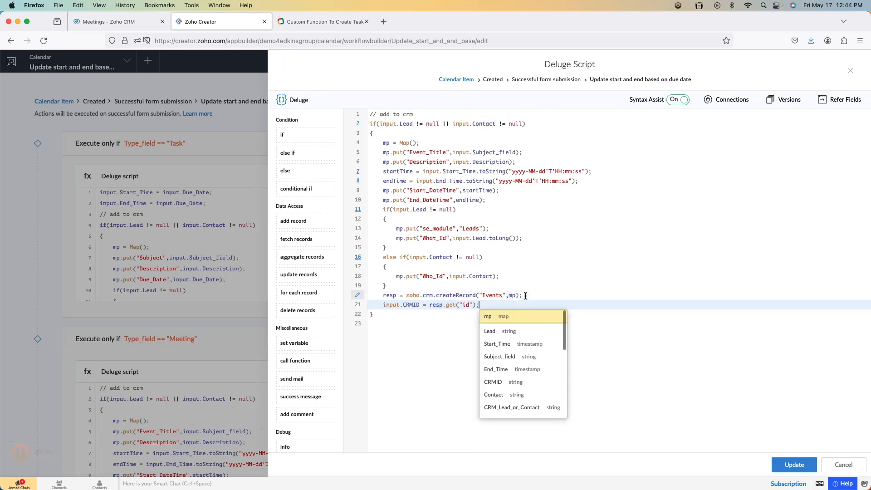
pyautogui.click(795, 464)
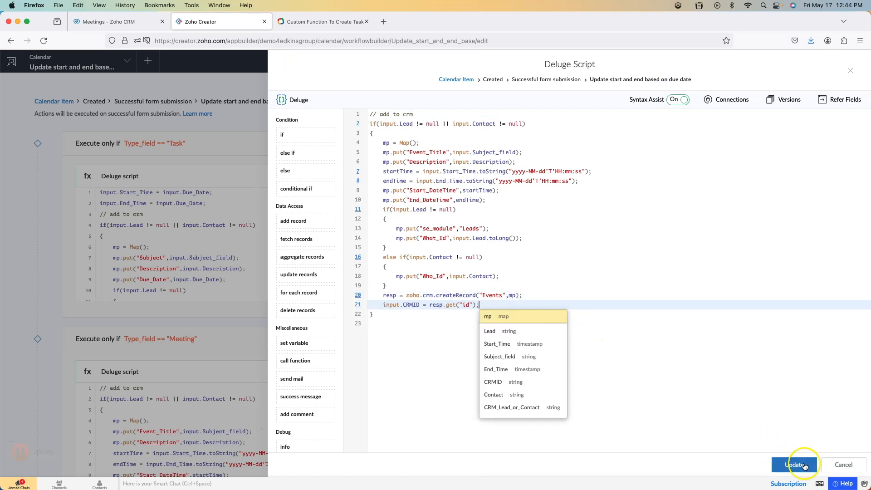
pyautogui.click(799, 465)
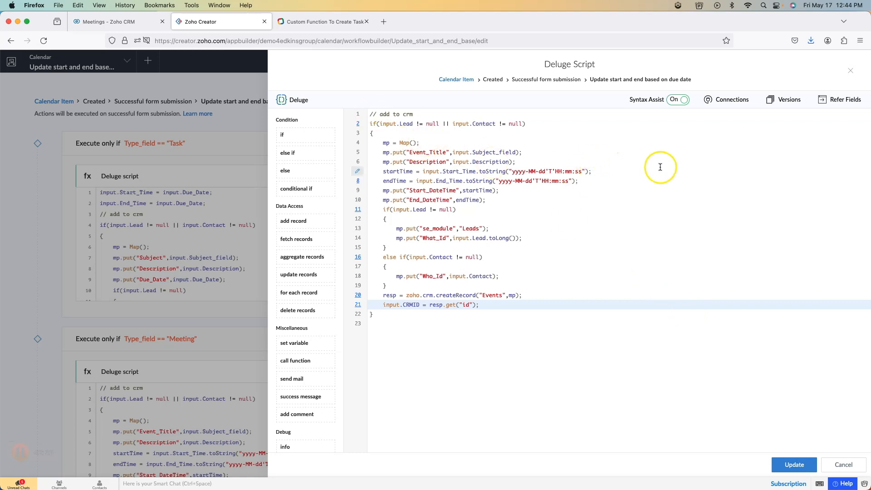
pyautogui.click(795, 465)
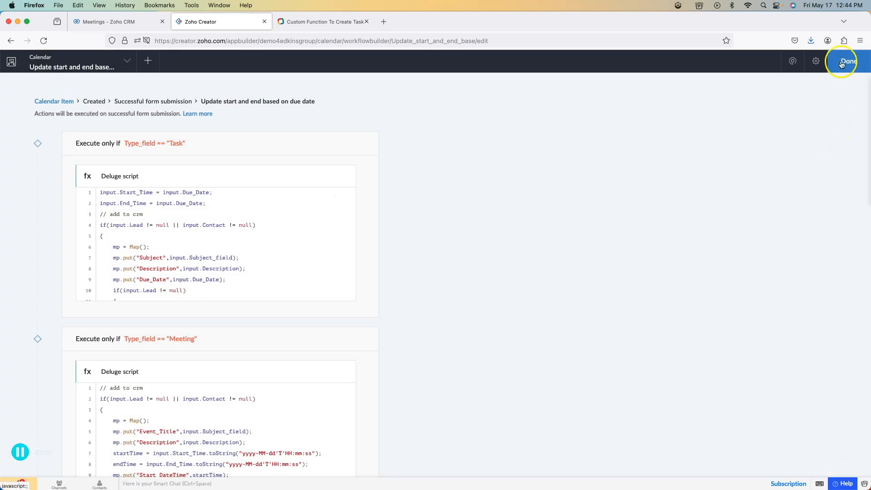
# Finish editing the current workflow and add a Deluge script action to the Update CRM workflow for Start Time updates
pyautogui.click(842, 64)
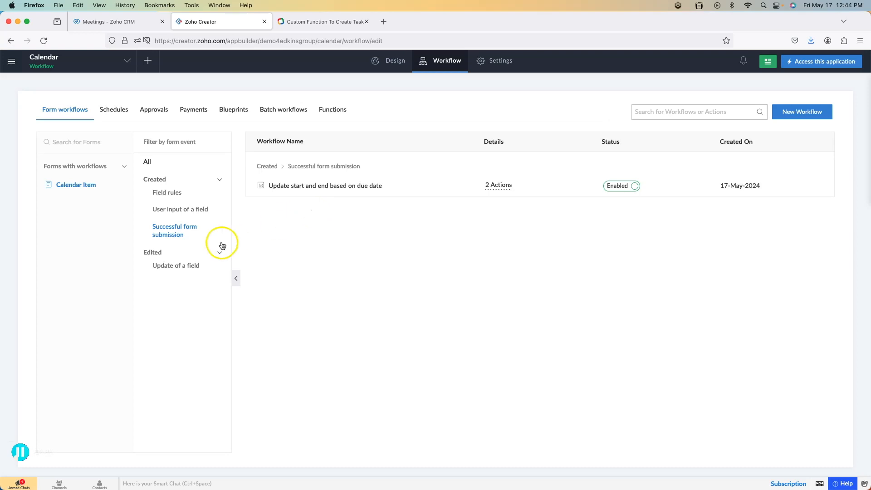
pyautogui.click(180, 265)
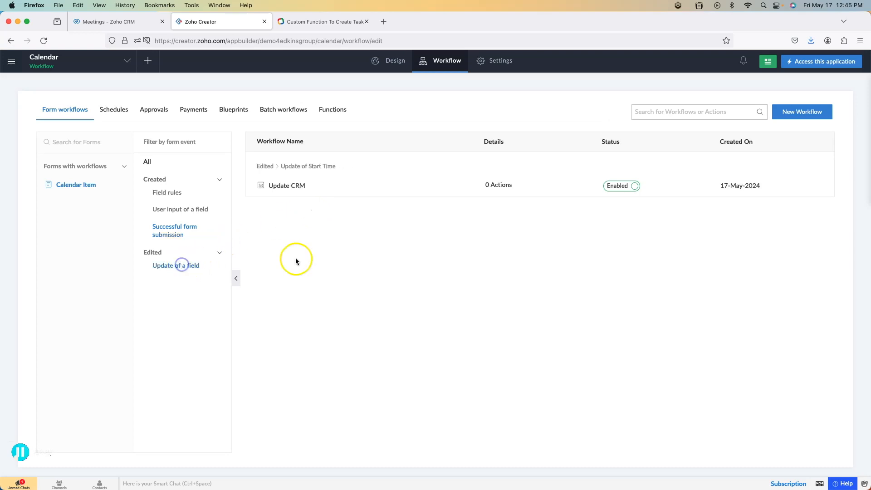
pyautogui.click(292, 185)
pyautogui.click(257, 137)
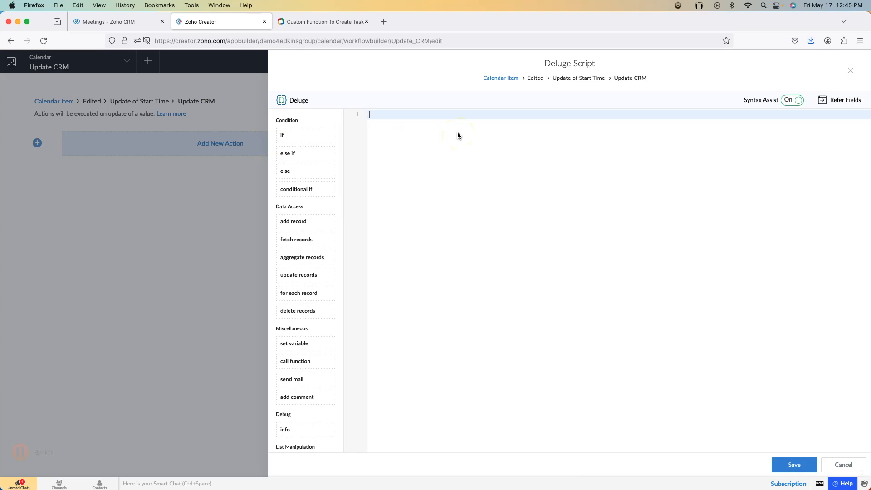
# Write getTask = zoho.crm.getRecordById("Tasks", input.CRMID.toLong()); as the script's first line
pyautogui.write('get')
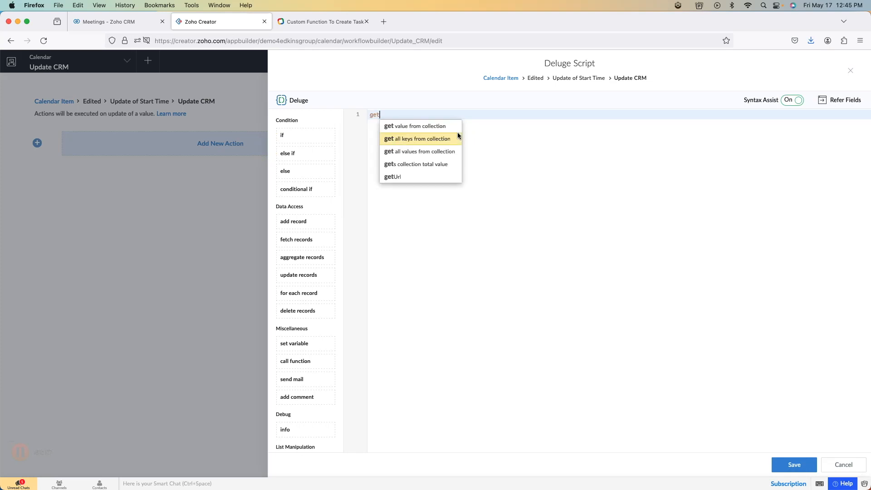
pyautogui.write('Task =')
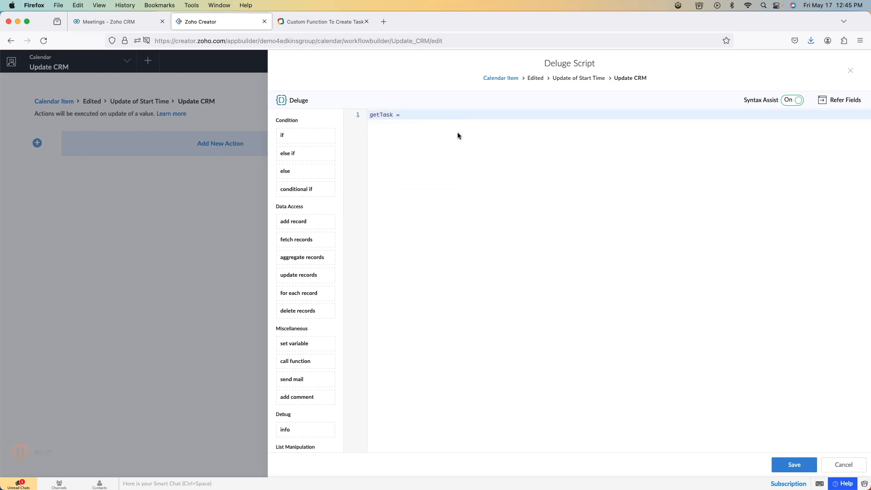
pyautogui.write(' zoho.crm.get')
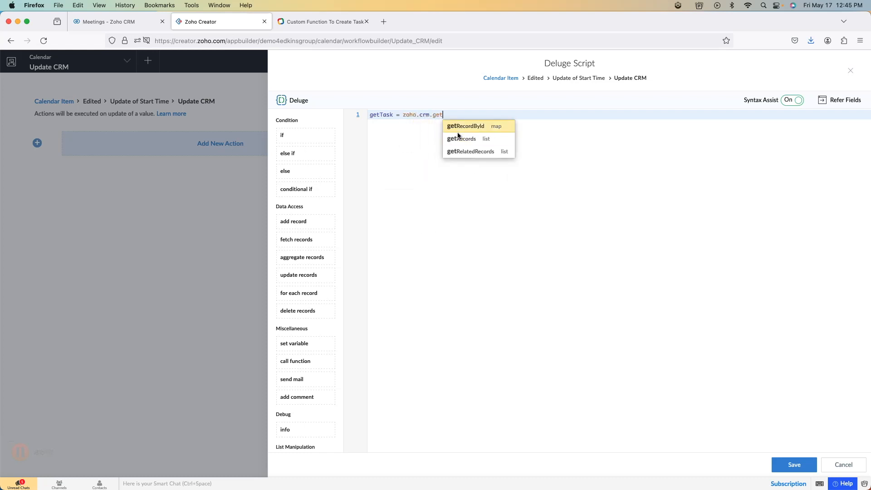
pyautogui.press('Return')
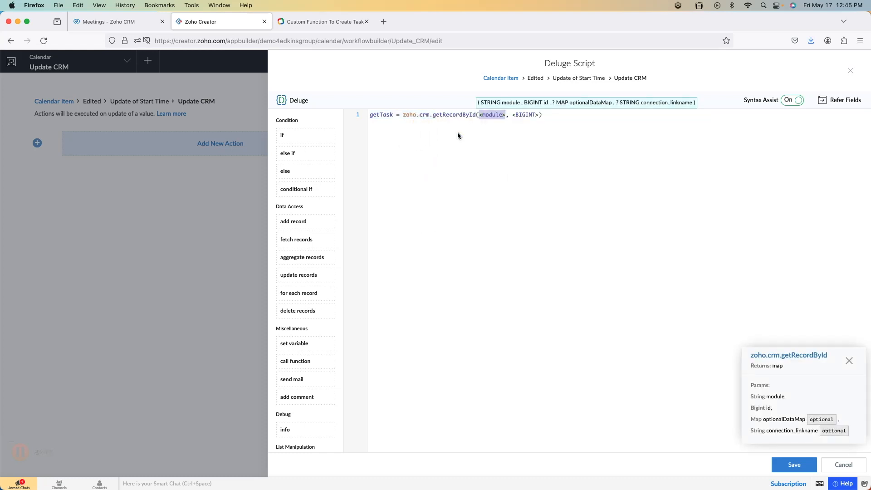
pyautogui.write('"Tasks')
pyautogui.click(516, 115)
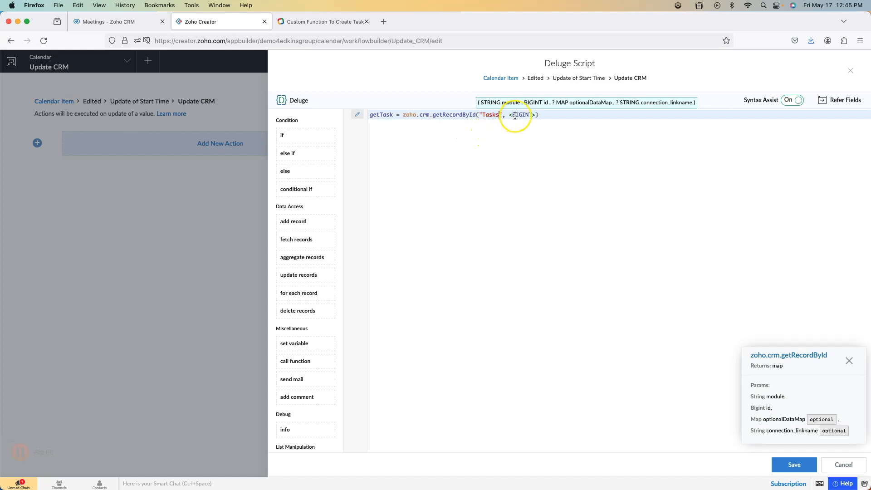
pyautogui.write('input.CRMID.toLo')
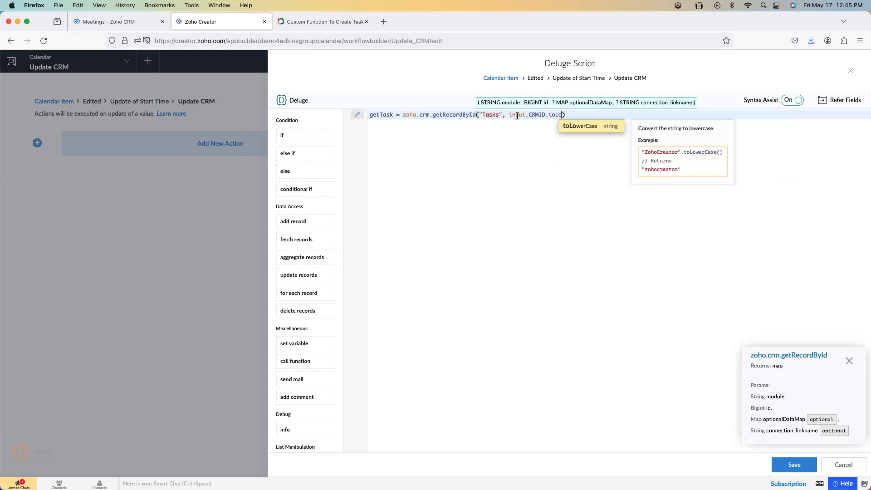
pyautogui.write('ng());')
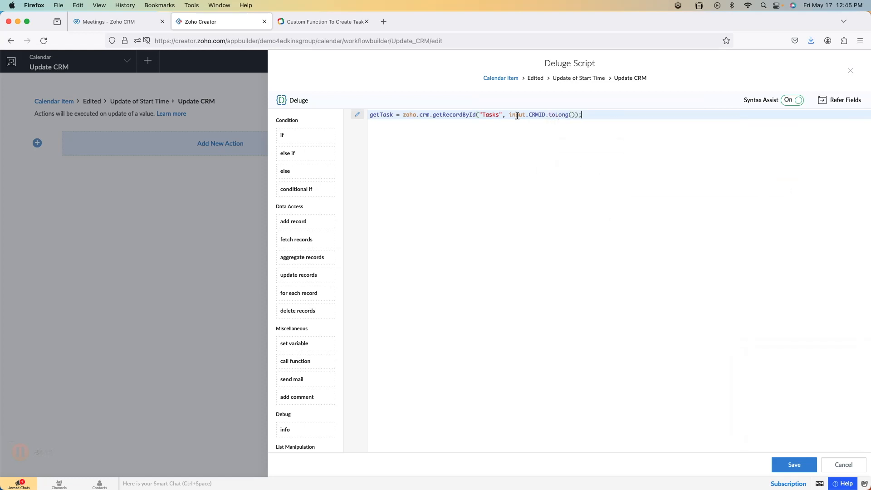
pyautogui.press('Return')
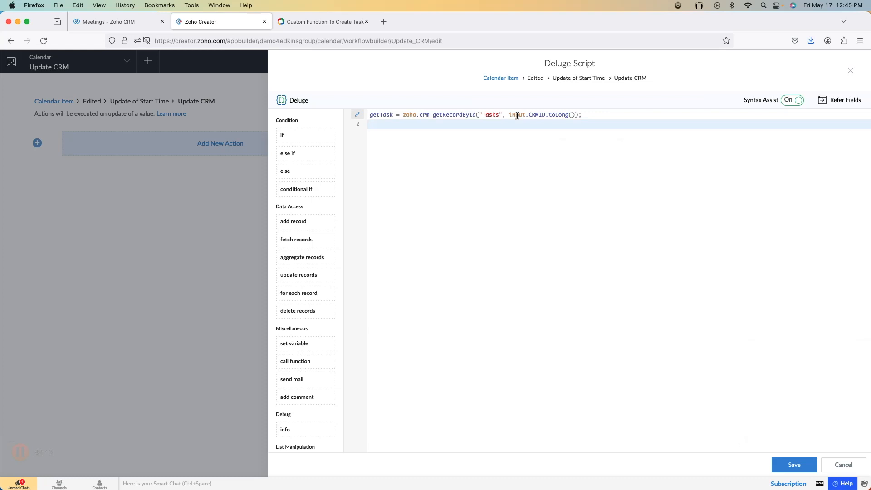
# Add mp = Map(); with an unfinished mp.put call, and insert dueDate = input.Start_Time; above the map
pyautogui.write('mp.')
pyautogui.press('BackSpace')
pyautogui.write('= Map();')
pyautogui.press('Return')
pyautogui.write('mp.pu')
pyautogui.press('Return')
pyautogui.write('"')
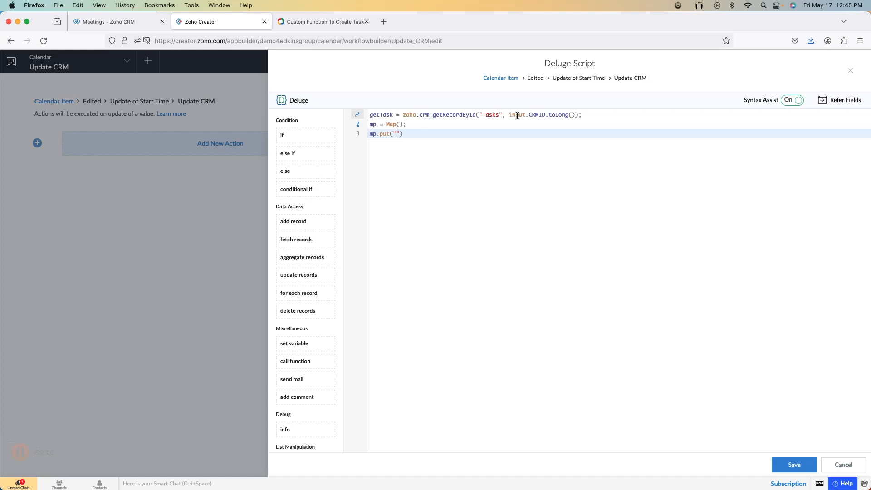
pyautogui.click(608, 114)
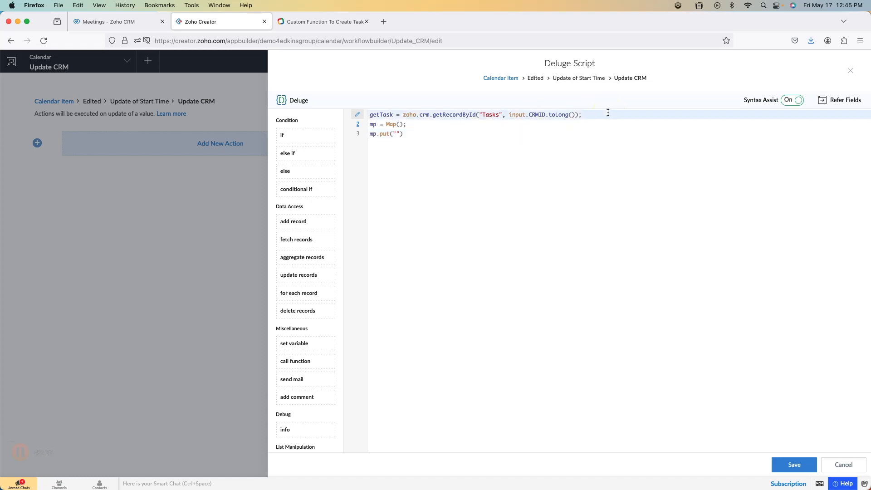
pyautogui.press('Return')
pyautogui.write('dueDate = input.Start_Time;')
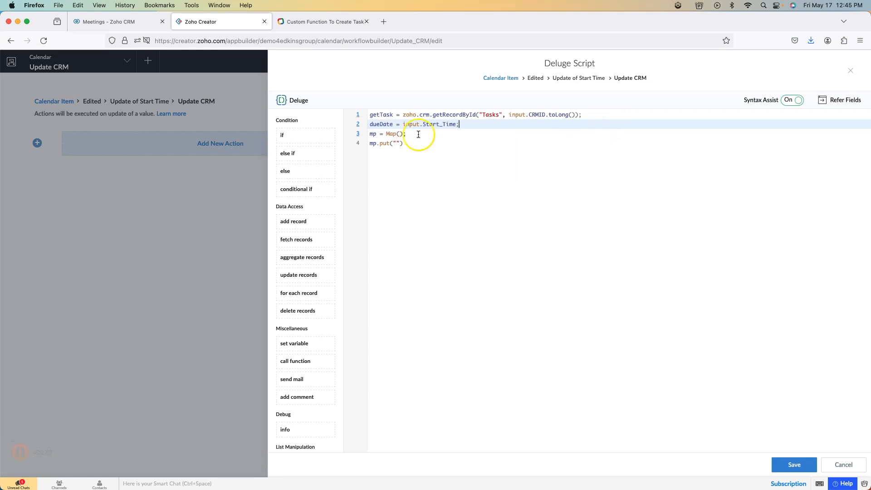
# Complete the put call as mp.put("Due_Date",dueDate);
pyautogui.click(394, 144)
pyautogui.write('Due_Dte')
pyautogui.press('BackSpace')
pyautogui.press('BackSpace')
pyautogui.write('ate"')
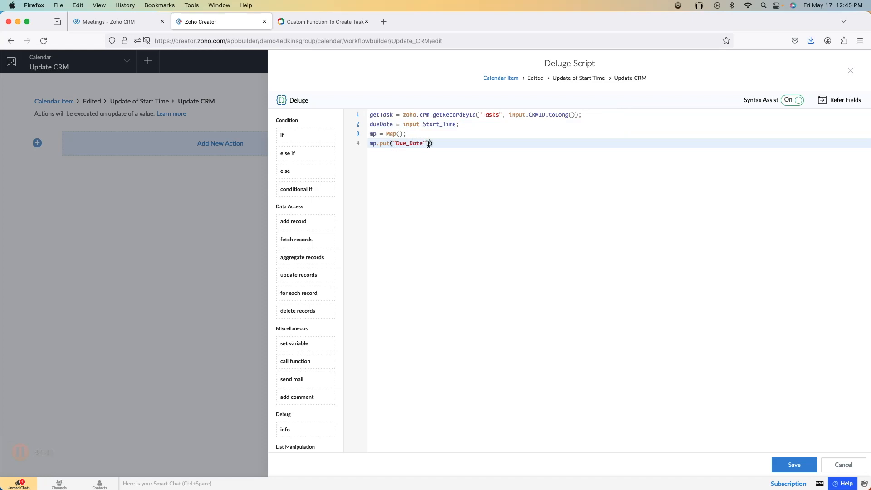
pyautogui.write(',dueDate);')
pyautogui.press('Return')
# Add the line resp = zoho.crm.updateRecord("Tasks", input.CRMID.toLong(), mp); to update the linked CRM task
pyautogui.write('resp ')
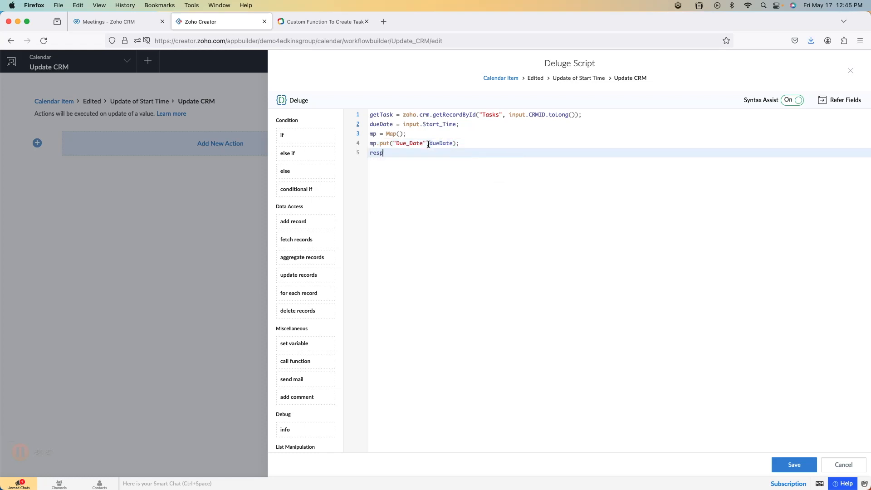
pyautogui.write('= zoho.crm.up')
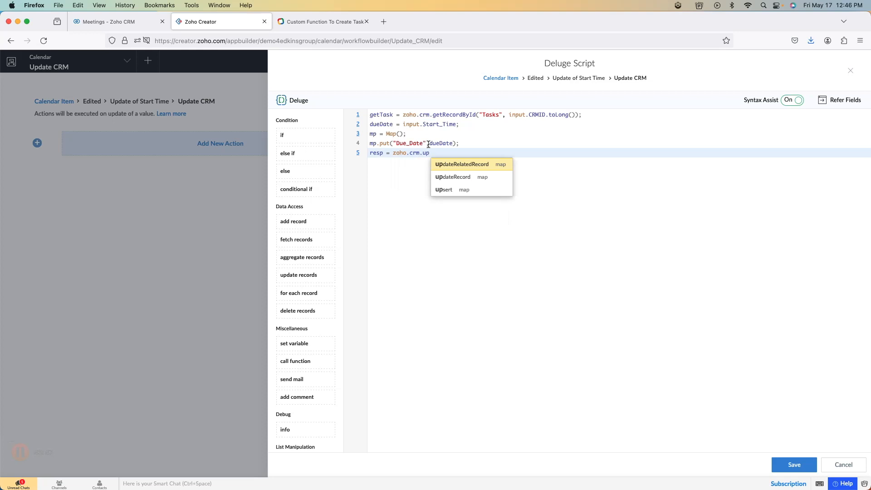
pyautogui.press('Down')
pyautogui.press('Return')
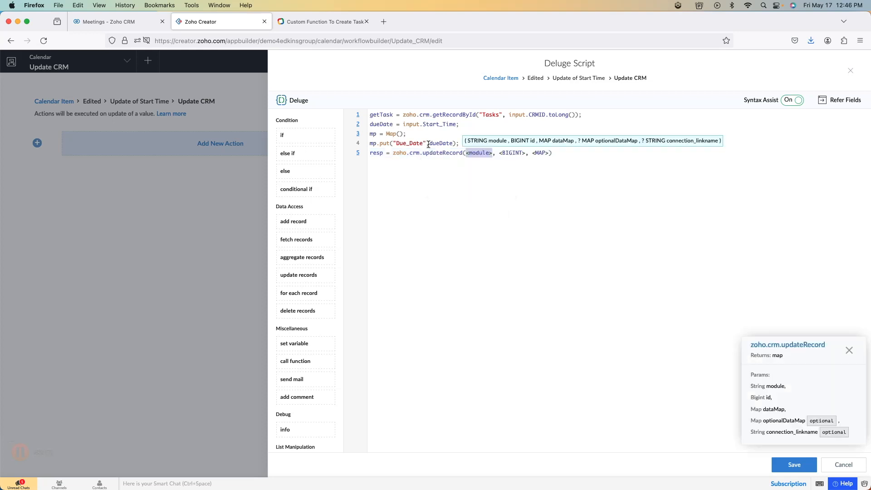
pyautogui.write('"Tasks')
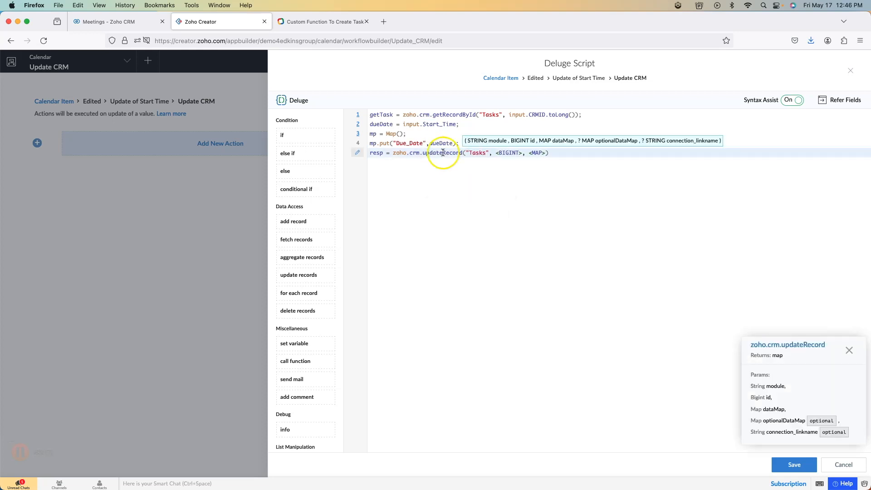
pyautogui.click(504, 154)
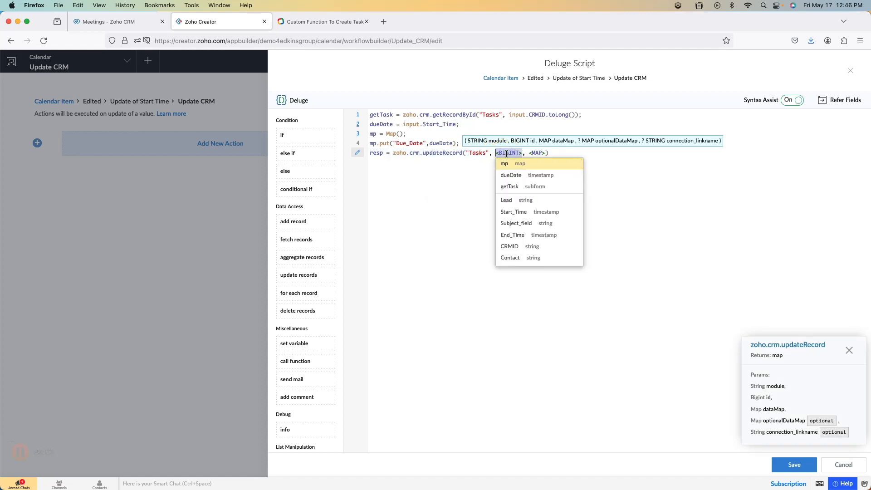
pyautogui.write('input.')
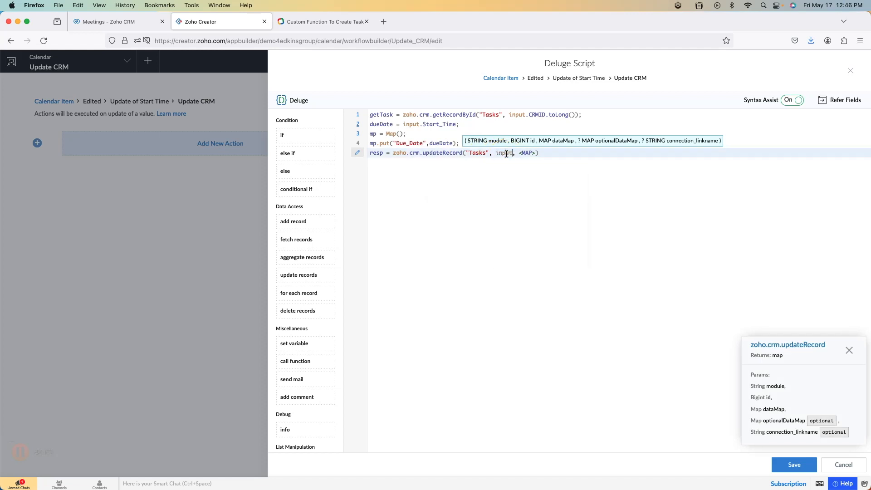
pyautogui.write('CRM')
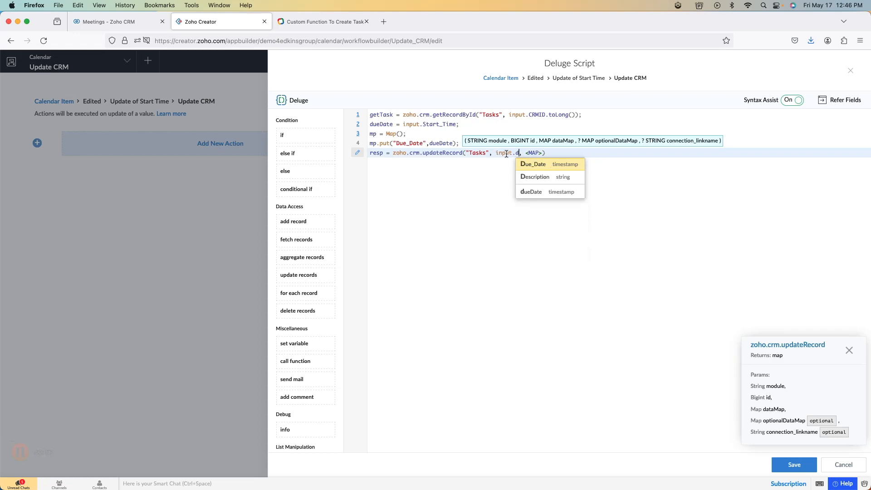
pyautogui.press('Return')
pyautogui.press('BackSpace')
pyautogui.press('BackSpace')
pyautogui.press('BackSpace')
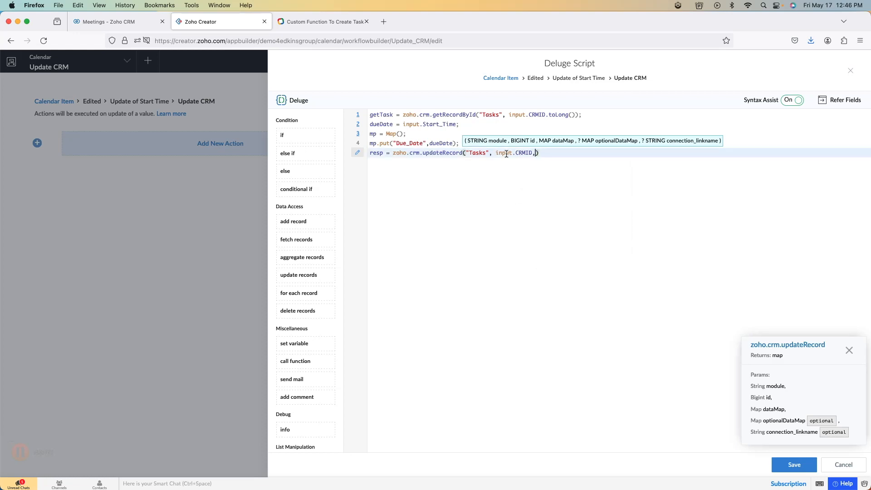
pyautogui.write('.toLong(), mp);')
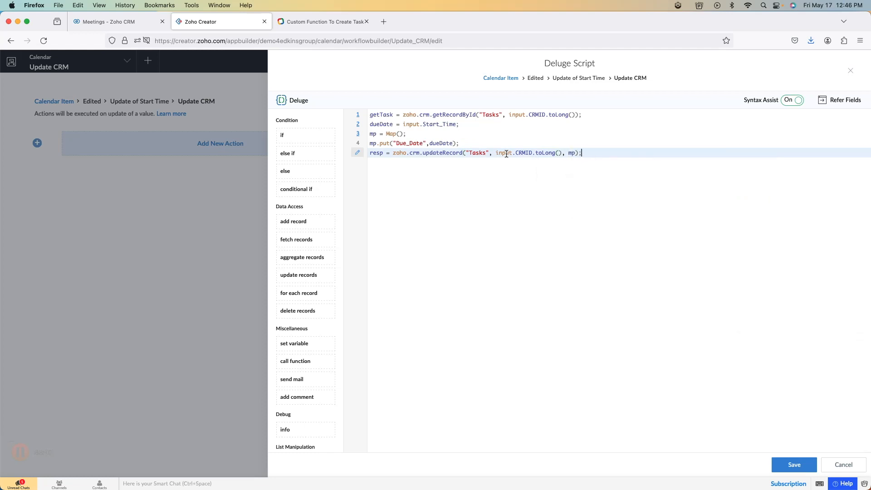
# Add info resp; as the last line, save the Update CRM script and close the editor
pyautogui.press('Return')
pyautogui.write('info resp;')
pyautogui.click(778, 463)
pyautogui.click(843, 463)
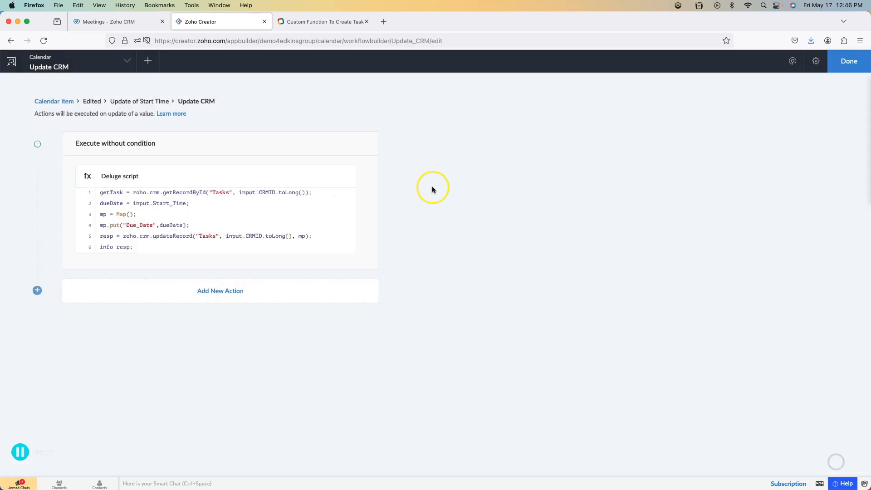
# Restrict the script to records where Type equals Task, save the criteria and finish editing the workflow
pyautogui.click(362, 144)
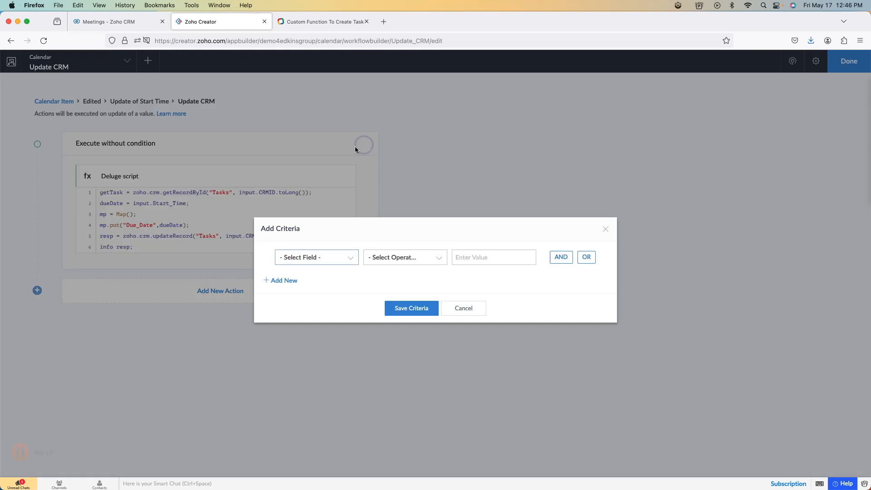
pyautogui.click(331, 254)
pyautogui.scroll(-5, 317, 301)
pyautogui.click(324, 350)
pyautogui.click(384, 257)
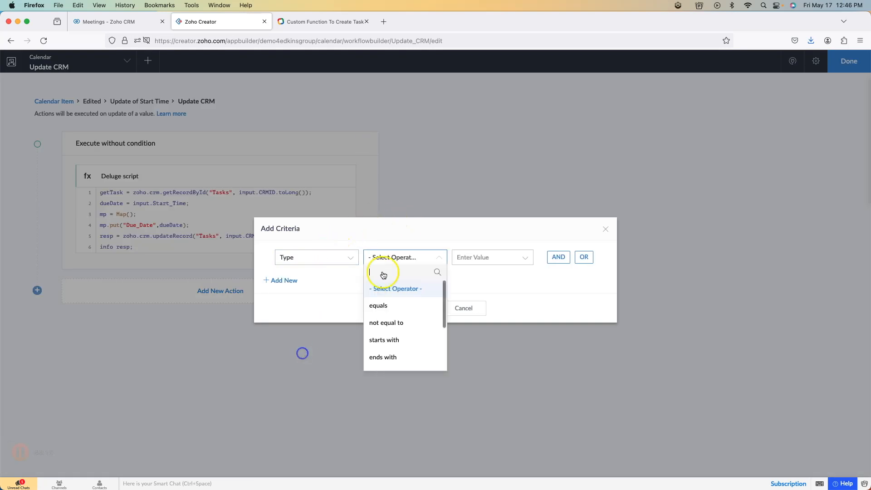
pyautogui.click(395, 305)
pyautogui.click(426, 307)
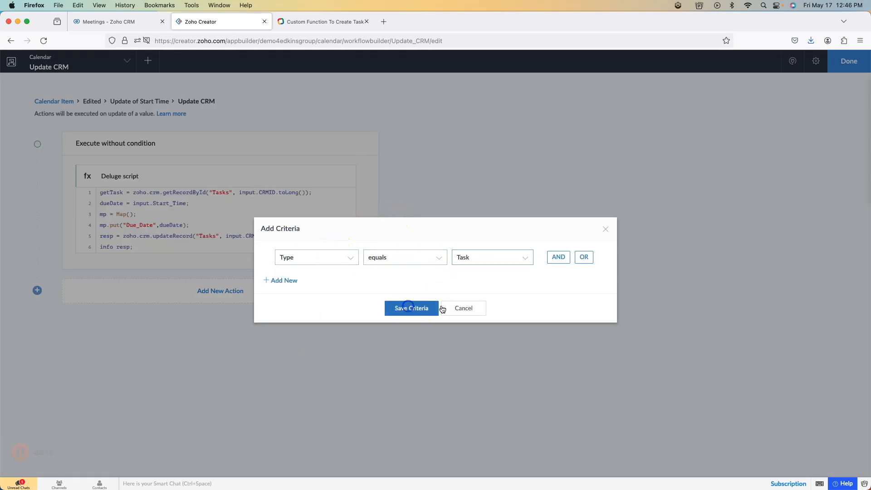
pyautogui.click(856, 68)
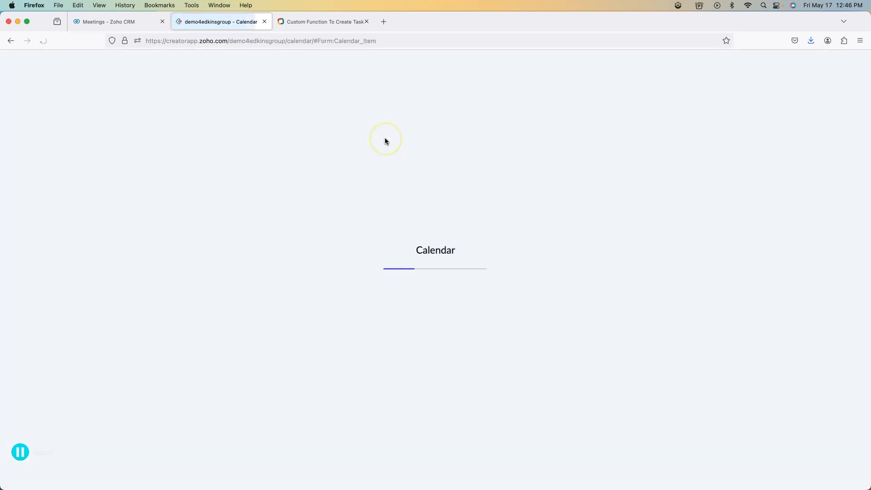
# Switch to Zoho CRM and delete the test and test mtg meetings
pyautogui.click(127, 20)
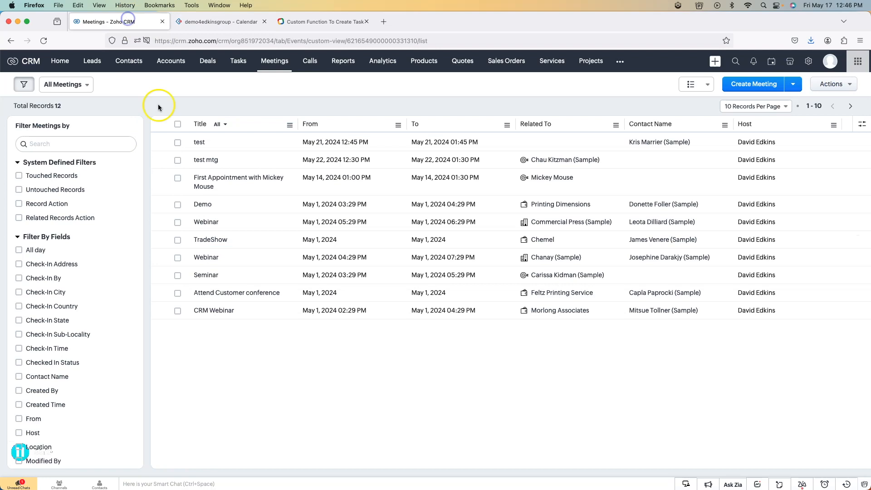
pyautogui.click(177, 142)
pyautogui.click(177, 160)
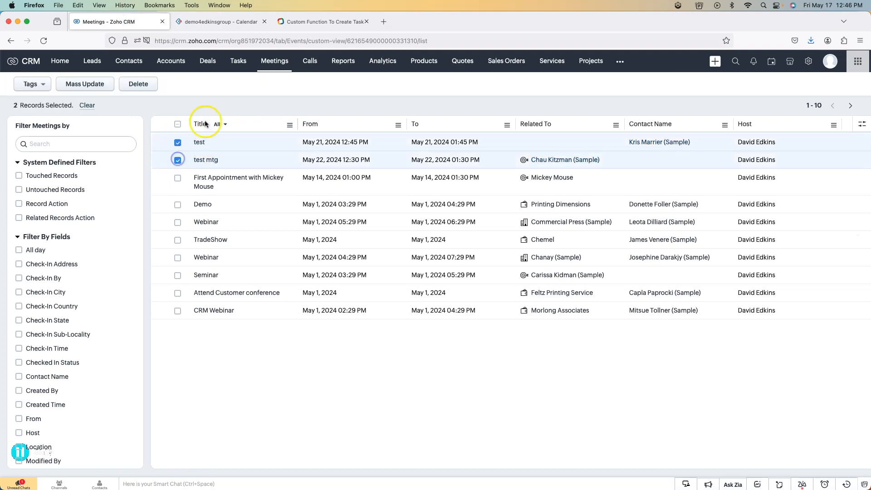
pyautogui.click(140, 85)
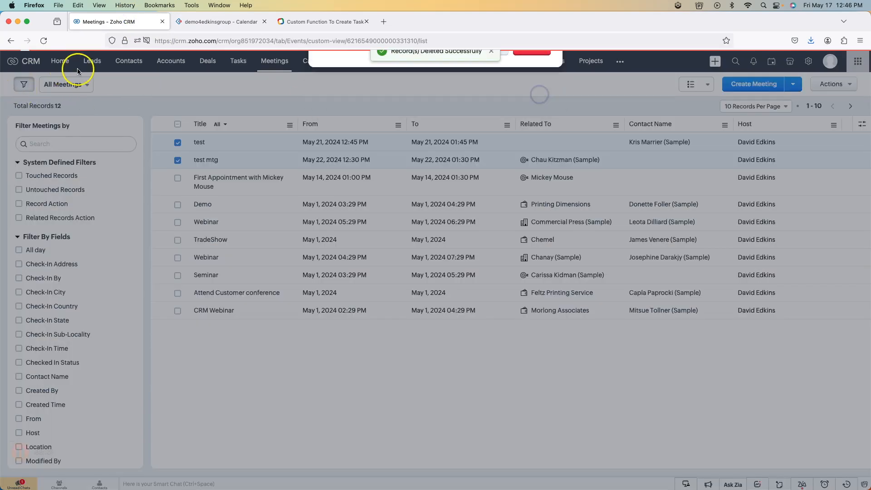
# Delete the testing and trdt tasks from the CRM task list
pyautogui.click(237, 61)
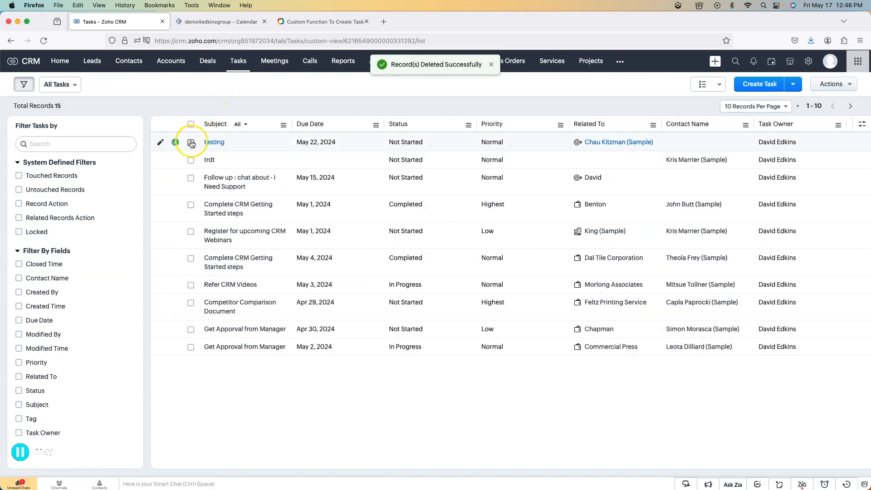
pyautogui.click(191, 142)
pyautogui.click(190, 159)
pyautogui.click(142, 89)
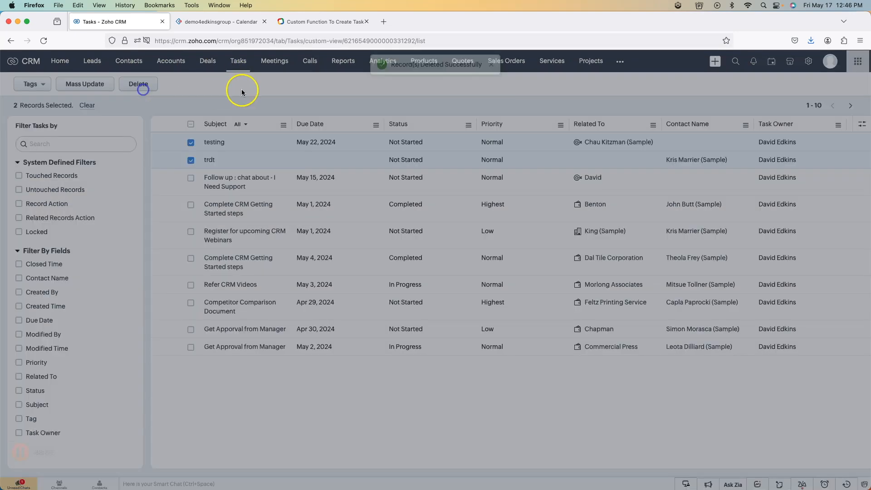
pyautogui.click(529, 92)
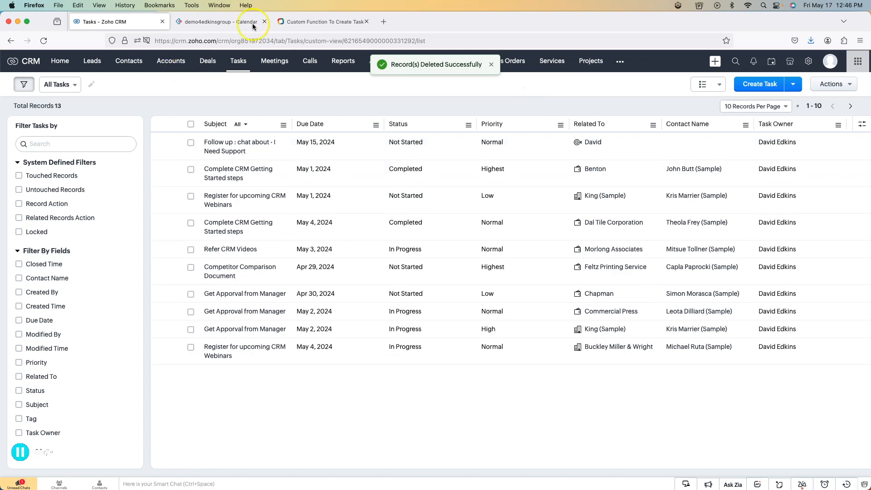
# Switch to the Calendar app and submit a Task calendar item for a sample lead with subject test and due date 17 May 2024
pyautogui.click(229, 22)
pyautogui.click(257, 116)
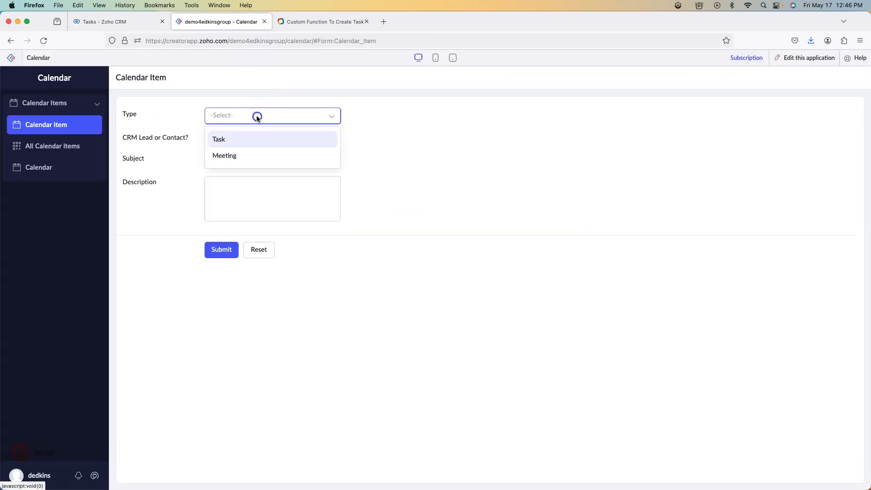
pyautogui.click(243, 139)
pyautogui.click(225, 137)
pyautogui.click(256, 163)
pyautogui.click(238, 200)
pyautogui.click(229, 185)
pyautogui.write('test')
pyautogui.click(233, 260)
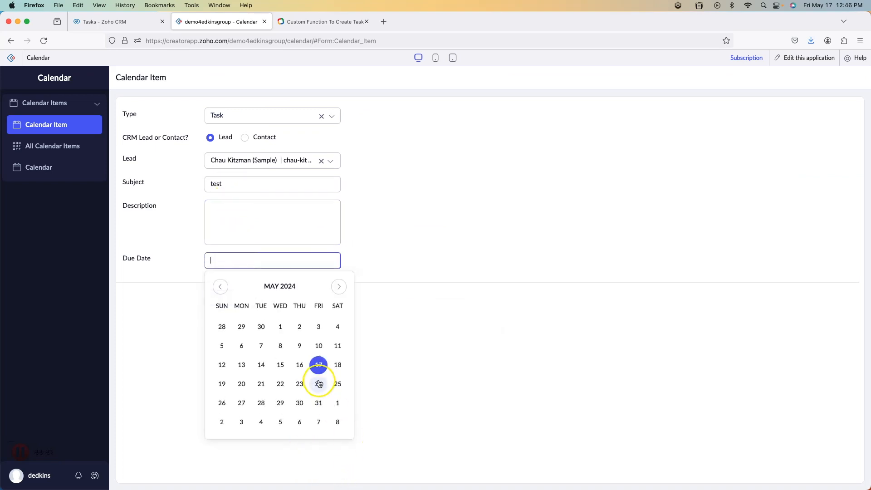
pyautogui.click(318, 365)
pyautogui.click(222, 297)
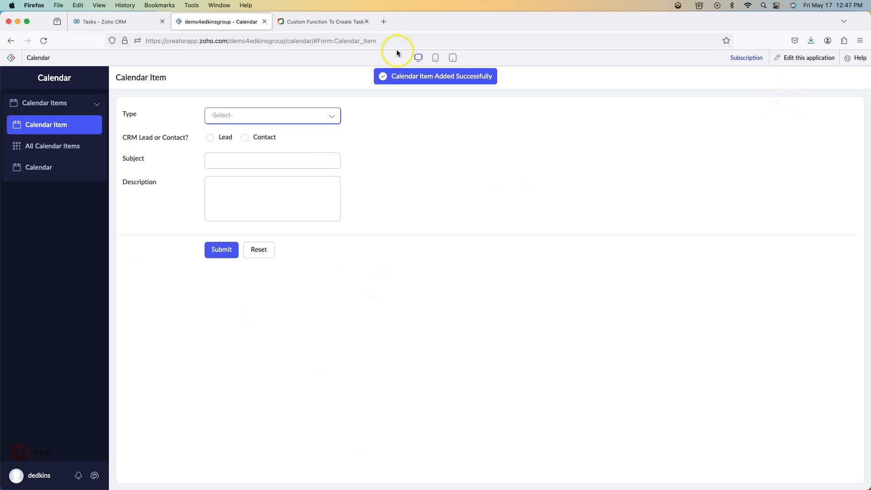
# Check the Zoho CRM task list for the new test task and its due date, and return to the Calendar app
pyautogui.click(134, 23)
pyautogui.click(237, 61)
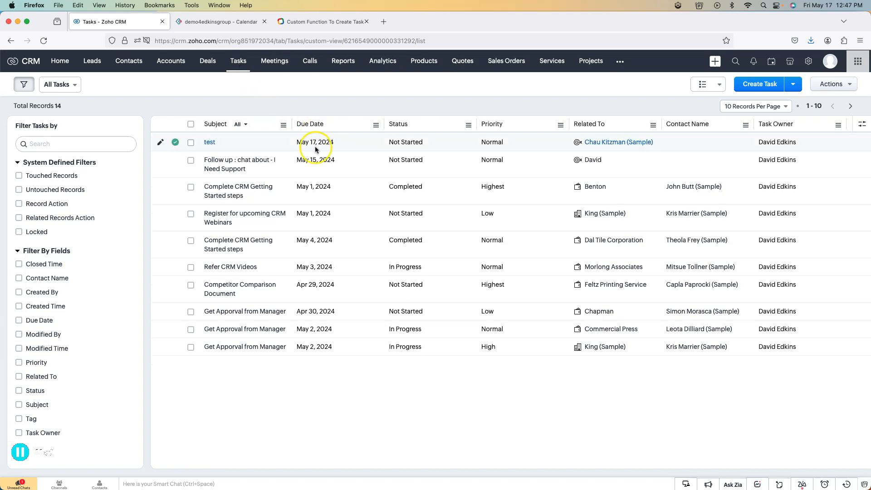
pyautogui.click(217, 22)
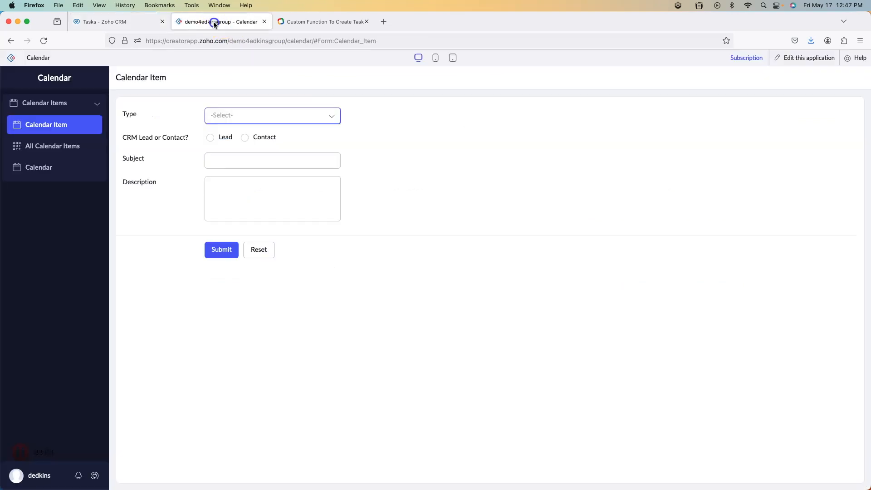
# Delete all calendar items except the test task that has a CRMID
pyautogui.click(39, 167)
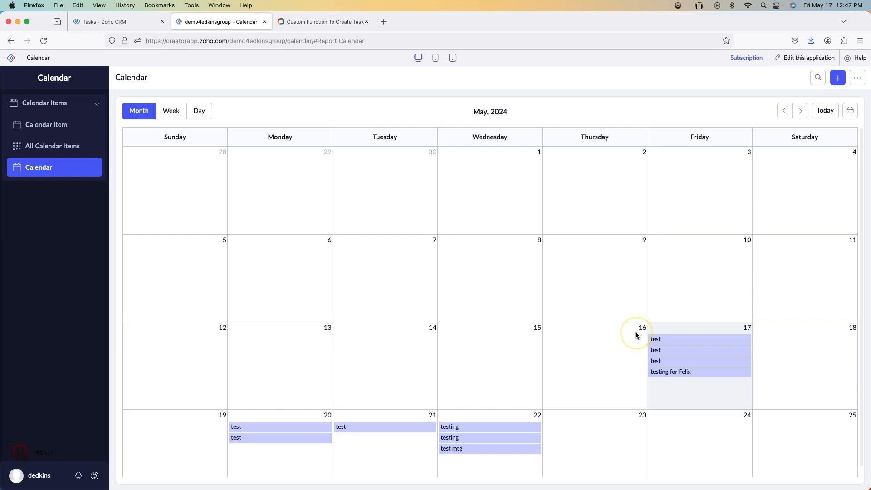
pyautogui.click(73, 145)
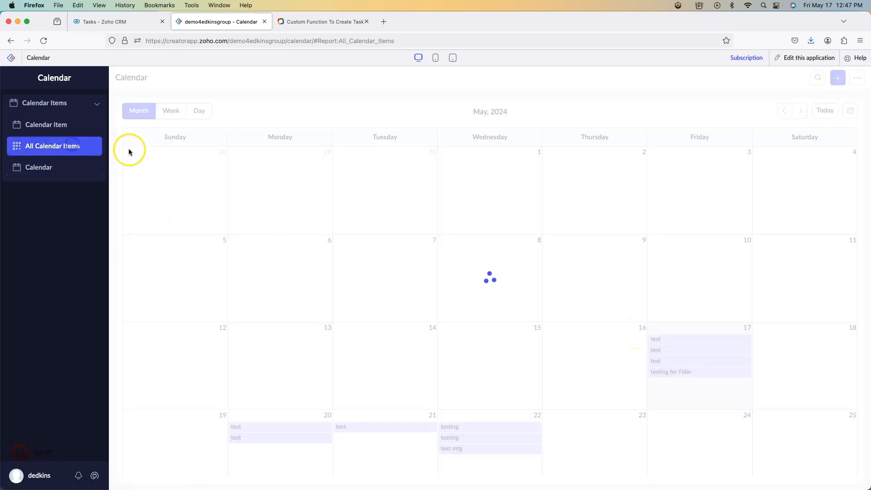
pyautogui.click(136, 106)
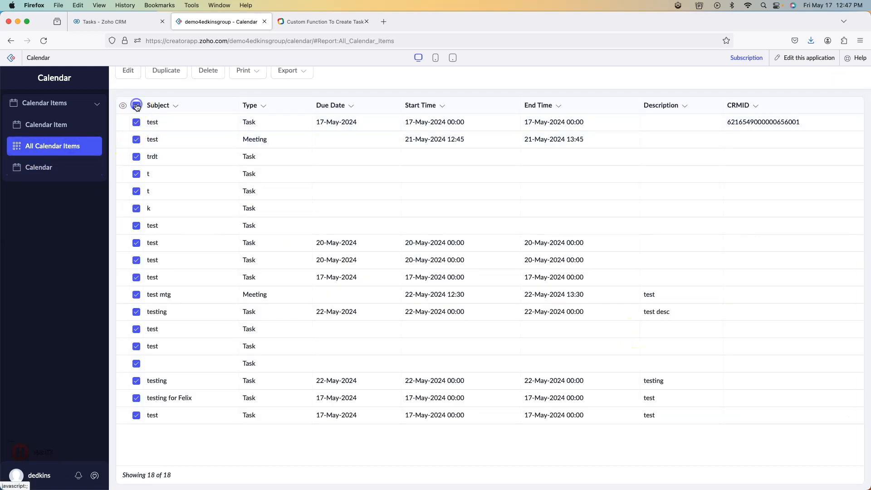
pyautogui.click(137, 139)
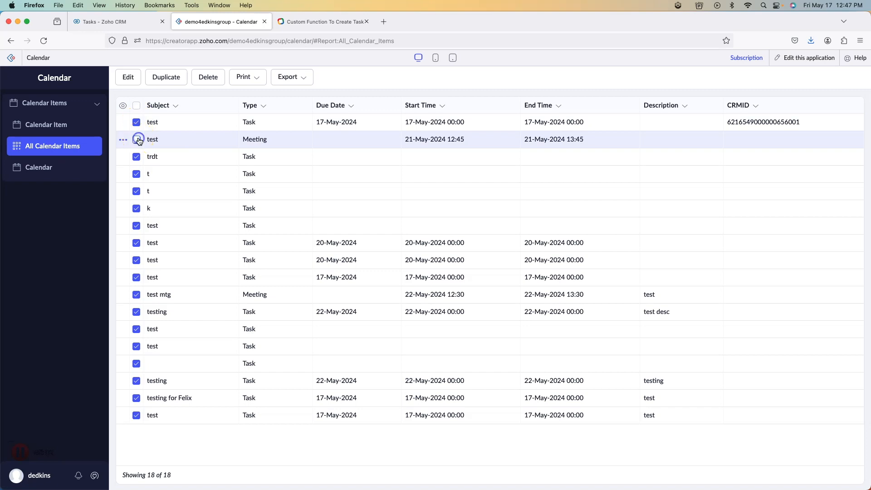
pyautogui.click(137, 141)
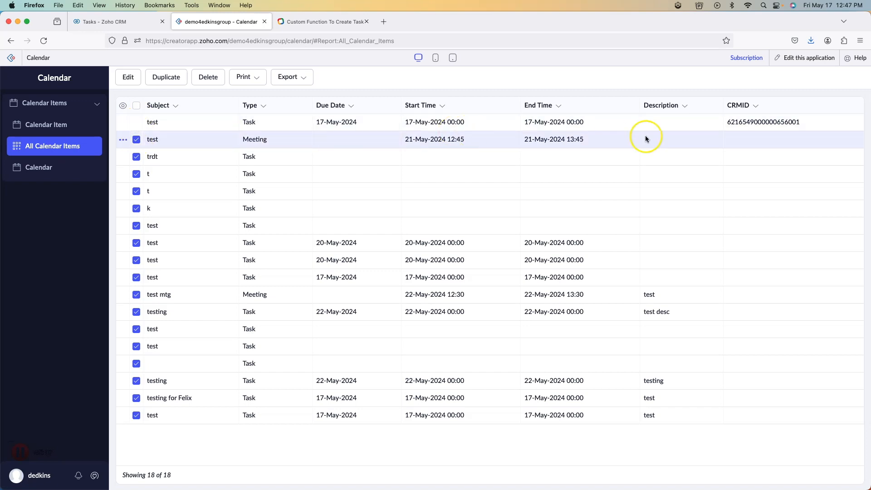
pyautogui.click(212, 78)
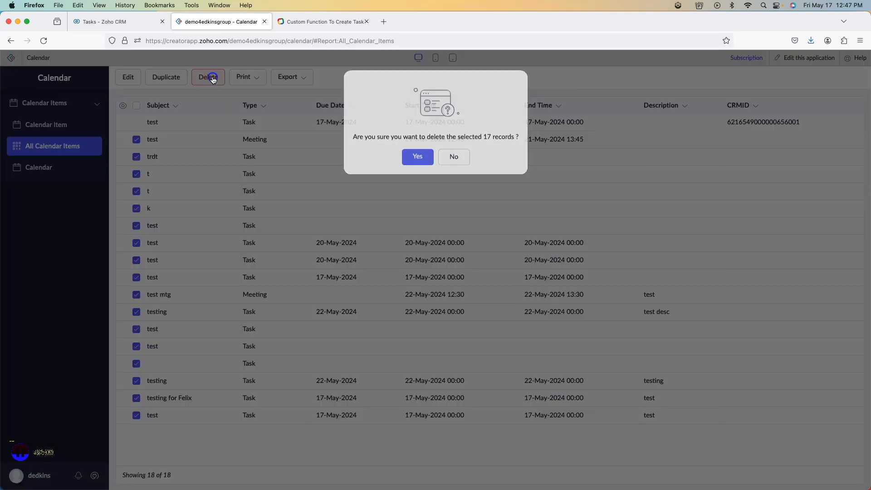
pyautogui.click(419, 157)
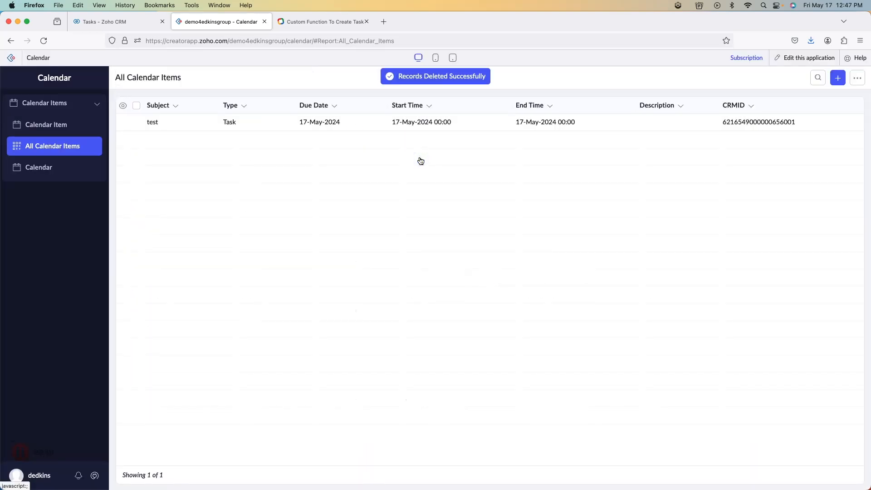
# In the calendar report, move the test task to 21 May and dismiss the script log
pyautogui.click(45, 167)
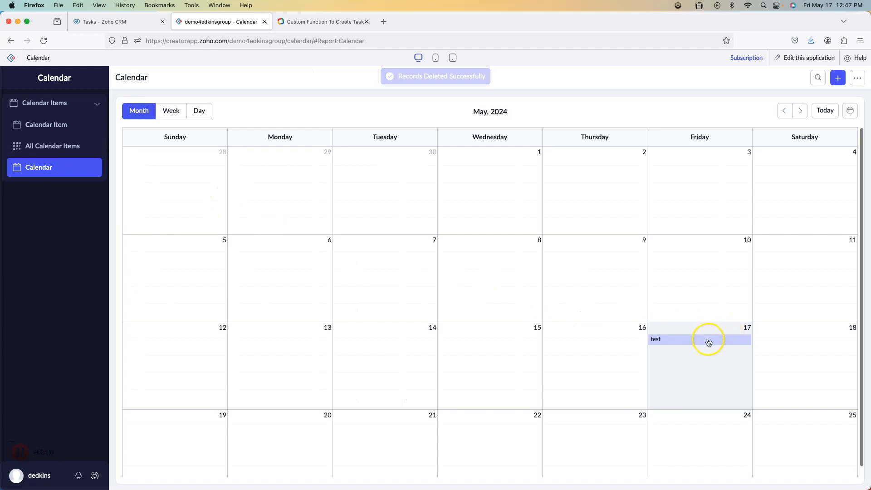
pyautogui.moveTo(708, 340); pyautogui.dragTo(402, 442)
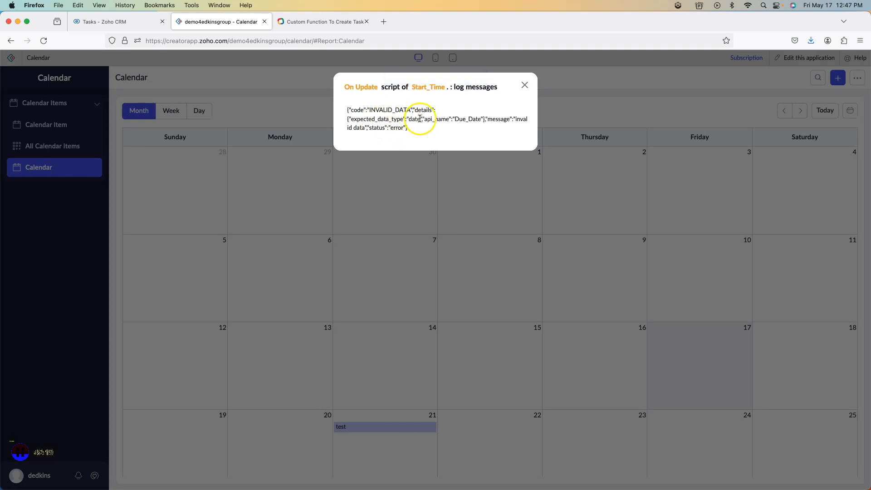
pyautogui.click(525, 86)
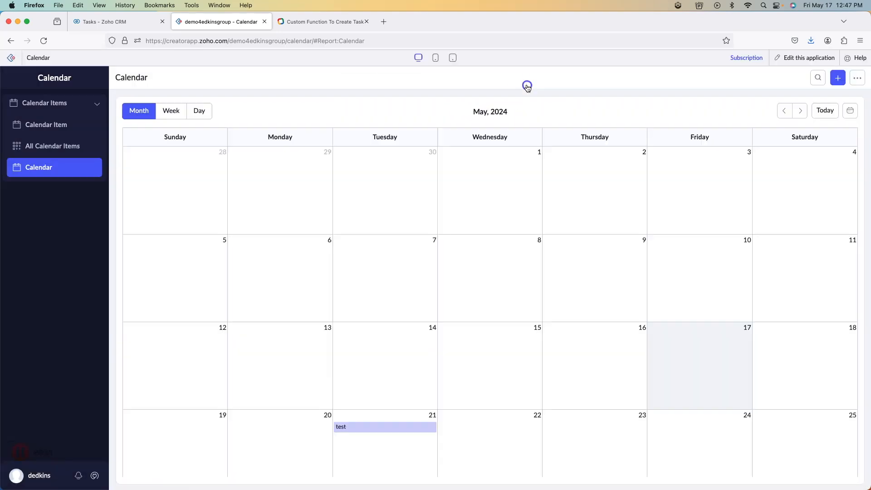
# In the Update CRM workflow script, change the Due_Date value to dueDate.toDate(), save the script and finish editing the workflow
pyautogui.click(795, 58)
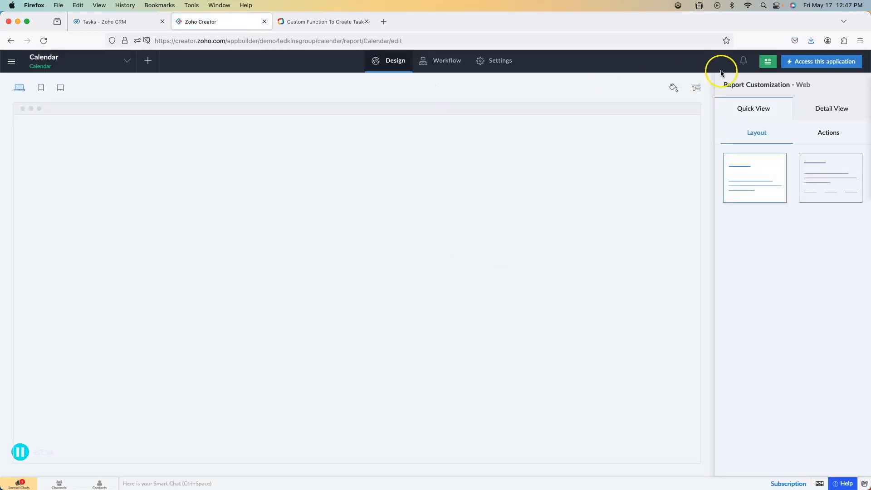
pyautogui.click(442, 61)
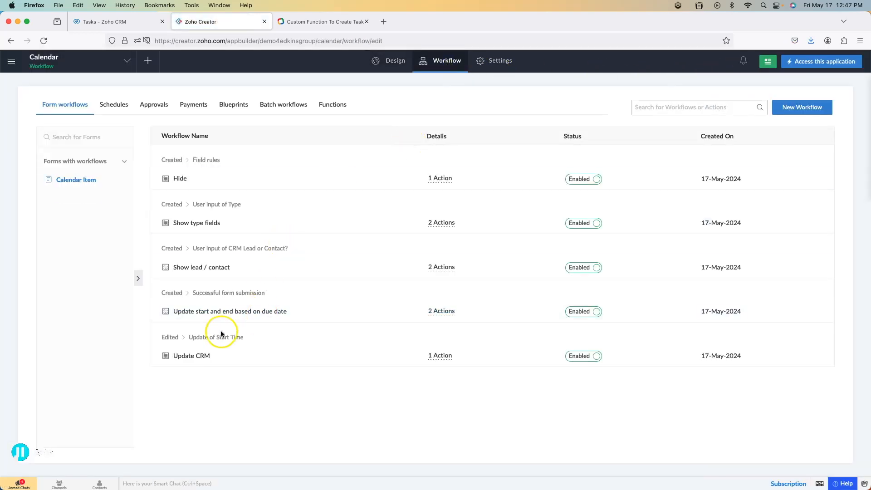
pyautogui.click(196, 355)
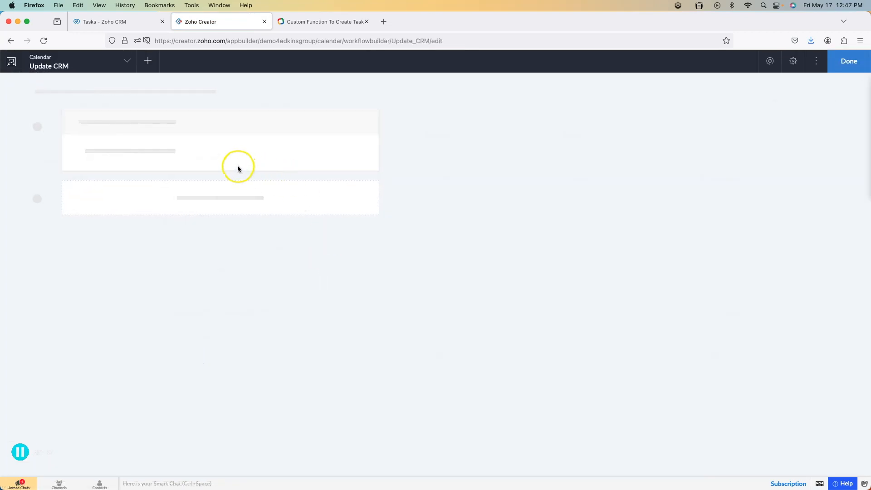
pyautogui.click(266, 208)
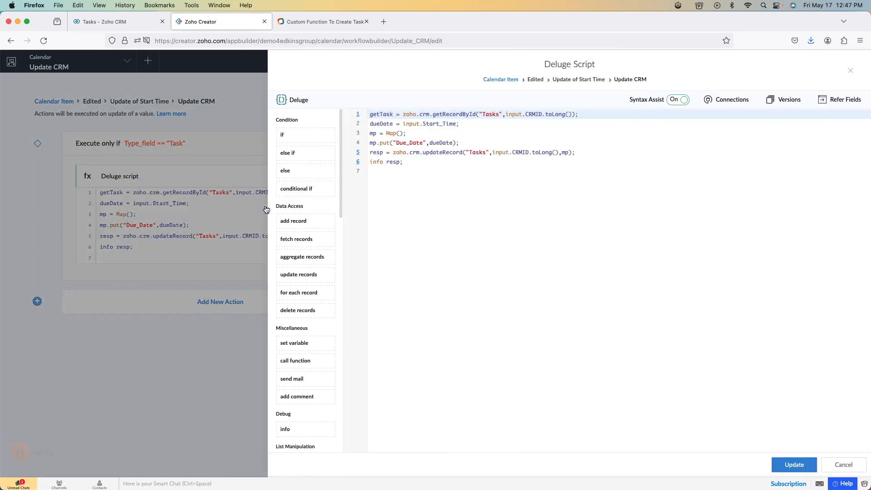
pyautogui.click(453, 143)
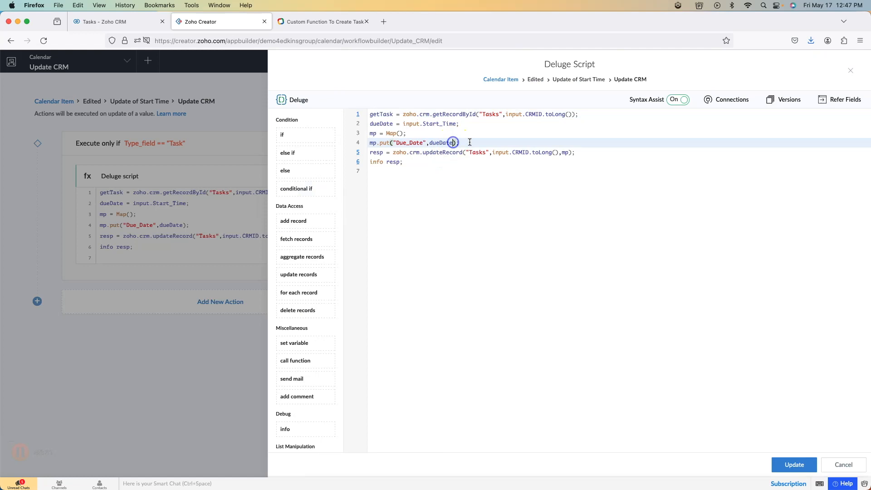
pyautogui.write('.toDA')
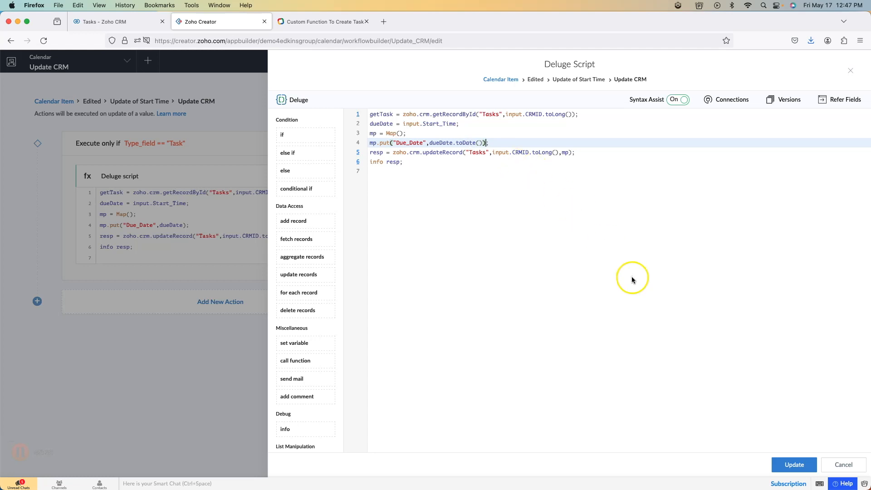
pyautogui.click(792, 465)
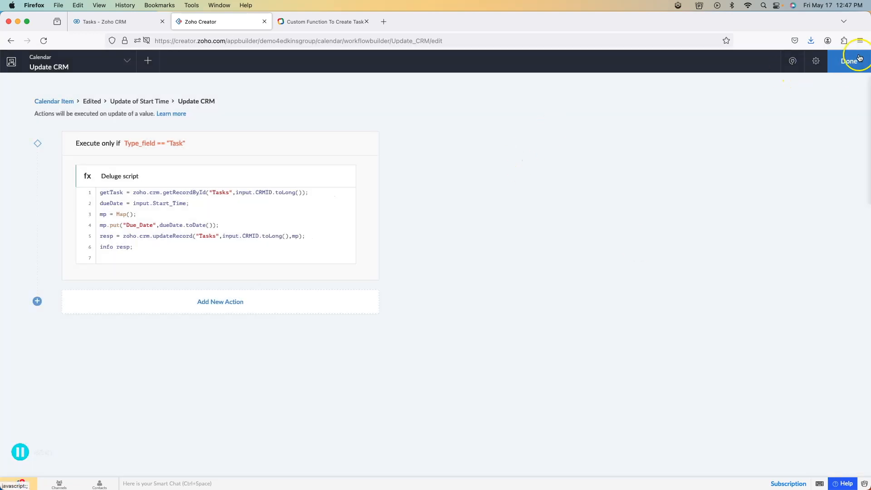
pyautogui.click(848, 59)
pyautogui.click(707, 113)
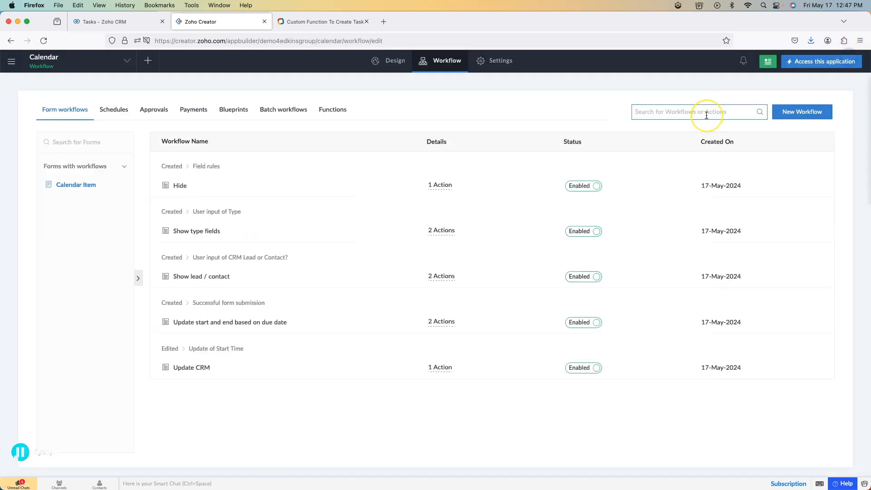
pyautogui.click(661, 87)
# Open the live Calendar app, move the test task to 22 May in the calendar report and dismiss the script log
pyautogui.click(810, 69)
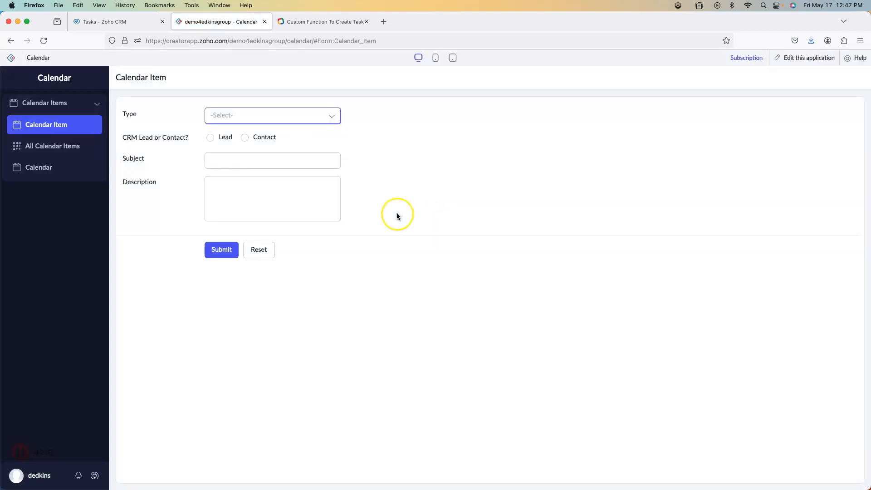
pyautogui.click(54, 169)
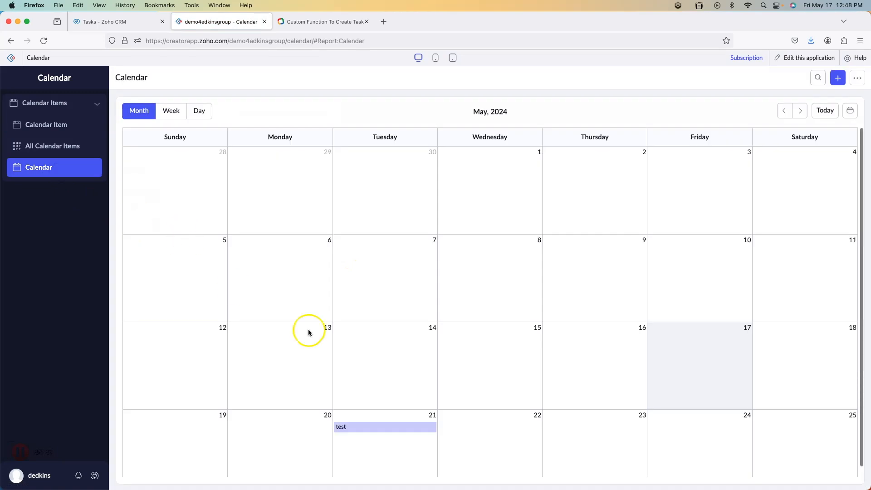
pyautogui.moveTo(388, 425); pyautogui.dragTo(494, 428)
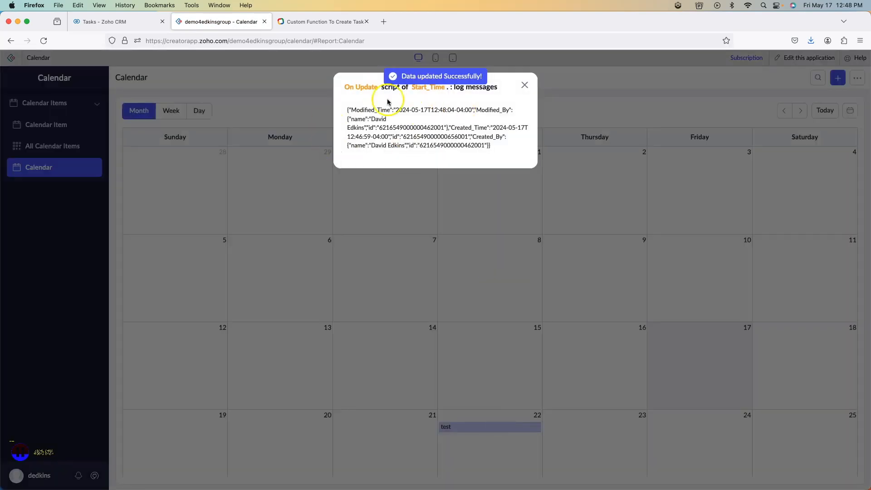
pyautogui.click(524, 85)
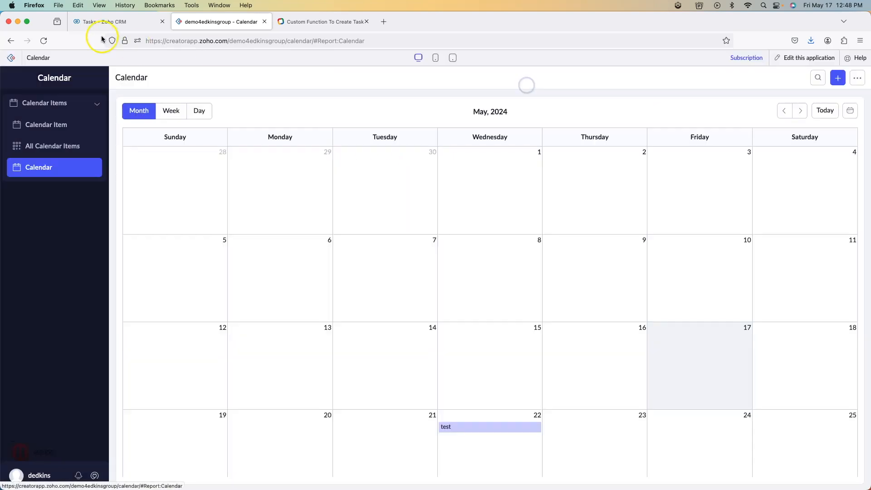
# Reload the Zoho CRM task list to check the test task's due date, and return to the Calendar app
pyautogui.click(107, 21)
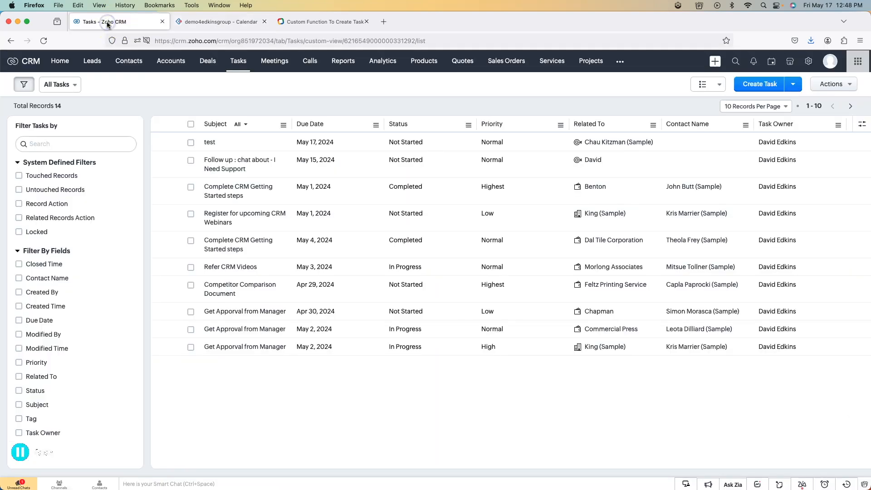
pyautogui.click(239, 62)
pyautogui.click(221, 23)
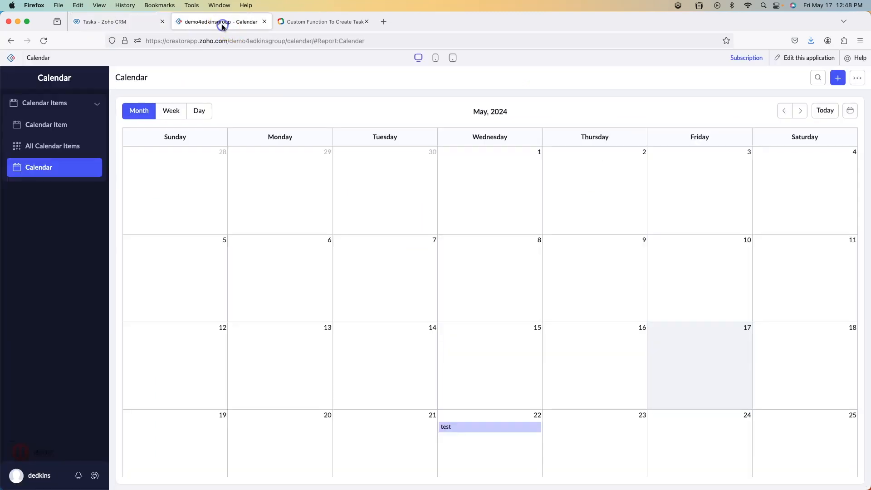
# Open the Update CRM workflow's Deluge script for editing, copy all its code and save the script
pyautogui.click(795, 57)
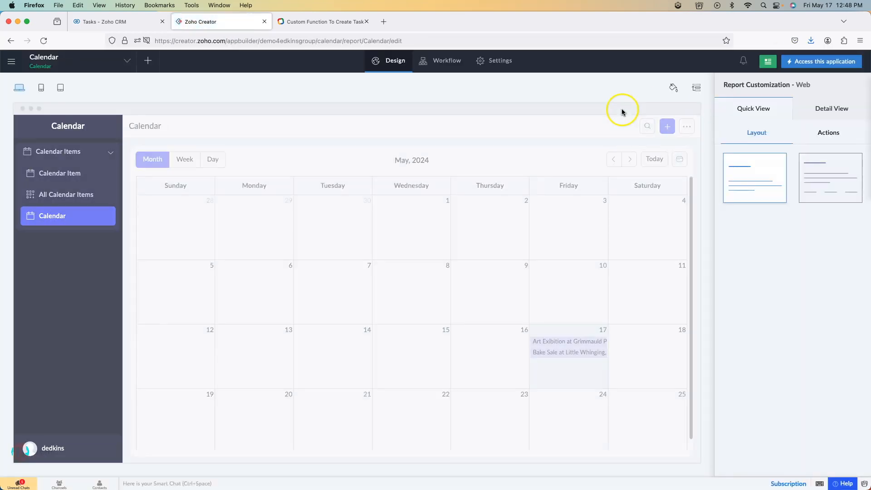
pyautogui.click(440, 66)
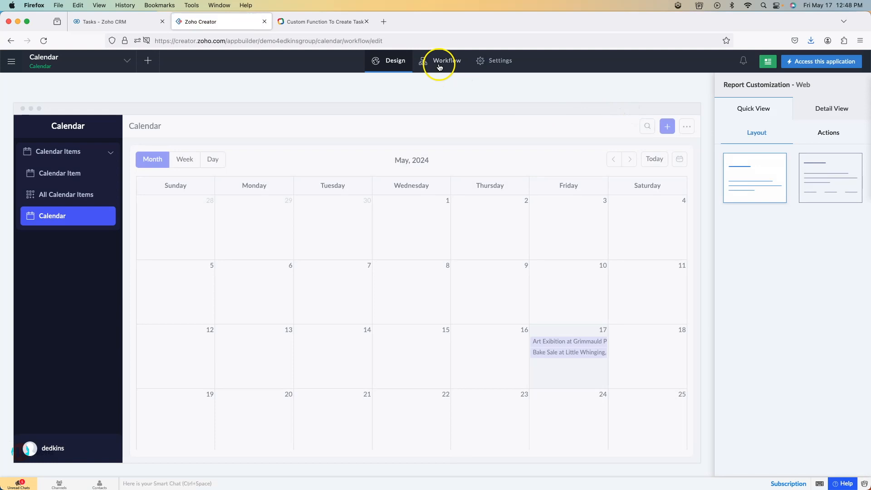
pyautogui.click(191, 355)
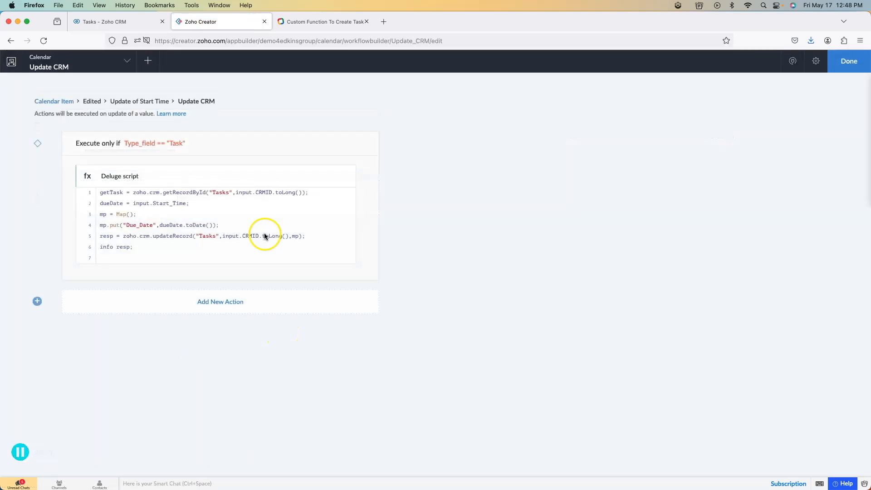
pyautogui.click(253, 209)
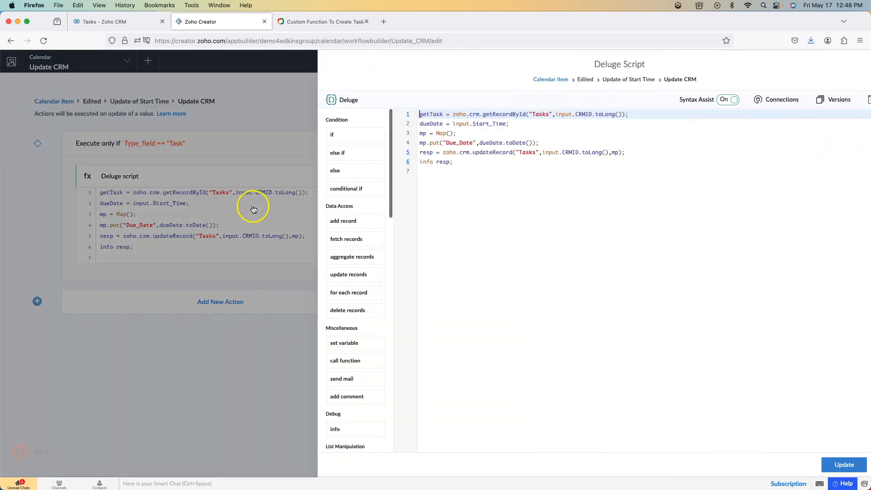
pyautogui.moveTo(402, 163); pyautogui.dragTo(367, 115)
pyautogui.press('super+c')
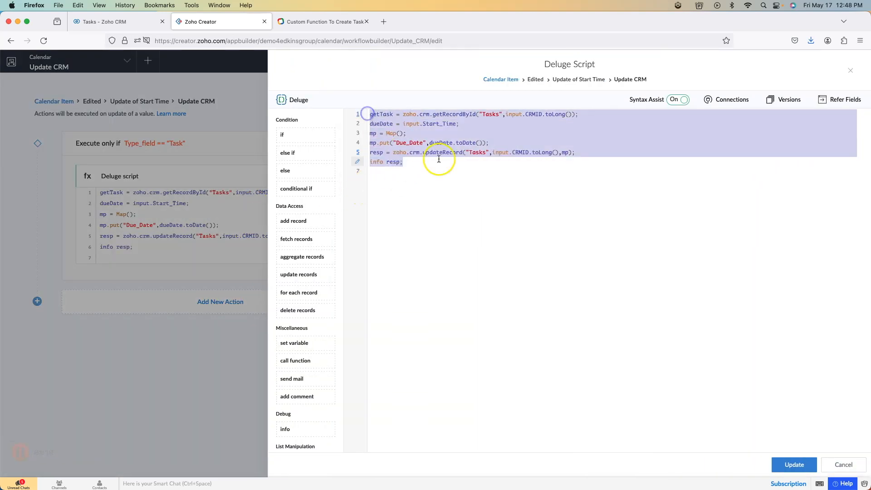
pyautogui.click(779, 465)
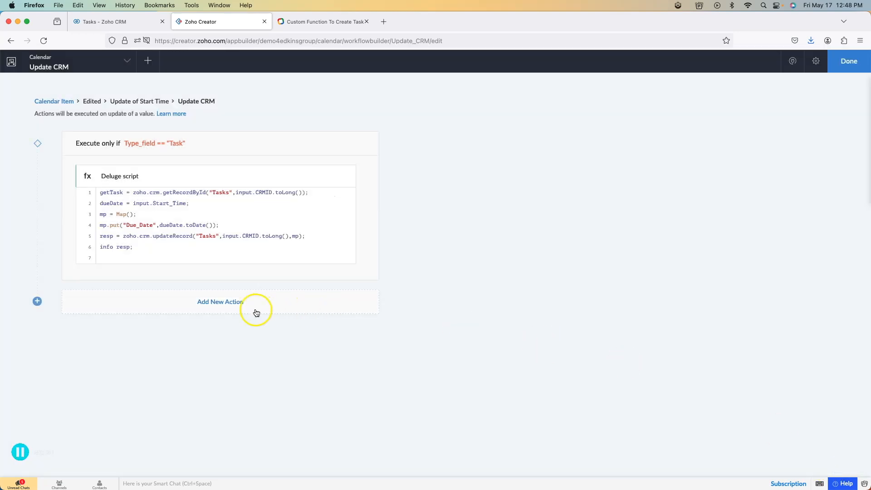
# Add a new Deluge script action to the Update CRM workflow with the copied task code, and change the getRecordById module to Events
pyautogui.click(256, 312)
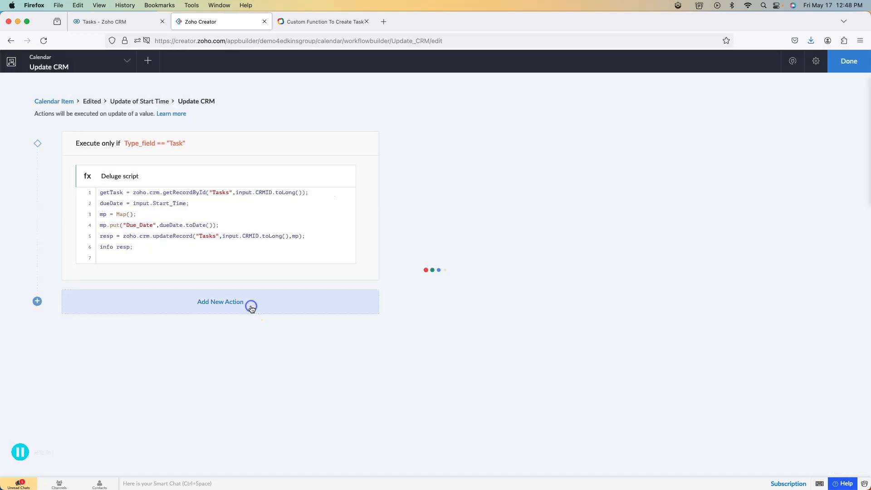
pyautogui.press('super+v')
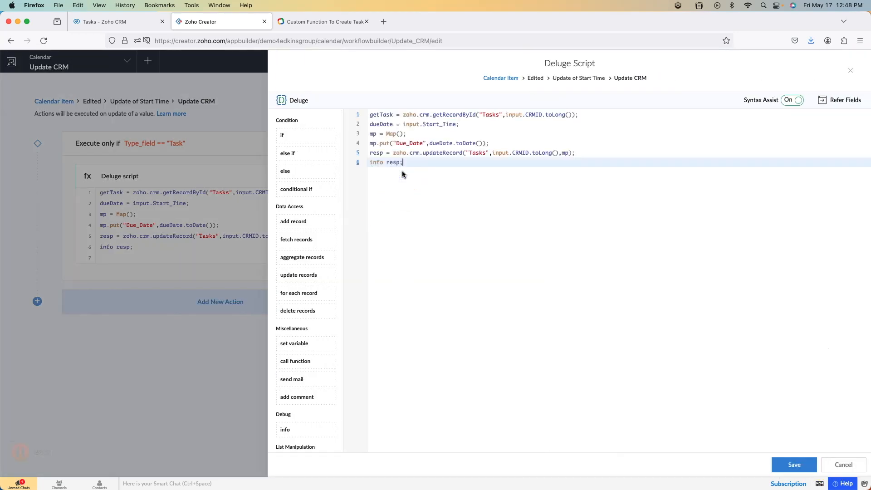
pyautogui.doubleClick(490, 114)
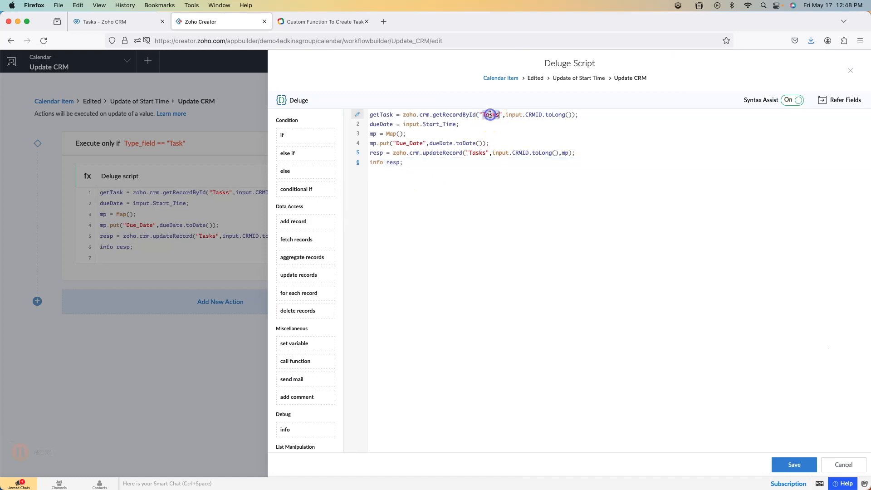
pyautogui.write('Me')
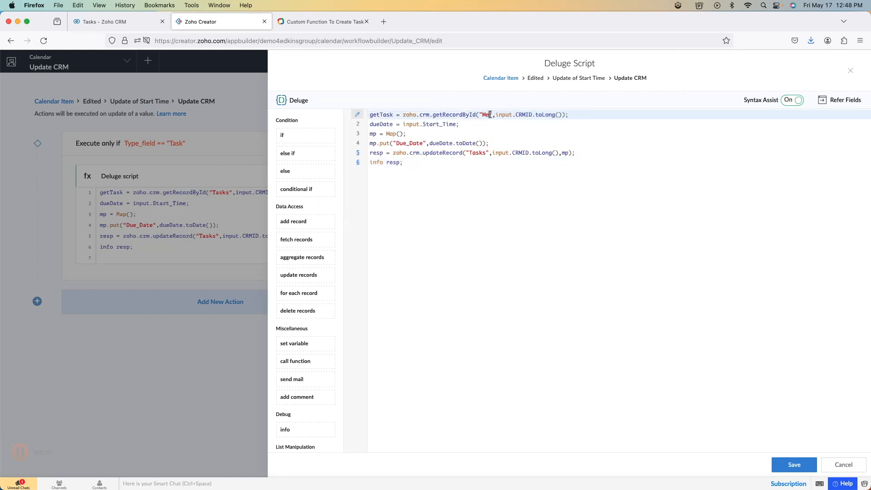
pyautogui.press('BackSpace')
pyautogui.press('BackSpace')
pyautogui.write('Events')
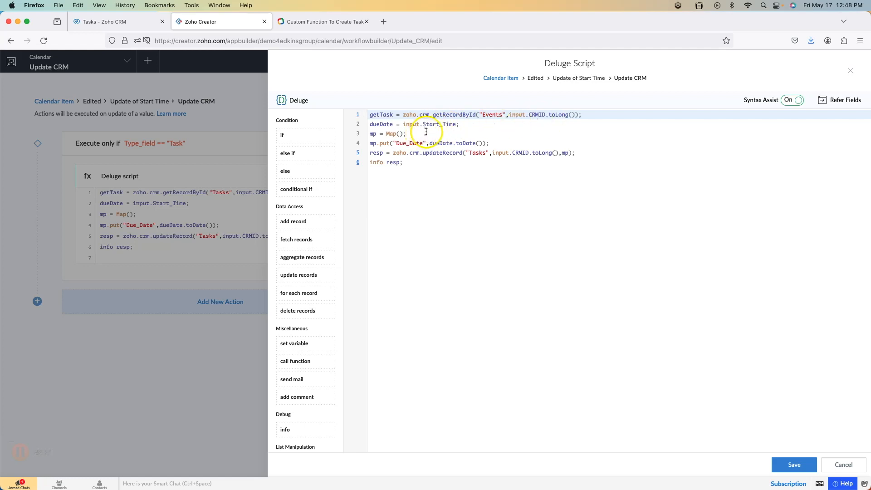
# Delete the dueDate = input.Start_Time line from the new script
pyautogui.moveTo(459, 125); pyautogui.dragTo(369, 126)
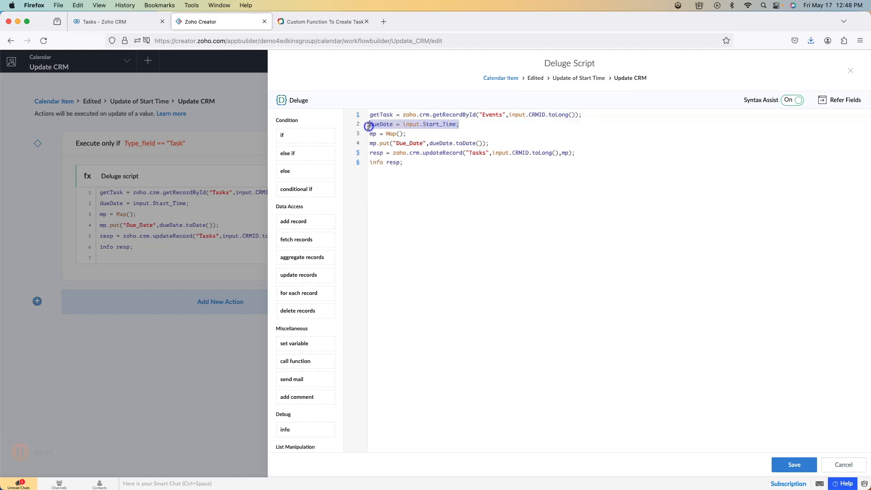
pyautogui.press('BackSpace')
pyautogui.press('BackSpace')
# In the Zoho CRM setup, open the API names of the Meetings module's fields and copy the From field's API name, Start_DateTime
pyautogui.doubleClick(408, 133)
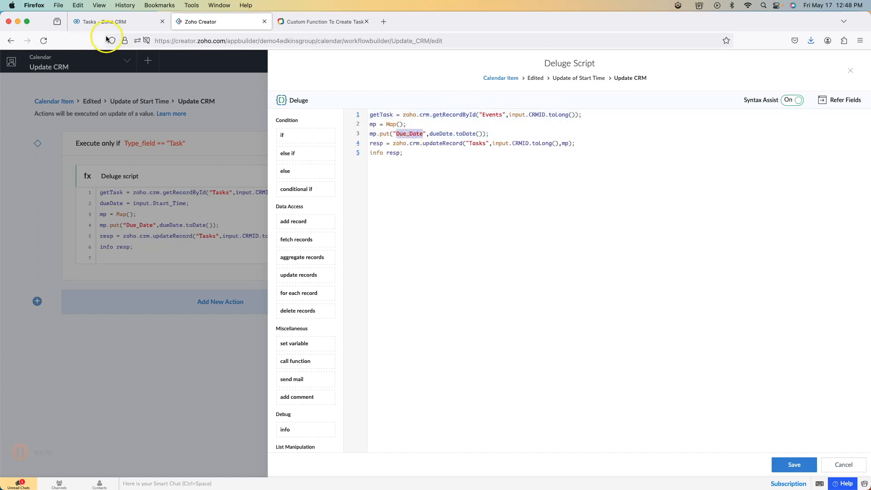
pyautogui.click(109, 22)
pyautogui.click(808, 61)
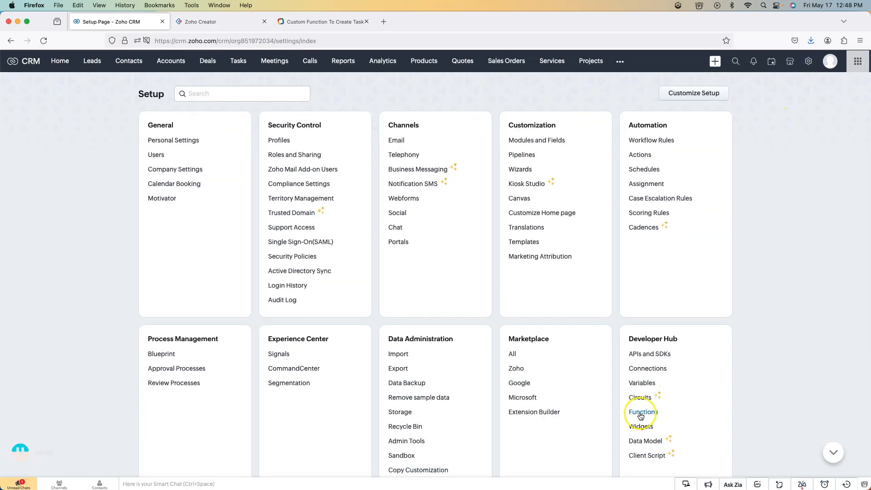
pyautogui.click(650, 354)
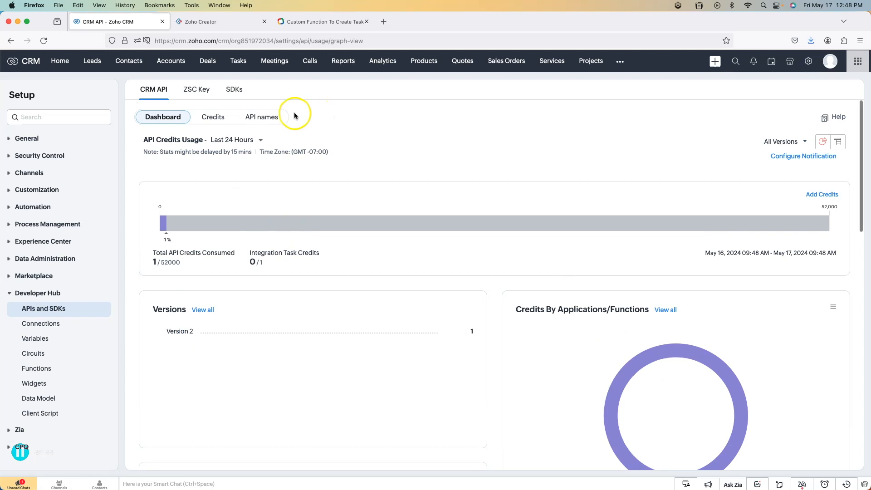
pyautogui.click(268, 117)
pyautogui.click(159, 327)
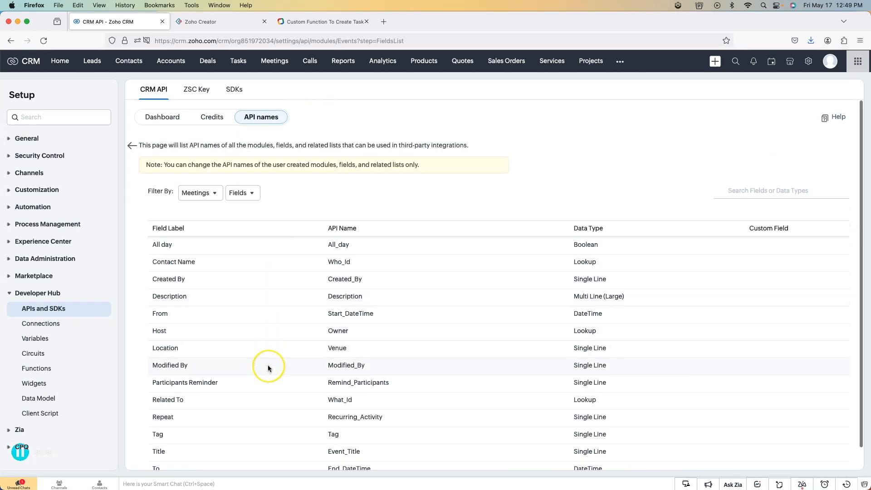
pyautogui.doubleClick(349, 313)
pyautogui.press('super+c')
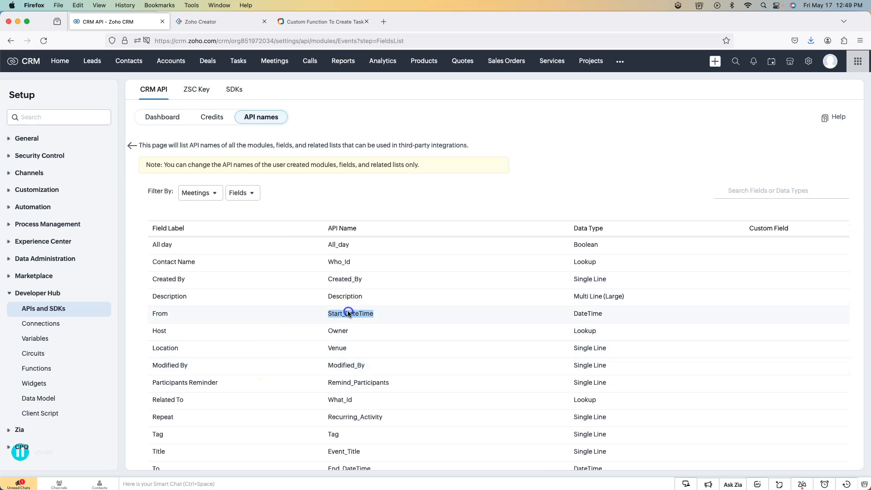
# Return to the Zoho Creator script and replace the Due_Date key in mp.put with Start_DateTime, keeping the statement on one line
pyautogui.click(221, 24)
pyautogui.press('super+v')
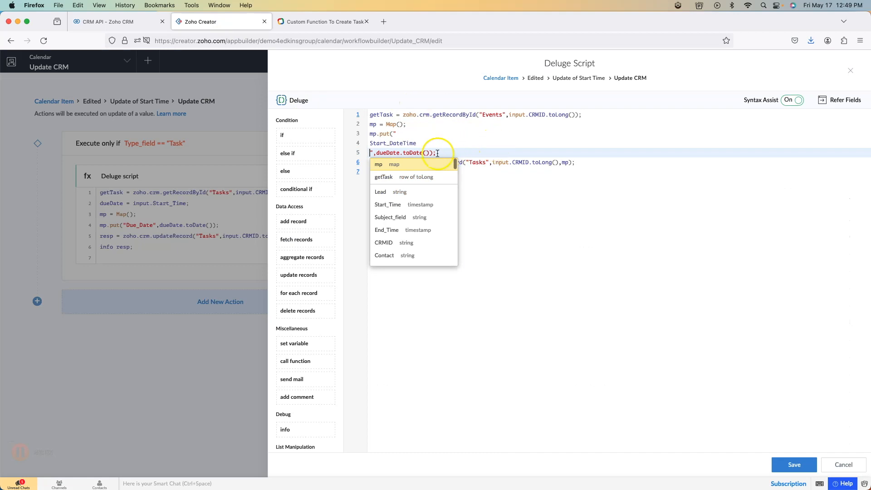
pyautogui.press('BackSpace')
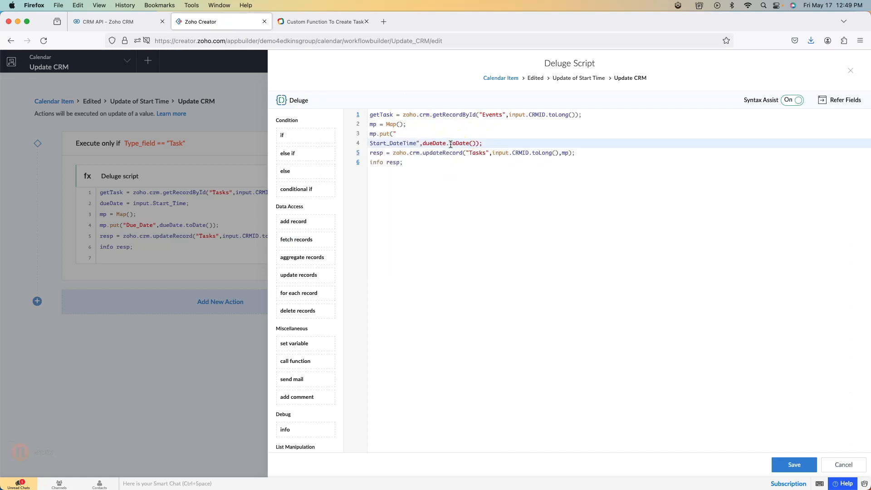
pyautogui.press('Home')
pyautogui.press('BackSpace')
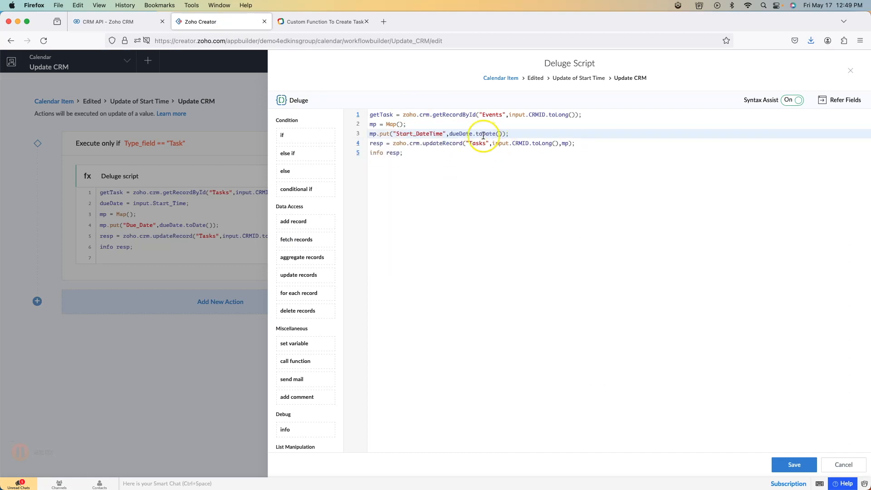
# Replace the dueDate.toDate() value of the Start_DateTime entry with input.Start_Time
pyautogui.doubleClick(468, 135)
pyautogui.press('BackSpace')
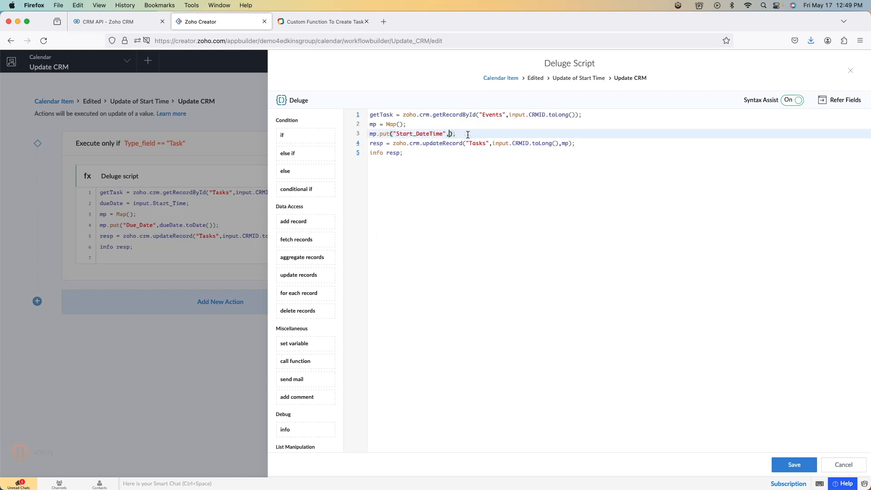
pyautogui.write('input.')
pyautogui.write('Start_Time')
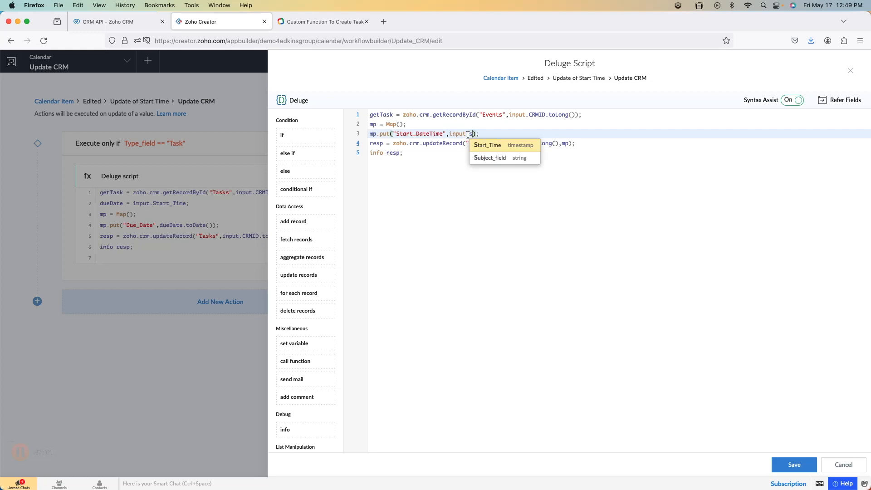
pyautogui.press('Return')
# Add an mp.put line below the start entry that maps End_DateTime to input.End_Time
pyautogui.click(514, 132)
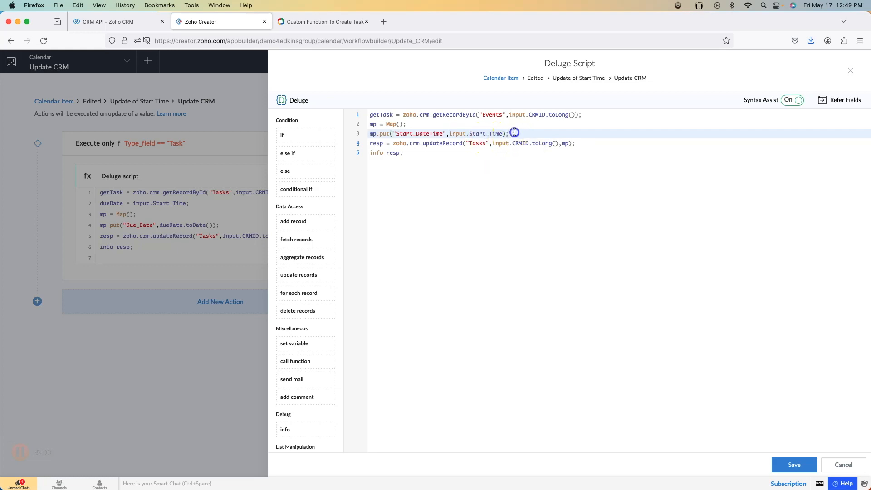
pyautogui.press('Return')
pyautogui.write('mp.')
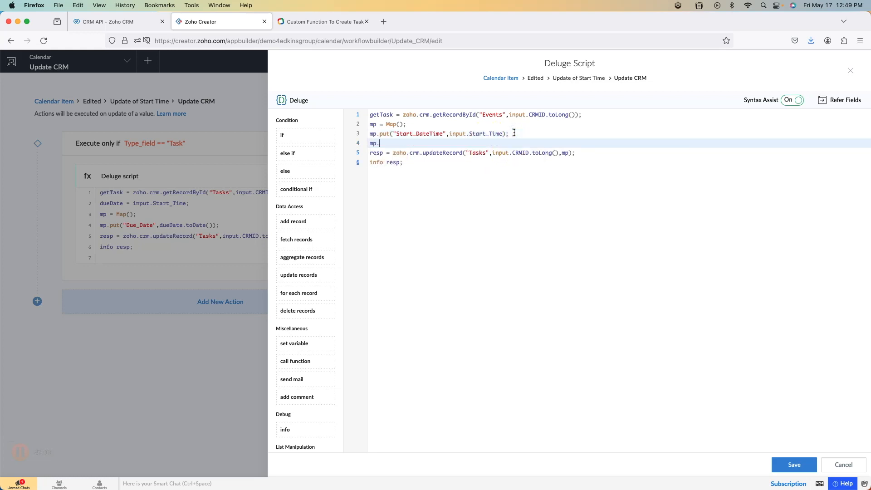
pyautogui.write('put')
pyautogui.press('Return')
pyautogui.write('End_DateTime",input.End_Time')
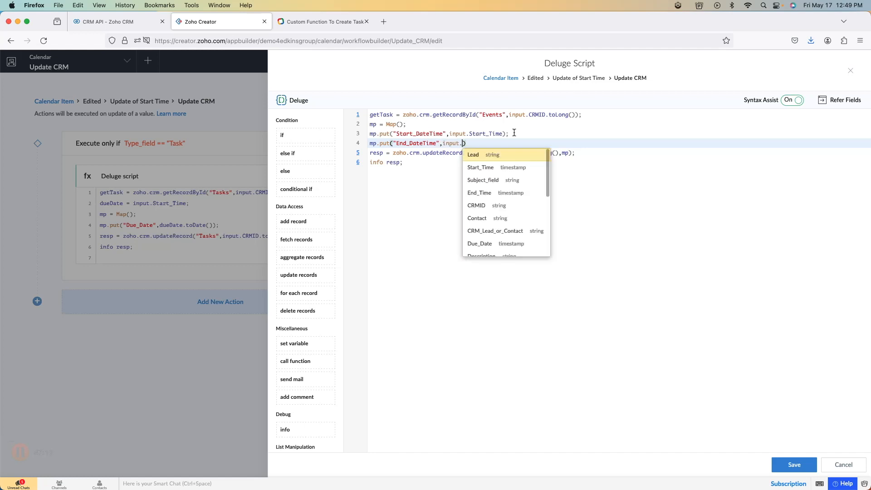
pyautogui.press('Return')
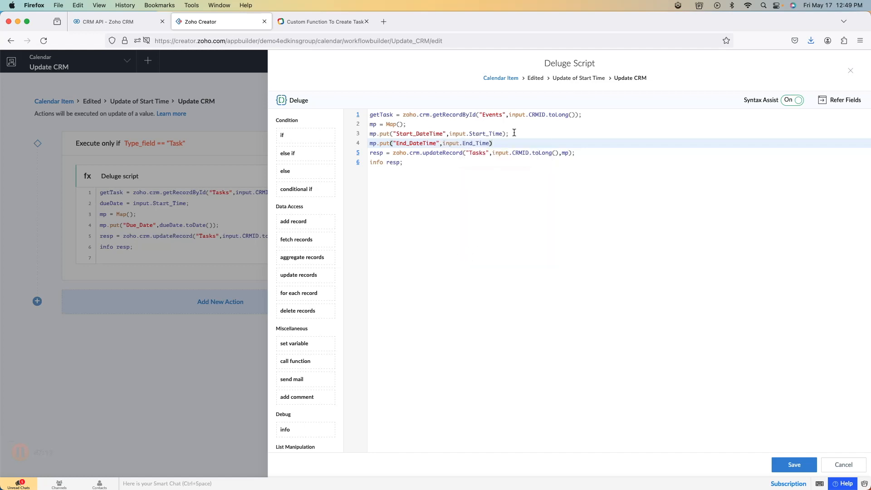
# Change the updateRecord module to Events, remove the info resp line and save the new script
pyautogui.doubleClick(474, 153)
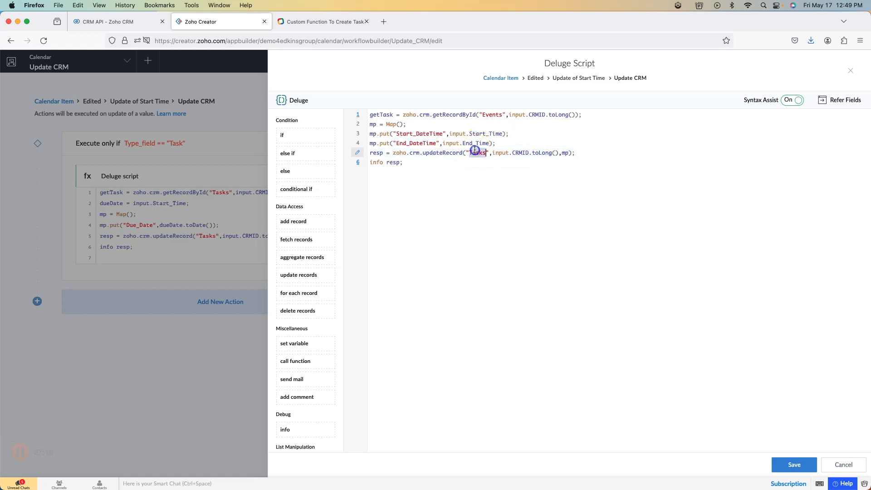
pyautogui.write('Events')
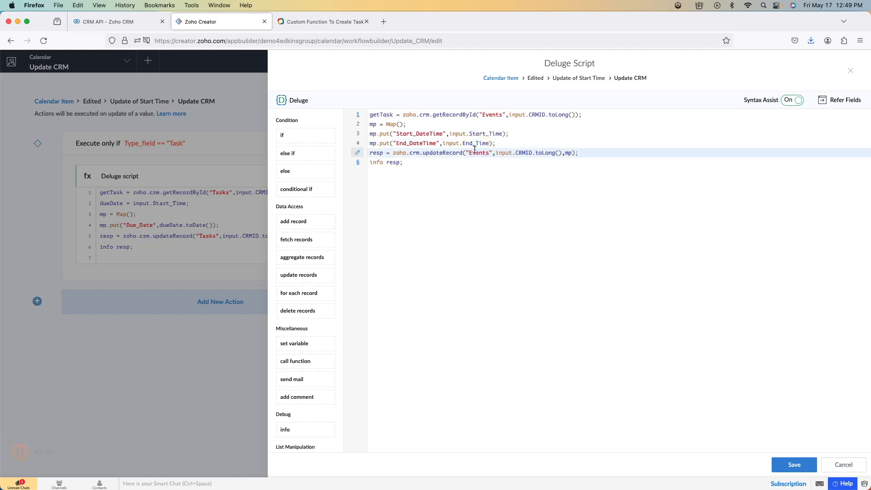
pyautogui.click(430, 128)
pyautogui.click(434, 114)
pyautogui.click(555, 160)
pyautogui.moveTo(555, 161); pyautogui.dragTo(589, 154)
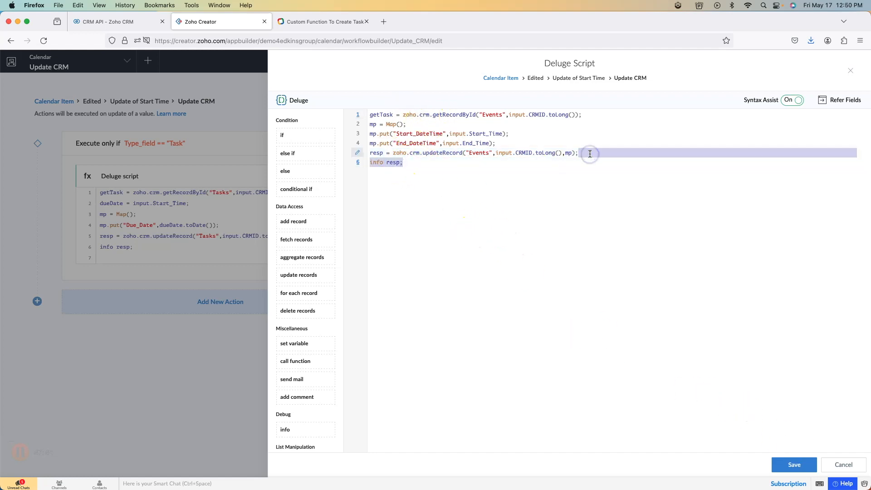
pyautogui.press('BackSpace')
pyautogui.click(794, 464)
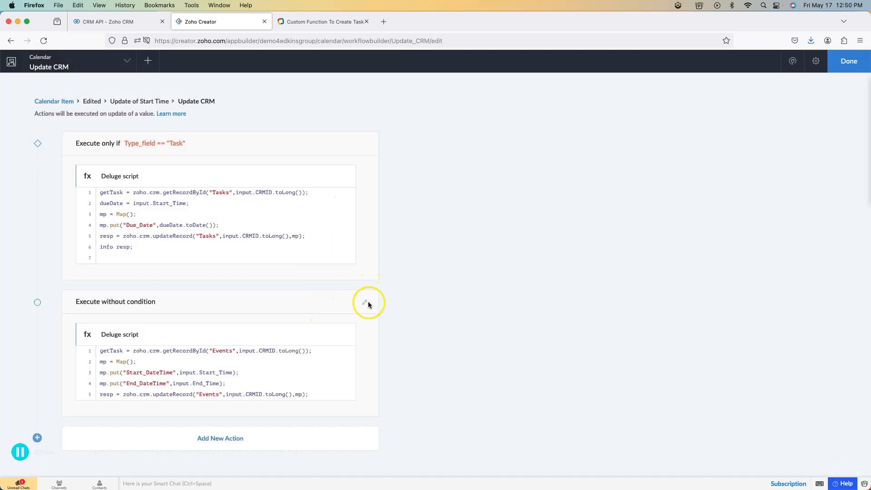
# Add the criteria Type equals Meeting to the new script action and save it
pyautogui.click(367, 304)
pyautogui.click(332, 256)
pyautogui.scroll(-3, 318, 336)
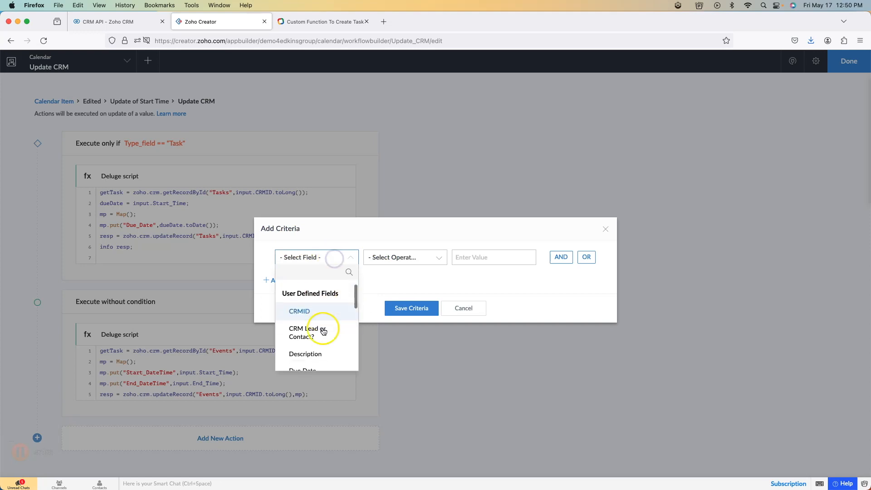
pyautogui.scroll(-2, 306, 356)
pyautogui.click(300, 360)
pyautogui.click(406, 257)
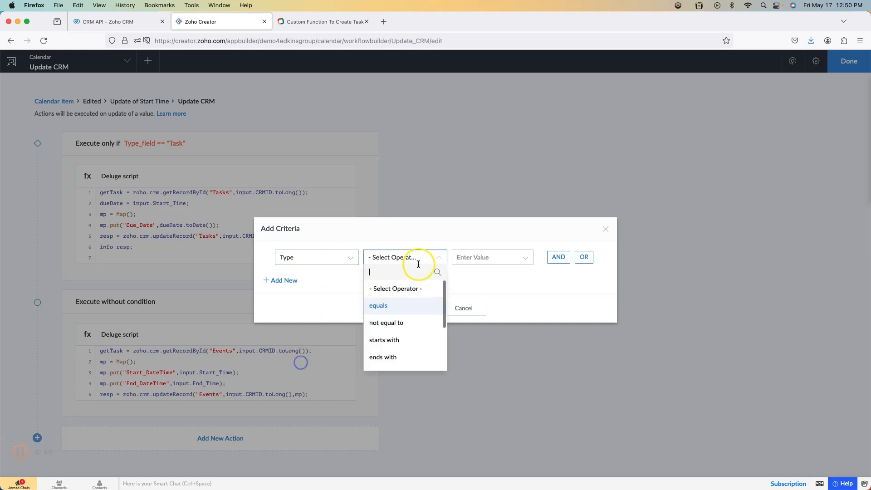
pyautogui.click(408, 302)
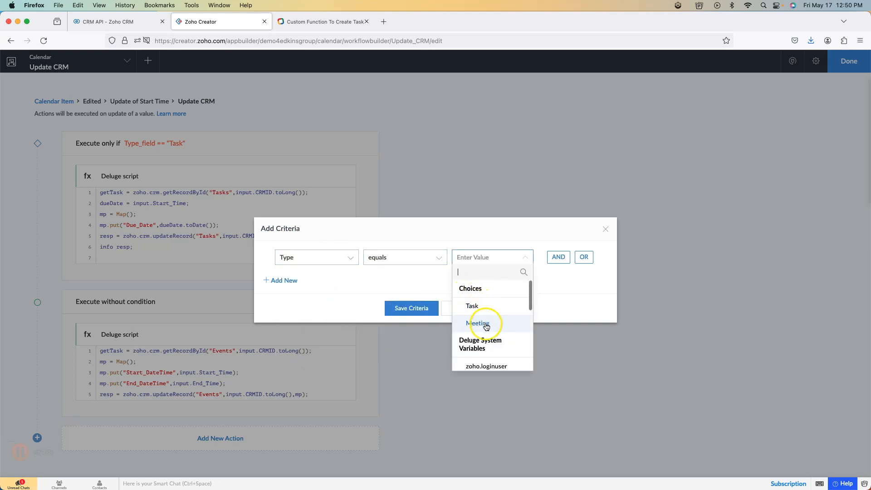
pyautogui.click(485, 326)
pyautogui.click(403, 304)
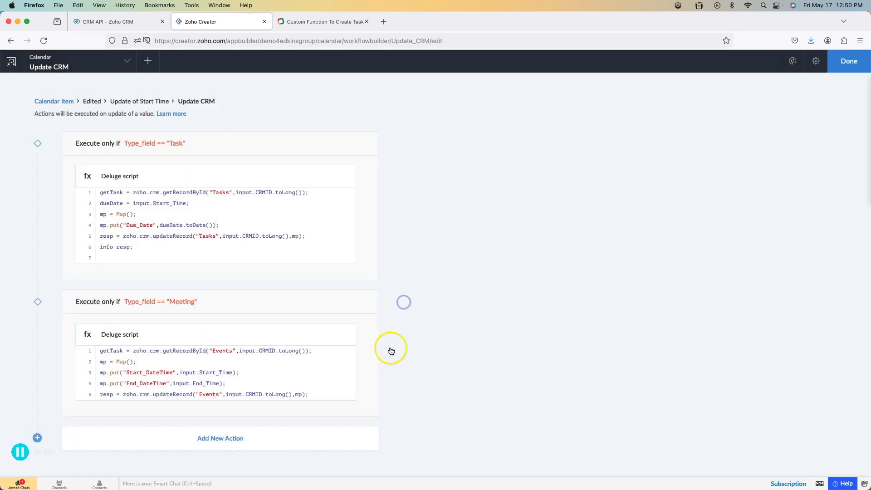
# Remove the info resp line from the Task script, update the script and finish editing the Update CRM workflow
pyautogui.click(294, 231)
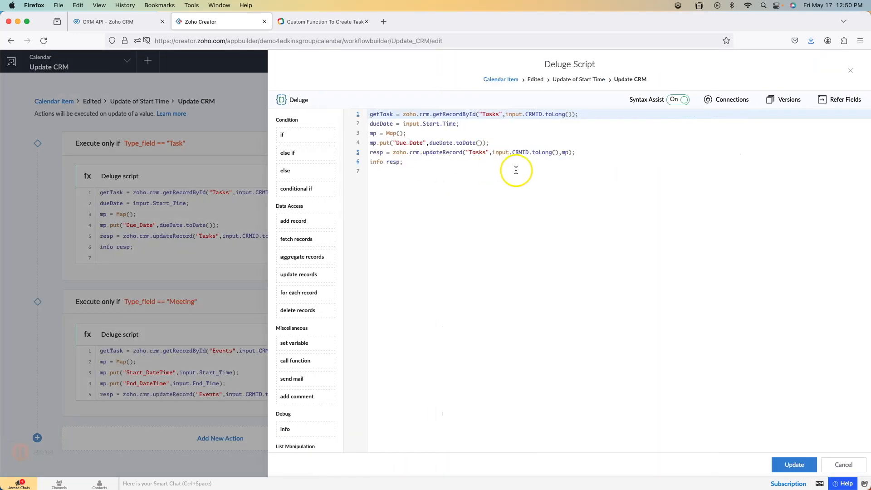
pyautogui.click(439, 162)
pyautogui.keyDown('shift'); pyautogui.click(577, 156); pyautogui.keyUp('shift')
pyautogui.press('BackSpace')
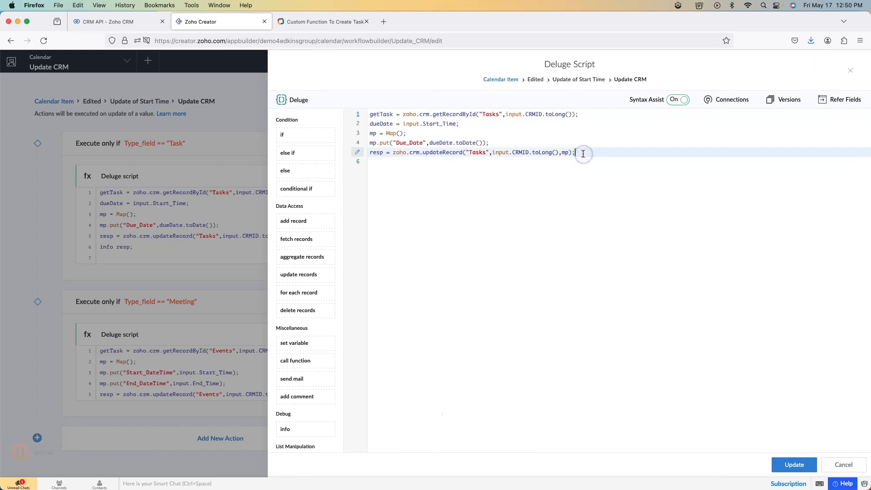
pyautogui.click(794, 465)
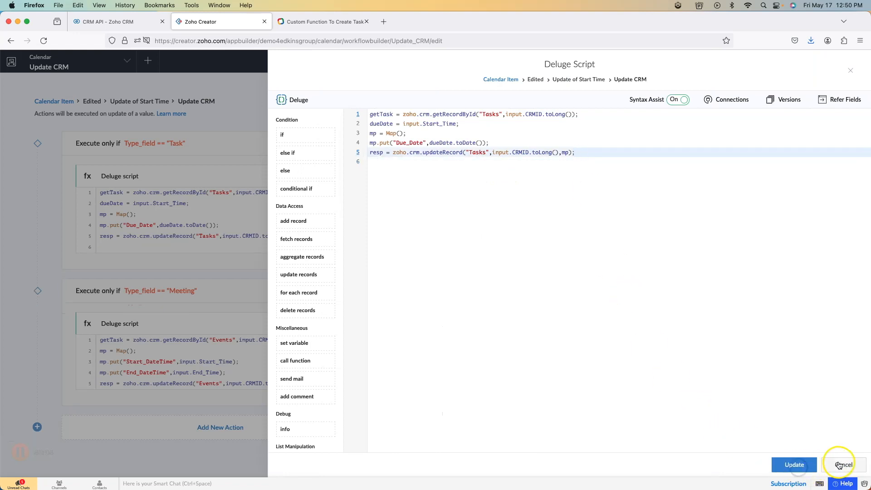
pyautogui.click(846, 73)
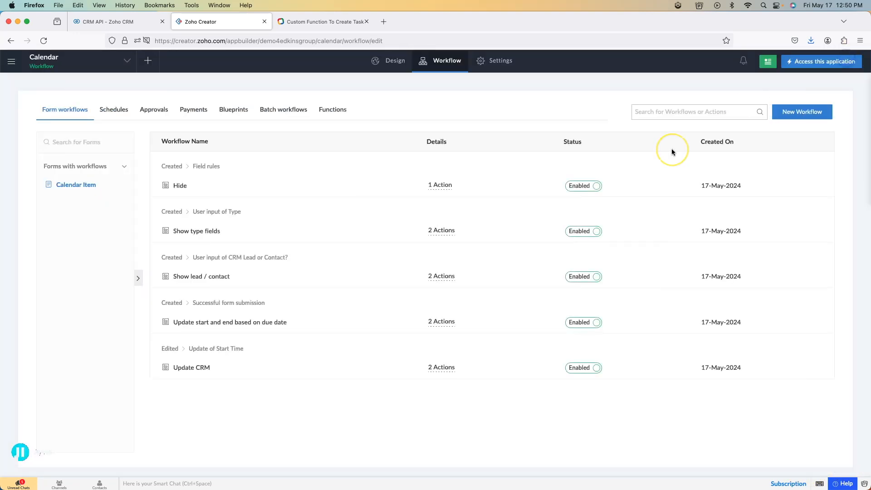
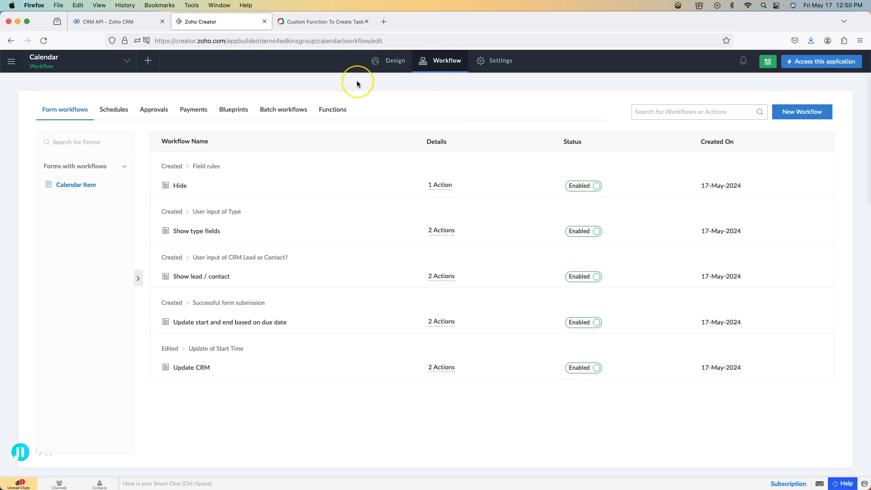
# Open the live application and begin a Meeting calendar item linked to a sample CRM contact, with the subject test
pyautogui.click(825, 61)
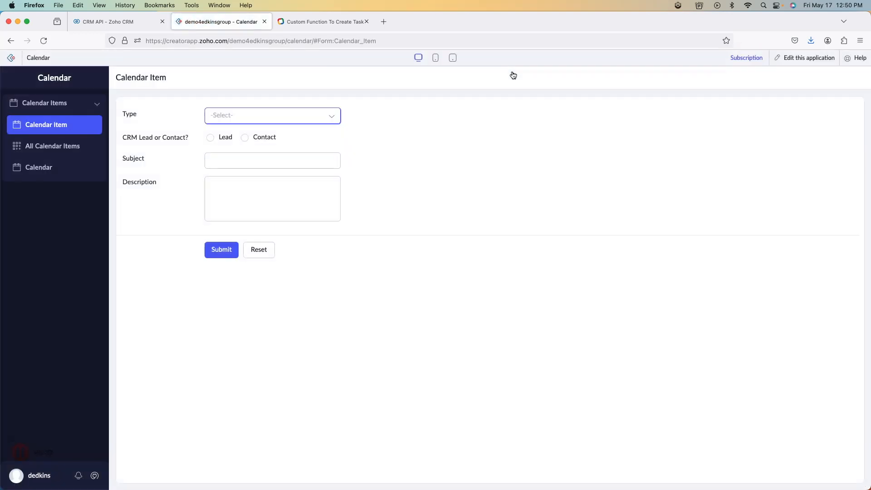
pyautogui.click(327, 116)
pyautogui.click(263, 154)
pyautogui.click(264, 139)
pyautogui.click(250, 161)
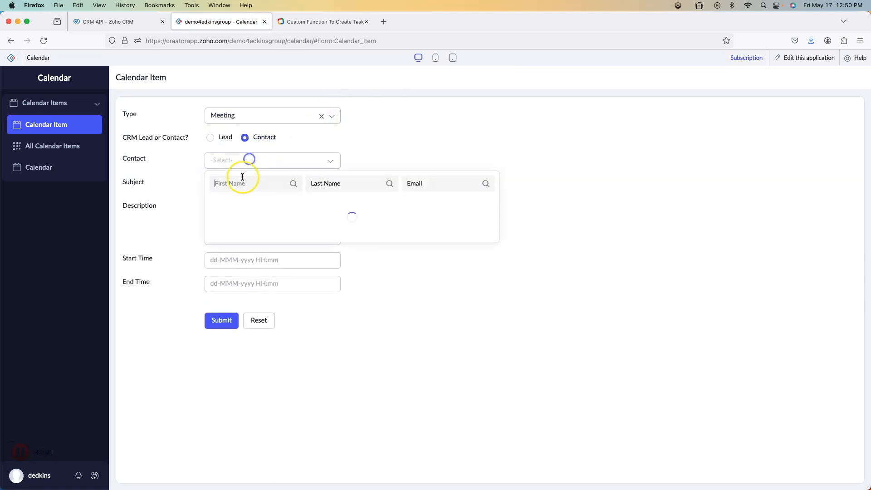
pyautogui.click(249, 199)
pyautogui.click(240, 181)
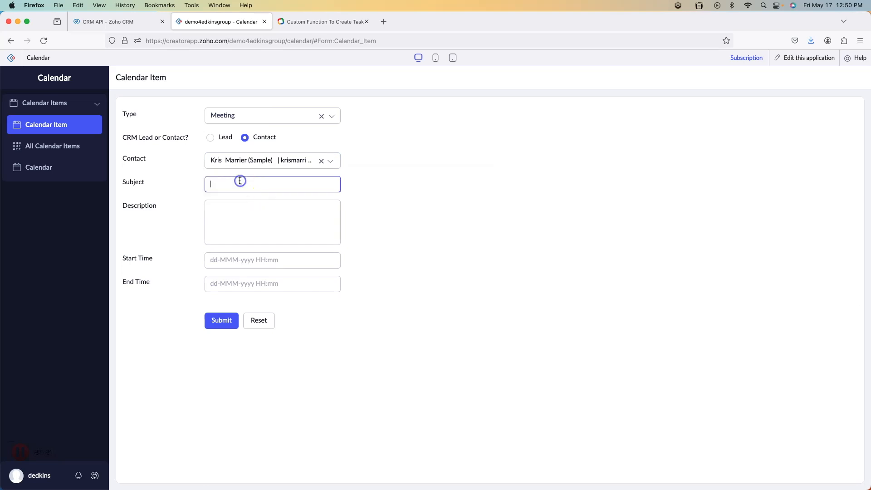
# Set the meeting's start time to 20-May-2024 12:45 and its end time to 20-May-2024 13:45
pyautogui.click(241, 260)
pyautogui.click(241, 384)
pyautogui.click(385, 252)
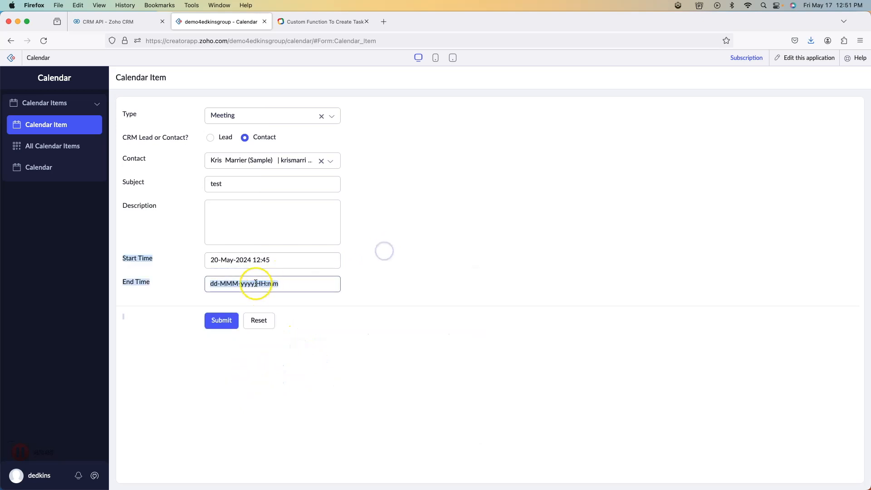
pyautogui.click(252, 283)
pyautogui.click(241, 407)
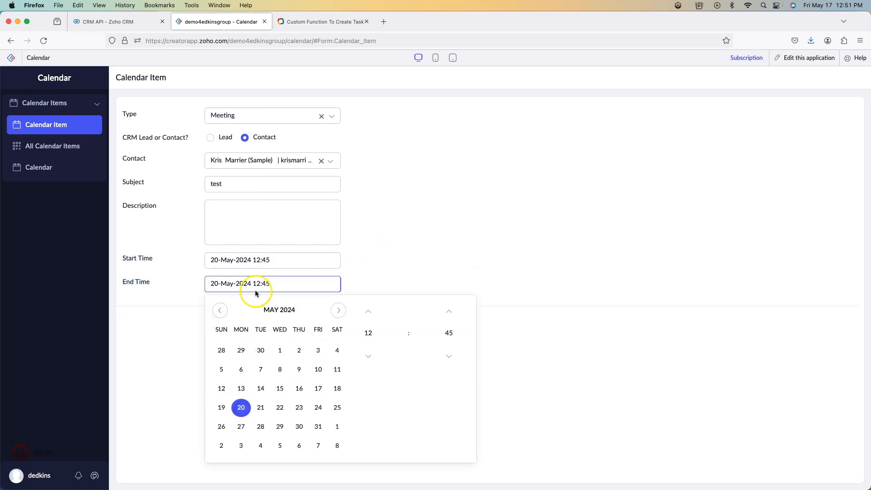
pyautogui.click(365, 267)
pyautogui.click(284, 276)
pyautogui.click(368, 311)
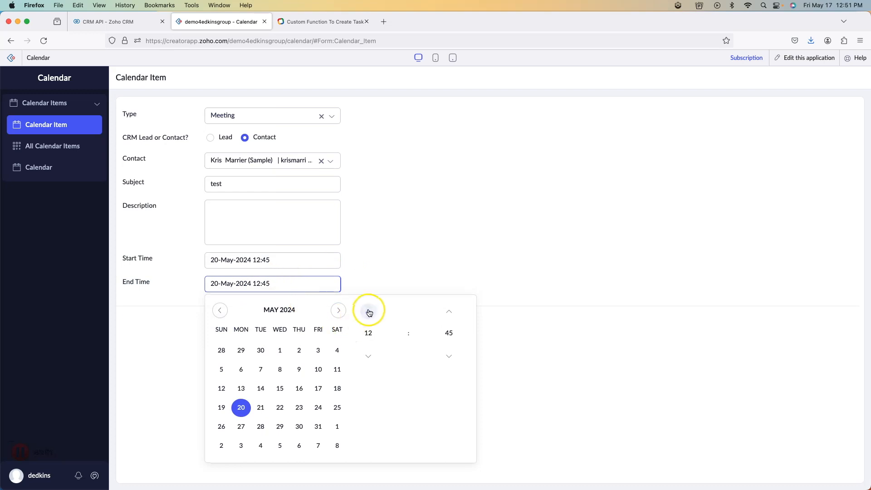
pyautogui.click(367, 278)
# Submit the meeting, then switch to Zoho CRM and check the new test record in the Meetings list
pyautogui.click(222, 320)
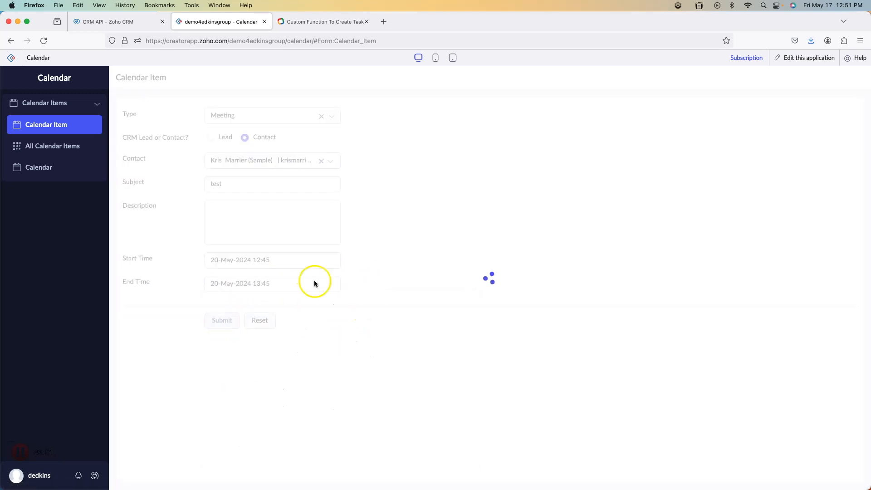
pyautogui.click(121, 22)
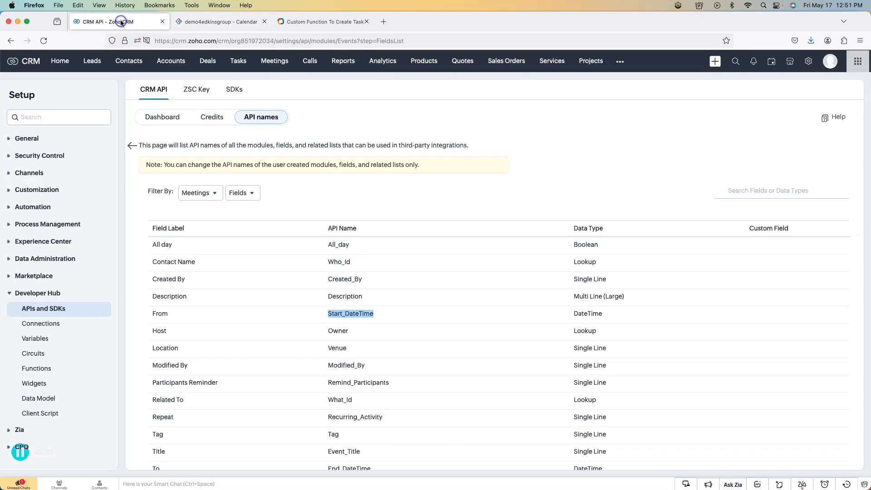
pyautogui.click(275, 61)
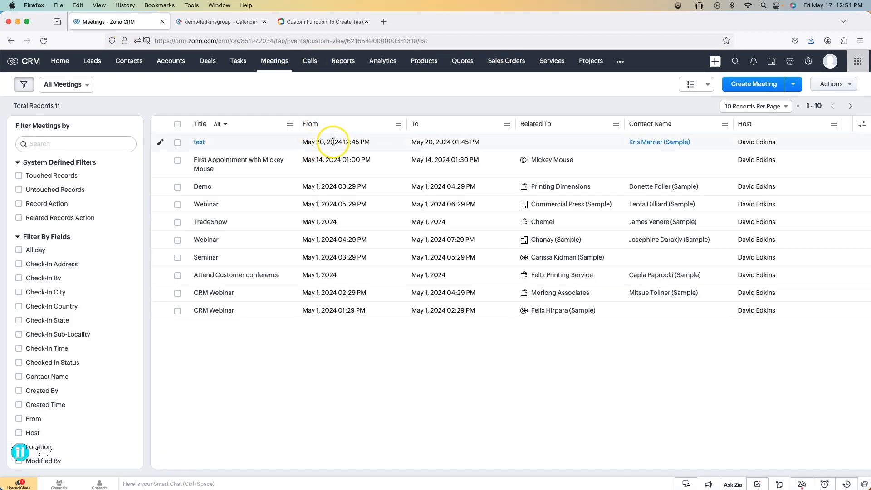
# Back in the Calendar app, show the week of May 19–25 in the Calendar report and move Monday's test meeting to 15:45–16:45
pyautogui.click(223, 18)
pyautogui.click(60, 168)
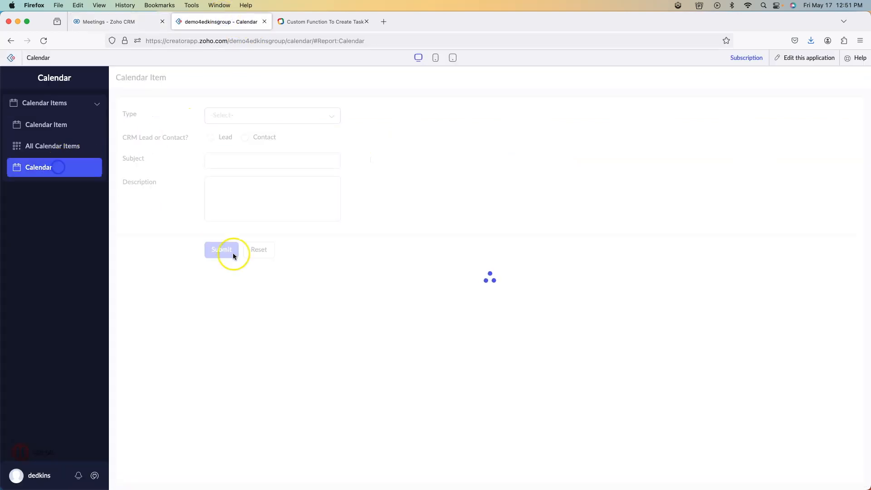
pyautogui.scroll(-5, 310, 386)
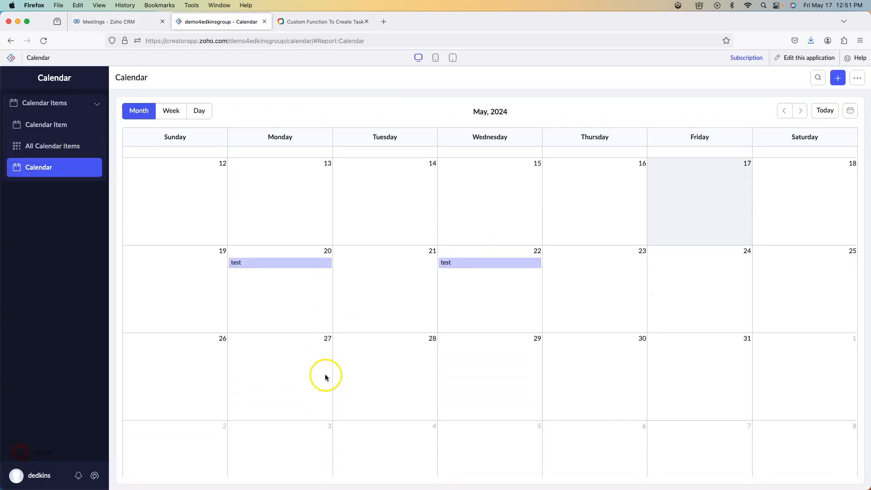
pyautogui.click(177, 115)
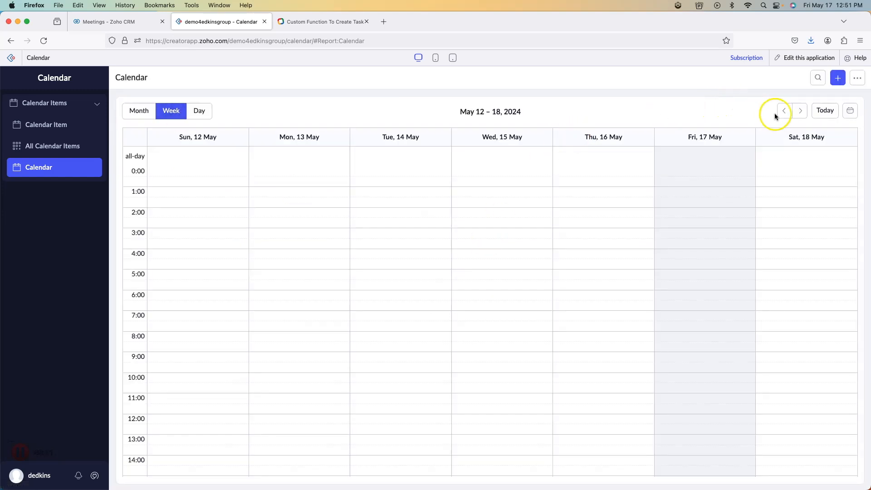
pyautogui.click(801, 110)
pyautogui.scroll(-2, 349, 323)
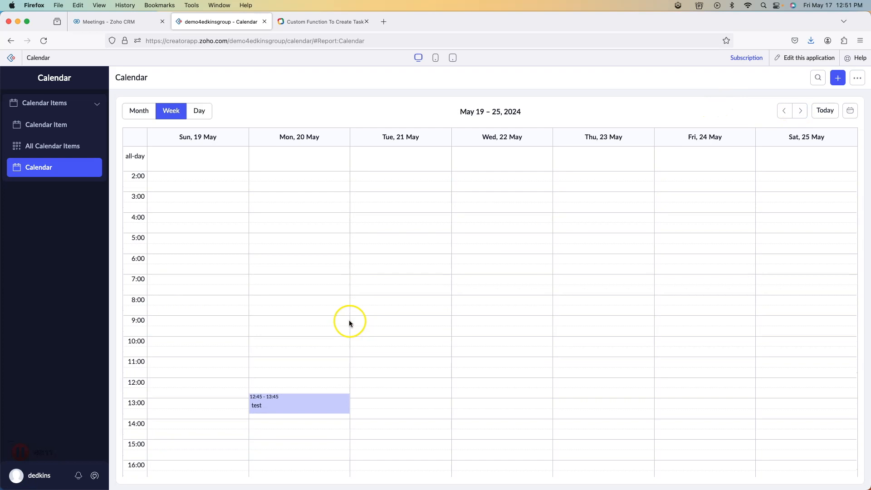
pyautogui.scroll(-4, 350, 323)
pyautogui.moveTo(298, 333)
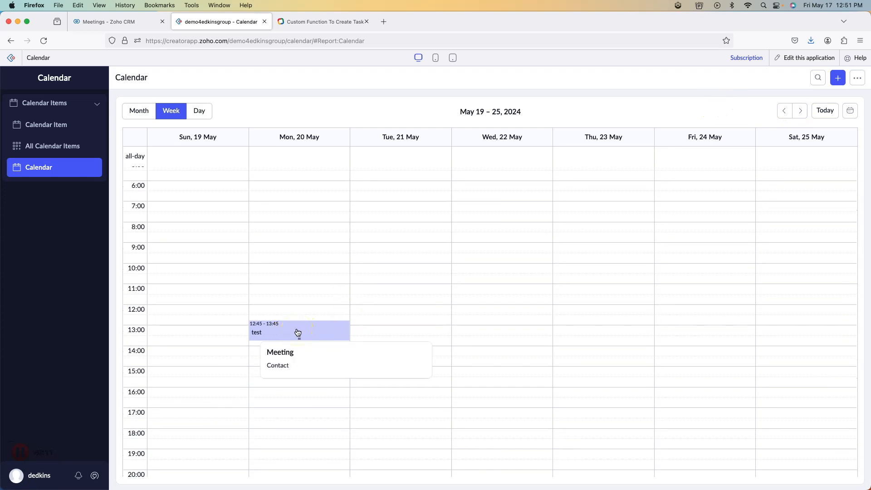
pyautogui.scroll(-3, 297, 333)
pyautogui.moveTo(296, 281); pyautogui.dragTo(277, 346)
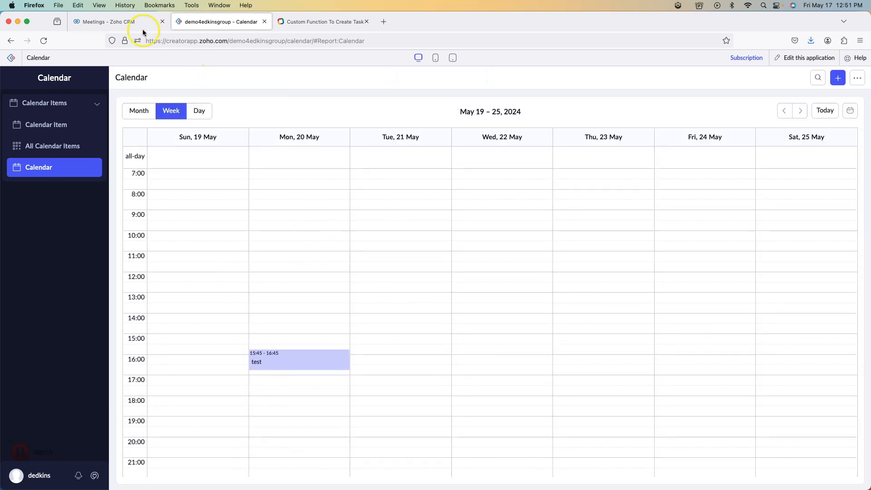
# Switch to Zoho CRM and reload the Meetings list to check the test meeting's start and end times
pyautogui.click(129, 23)
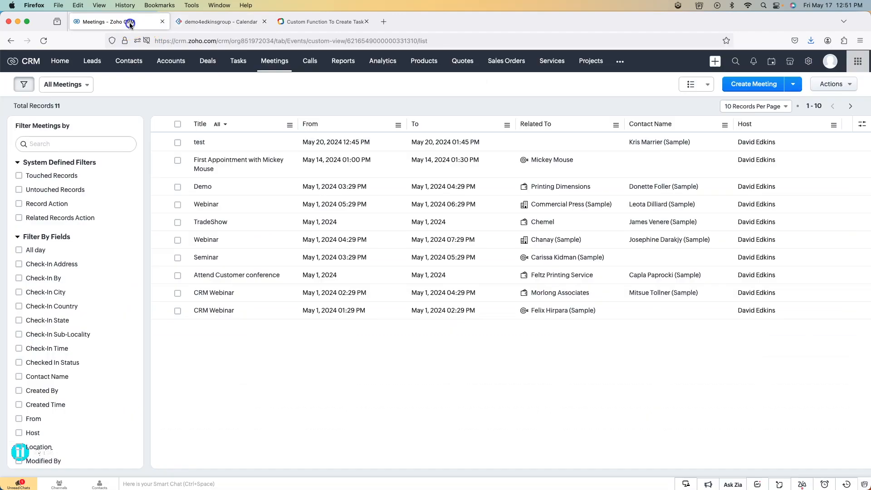
pyautogui.click(272, 64)
# Add an info resp line at the end of the Meeting script in the Update CRM workflow, update it and finish editing
pyautogui.click(217, 23)
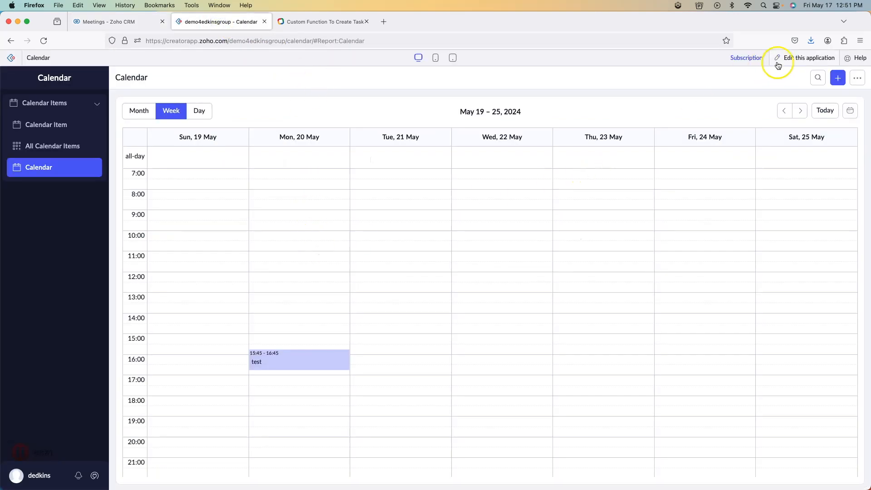
pyautogui.click(803, 58)
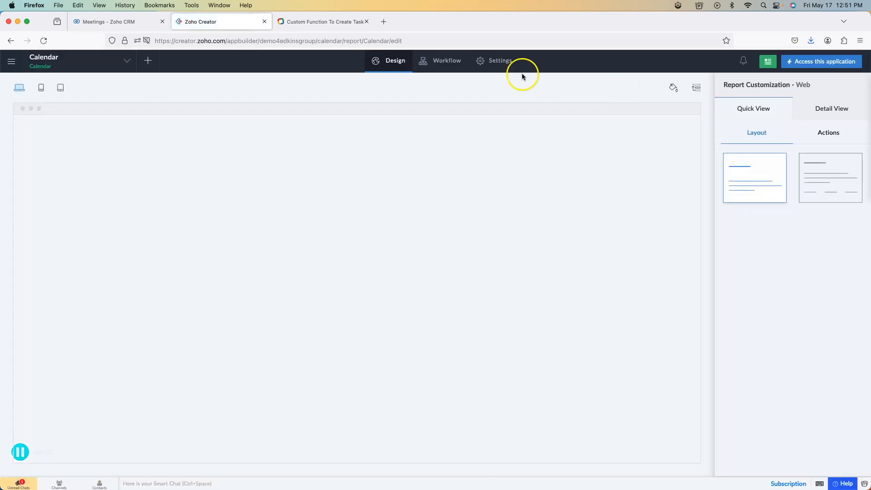
pyautogui.click(445, 60)
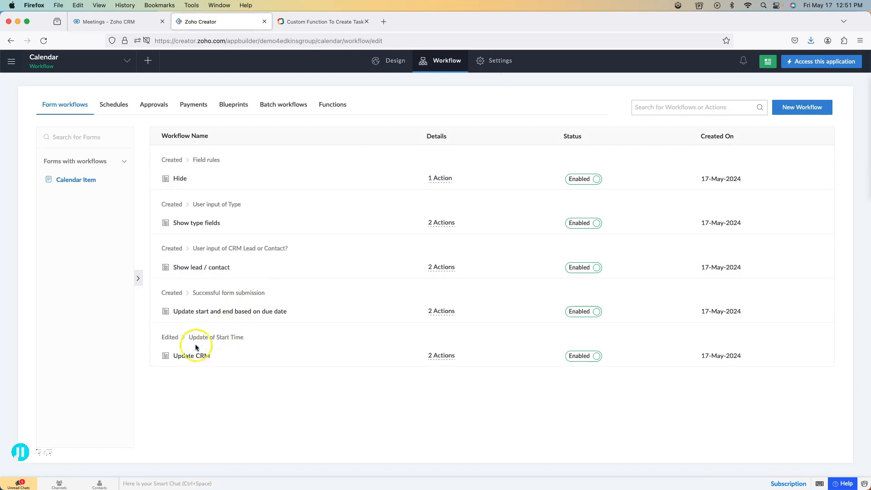
pyautogui.click(189, 356)
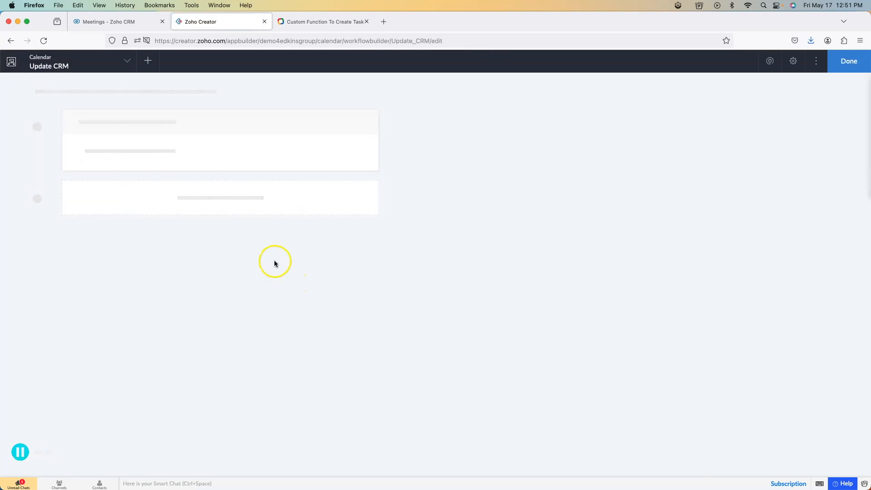
pyautogui.click(239, 346)
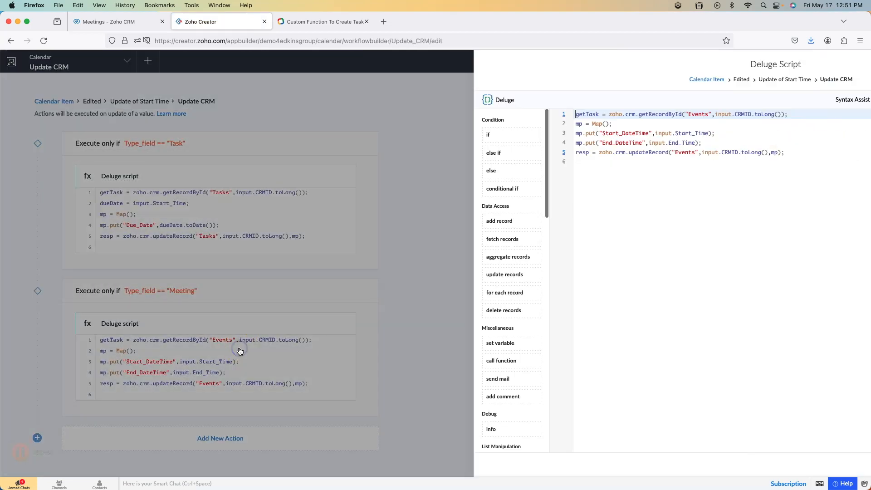
pyautogui.click(427, 158)
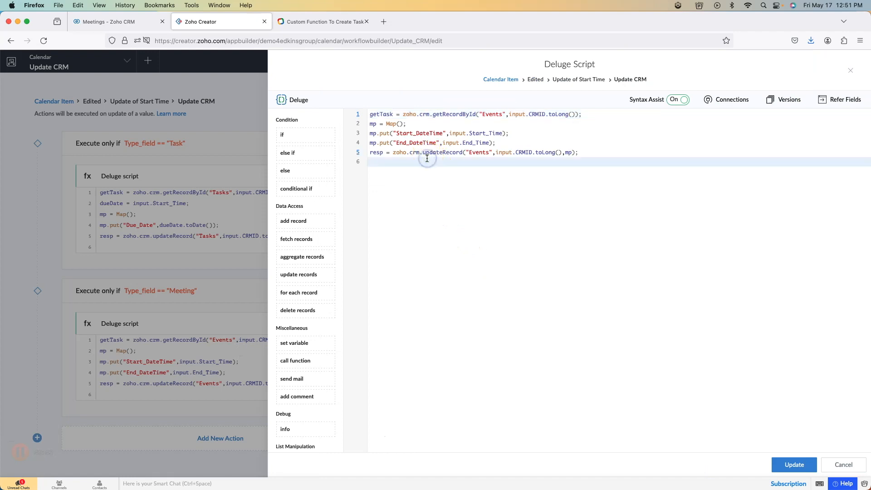
pyautogui.write('info resp')
pyautogui.click(792, 465)
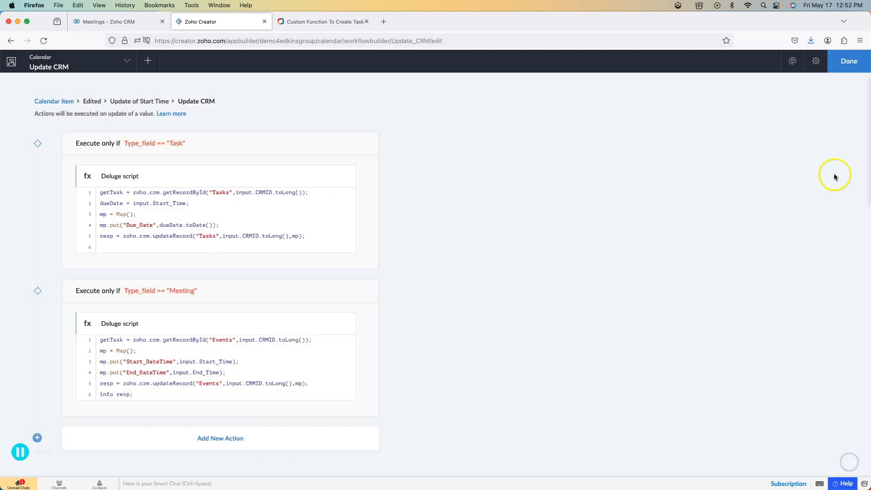
pyautogui.click(848, 66)
# Reopen the live Calendar report at the week of May 19–25, move Monday's test meeting to 14:15–15:15 and dismiss the script log
pyautogui.click(797, 61)
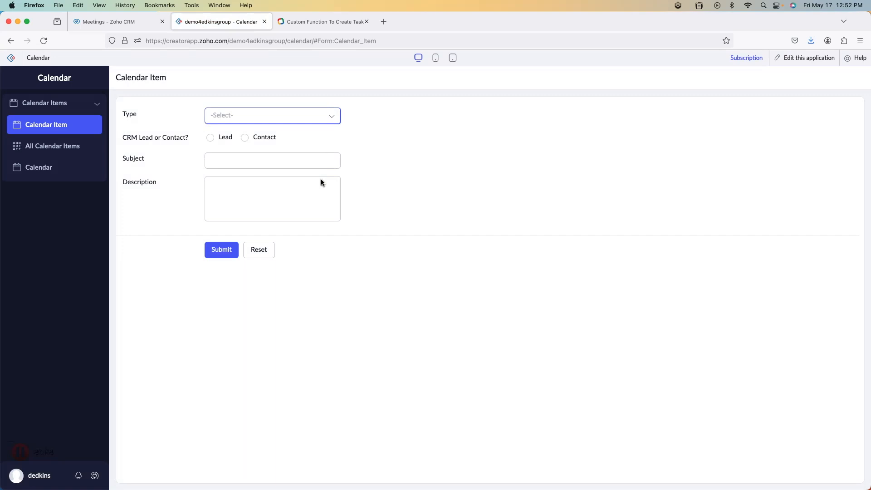
pyautogui.click(39, 167)
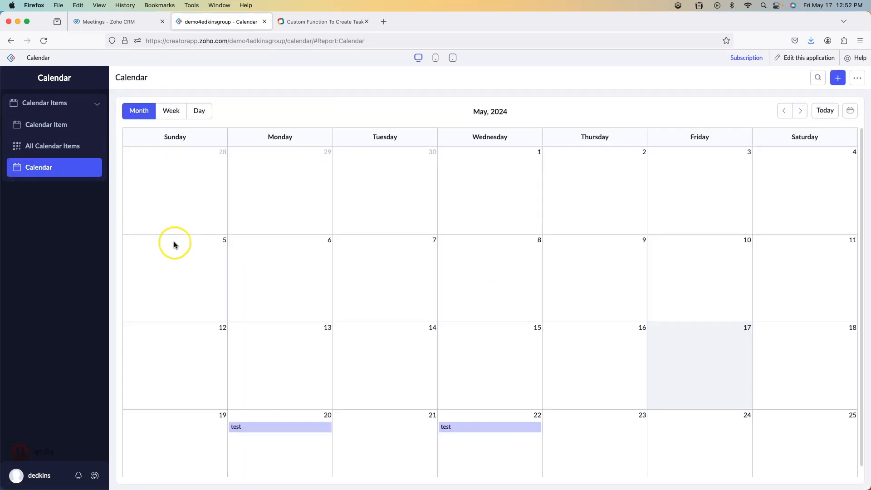
pyautogui.scroll(-2, 288, 310)
pyautogui.click(174, 110)
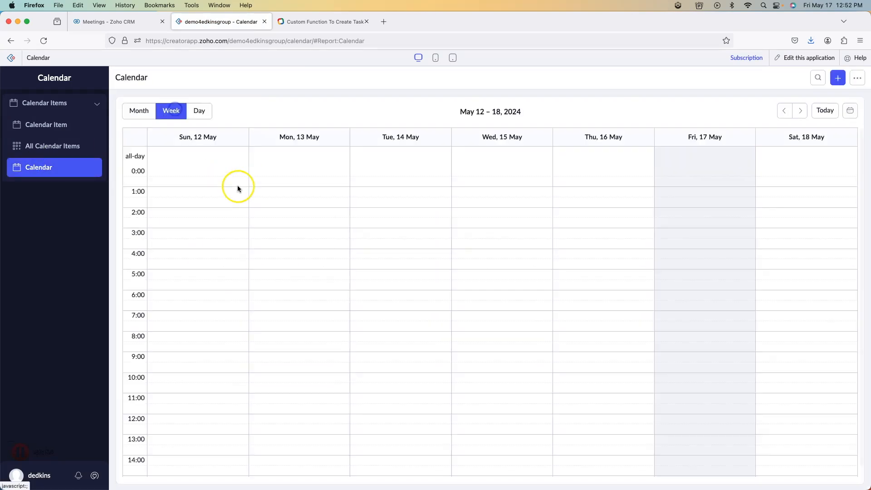
pyautogui.click(800, 110)
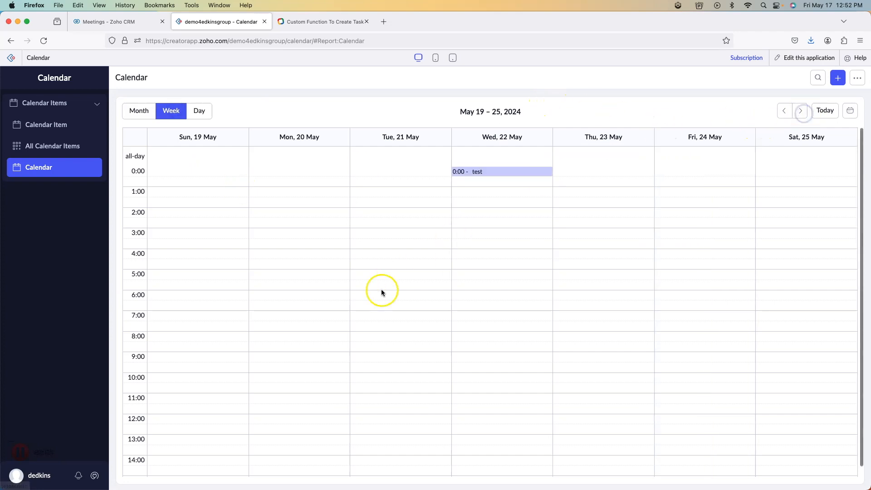
pyautogui.click(309, 313)
pyautogui.moveTo(309, 313); pyautogui.dragTo(309, 288)
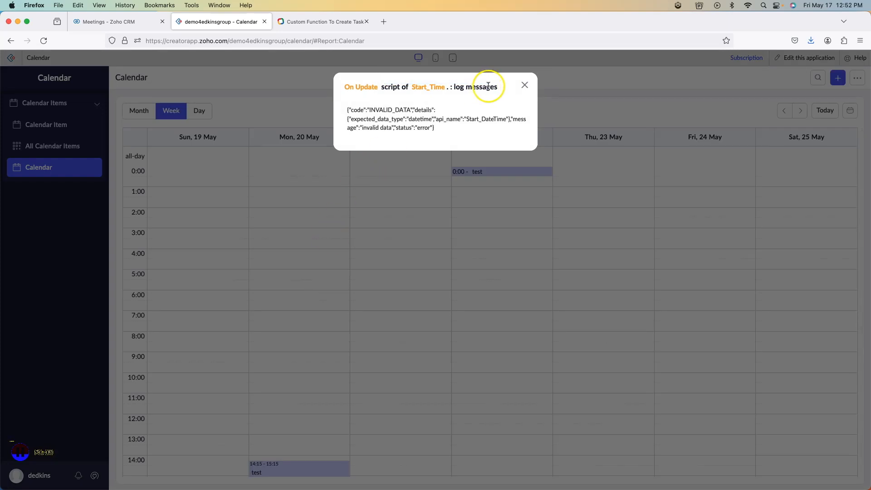
pyautogui.click(527, 86)
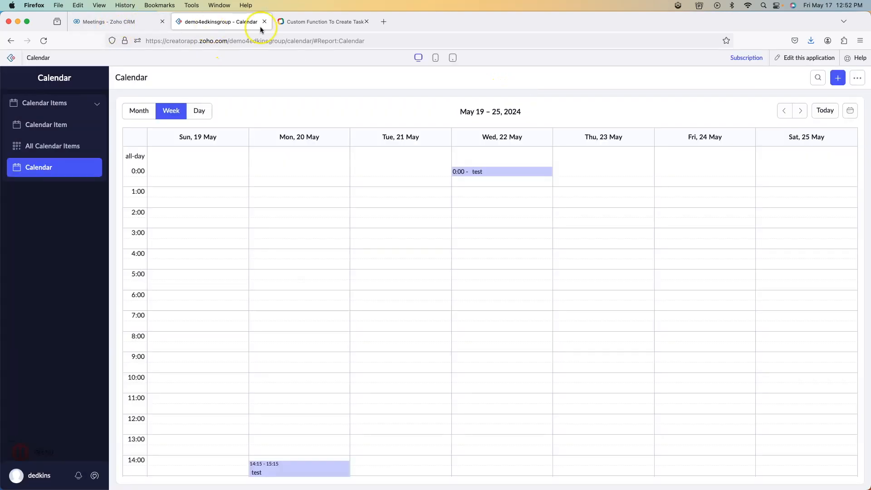
# Copy the startTime and endTime formatting lines from the Meeting script of the Update start and end based on due date workflow, then close it
pyautogui.click(799, 63)
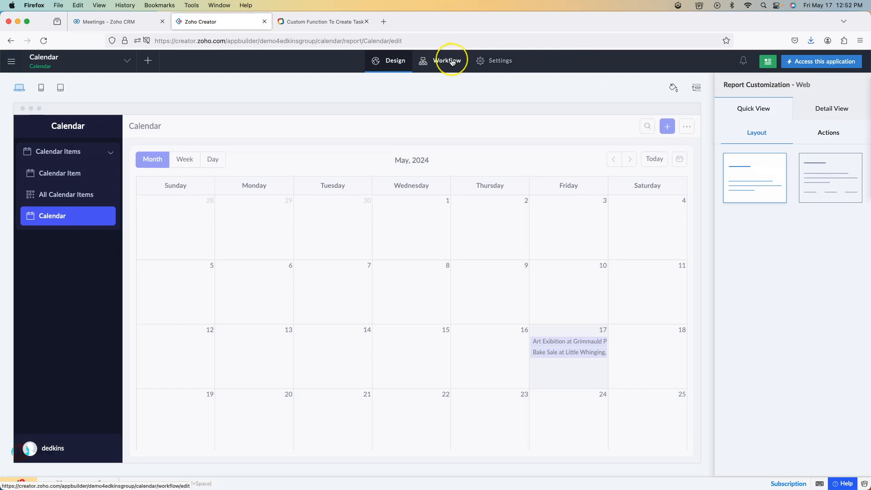
pyautogui.click(451, 61)
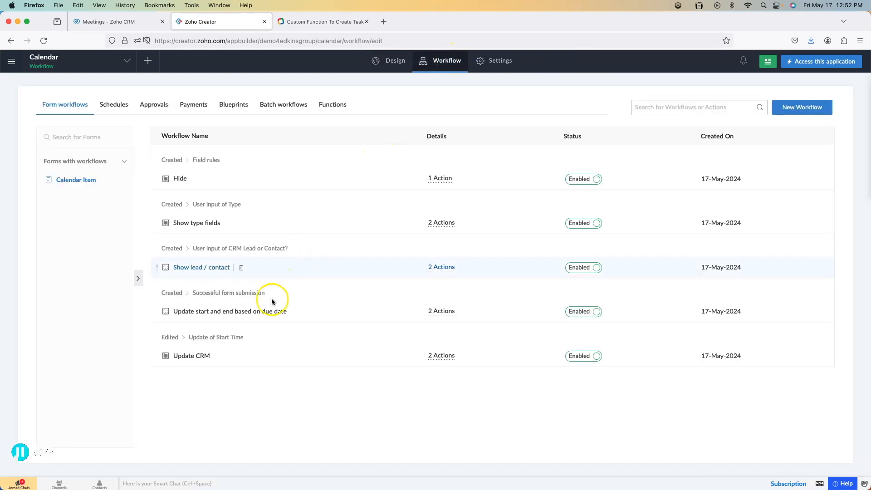
pyautogui.click(214, 311)
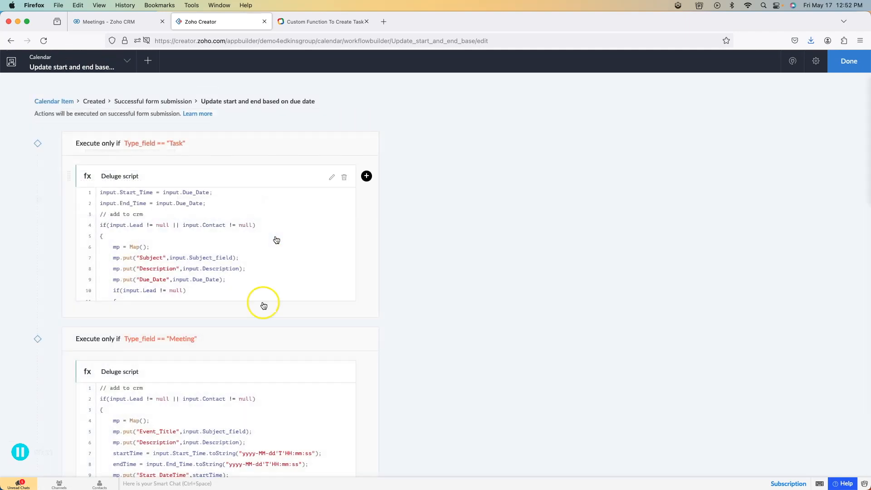
pyautogui.scroll(-3, 258, 331)
pyautogui.click(256, 352)
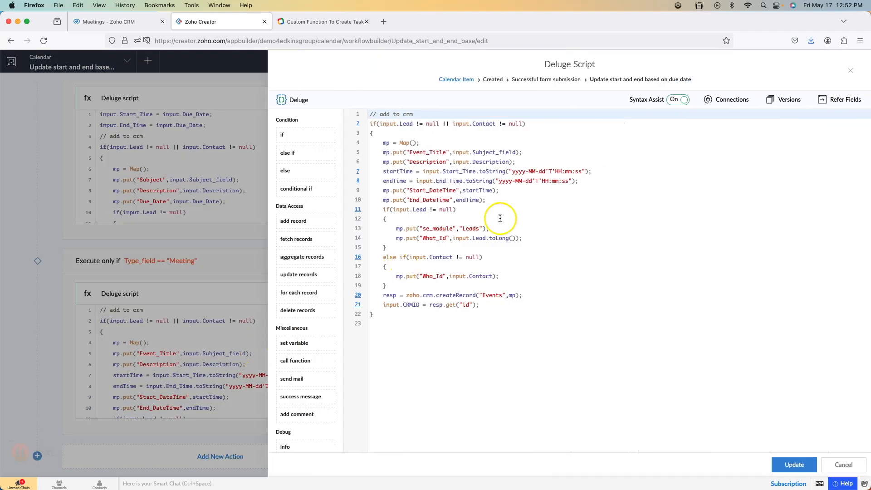
pyautogui.moveTo(579, 181); pyautogui.dragTo(570, 165)
pyautogui.press('super+c')
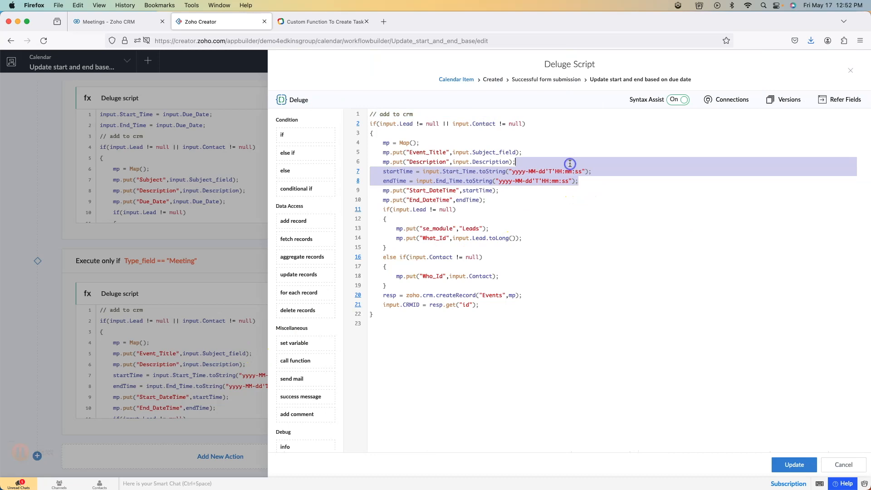
pyautogui.click(850, 72)
pyautogui.click(853, 61)
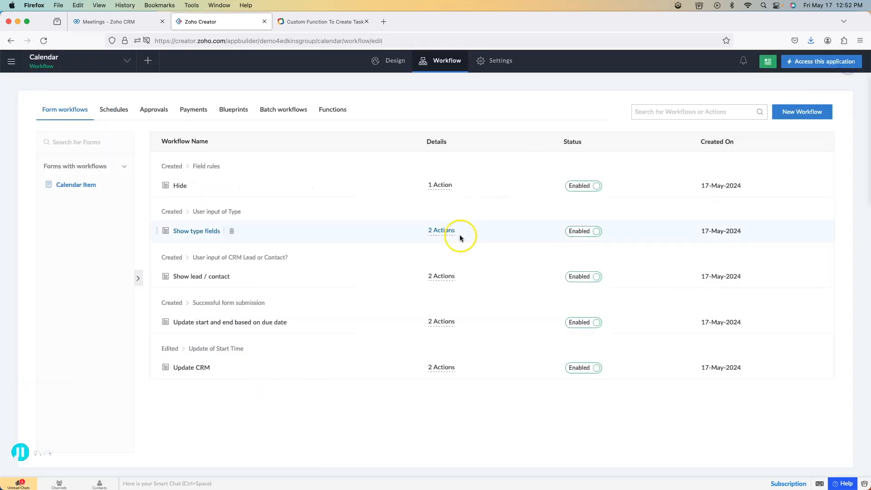
# Open the Meeting script of the Update CRM workflow and paste the copied startTime and endTime lines below the map declaration
pyautogui.click(192, 367)
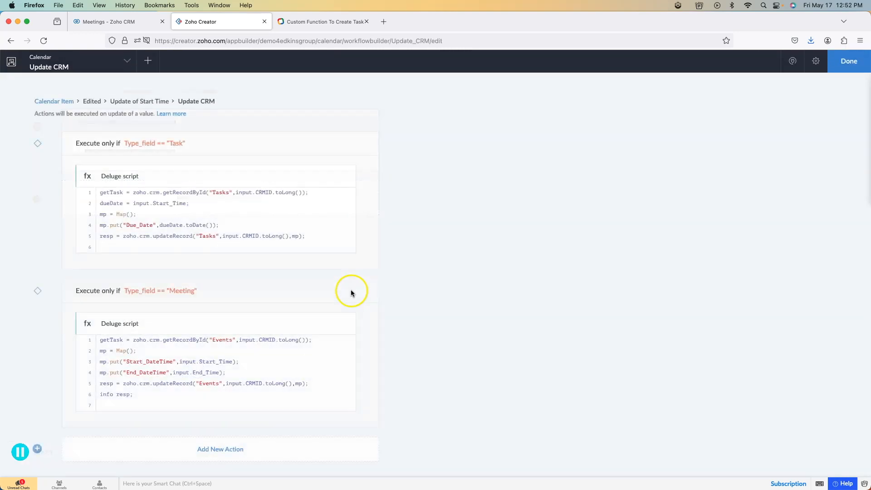
pyautogui.click(278, 365)
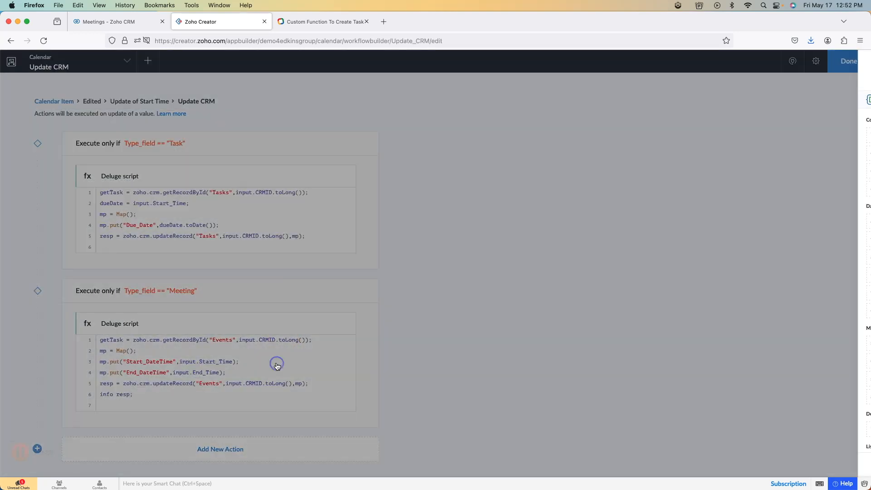
pyautogui.click(476, 123)
pyautogui.press('Return')
pyautogui.press('super+v')
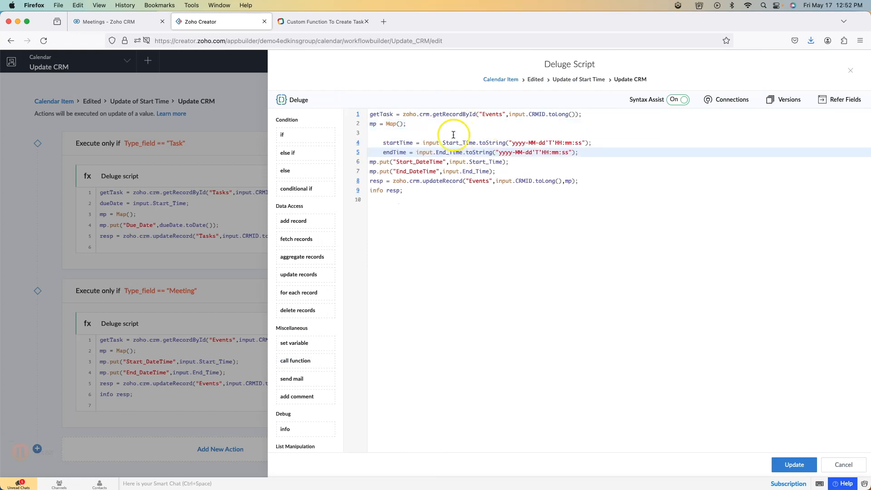
# Make the Start_DateTime and End_DateTime map entries use the startTime and endTime variables
pyautogui.doubleClick(484, 162)
pyautogui.press('BackSpace')
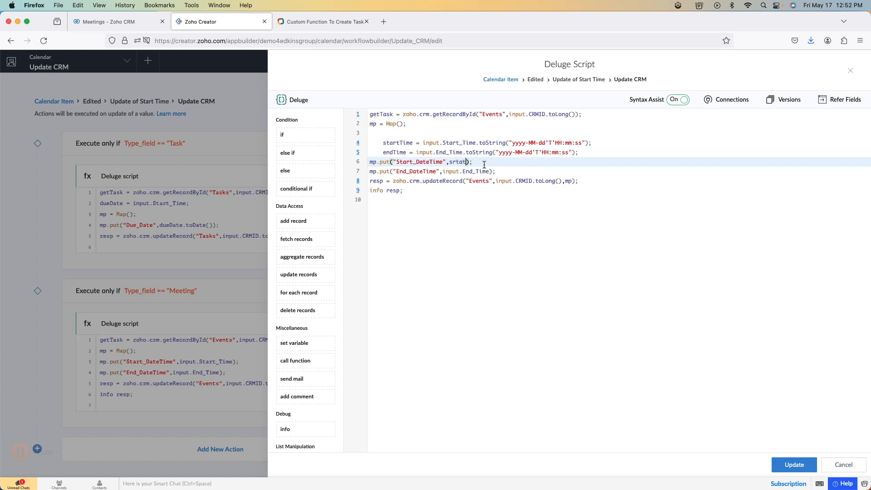
pyautogui.write('start')
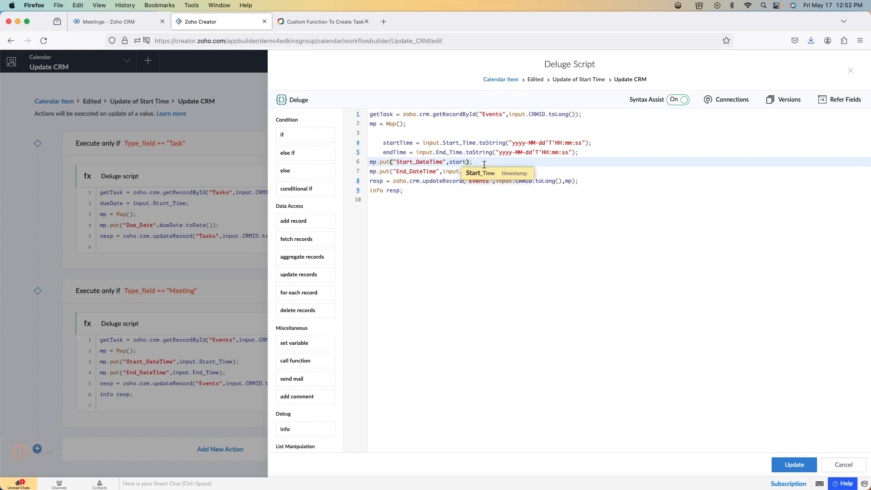
pyautogui.write('Time')
pyautogui.moveTo(483, 171); pyautogui.dragTo(448, 174)
pyautogui.write('t')
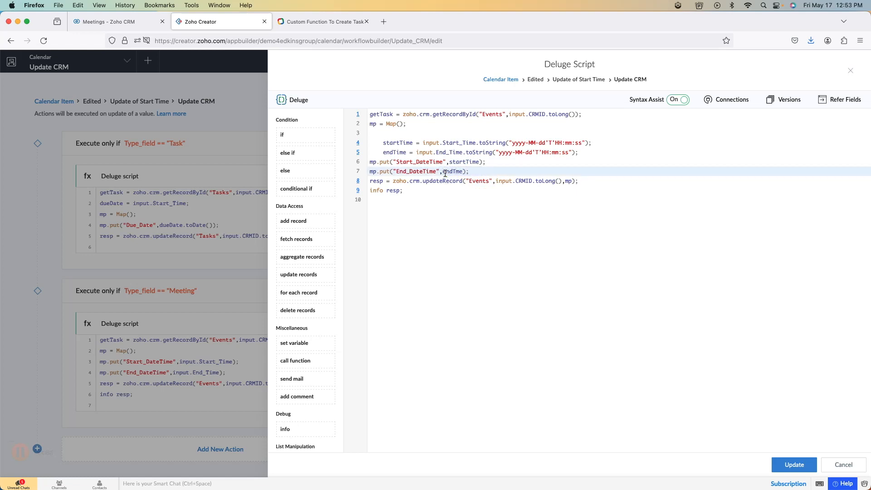
# Remove the pasted lines' indentation and the blank line above them, then update the script and close it
pyautogui.click(383, 151)
pyautogui.press('BackSpace')
pyautogui.press('Up')
pyautogui.press('BackSpace')
pyautogui.press('Up')
pyautogui.press('Delete')
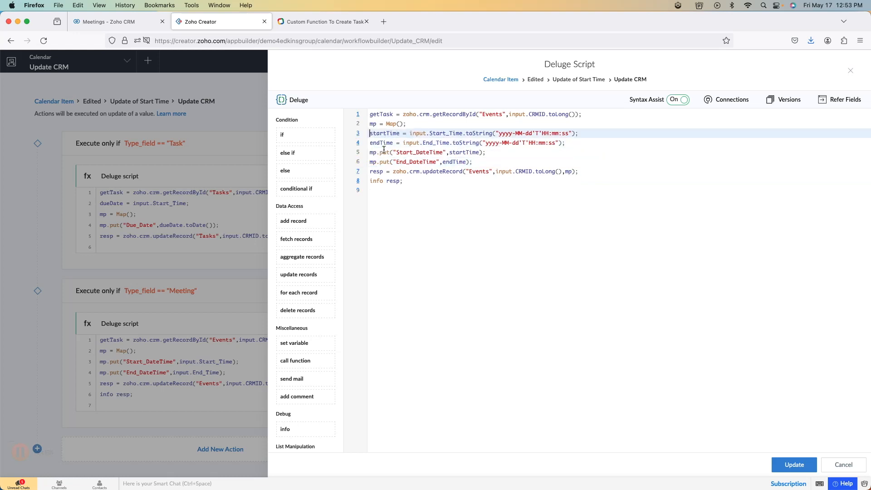
pyautogui.click(517, 162)
pyautogui.click(460, 136)
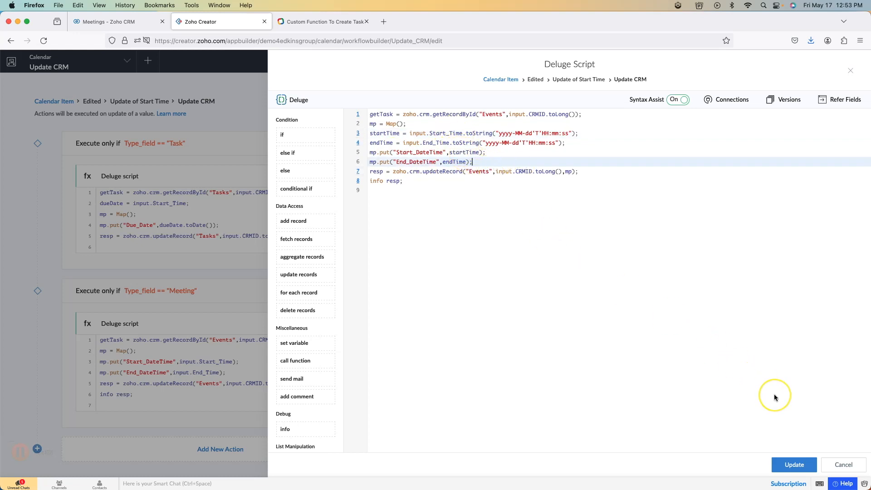
pyautogui.click(793, 465)
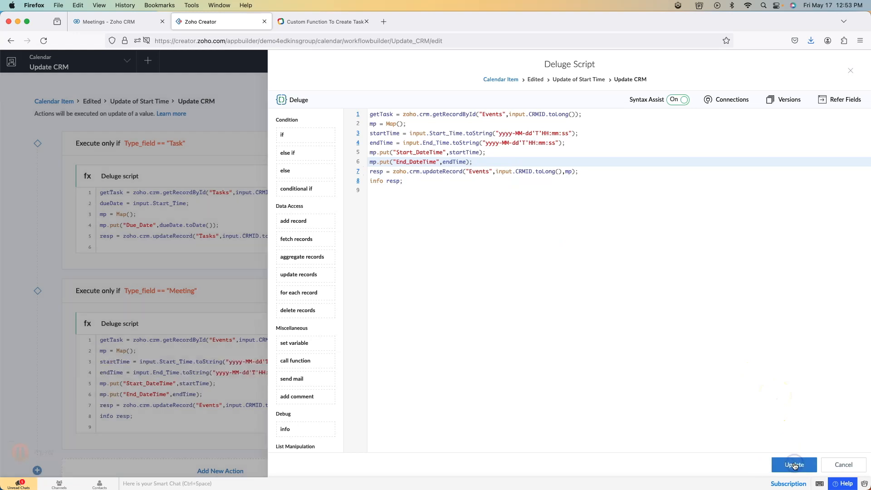
pyautogui.click(850, 70)
# Reopen the live Calendar report at the week of May 19–25, move Monday's test meeting to 8:45–9:45 and dismiss the script log
pyautogui.click(844, 62)
pyautogui.click(833, 64)
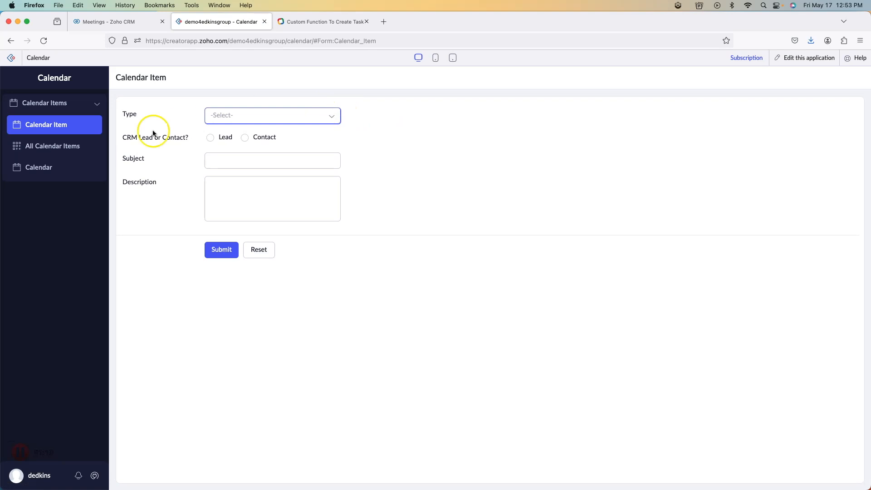
pyautogui.click(55, 169)
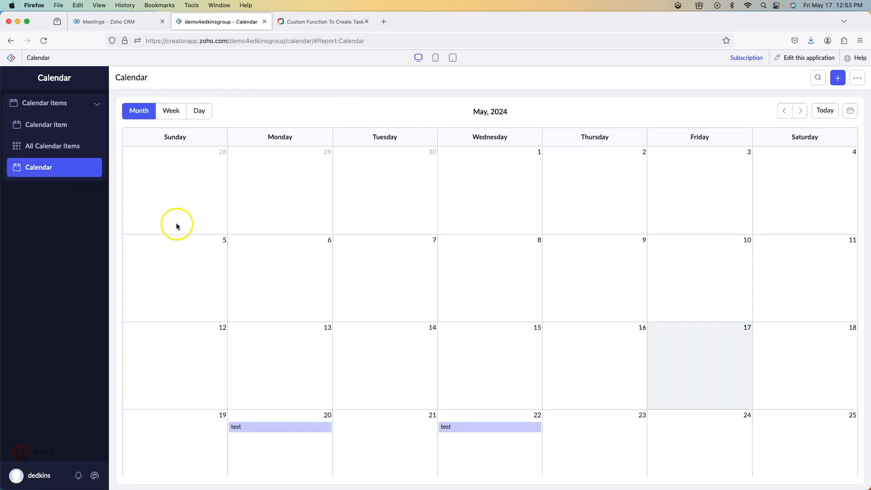
pyautogui.click(175, 113)
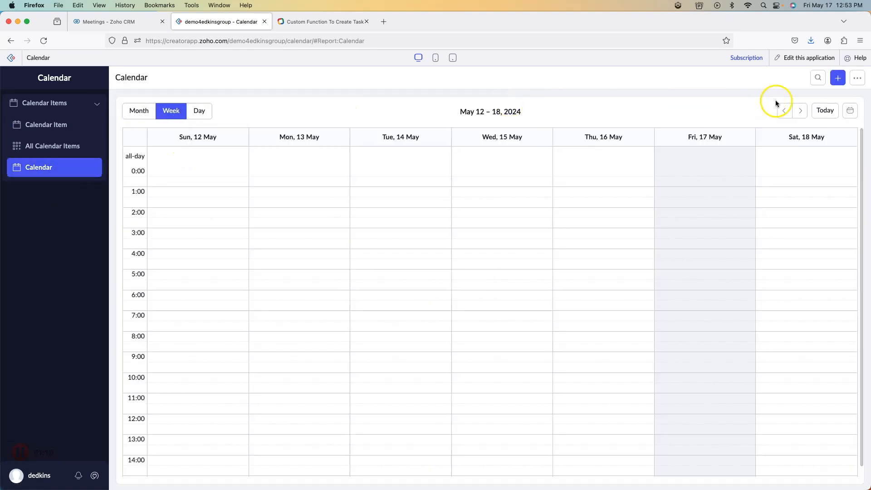
pyautogui.click(799, 110)
pyautogui.scroll(-5, 476, 185)
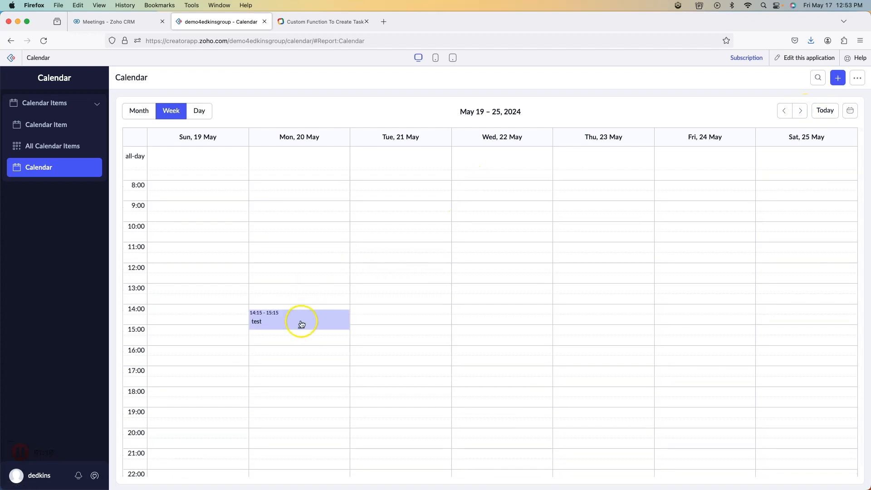
pyautogui.moveTo(298, 317); pyautogui.dragTo(286, 210)
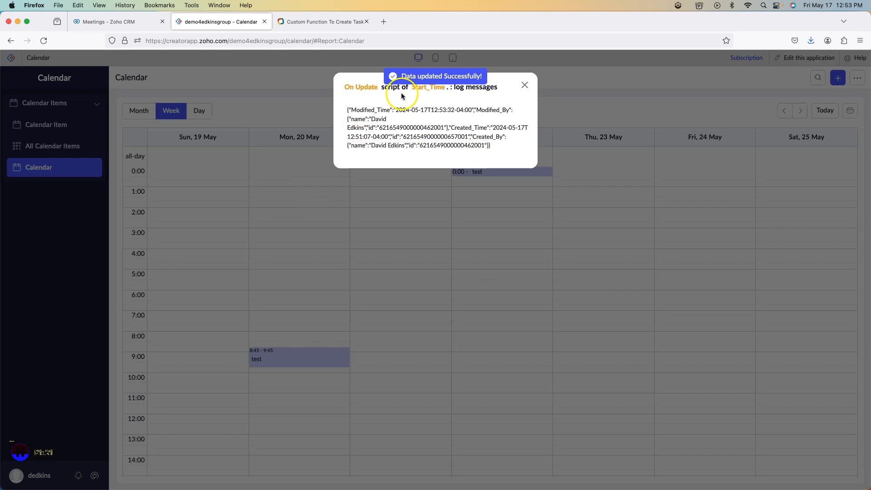
pyautogui.click(524, 84)
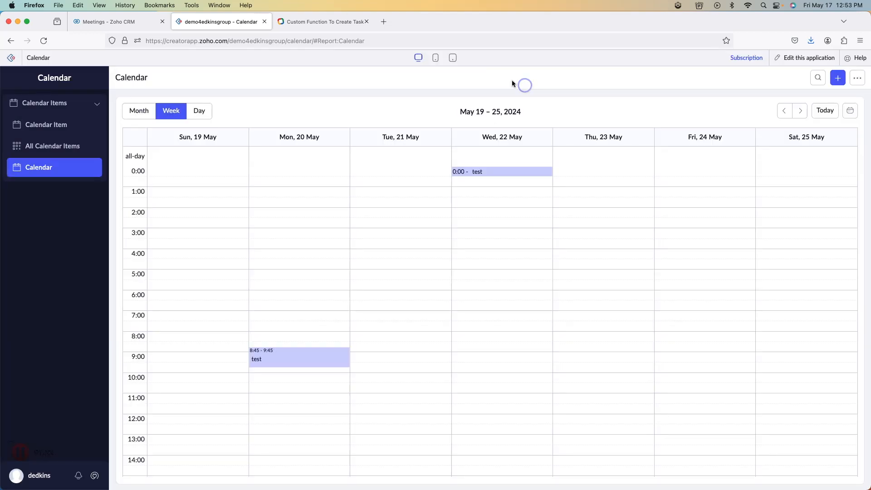
# Switch to Zoho CRM and reload the Meetings list to check the test meeting's times, then return to the live calendar
pyautogui.click(130, 22)
pyautogui.click(278, 62)
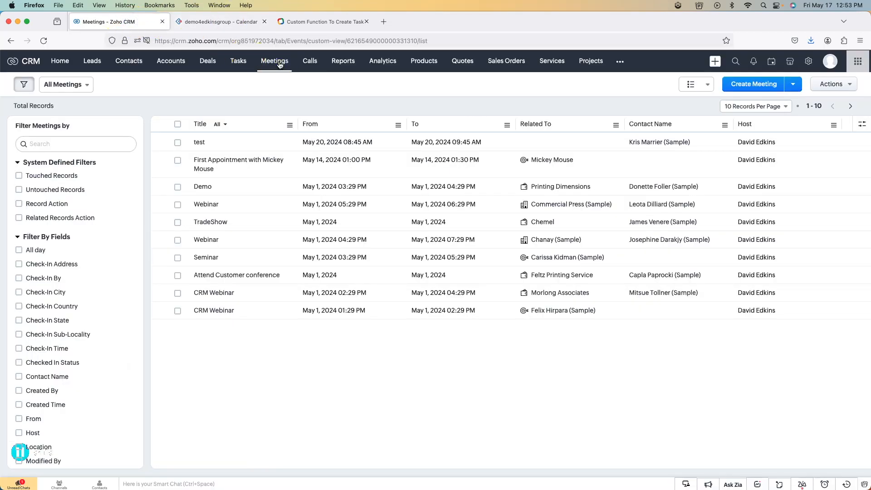
pyautogui.click(218, 22)
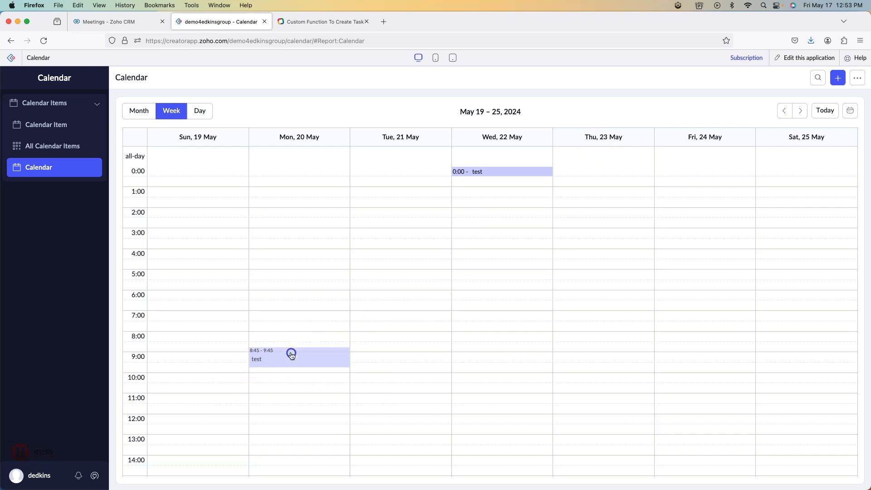
pyautogui.moveTo(291, 355); pyautogui.dragTo(291, 352)
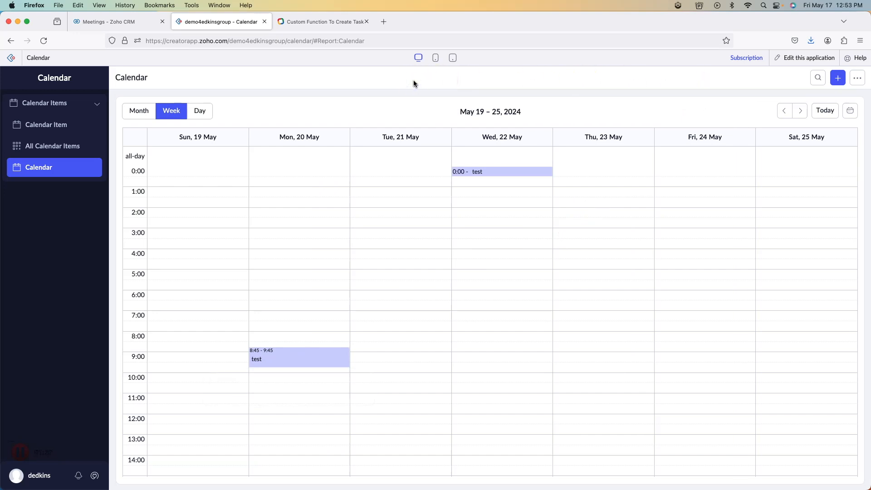
# Show the calendar by month and inspect the type of the test items on May 20 and 22
pyautogui.click(139, 110)
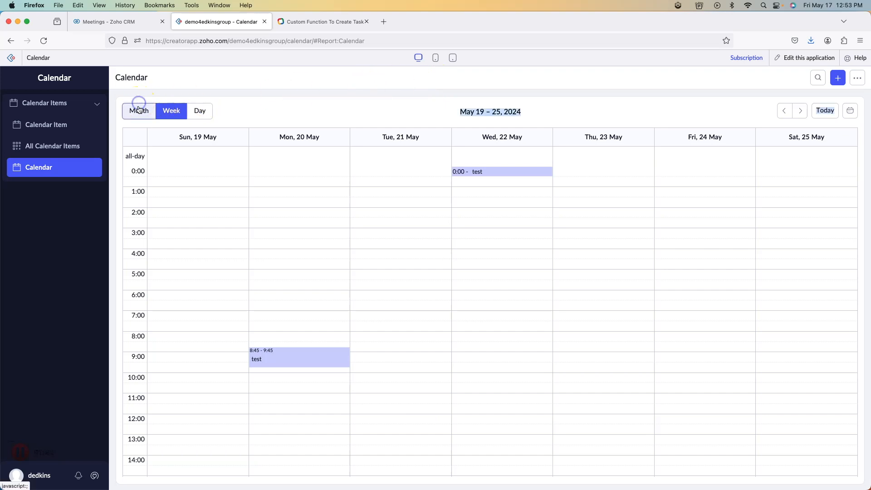
pyautogui.scroll(-1, 443, 268)
pyautogui.scroll(-1, 442, 267)
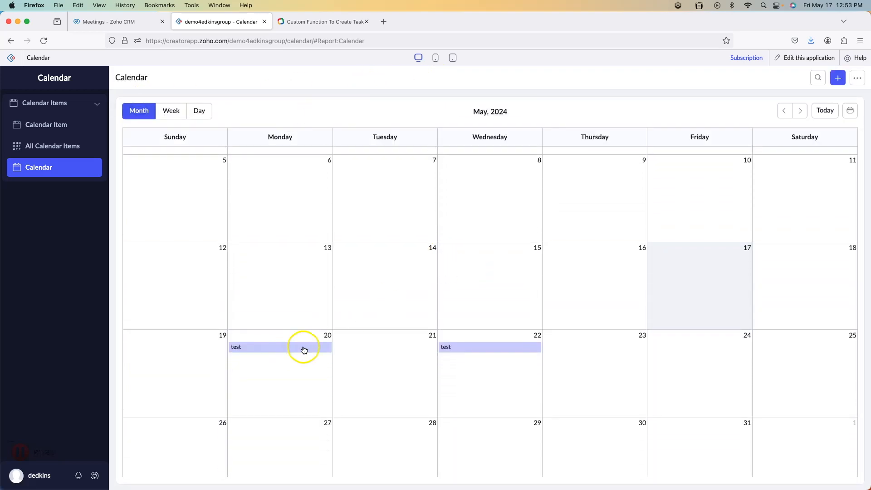
pyautogui.moveTo(503, 353)
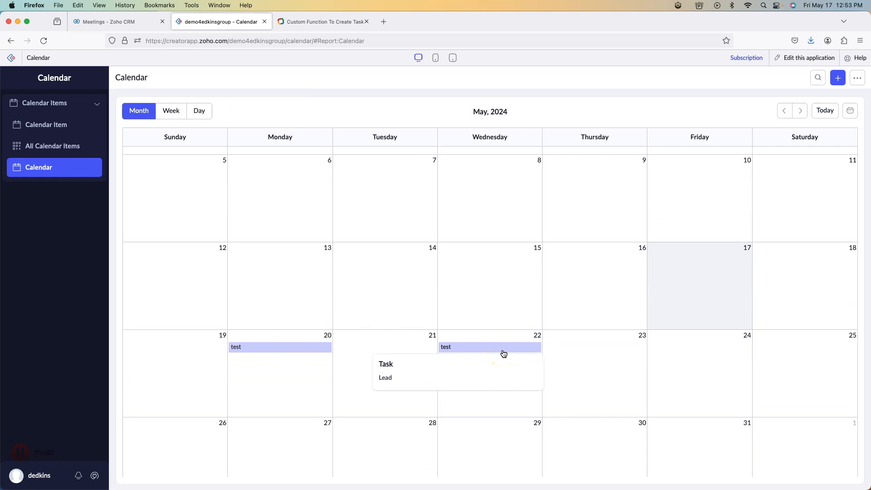
pyautogui.click(281, 352)
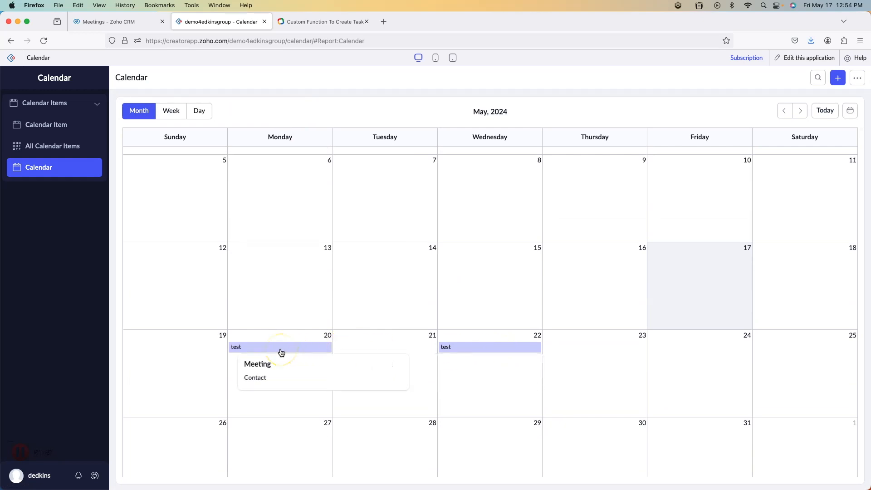
# Open the Calendar report's properties for editing and start a new event formatting rule from the amber background template
pyautogui.click(798, 59)
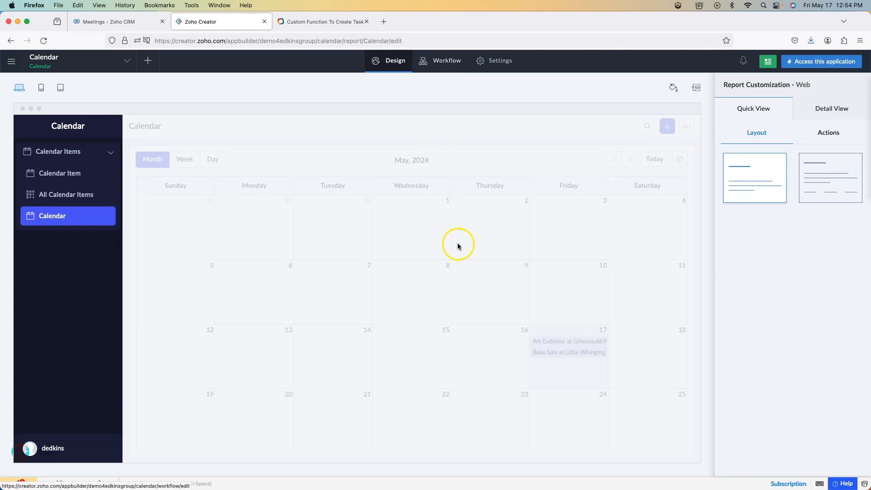
pyautogui.click(422, 295)
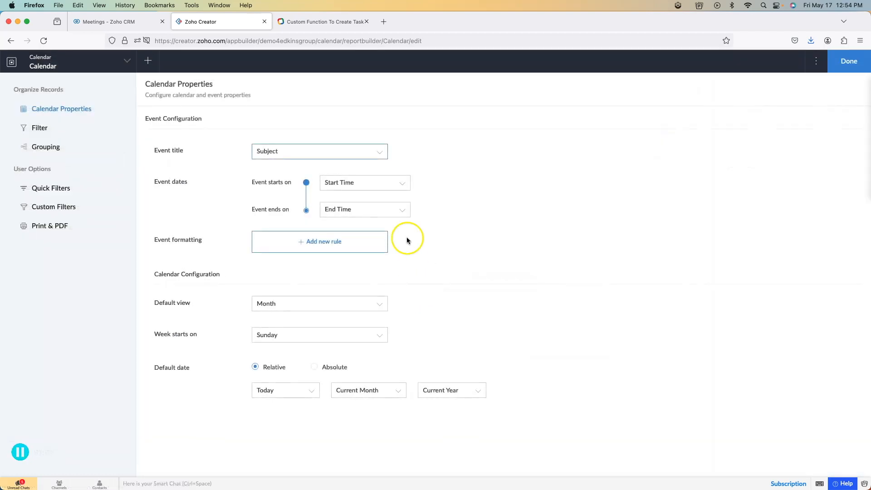
pyautogui.click(302, 242)
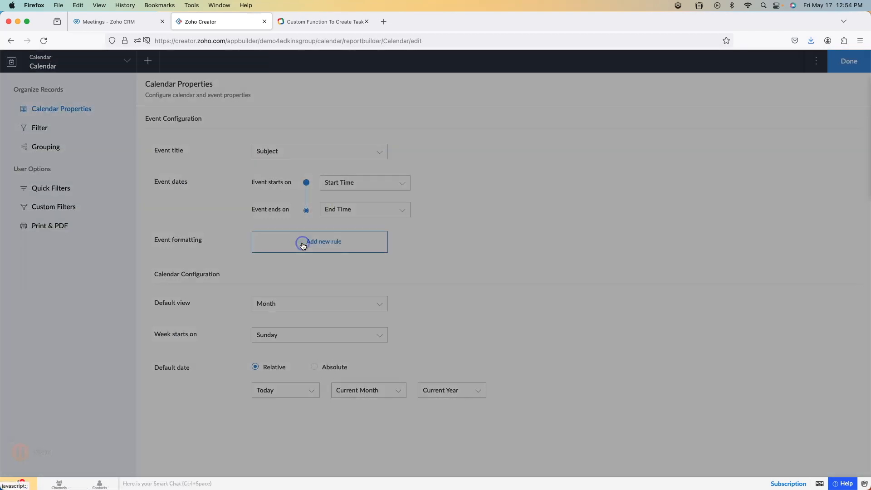
pyautogui.click(793, 205)
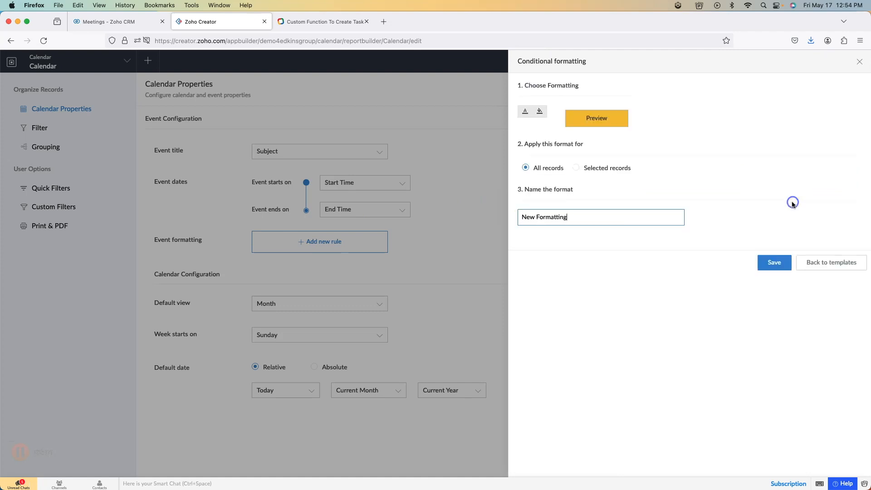
# Restrict the amber format to selected records where Type equals Task
pyautogui.click(586, 170)
pyautogui.click(562, 188)
pyautogui.scroll(-2, 567, 259)
pyautogui.scroll(-3, 566, 260)
pyautogui.click(565, 262)
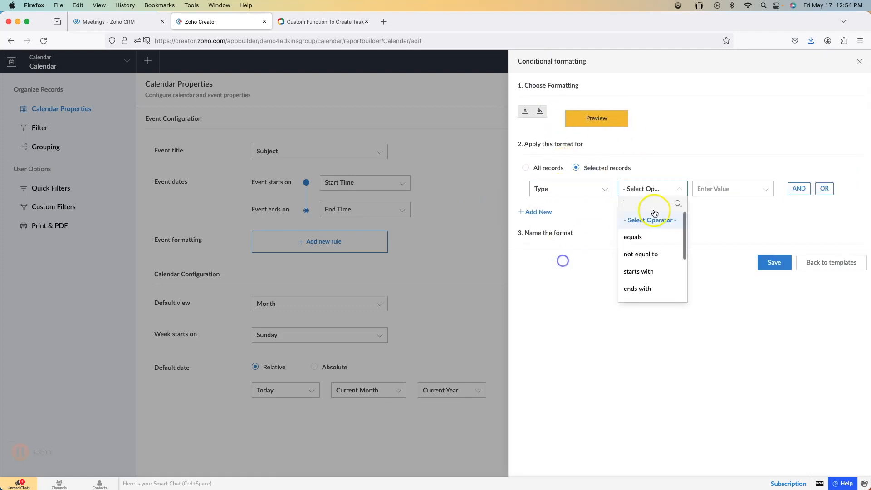
pyautogui.click(646, 239)
pyautogui.click(713, 235)
# Name the amber format task and save it
pyautogui.scroll(-1, 603, 216)
pyautogui.moveTo(519, 227); pyautogui.dragTo(569, 227)
pyautogui.write('tast')
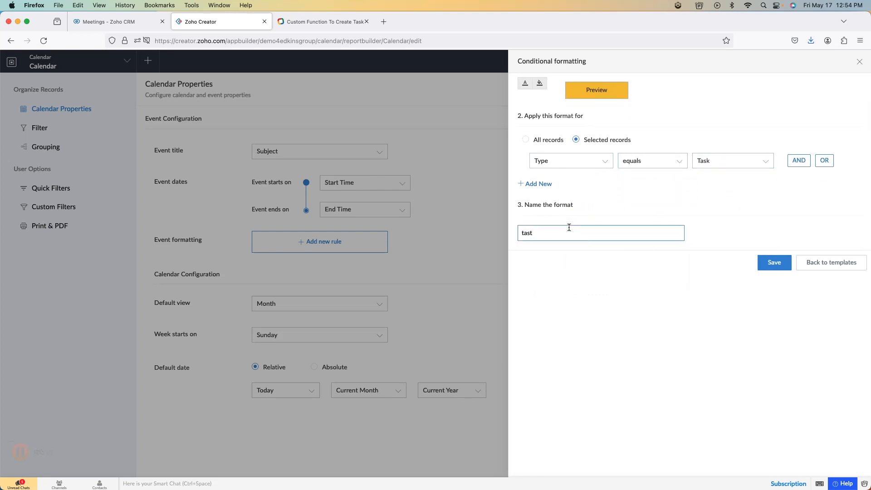
pyautogui.write('sk')
pyautogui.click(773, 262)
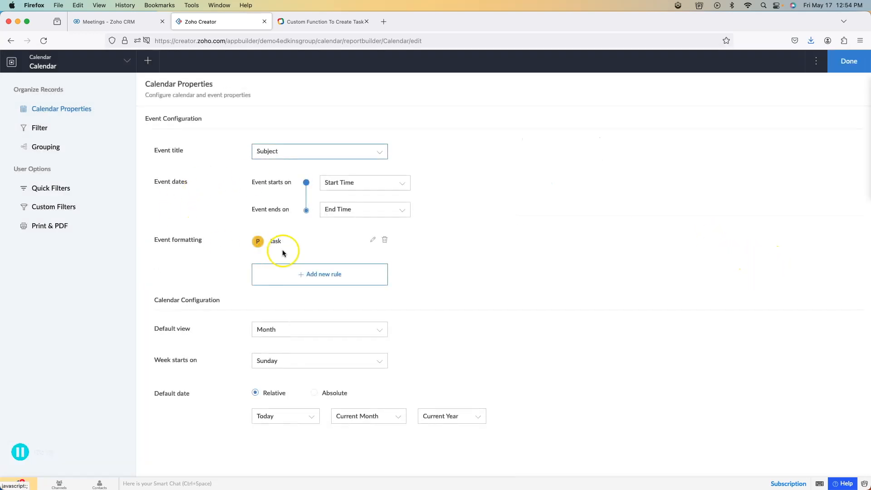
# Add a second event formatting rule from the green background template for selected records where Type equals Meeting
pyautogui.click(336, 273)
pyautogui.click(791, 240)
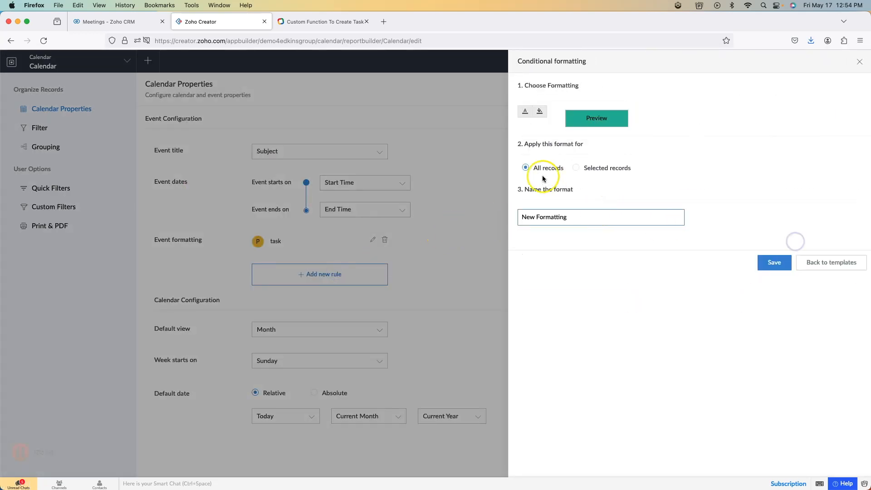
pyautogui.click(588, 169)
pyautogui.click(566, 189)
pyautogui.scroll(-5, 567, 250)
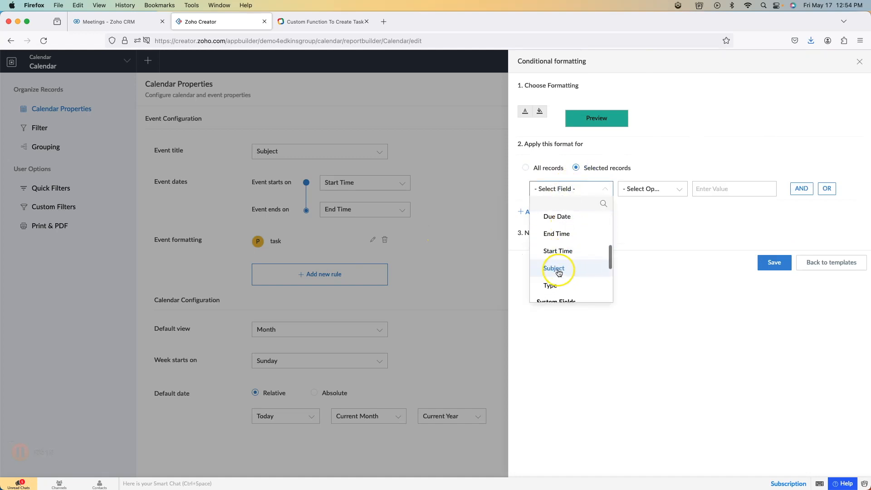
pyautogui.click(556, 283)
pyautogui.click(643, 233)
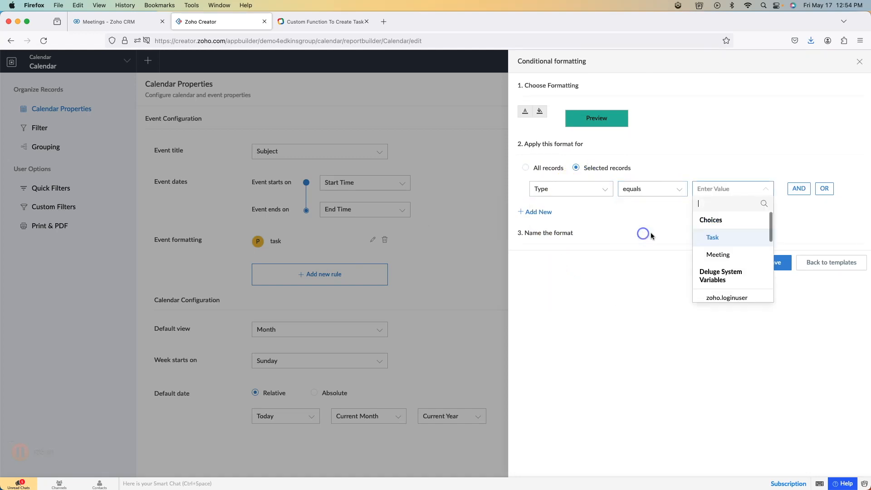
pyautogui.click(722, 253)
# Name the green format Meeting and save it
pyautogui.scroll(-2, 565, 225)
pyautogui.tripleClick(547, 233)
pyautogui.write('Meeting')
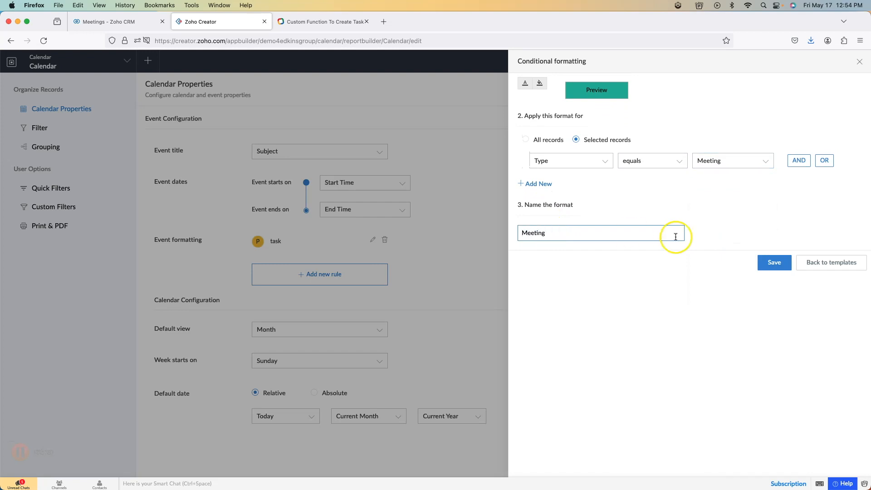
pyautogui.click(774, 262)
# Finish editing the Calendar report and reopen the live application
pyautogui.click(835, 72)
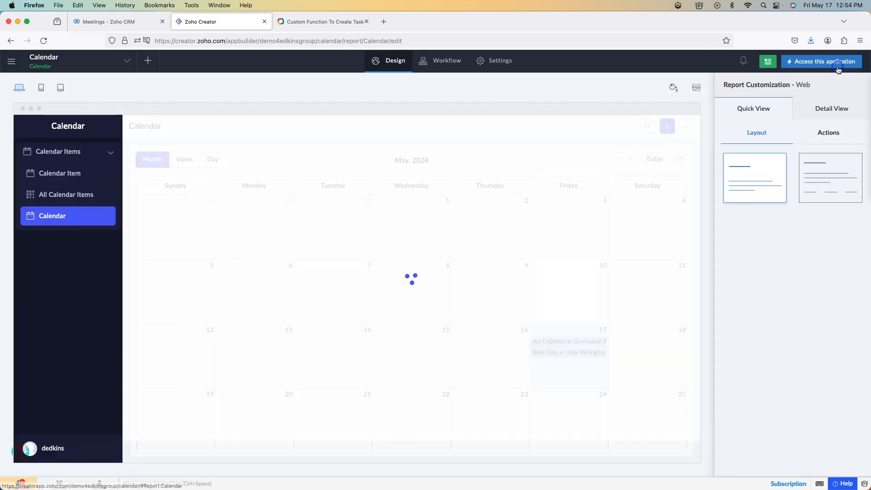
pyautogui.click(820, 64)
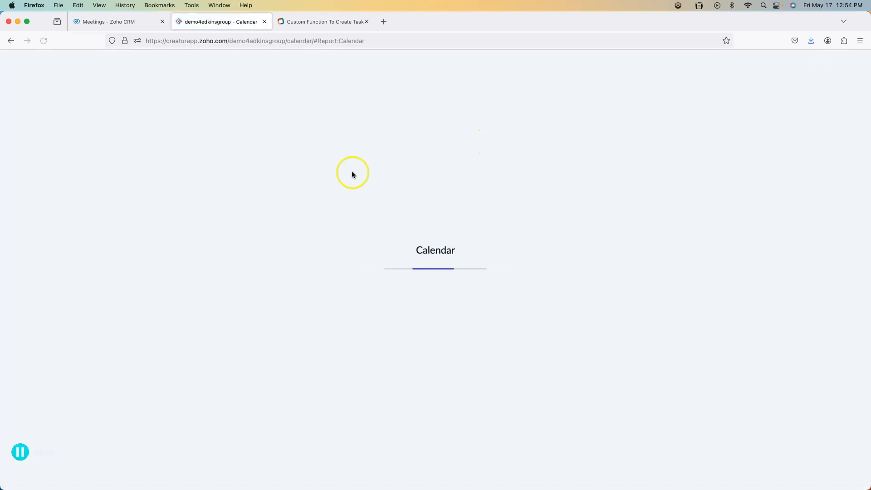
# Check the color coding of the test events in the May 2024 calendar
pyautogui.scroll(-3, 321, 304)
pyautogui.scroll(-1, 321, 304)
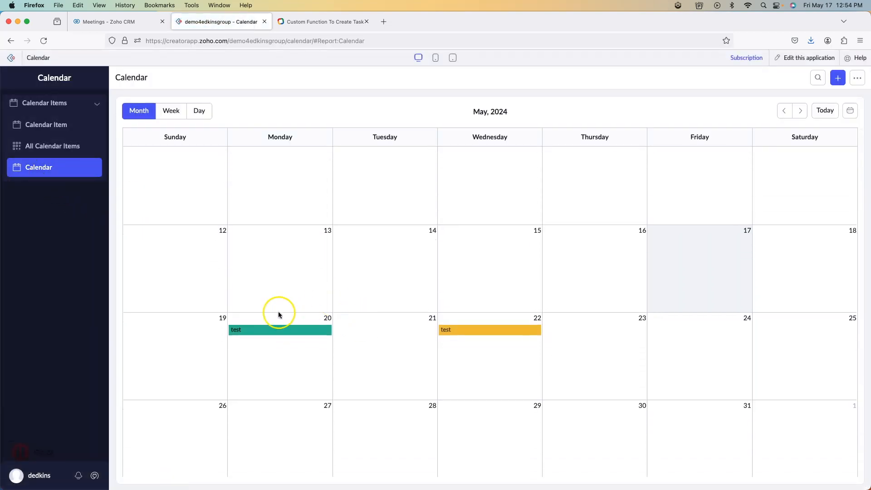
pyautogui.moveTo(459, 330)
# Switch to Zoho CRM and start creating a new web tab in the Modules and Fields setup
pyautogui.click(128, 27)
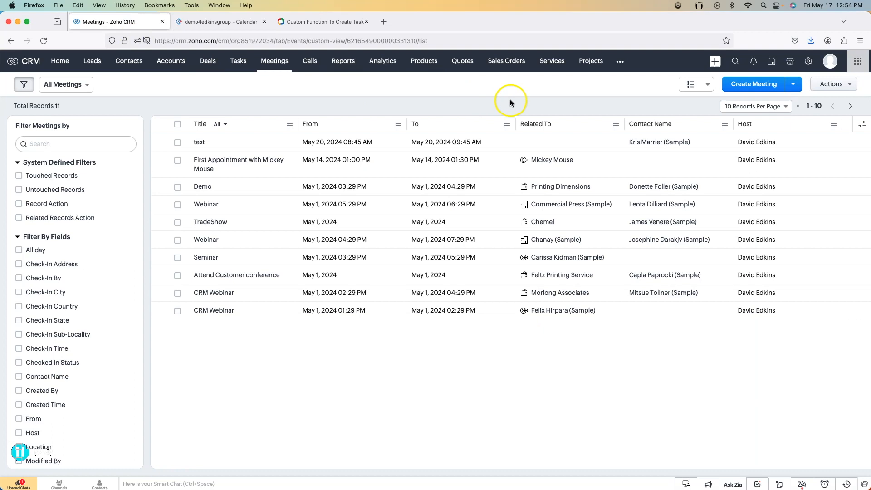
pyautogui.click(809, 61)
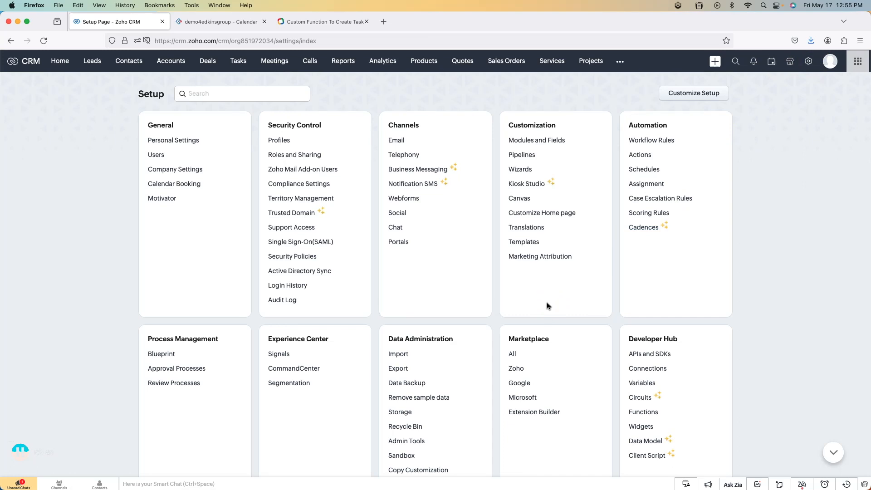
pyautogui.click(556, 140)
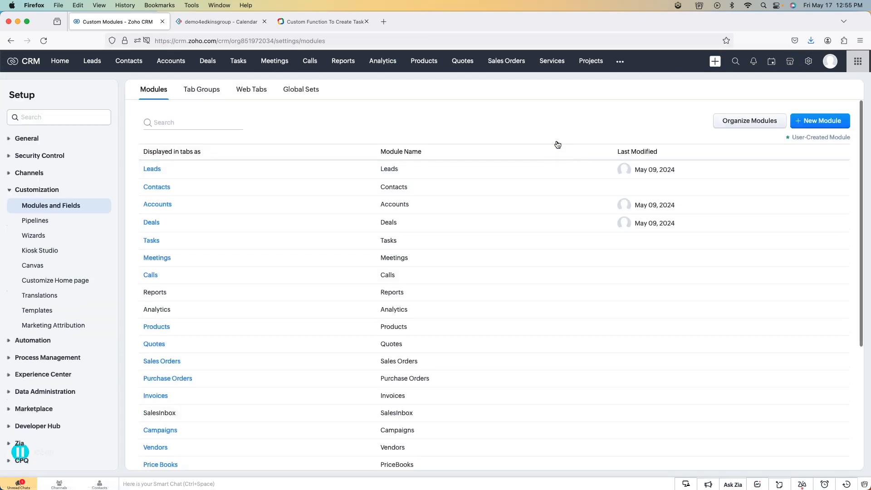
pyautogui.click(251, 90)
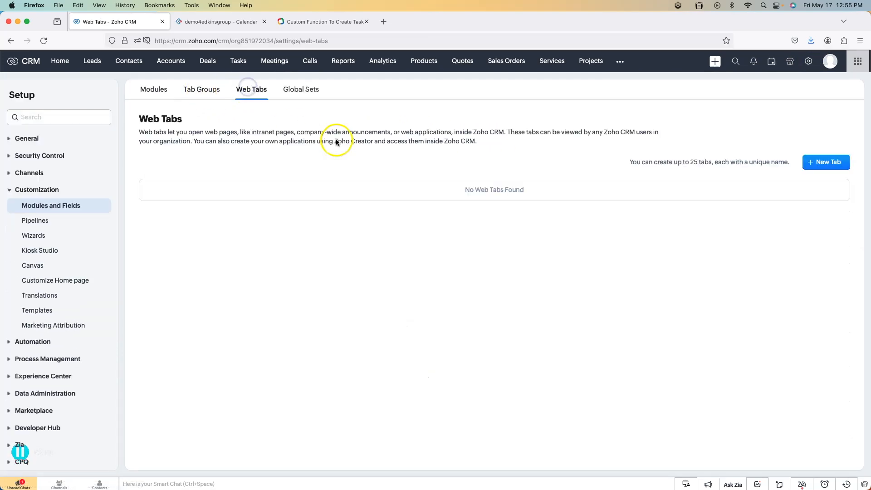
pyautogui.click(826, 162)
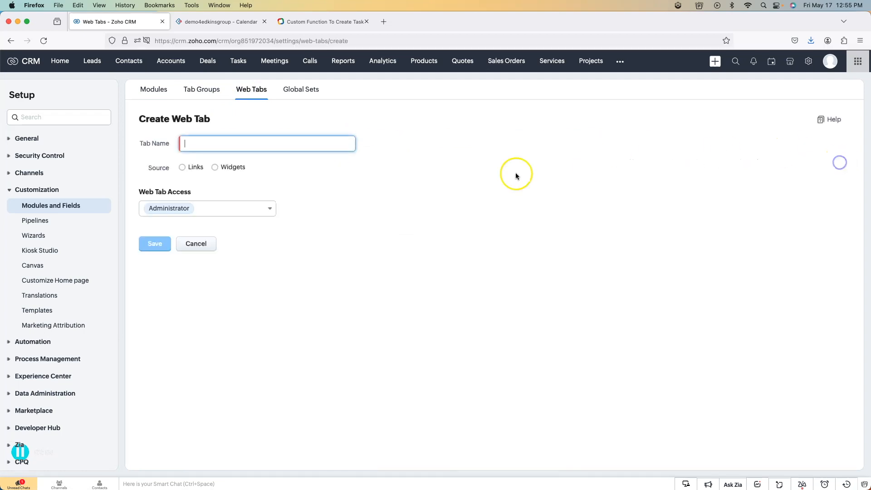
# Name the web tab Calendar, link it to the Creator app's Calendar view permalink, and save it
pyautogui.write('Calendar')
pyautogui.click(183, 167)
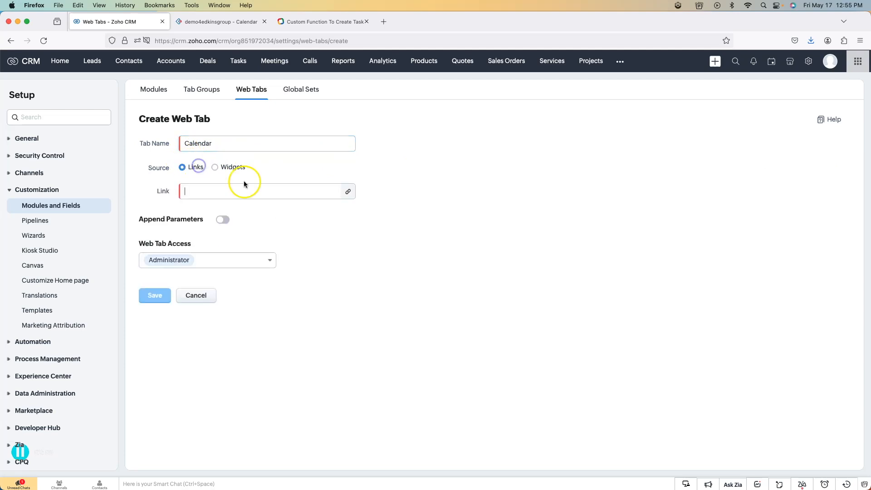
pyautogui.click(348, 192)
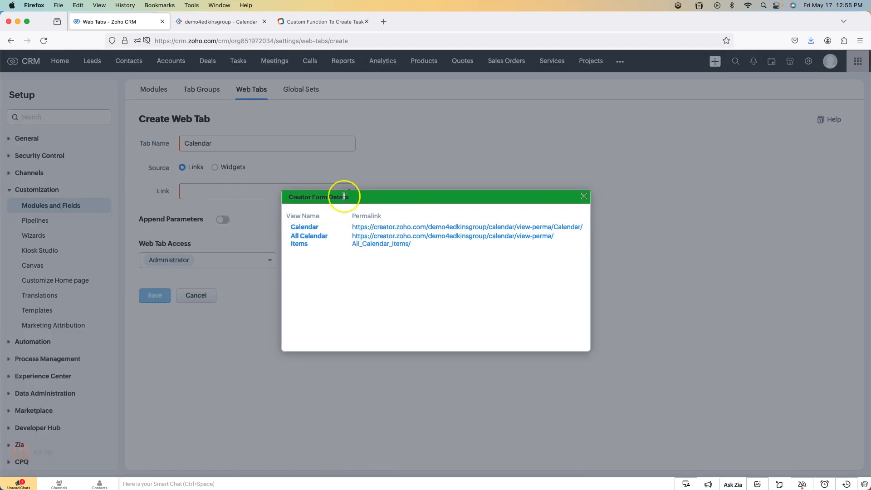
pyautogui.click(312, 227)
pyautogui.click(154, 294)
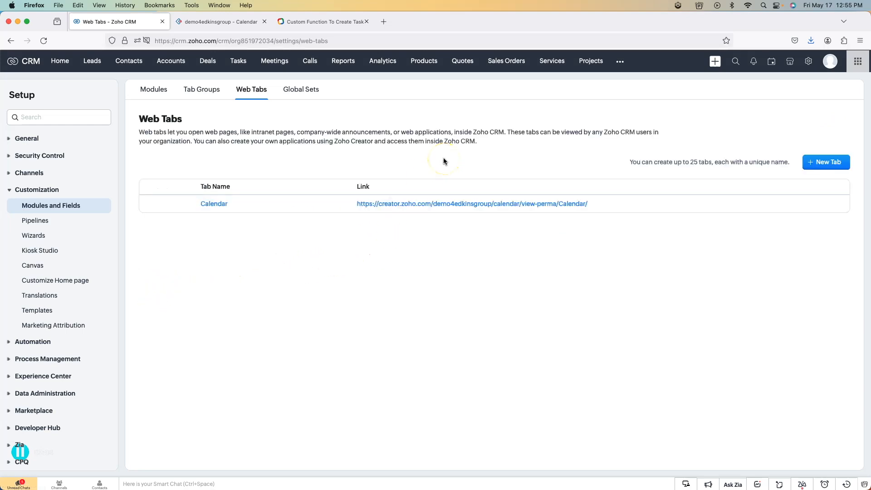
# Open the Calendar web tab among the other CRM modules and look over its May 2024 events
pyautogui.click(619, 68)
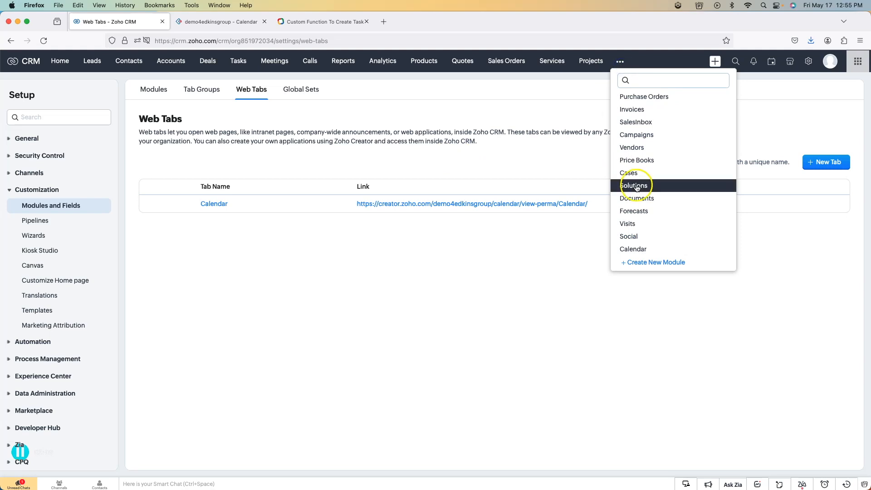
pyautogui.click(650, 247)
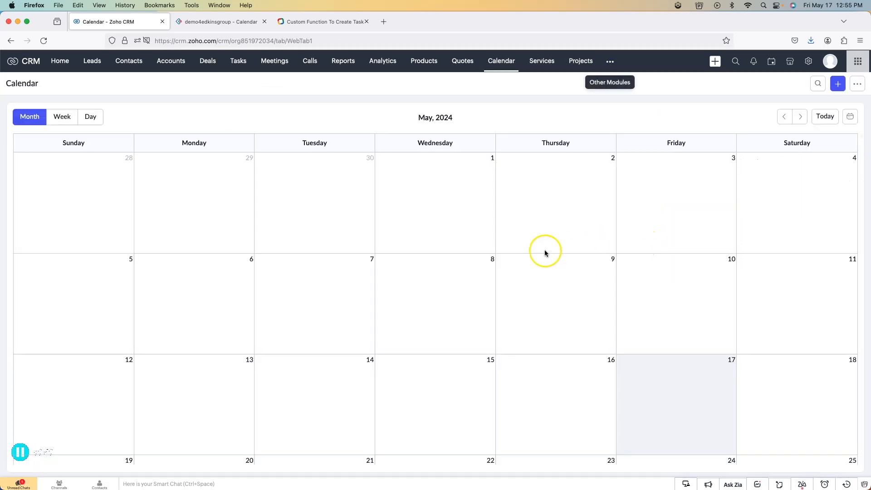
pyautogui.scroll(-5, 526, 254)
pyautogui.scroll(3, 525, 254)
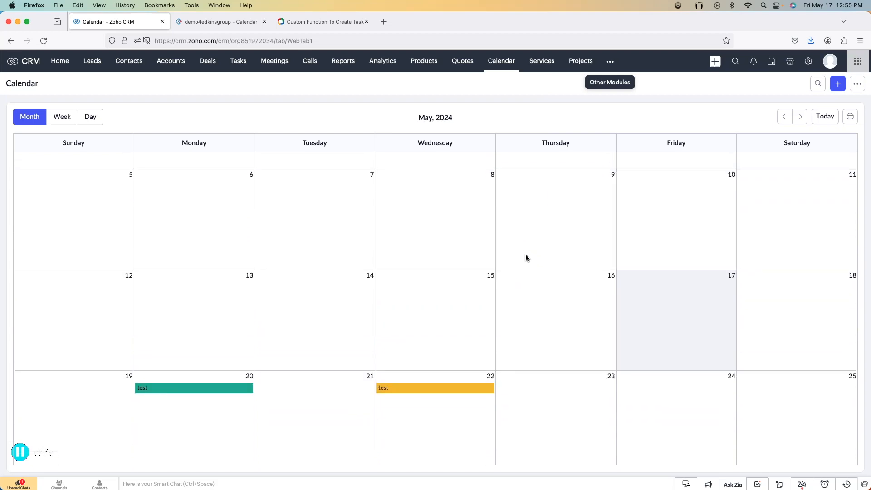
pyautogui.scroll(2, 525, 257)
# Reorder the CRM modules so Calendar comes directly after Home, and save the arrangement
pyautogui.click(808, 62)
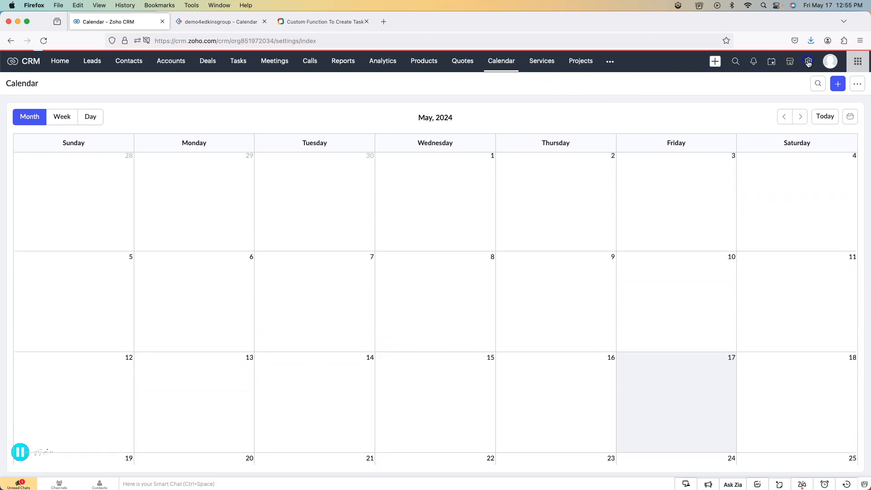
pyautogui.click(558, 143)
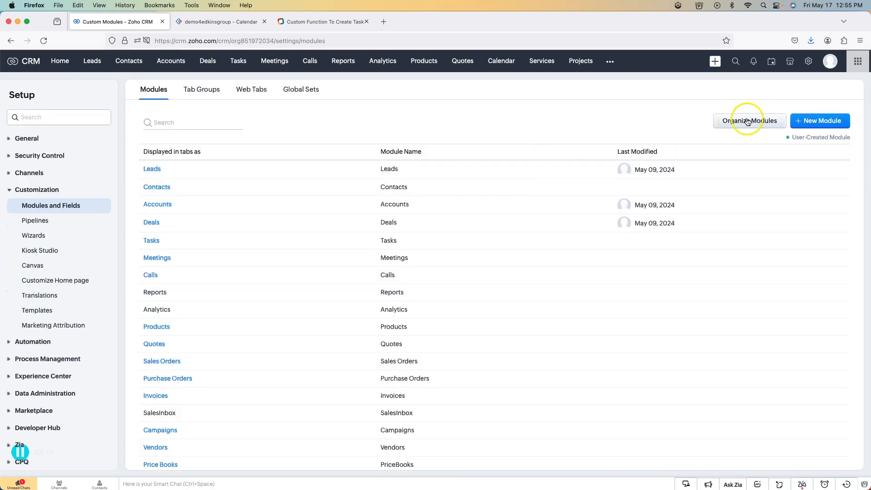
pyautogui.click(748, 121)
pyautogui.scroll(-6, 443, 221)
pyautogui.scroll(-10, 443, 222)
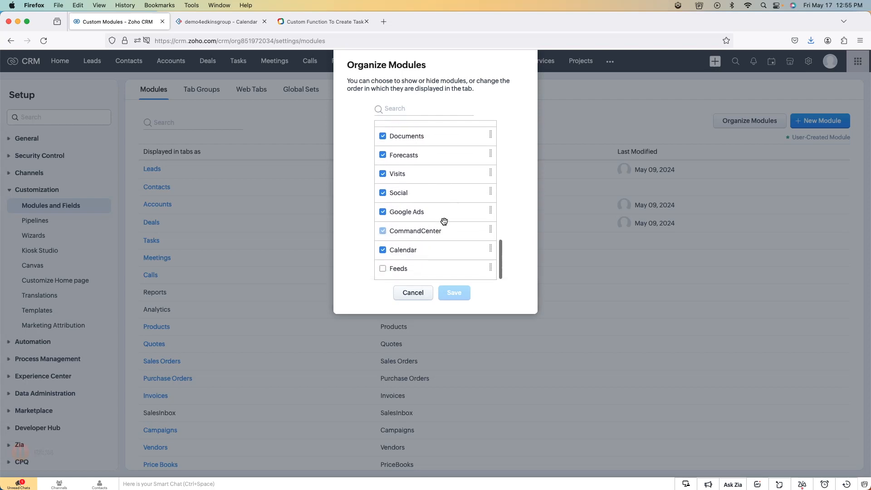
pyautogui.moveTo(436, 249); pyautogui.dragTo(433, 148)
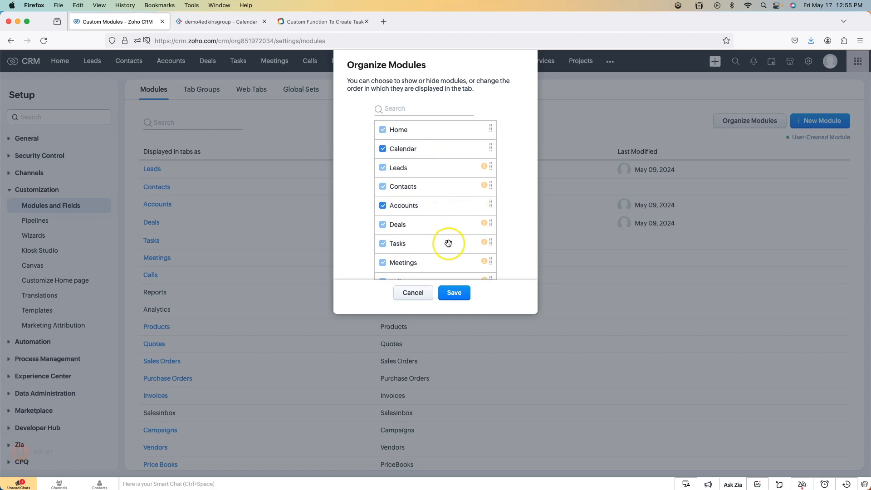
pyautogui.click(456, 294)
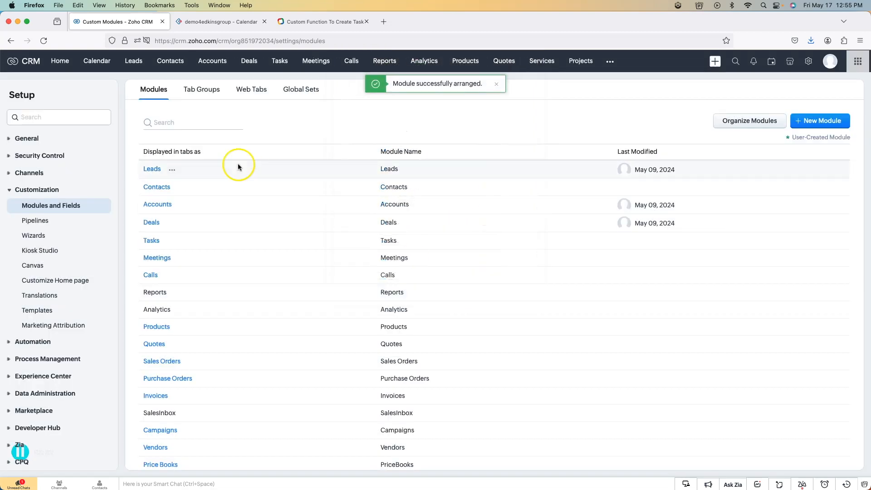
# Open the Calendar module and start a new calendar item from May 16 with the type Task
pyautogui.click(92, 64)
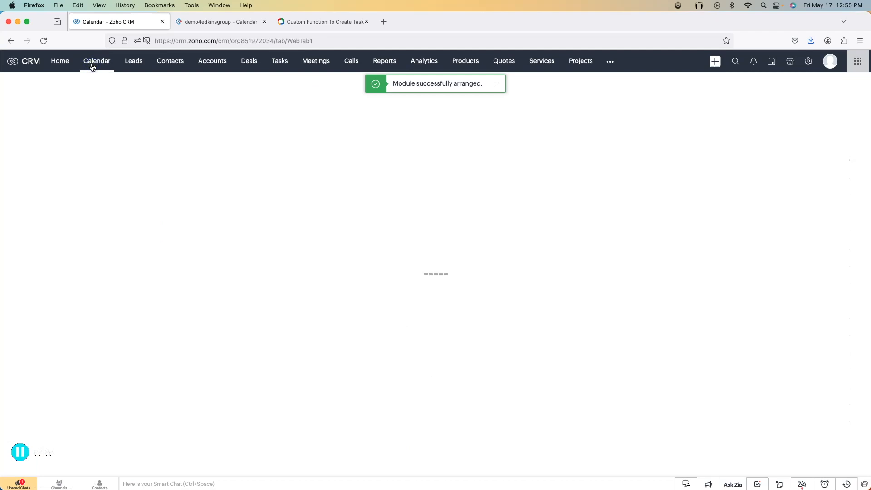
pyautogui.scroll(-2, 409, 204)
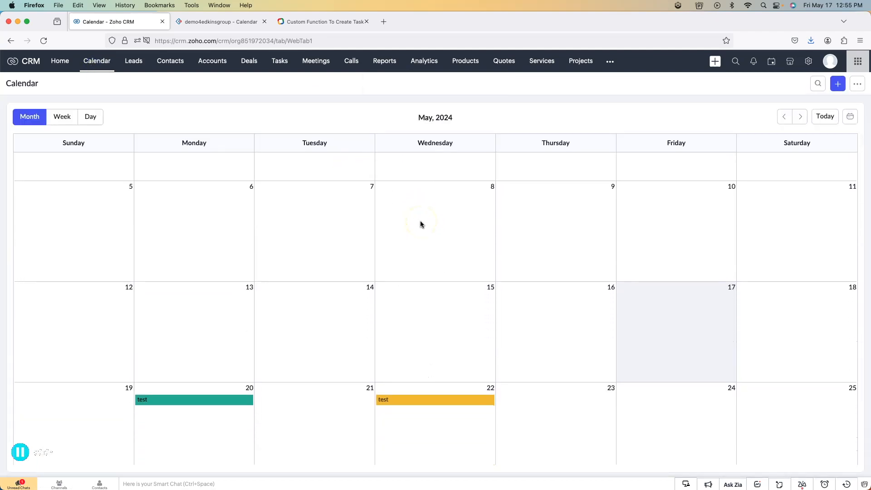
pyautogui.click(566, 348)
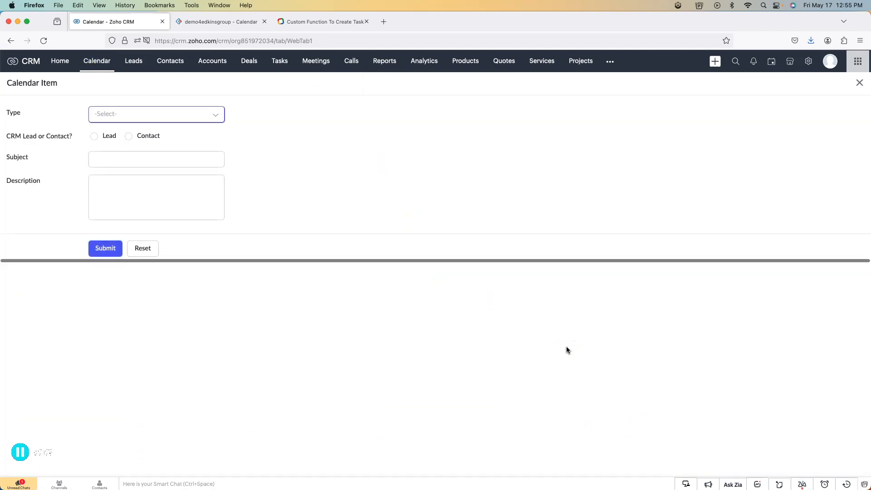
pyautogui.click(211, 122)
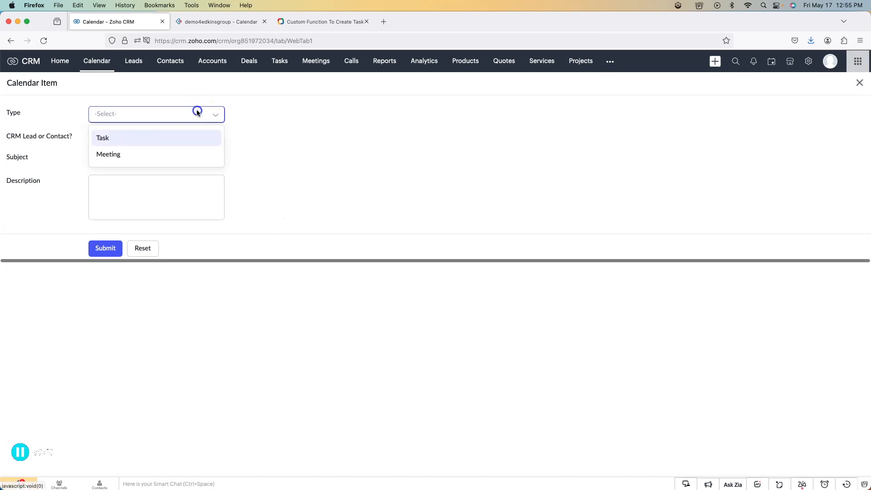
pyautogui.click(148, 139)
# Link the task to a CRM lead, choosing the Disney lead, and enter the subject "mickey task"
pyautogui.click(112, 140)
pyautogui.click(136, 159)
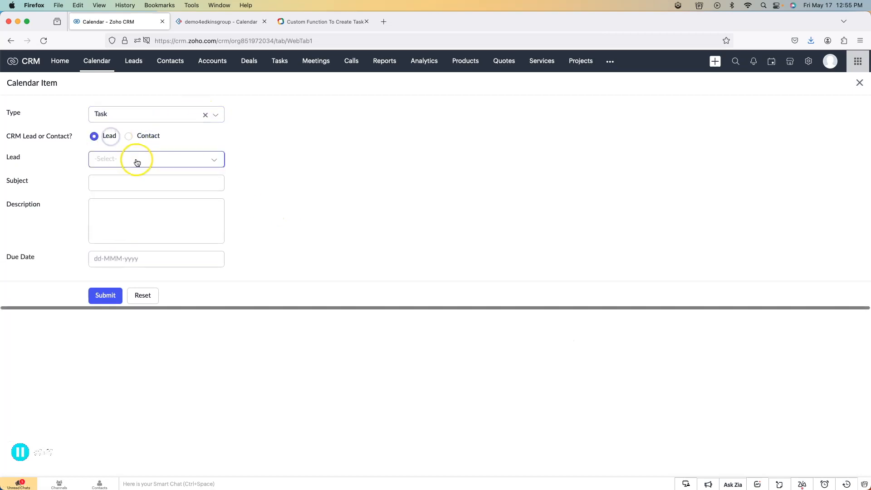
pyautogui.click(222, 221)
pyautogui.click(129, 184)
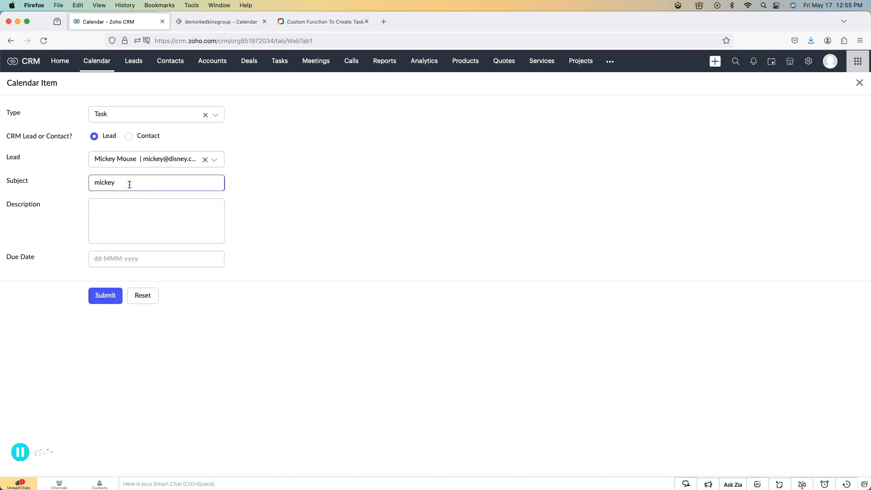
pyautogui.write('mickey task')
# Set the task's due date to 17-May-2024 and submit the calendar item
pyautogui.click(131, 260)
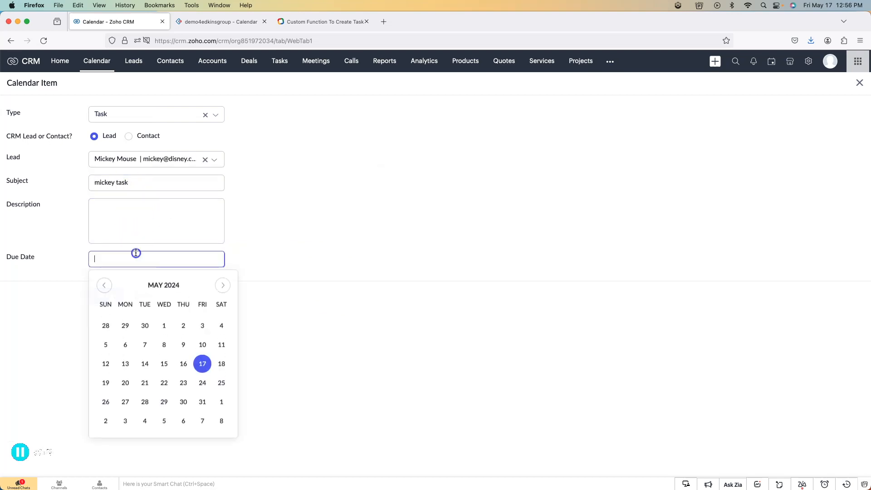
pyautogui.click(201, 363)
pyautogui.click(106, 295)
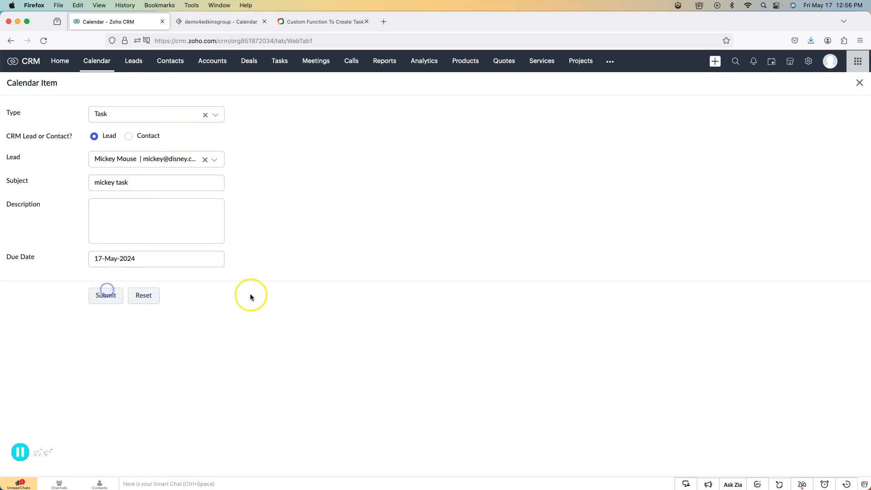
# Open the mickey task event on May 17 and follow its link to the CRM lead record
pyautogui.scroll(-2, 318, 304)
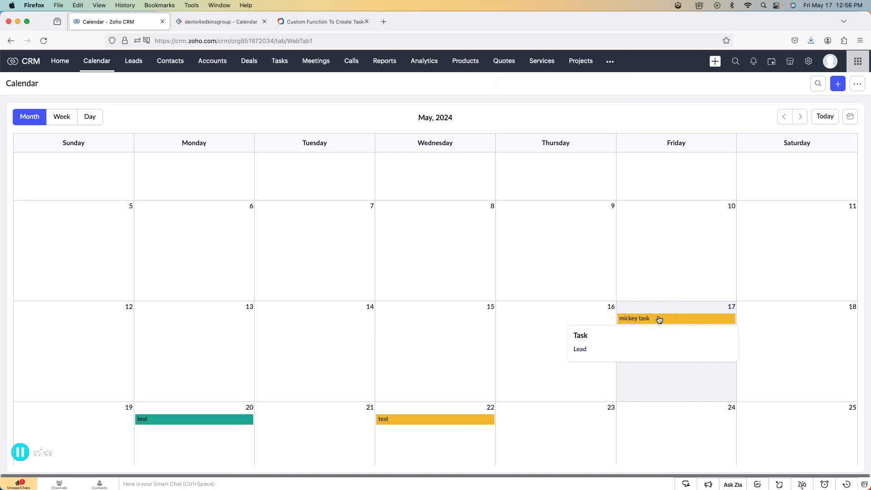
pyautogui.click(659, 319)
pyautogui.click(685, 144)
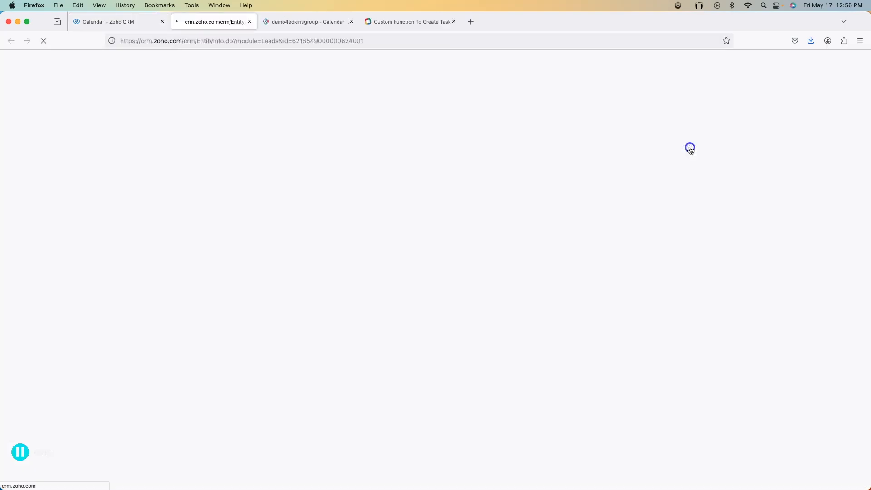